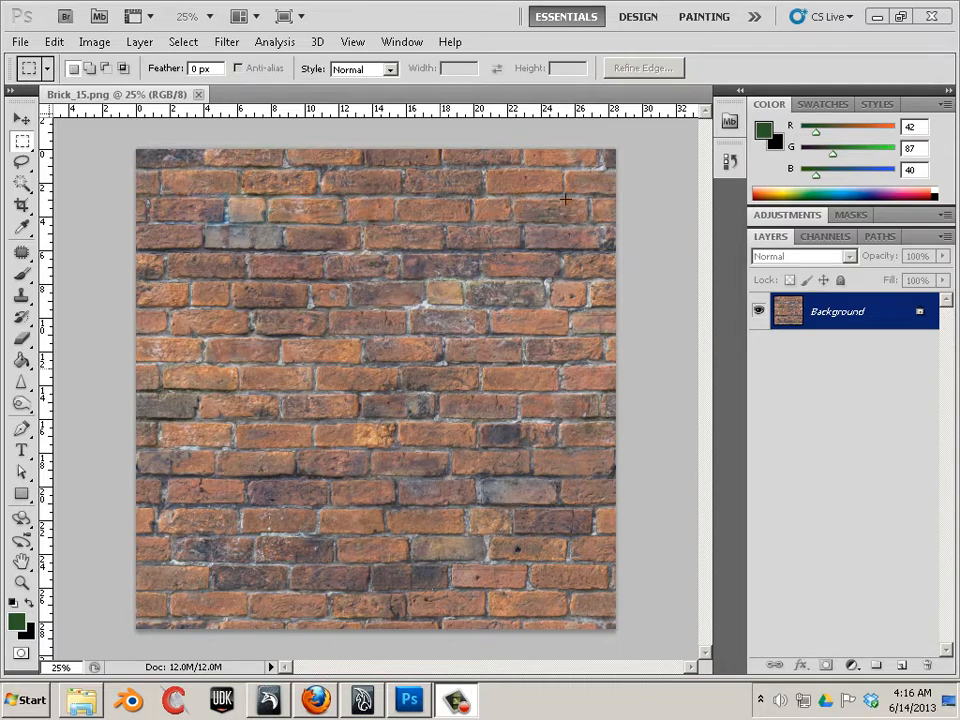
Step: Check the brick image's pixel dimensions in the Image Size settings without changing them
left_click(100, 42)
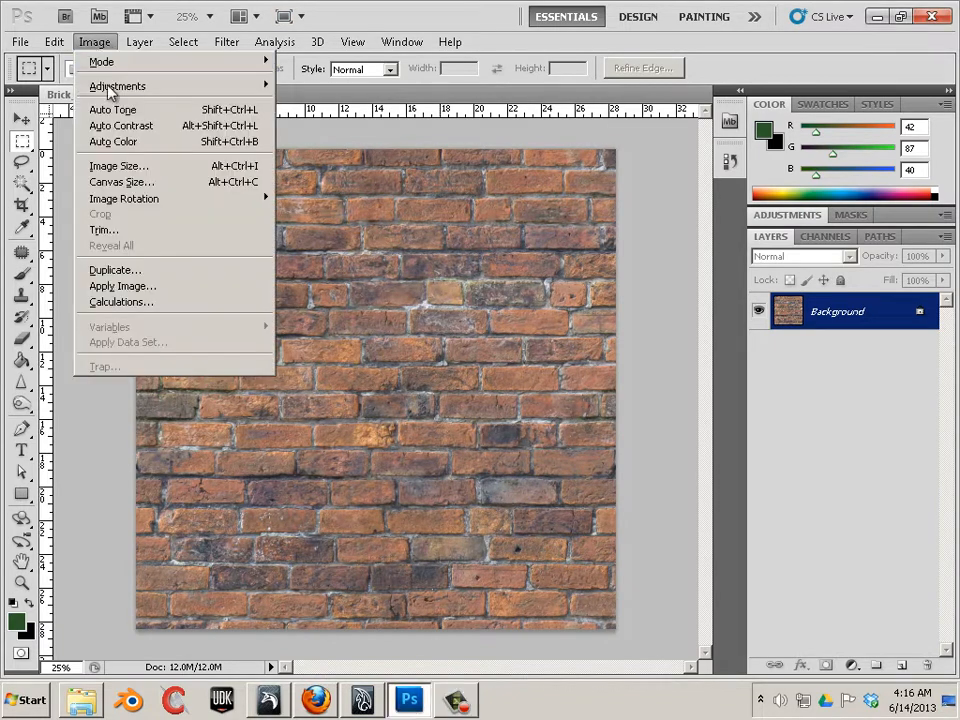
left_click(118, 166)
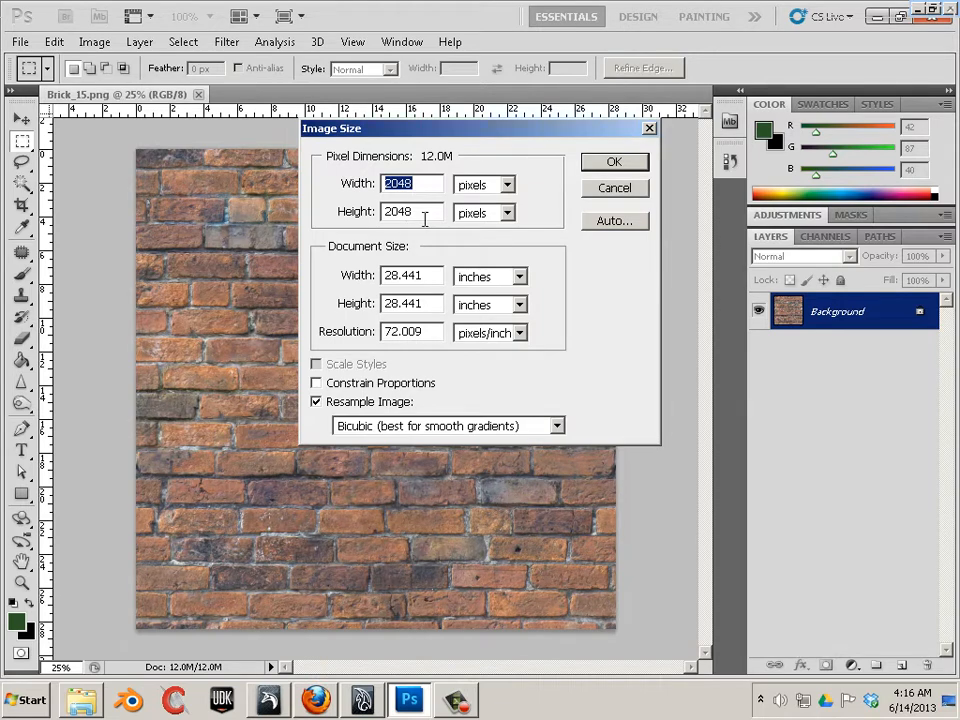
left_click(618, 188)
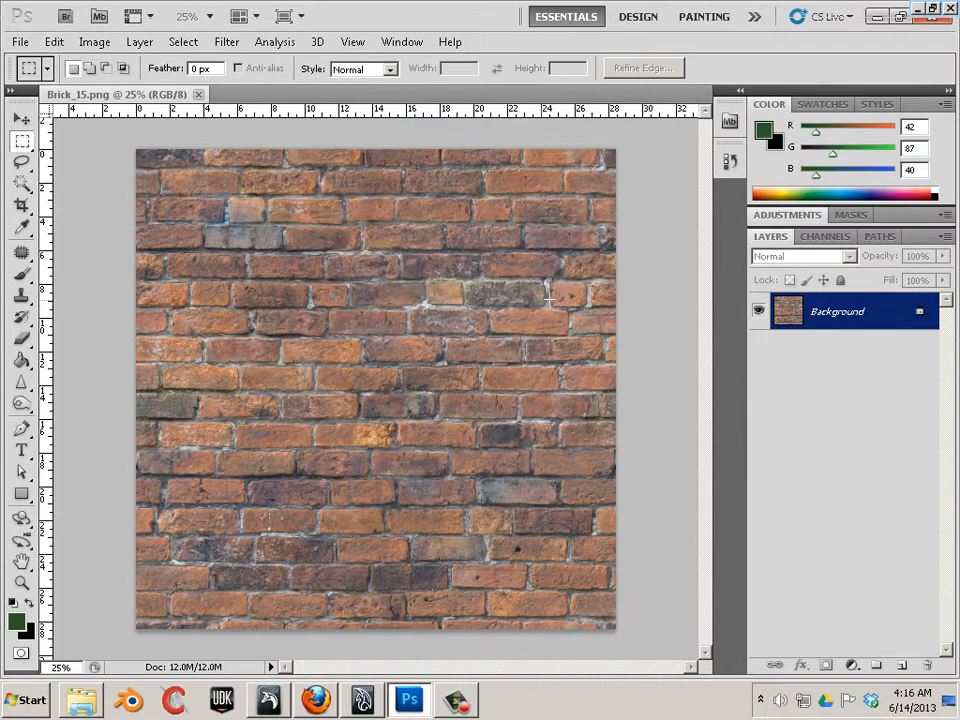
Step: Sharpen the brick texture with the Smart Sharpen filter, removing Gaussian Blur
key("z")
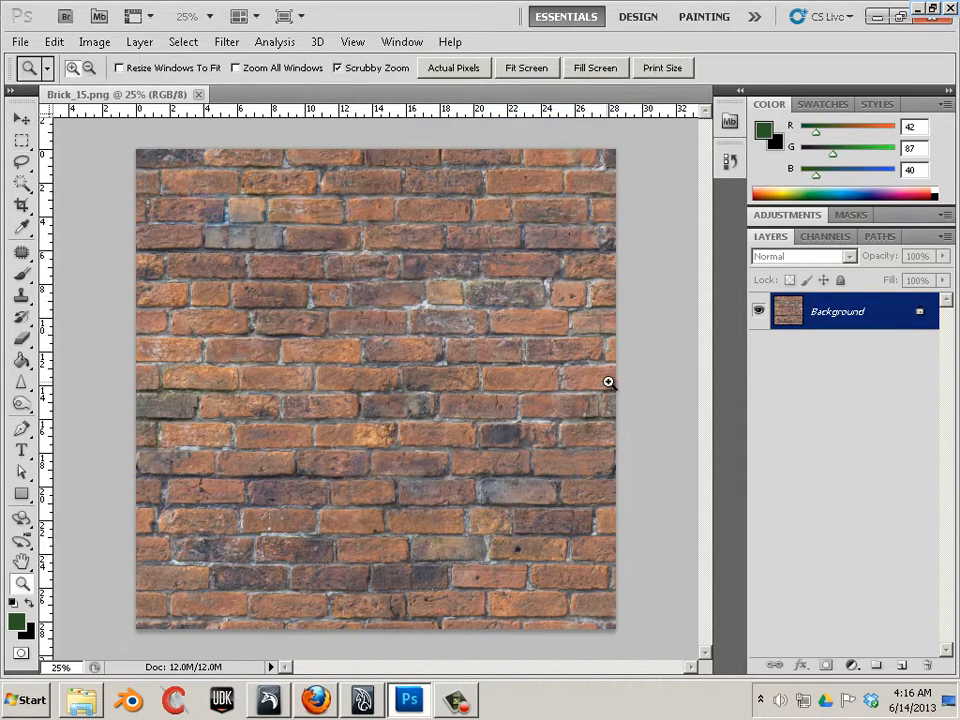
scroll(609, 384, "up", 4, "alt")
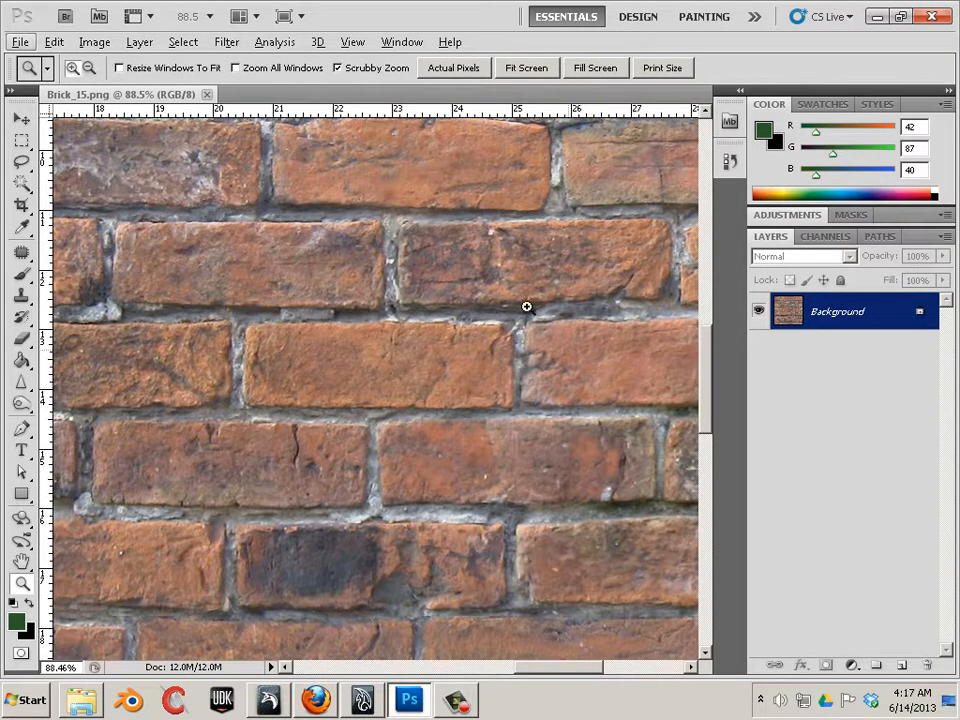
left_click(226, 41)
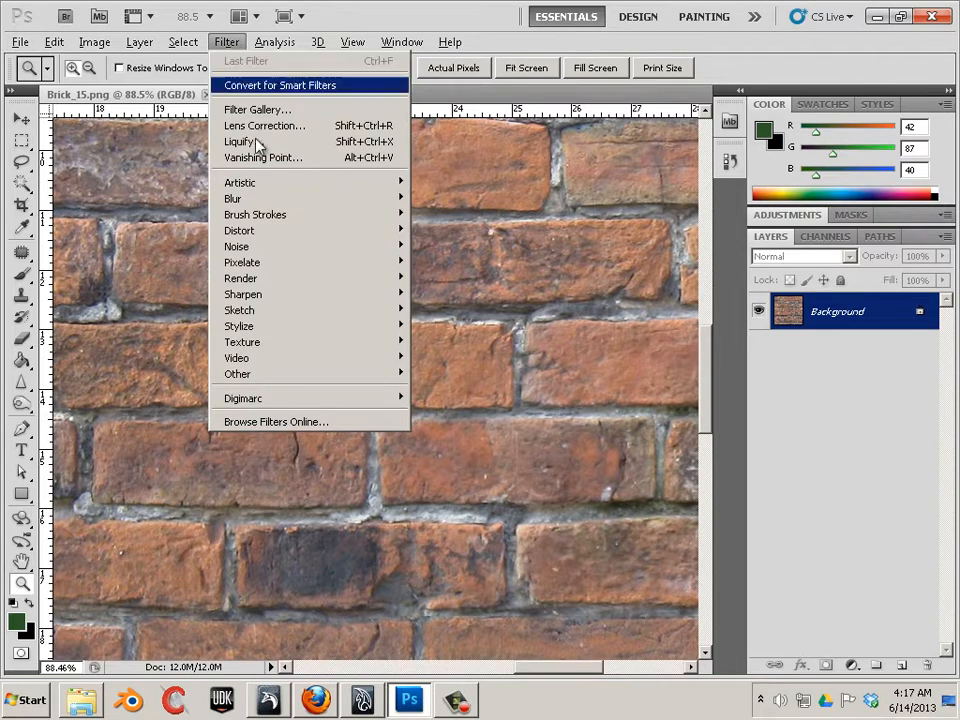
mouse_move(313, 297)
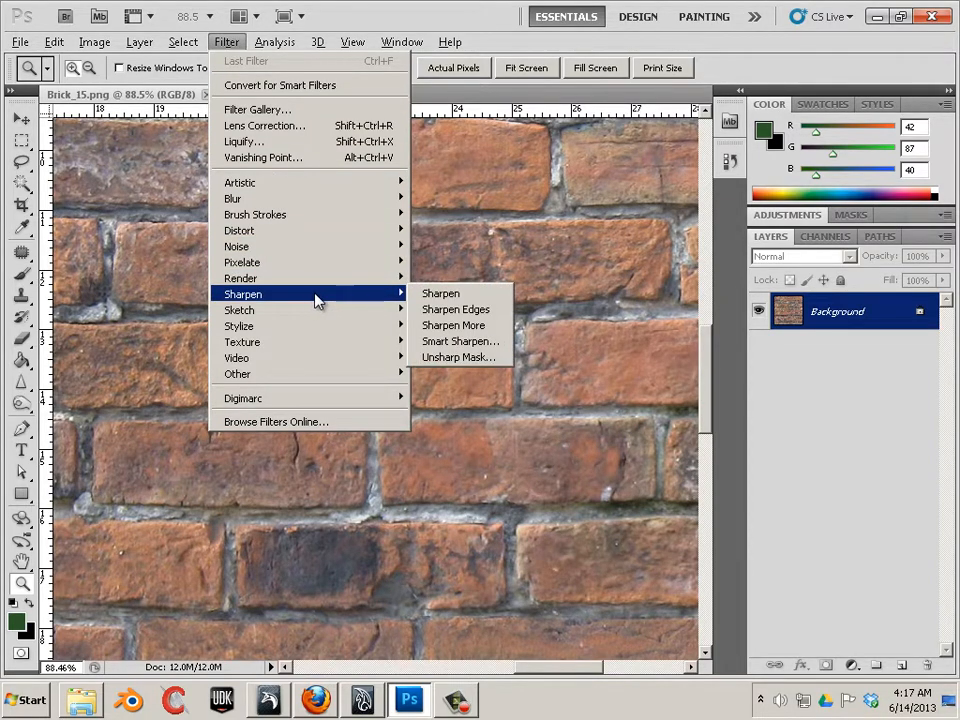
left_click(460, 341)
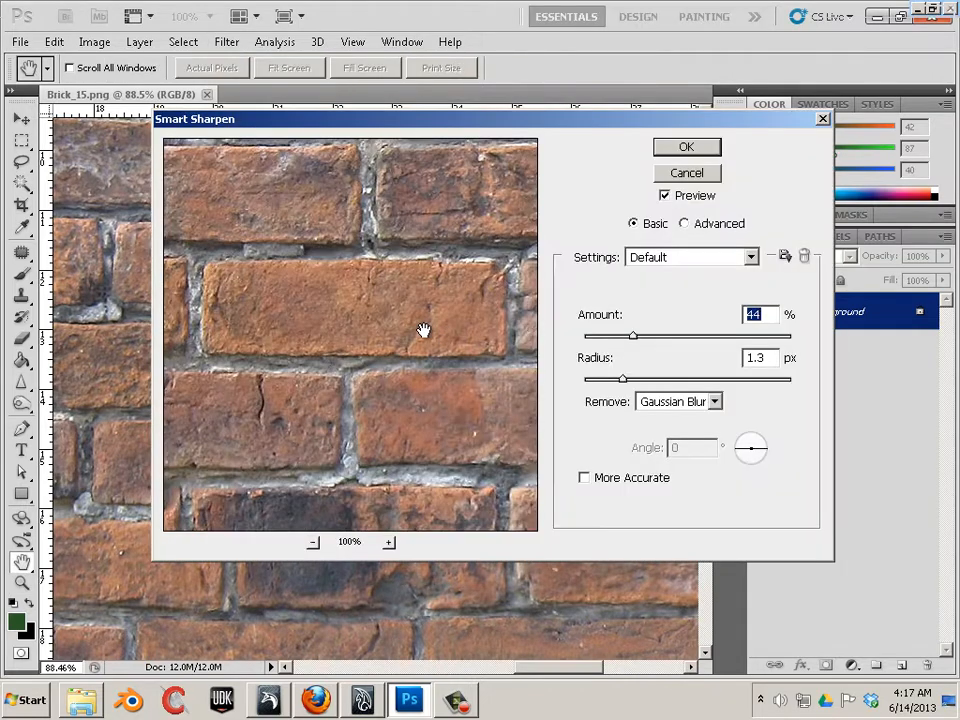
left_click_drag(620, 383, 633, 345)
left_click(676, 147)
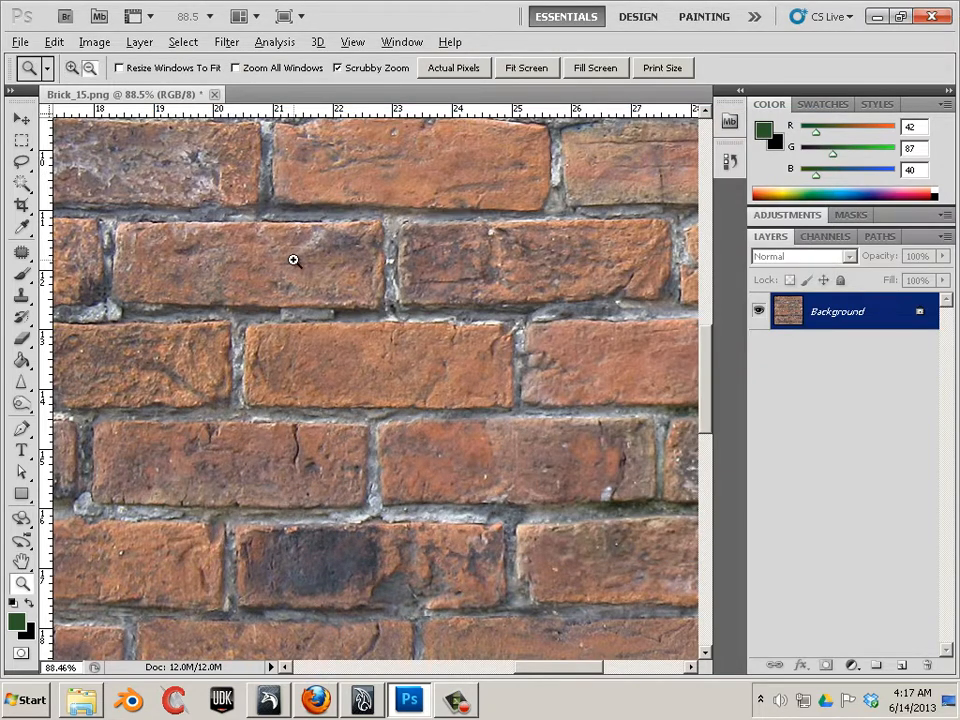
Step: Save the sharpened texture to the Desktop as a new PNG named Brick_16, with no interlacing
left_click_drag(294, 259, 165, 160)
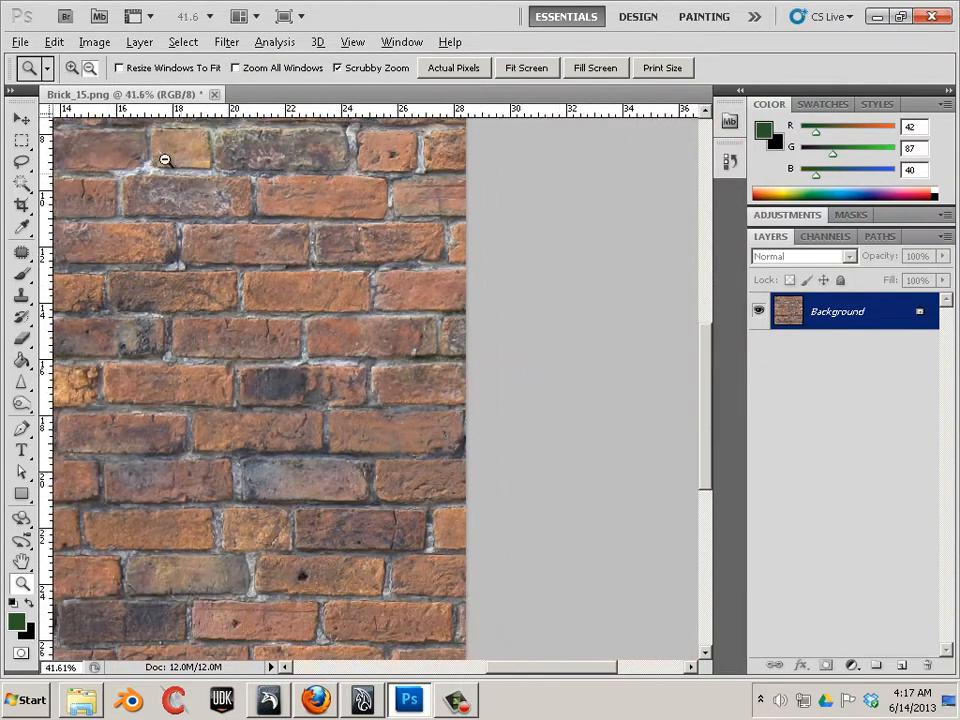
left_click(19, 41)
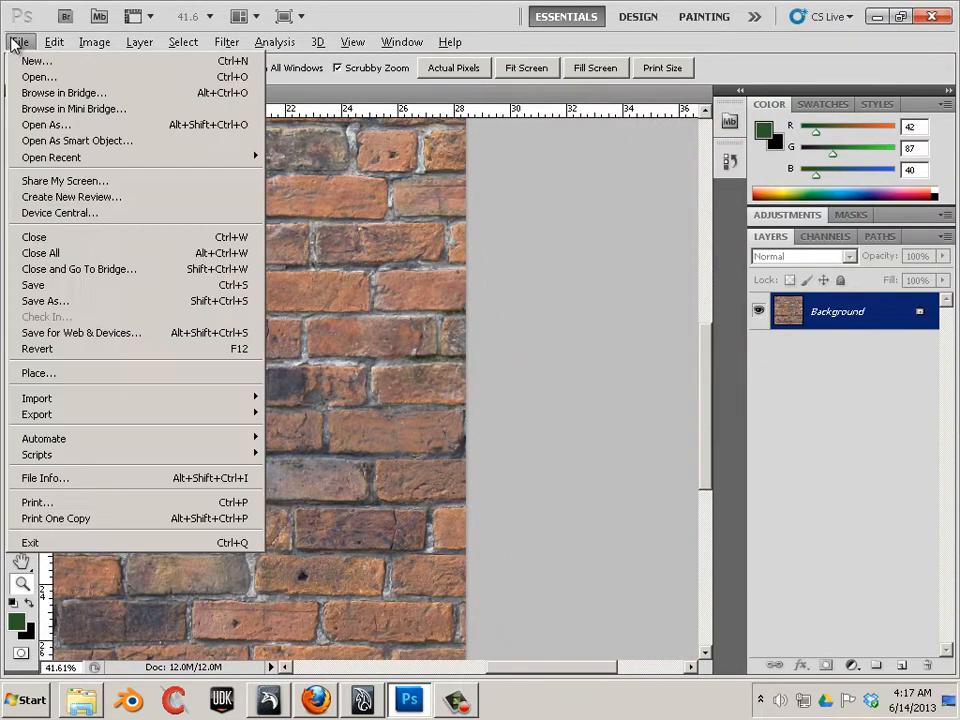
left_click(165, 301)
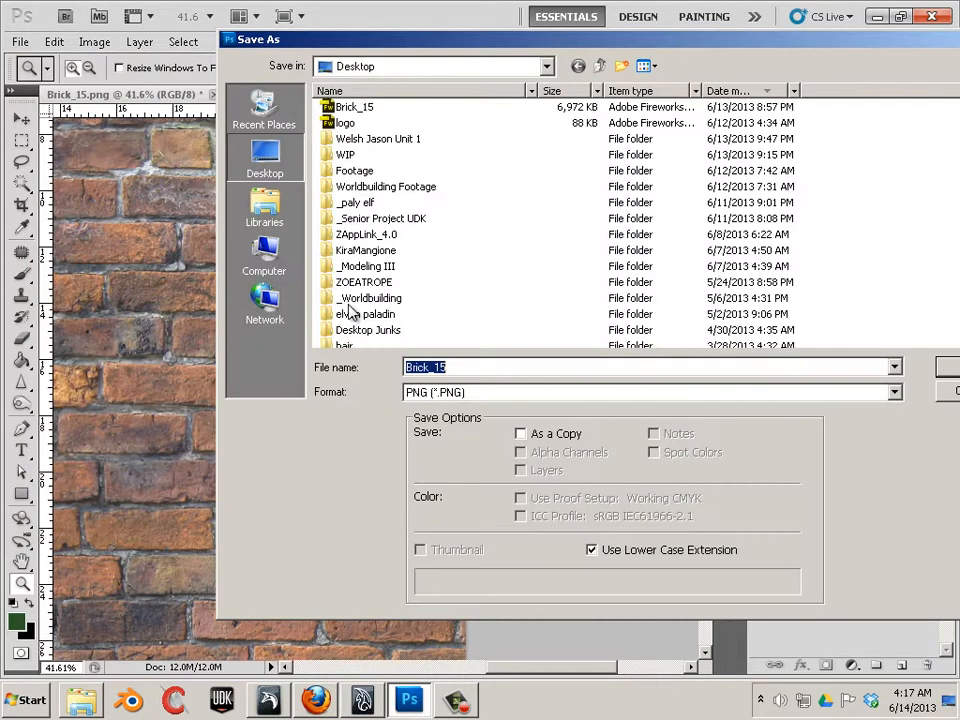
left_click(510, 397)
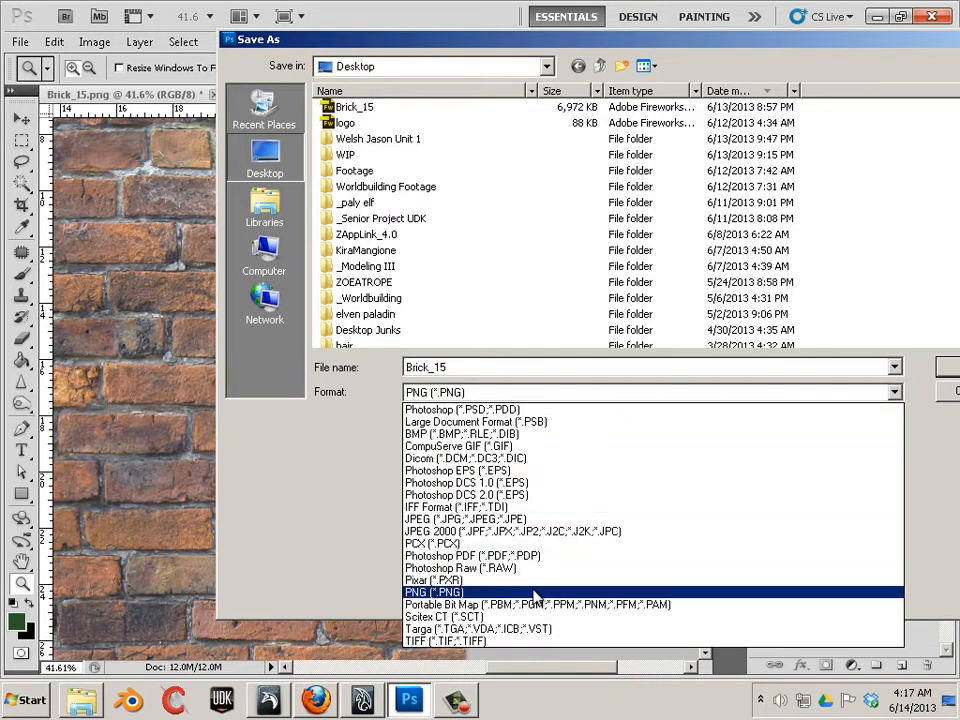
left_click(535, 594)
left_click(491, 367)
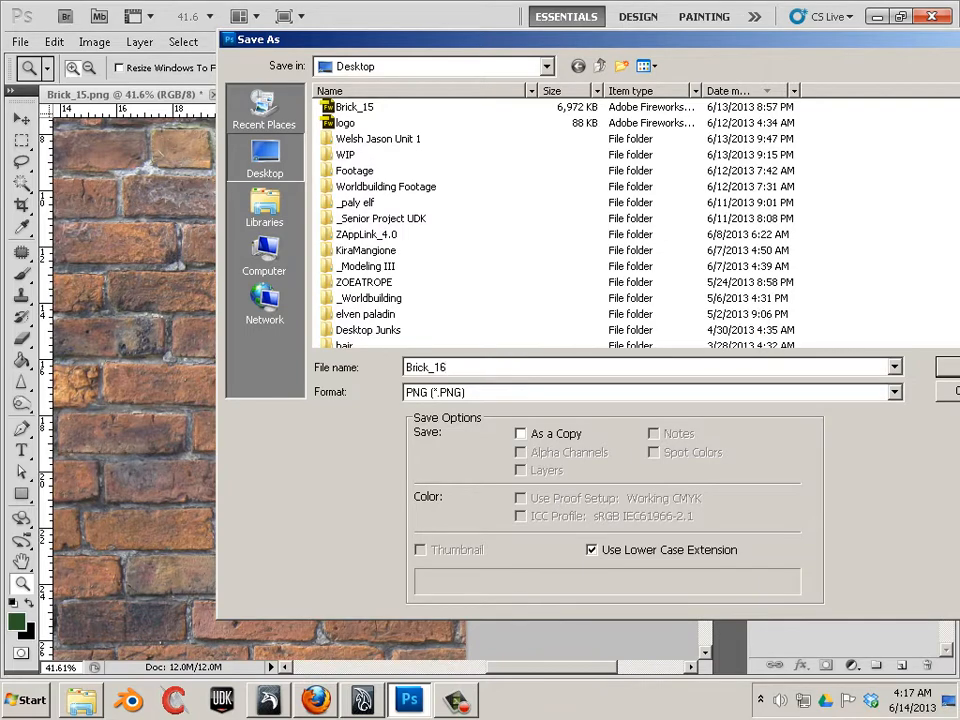
left_click_drag(428, 50, 292, 69)
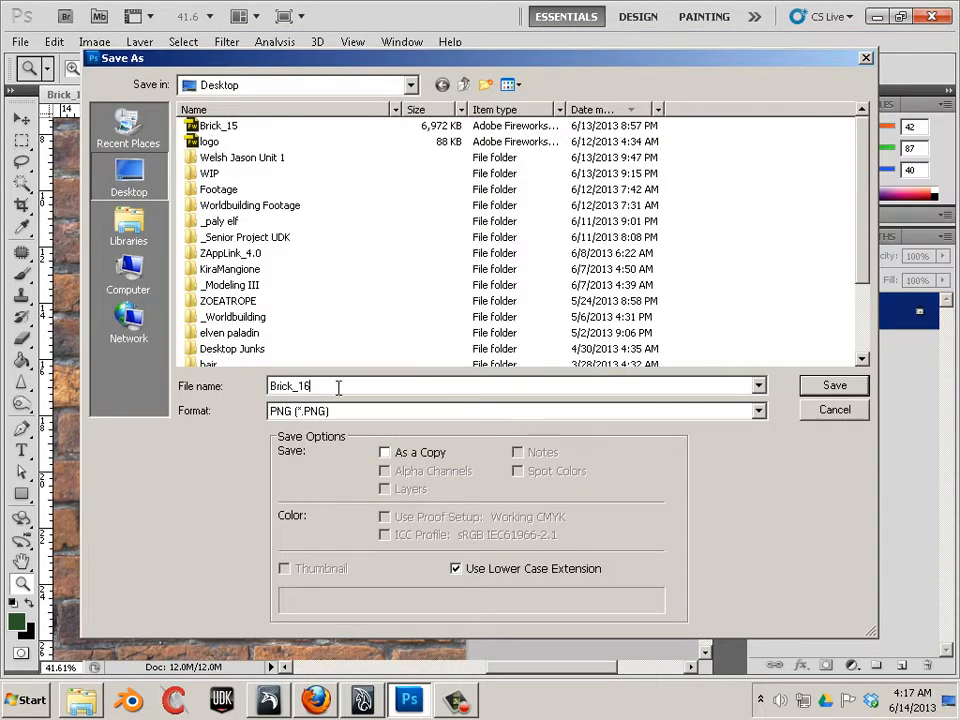
left_click(832, 386)
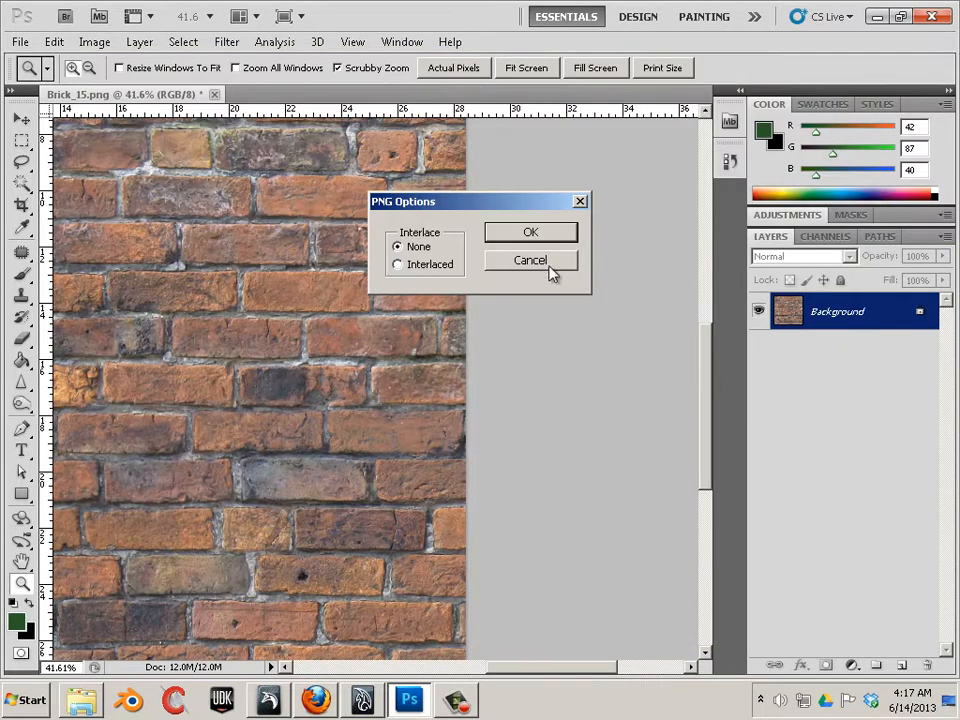
left_click(502, 231)
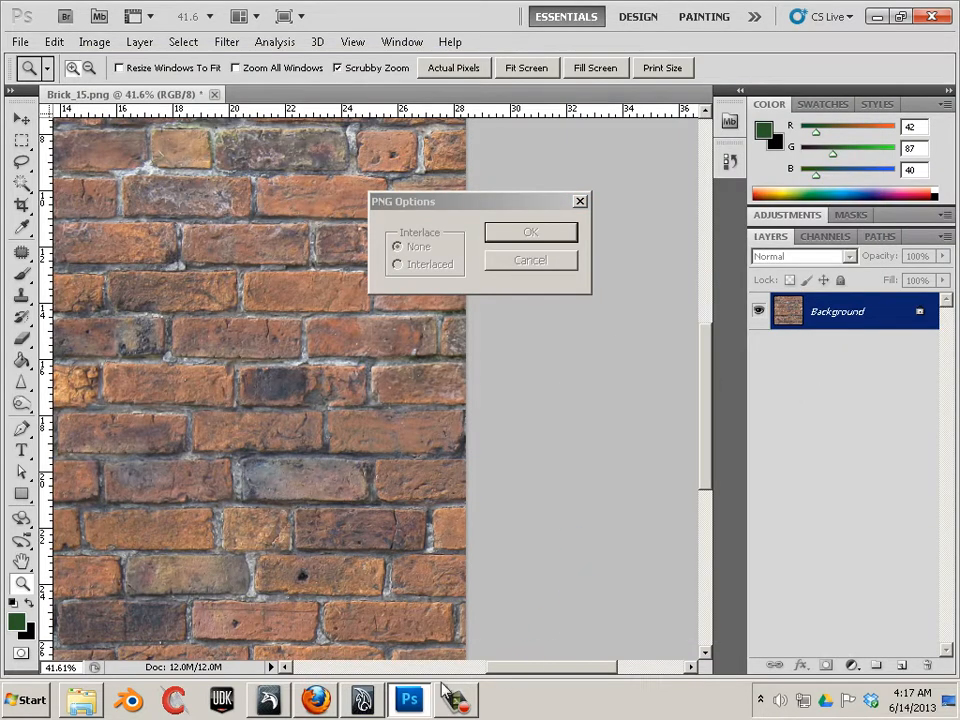
Step: Switch to Mudbox and start a new scene from the Plane starting point, discarding the current scene's changes
left_click(268, 700)
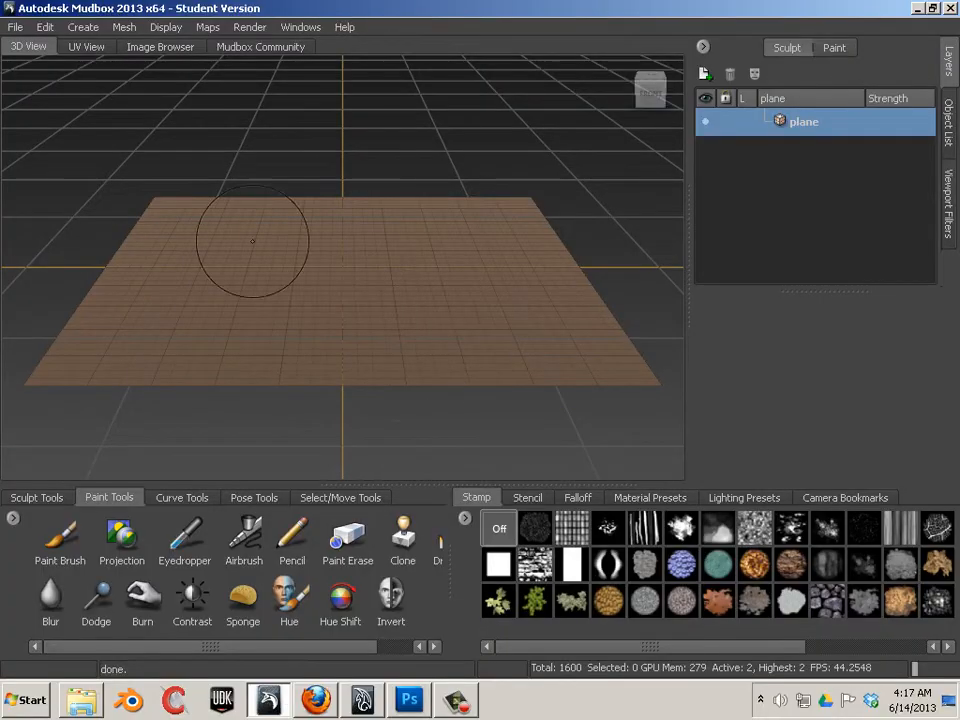
left_click(15, 27)
left_click(36, 43)
left_click(500, 369)
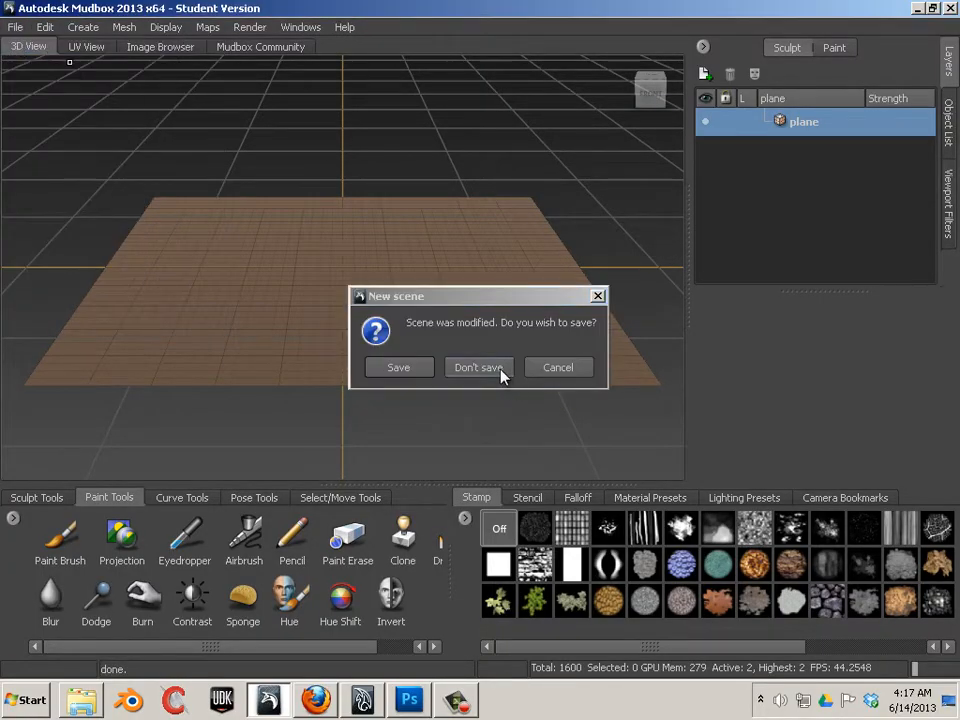
scroll(529, 400, "down", 3)
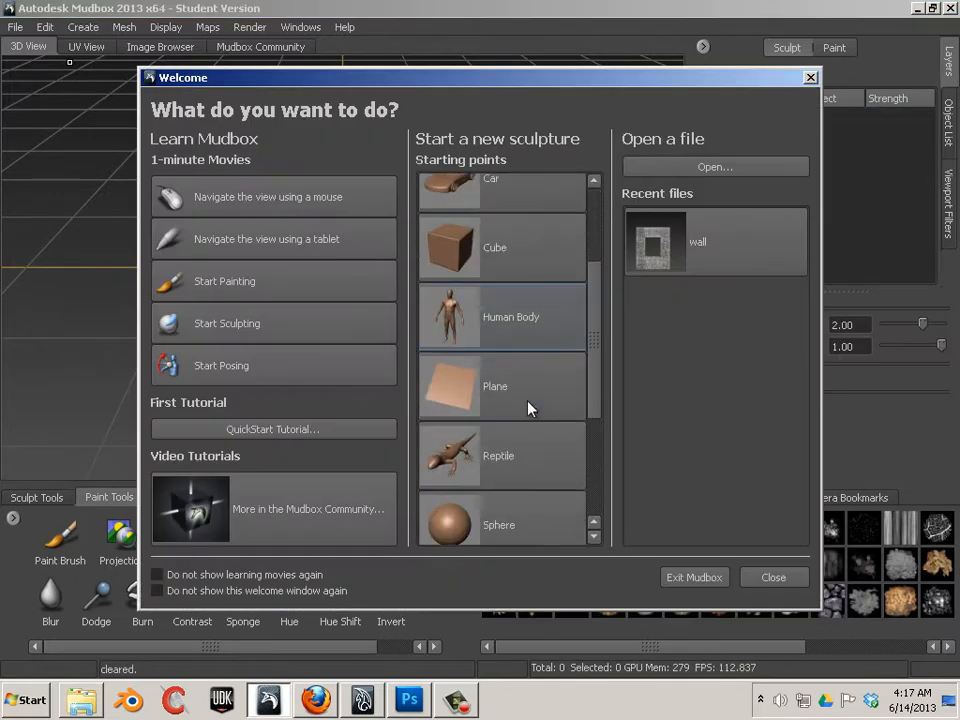
left_click(467, 384)
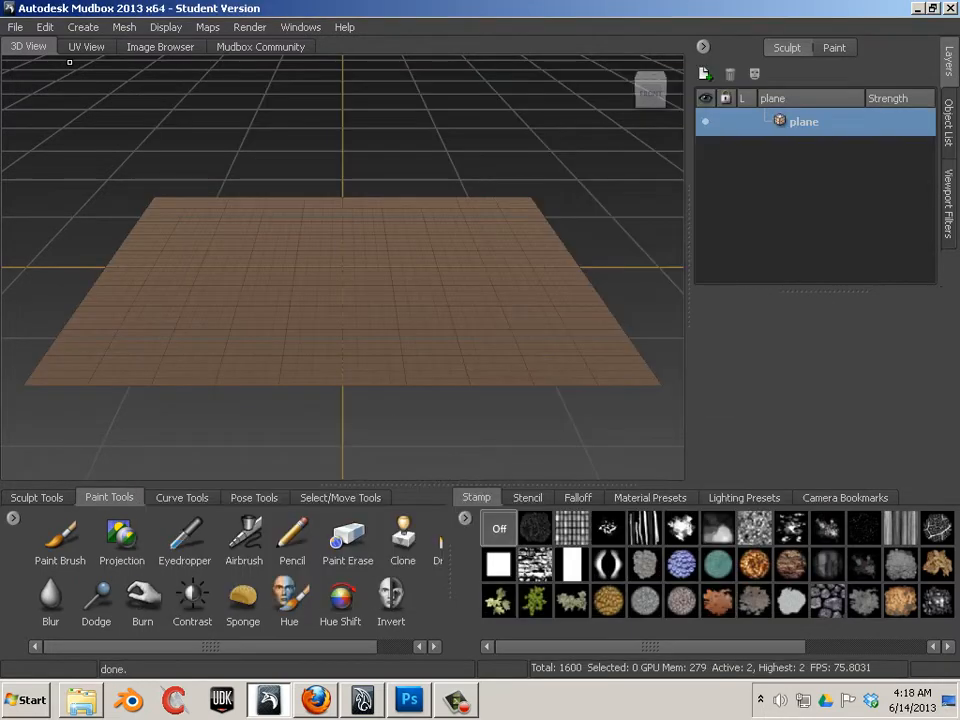
Step: Set the camera to orthographic and view the whole plane straight from the top
left_click(675, 111)
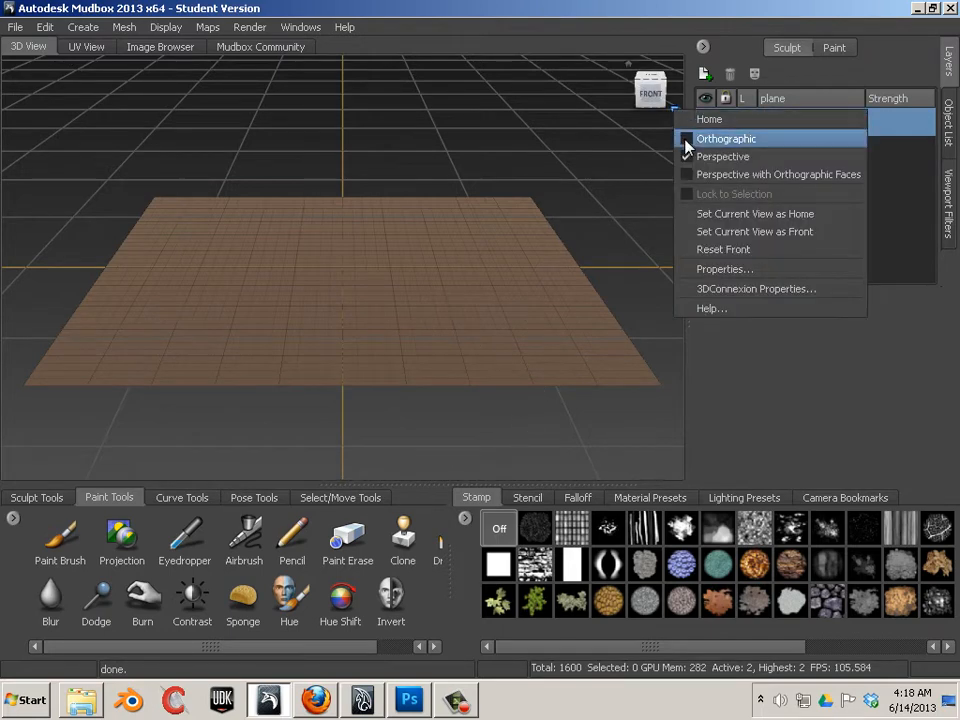
left_click(686, 142)
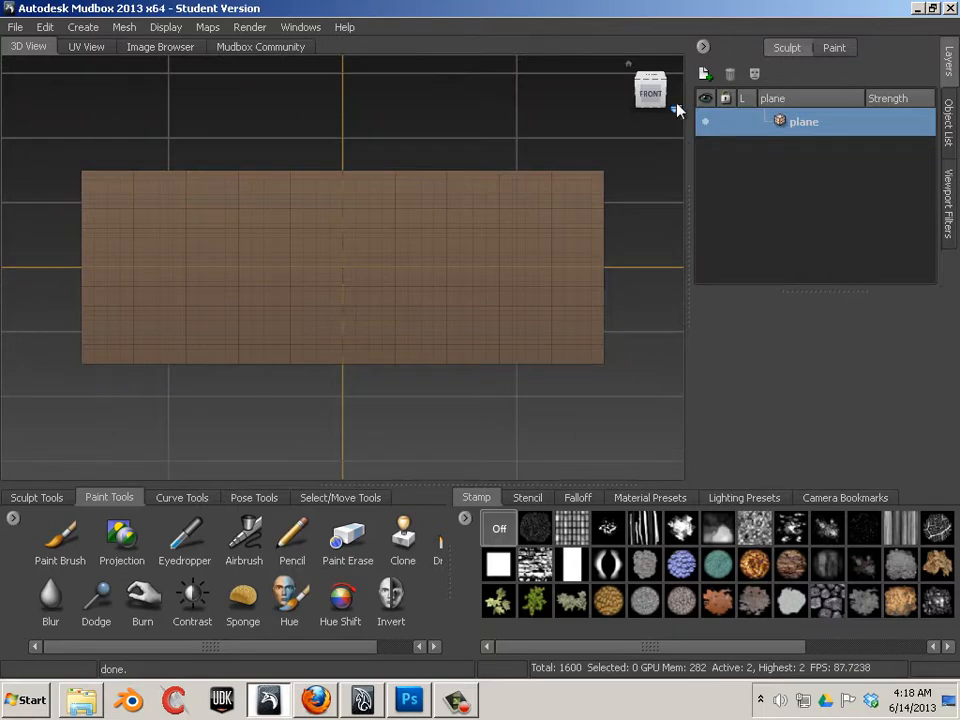
left_click(650, 84)
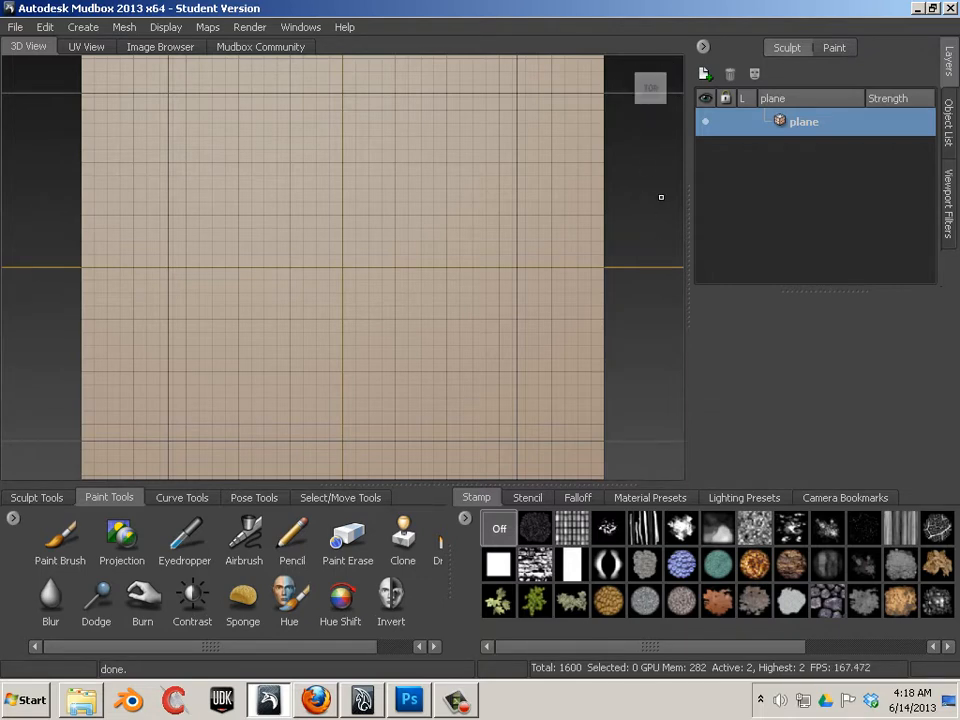
scroll(563, 270, "down", 5)
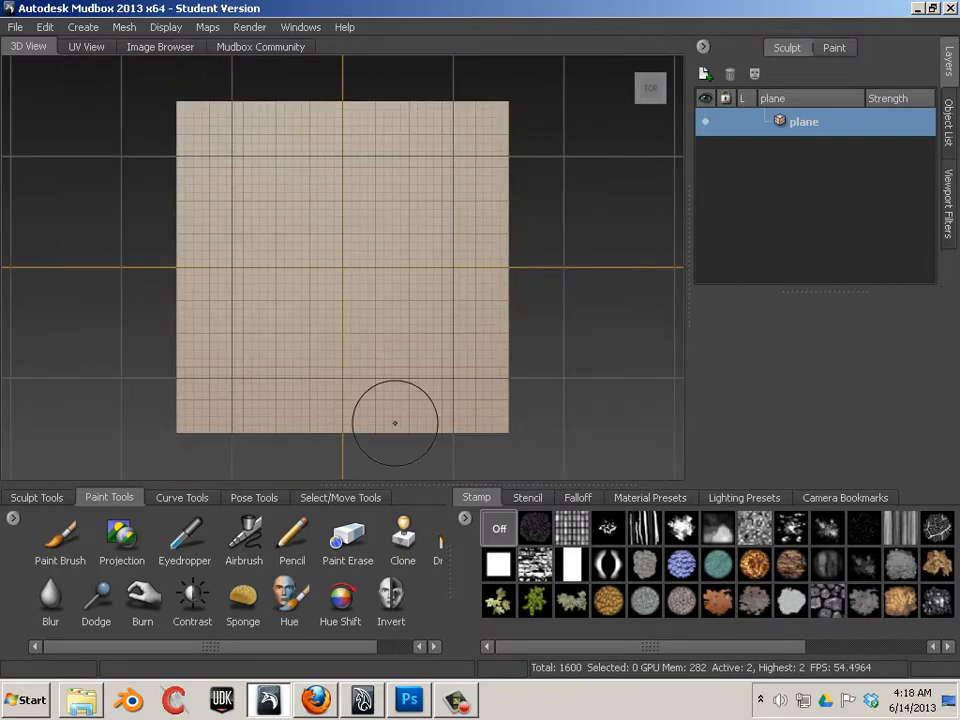
Step: Add Brick_16.png from the Desktop as a new stencil and locate it in the stencil collection
left_click(527, 497)
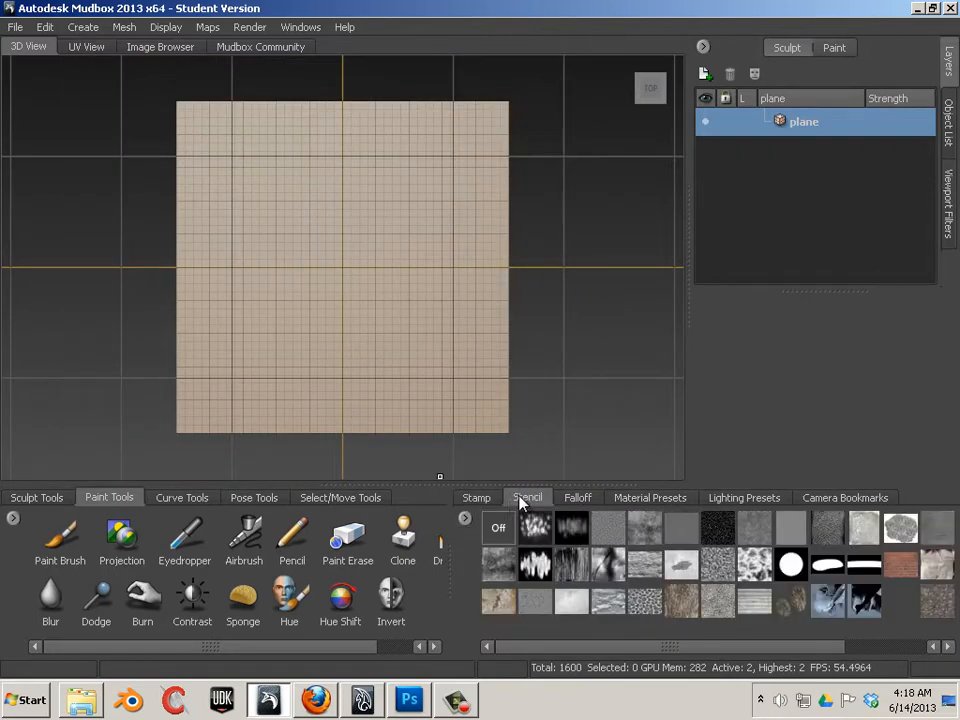
left_click(464, 519)
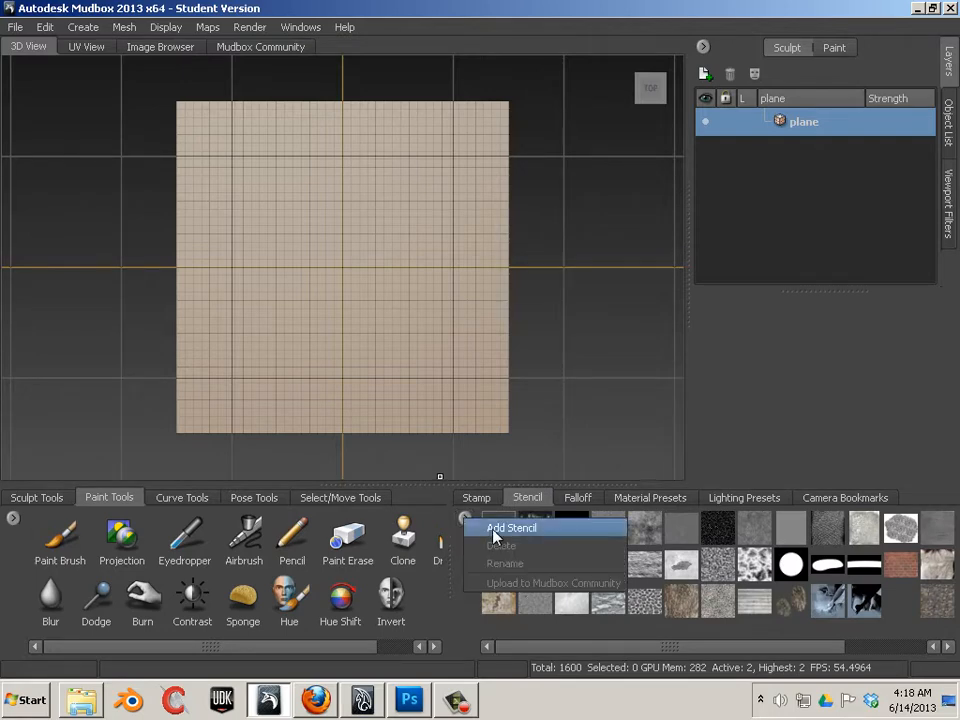
left_click(493, 537)
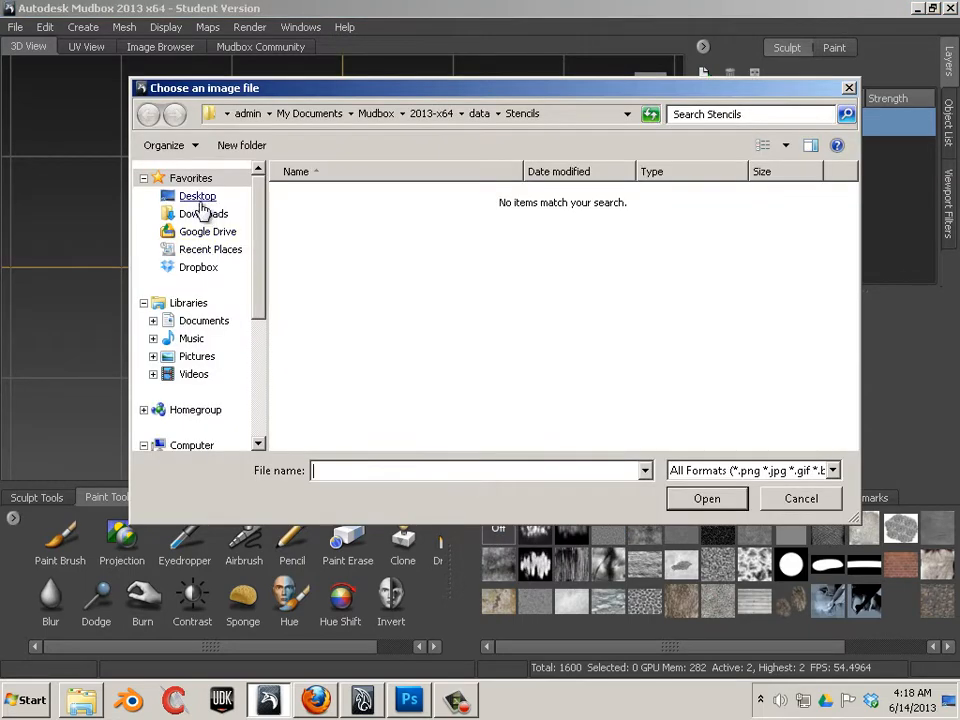
left_click(190, 197)
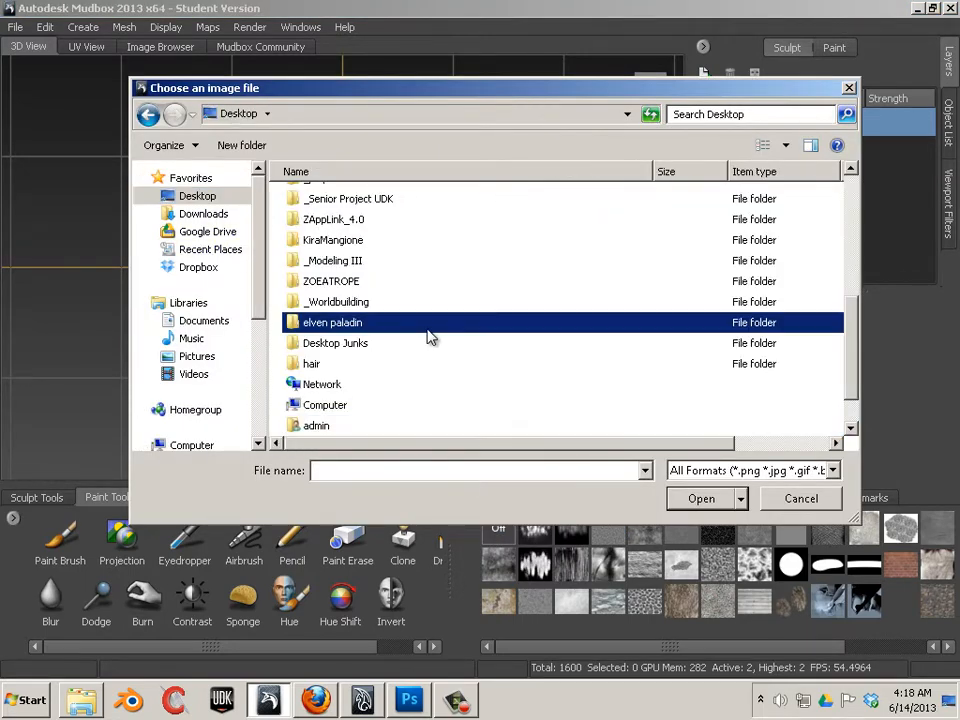
scroll(428, 337, "up", 5)
left_click(330, 199)
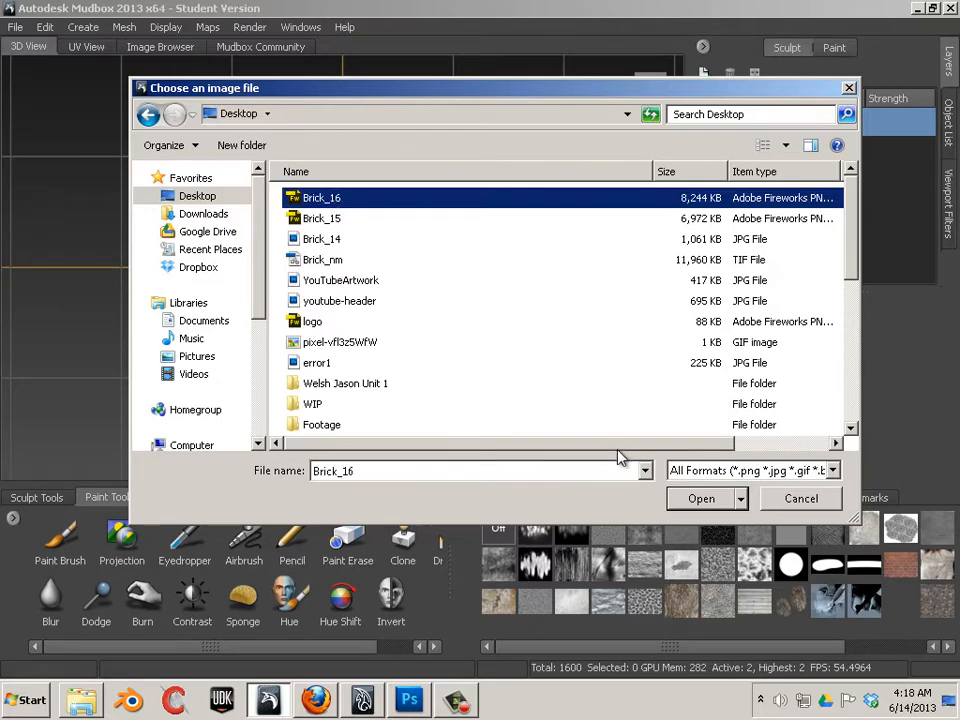
left_click(695, 499)
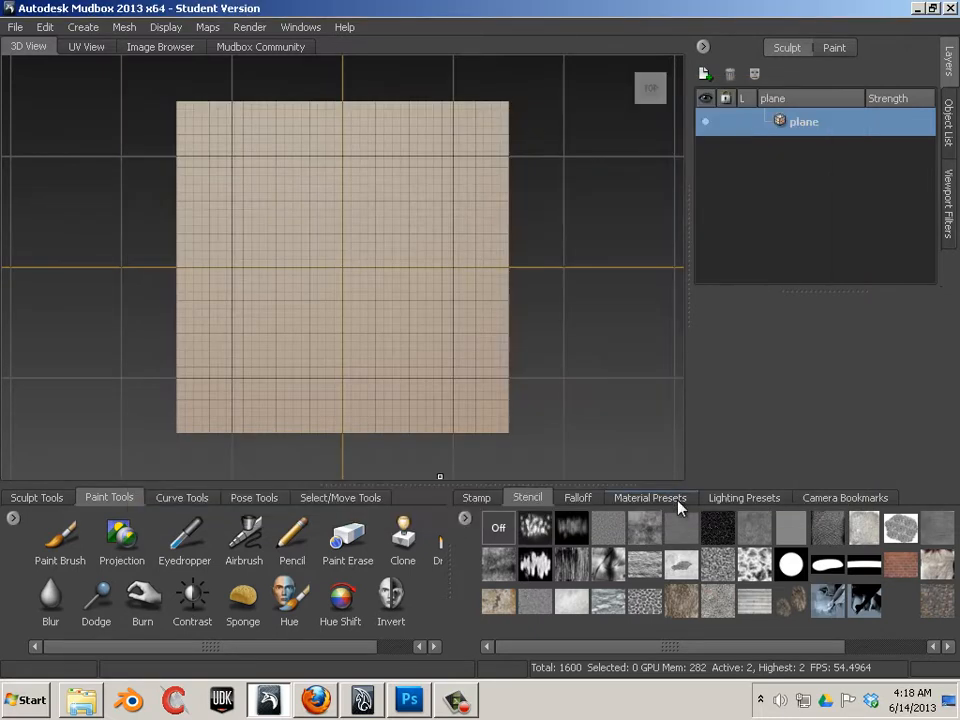
left_click_drag(720, 649, 910, 625)
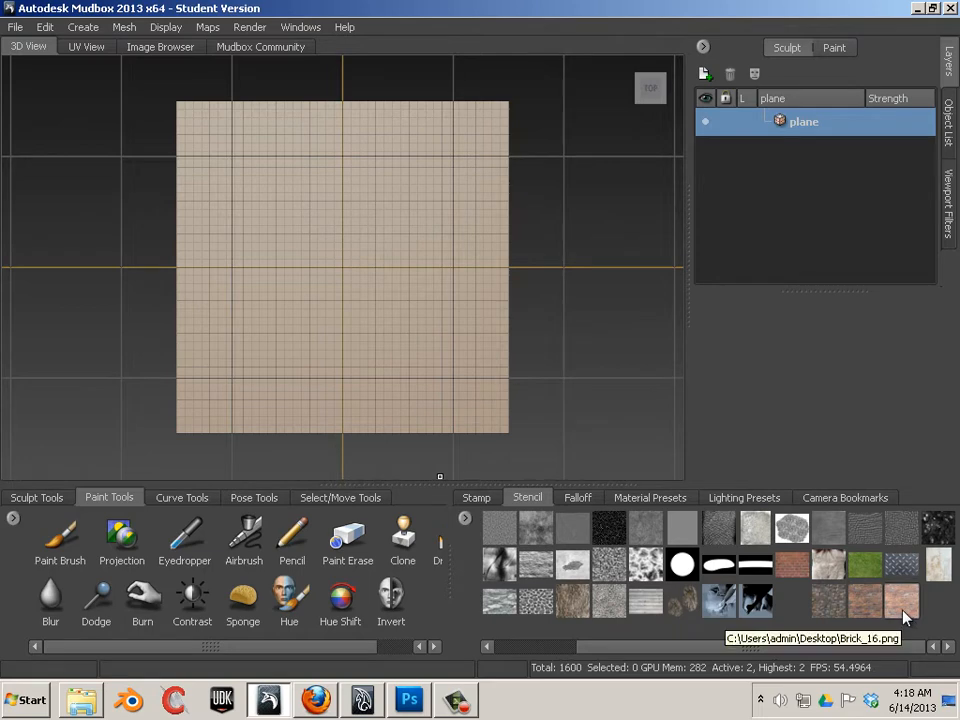
Step: Subdivide the plane repeatedly until it reaches level 8
scroll(341, 289, "up", 1)
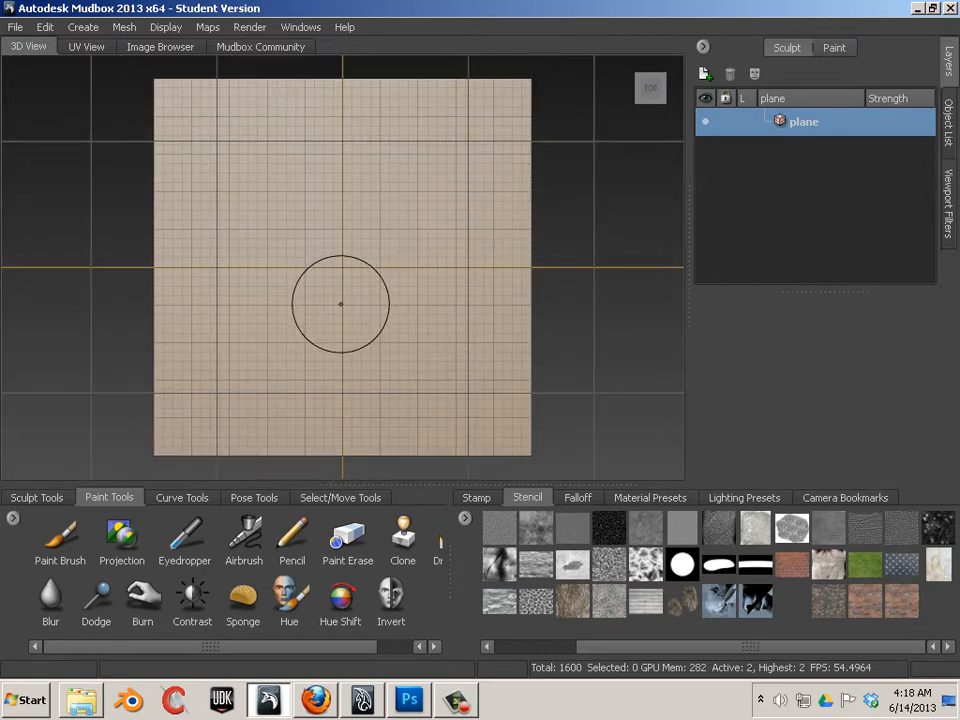
key("shift+d")
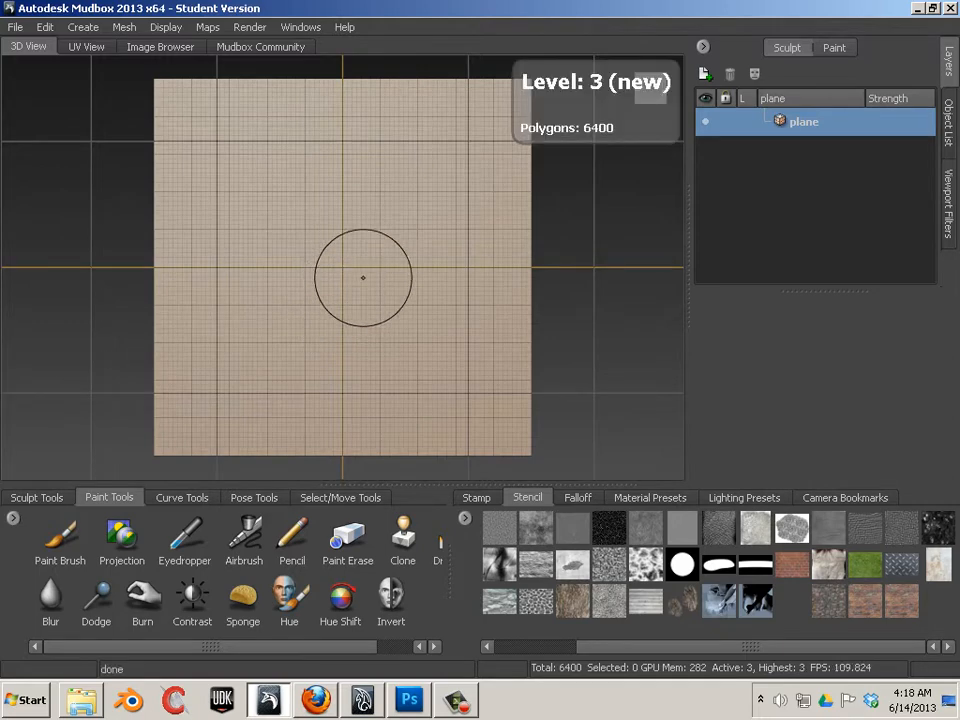
key("shift+d")
key("shift+d")
key("shift+d")
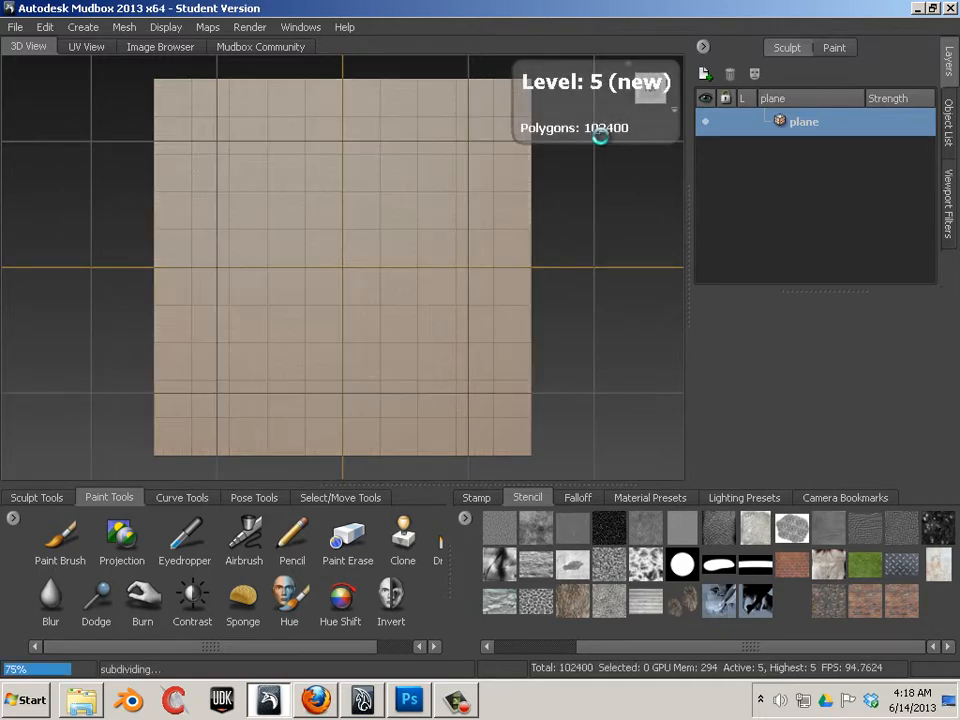
key("shift+d")
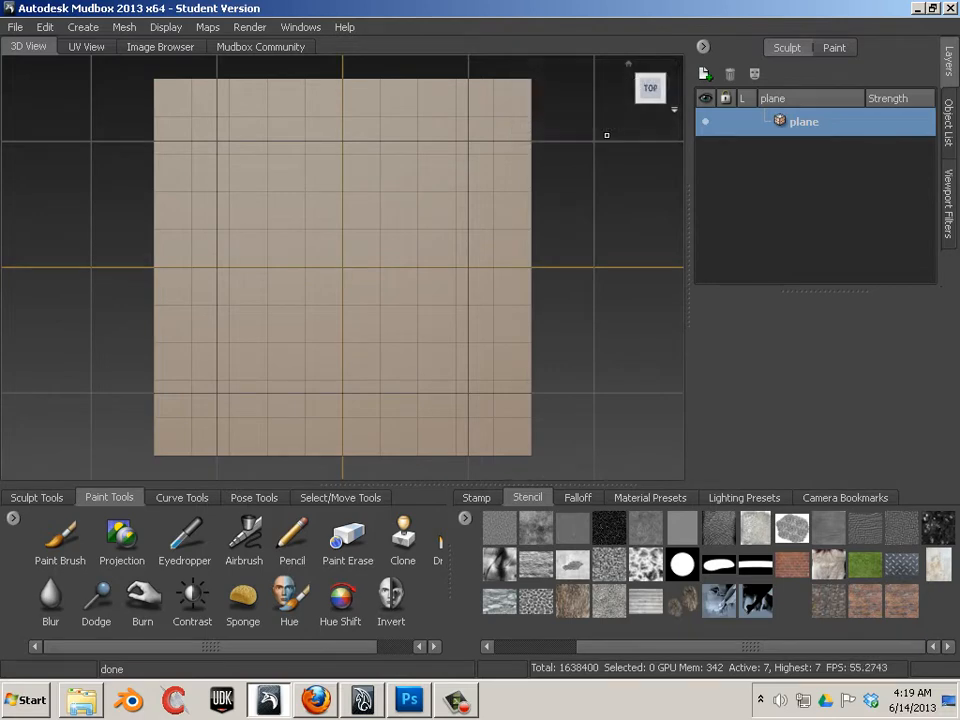
key("shift+d")
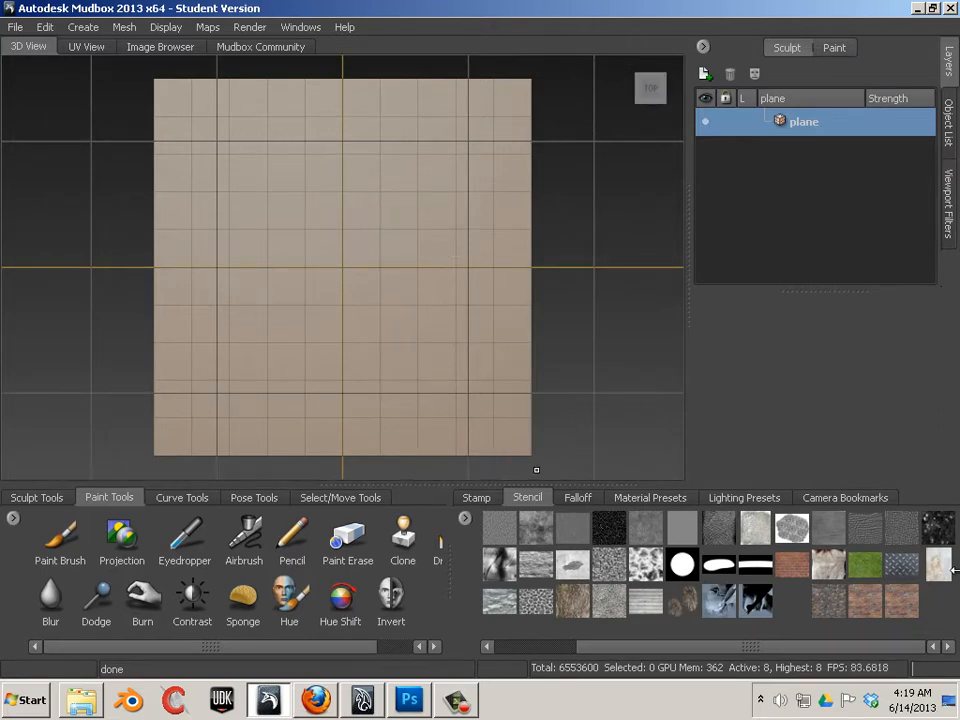
Step: Activate the Brick_16 stencil, then rotate, scale down and position it so small, level brick rows cover the plane
left_click(897, 604)
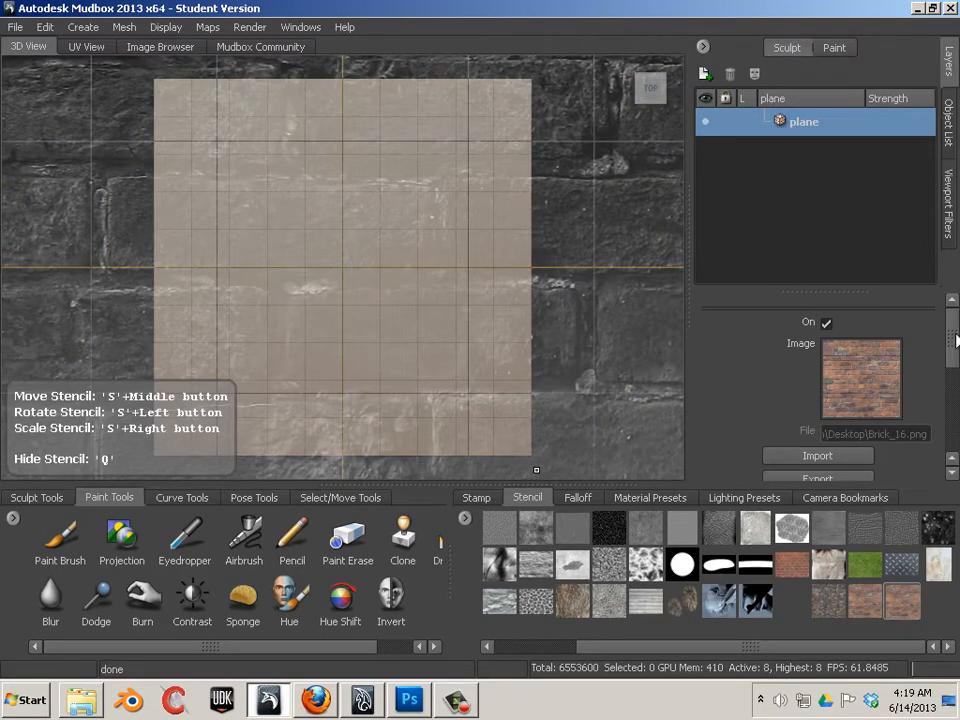
scroll(940, 400, "down", 4)
scroll(940, 400, "down", 1)
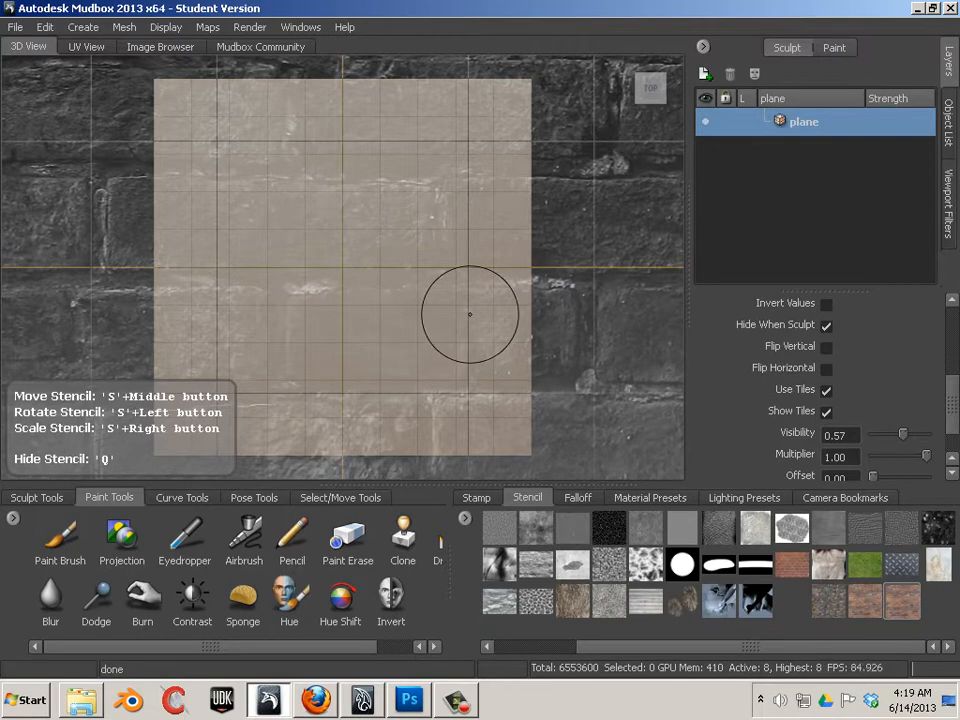
mouse_move(469, 315)
left_mouse_down()
mouse_move(414, 304)
mouse_move(414, 313)
left_mouse_up()
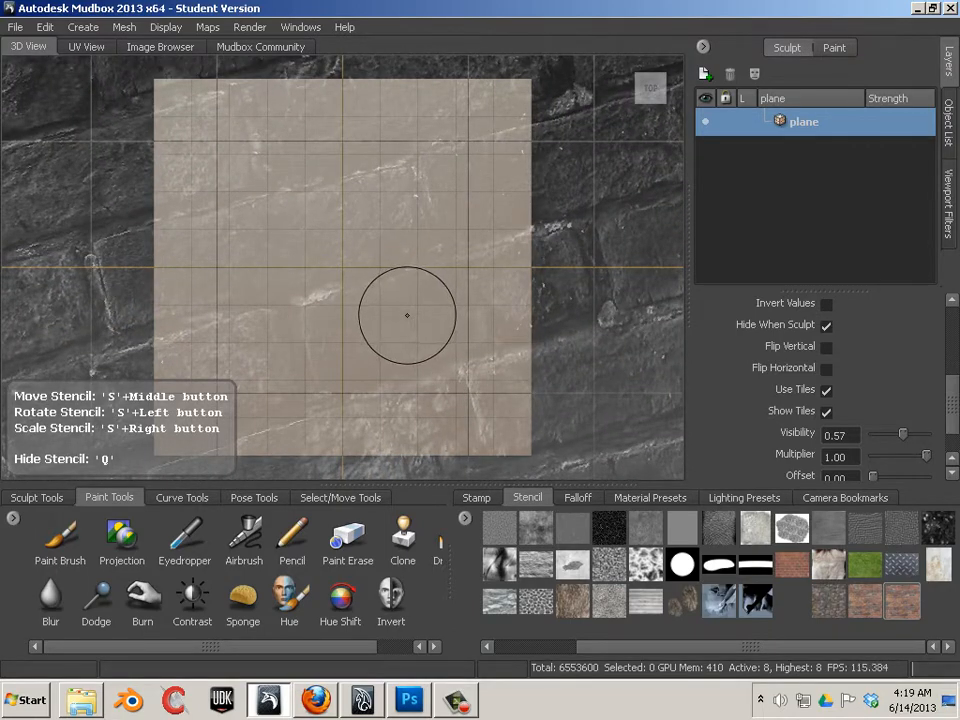
right_click_drag(408, 314, 392, 315)
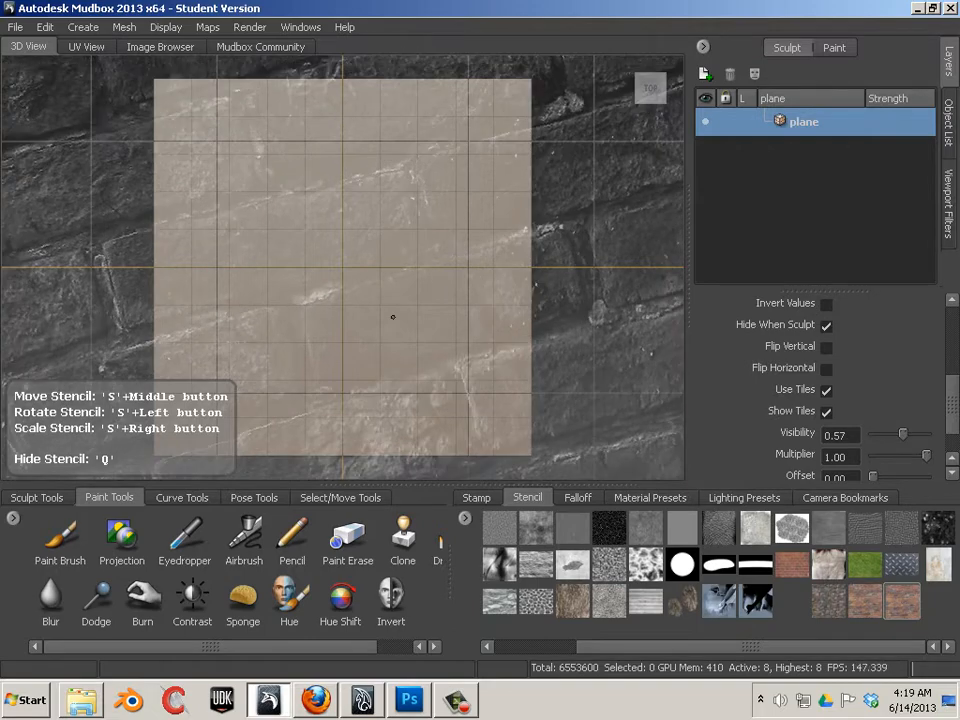
mouse_move(393, 317)
left_mouse_down()
mouse_move(384, 317)
mouse_move(456, 326)
mouse_move(423, 335)
left_mouse_up()
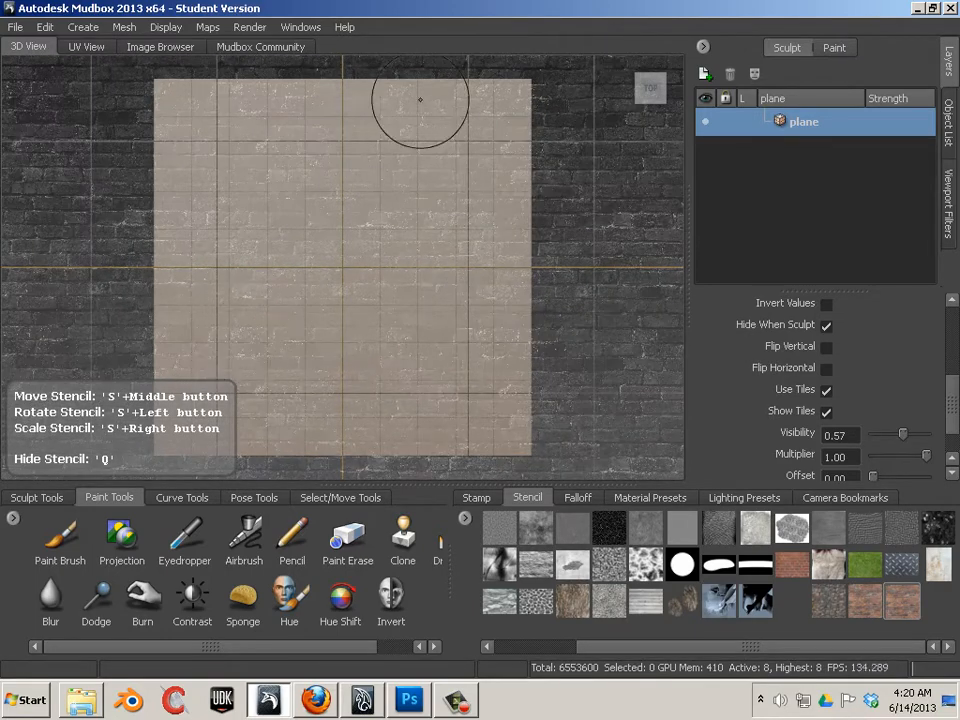
left_click_drag(419, 366, 410, 371)
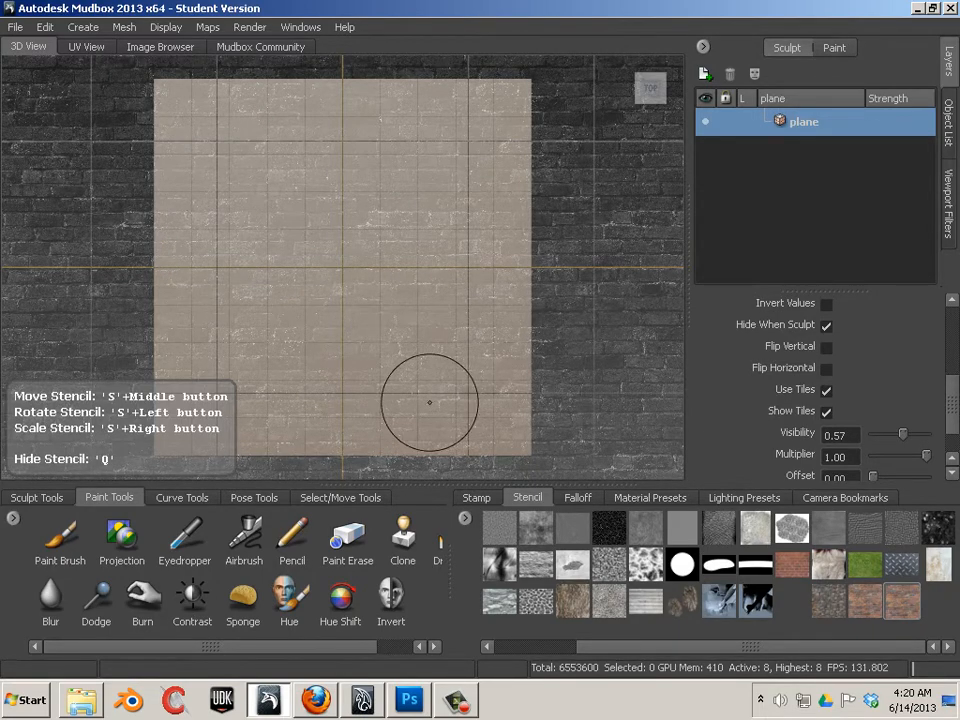
Step: Choose the Sculpt tool and set its Buildup to 100
left_click(31, 500)
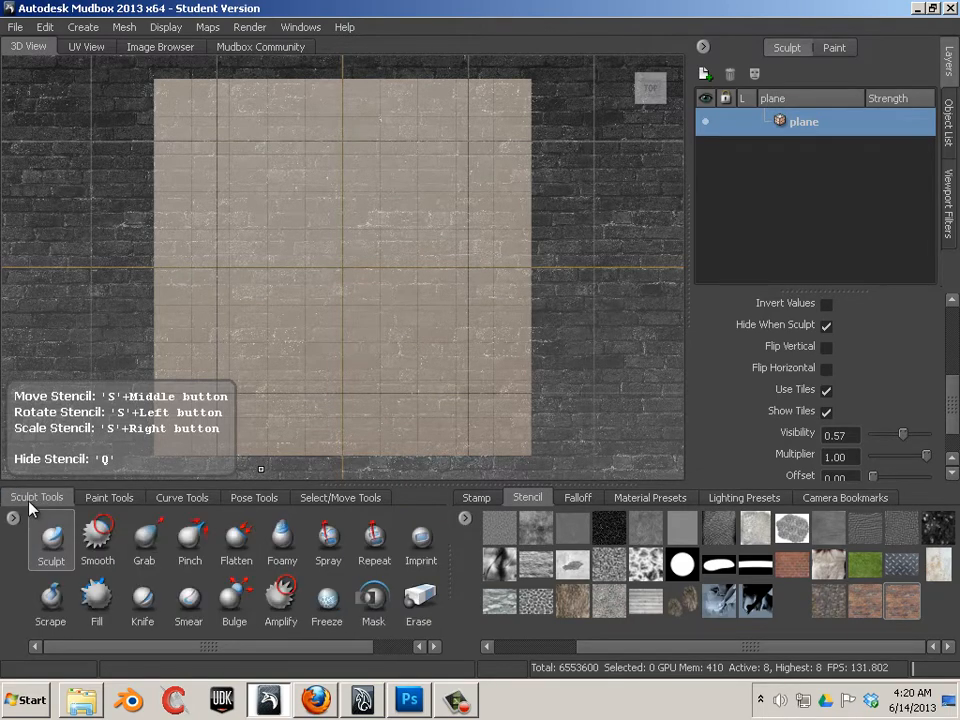
left_click(51, 550)
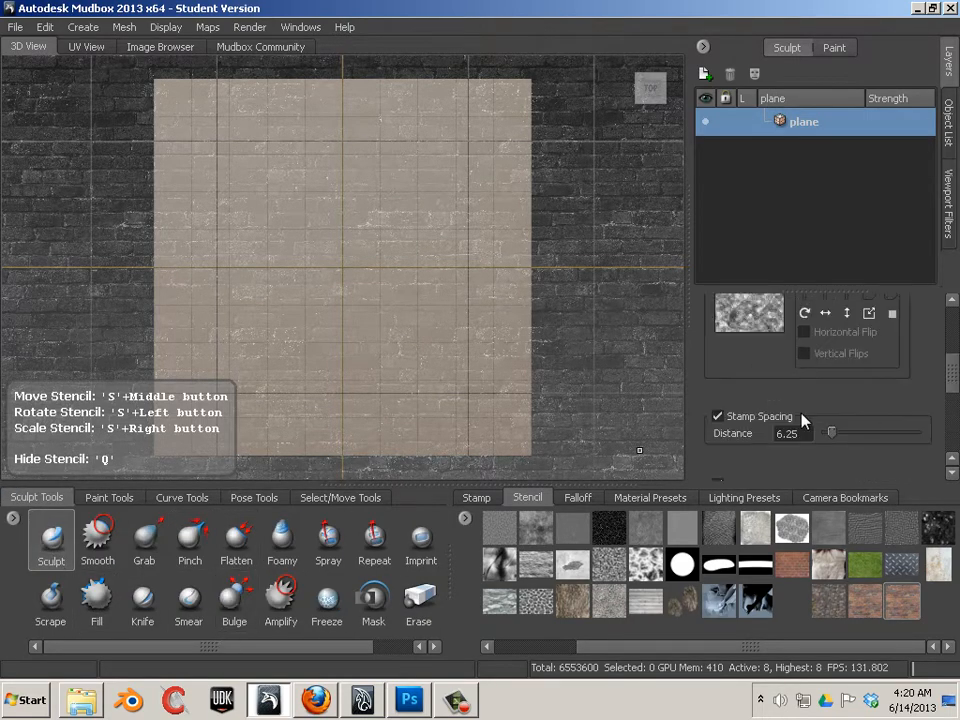
left_click_drag(951, 372, 947, 325)
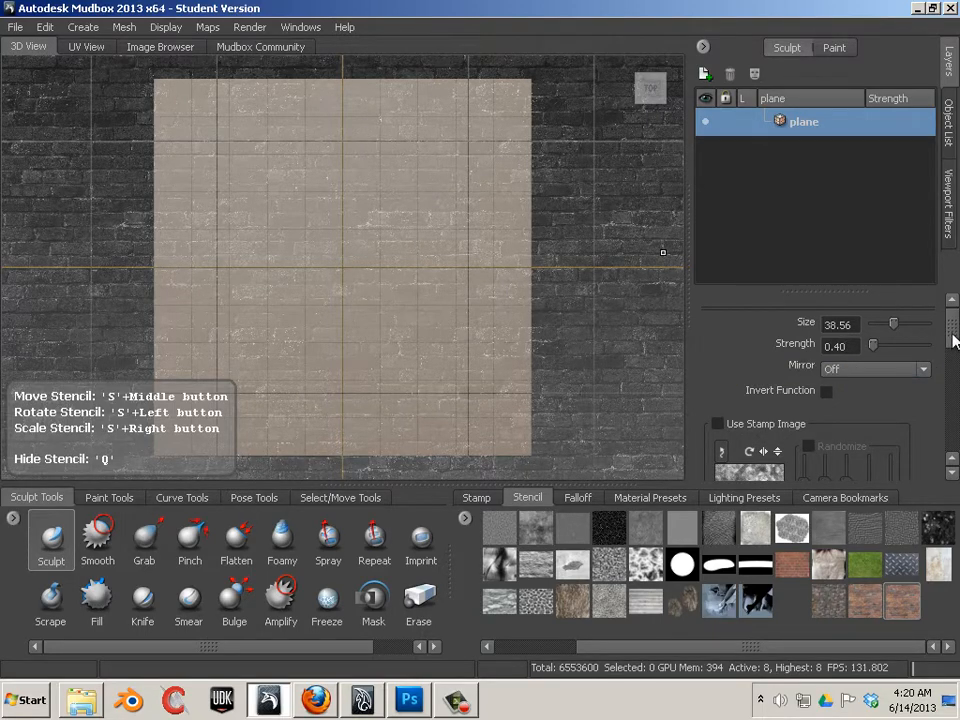
left_click_drag(953, 340, 953, 365)
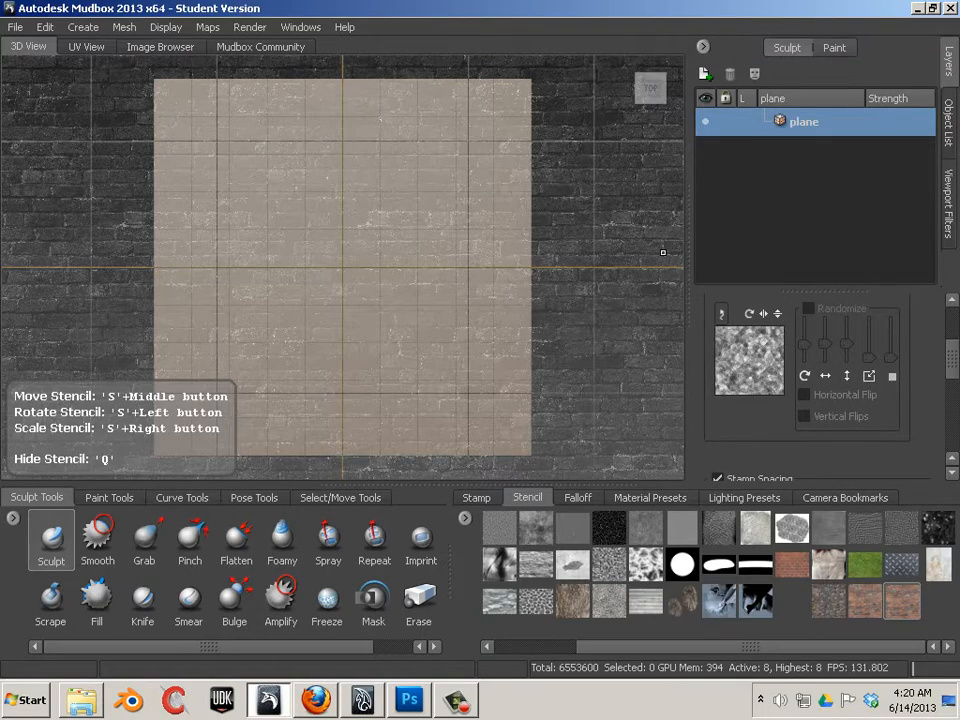
mouse_move(953, 377)
left_mouse_down()
mouse_move(948, 355)
mouse_move(957, 428)
left_mouse_up()
left_click_drag(913, 375, 928, 375)
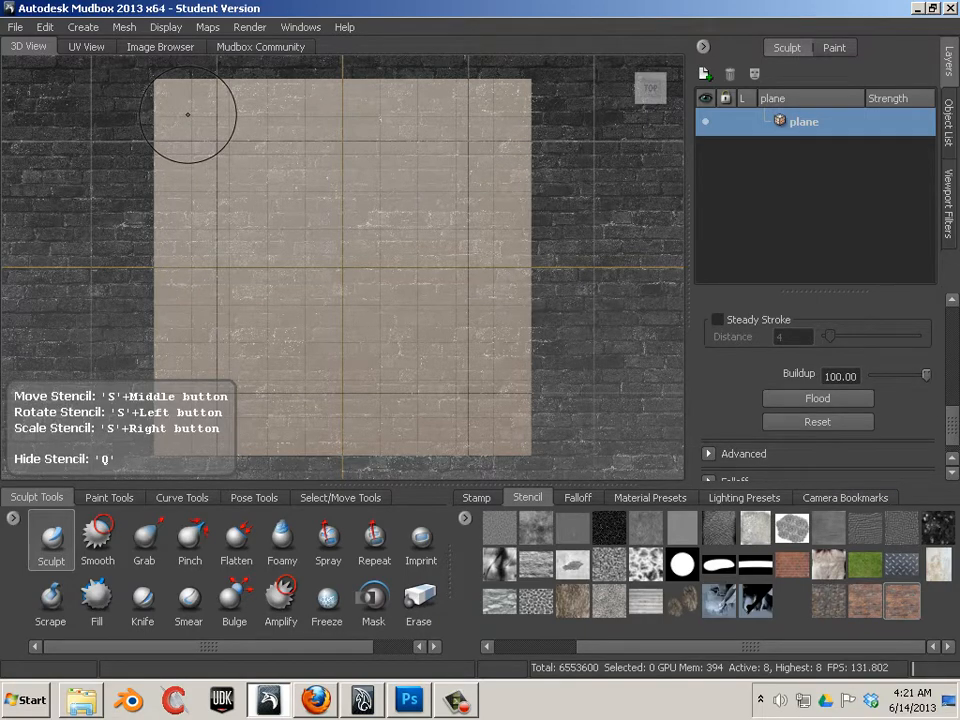
Step: Sculpt through the brick stencil across the whole plane, from the upper edge down to the lower edge
mouse_move(187, 114)
left_mouse_down()
mouse_move(185, 92)
mouse_move(215, 110)
mouse_move(326, 121)
mouse_move(523, 112)
mouse_move(512, 196)
mouse_move(171, 177)
mouse_move(161, 167)
mouse_move(163, 136)
mouse_move(125, 170)
mouse_move(150, 195)
mouse_move(248, 229)
mouse_move(506, 231)
mouse_move(508, 276)
mouse_move(493, 293)
mouse_move(454, 285)
mouse_move(152, 292)
mouse_move(165, 345)
mouse_move(293, 334)
mouse_move(545, 336)
left_mouse_up()
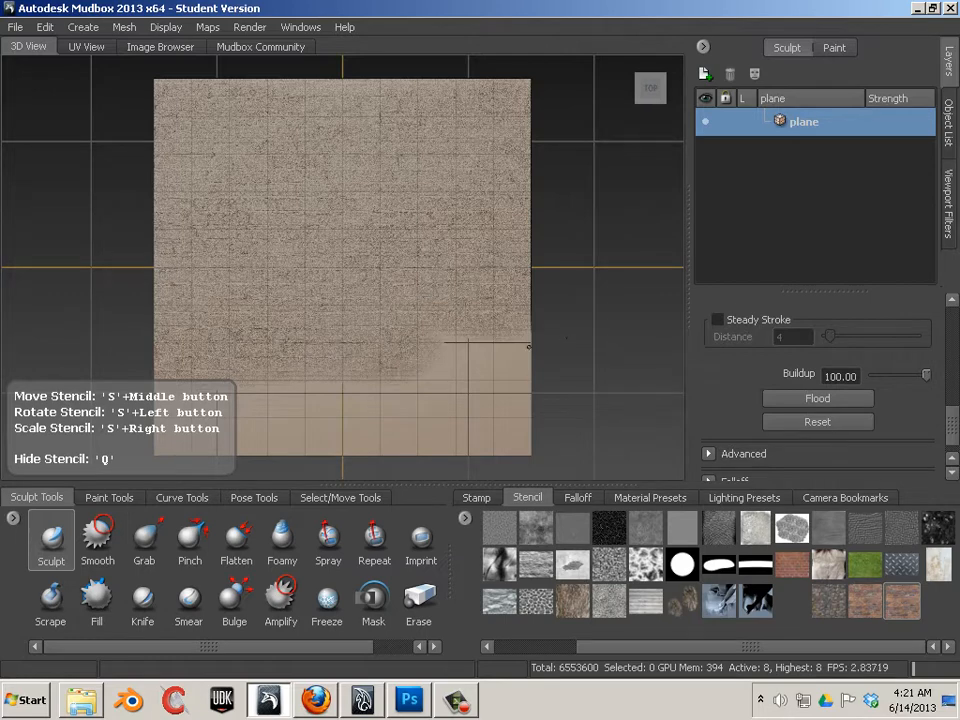
mouse_move(528, 346)
left_mouse_down()
mouse_move(476, 392)
mouse_move(508, 444)
mouse_move(395, 390)
mouse_move(251, 396)
left_mouse_up()
left_click_drag(204, 325, 258, 412)
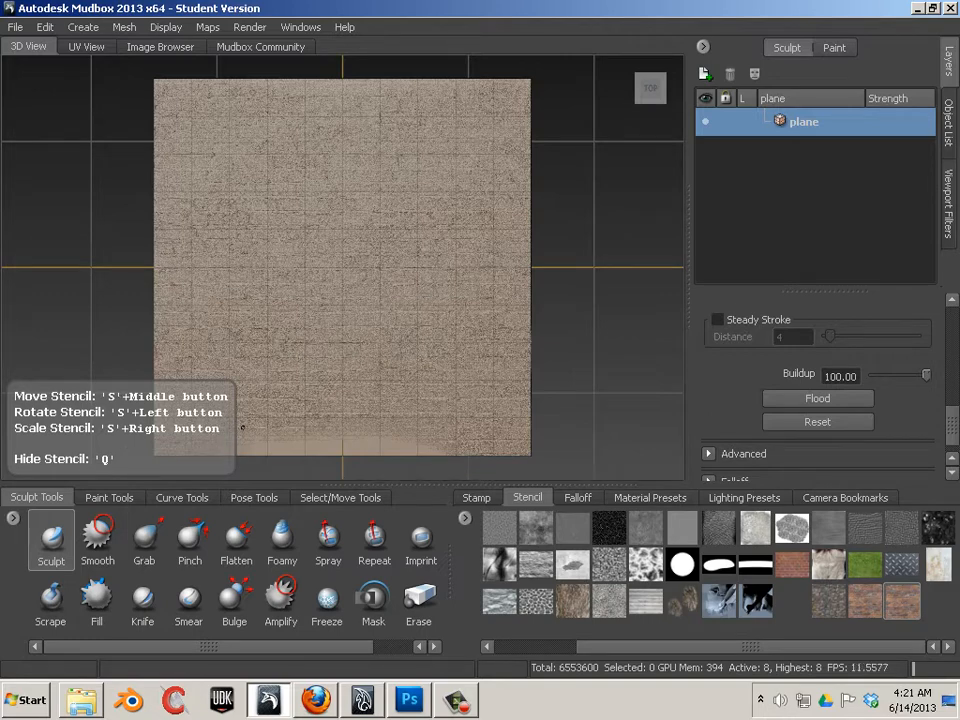
left_click_drag(242, 427, 507, 413)
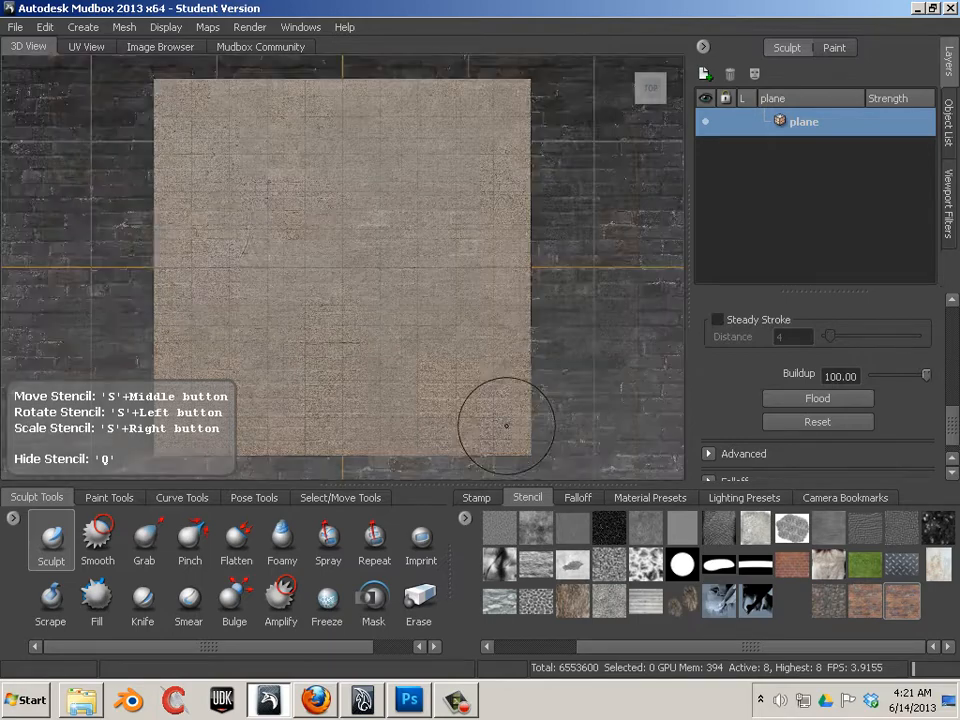
Step: Hide the stencil and examine the sculpted brick relief on the plane up close
scroll(506, 426, "up", 4)
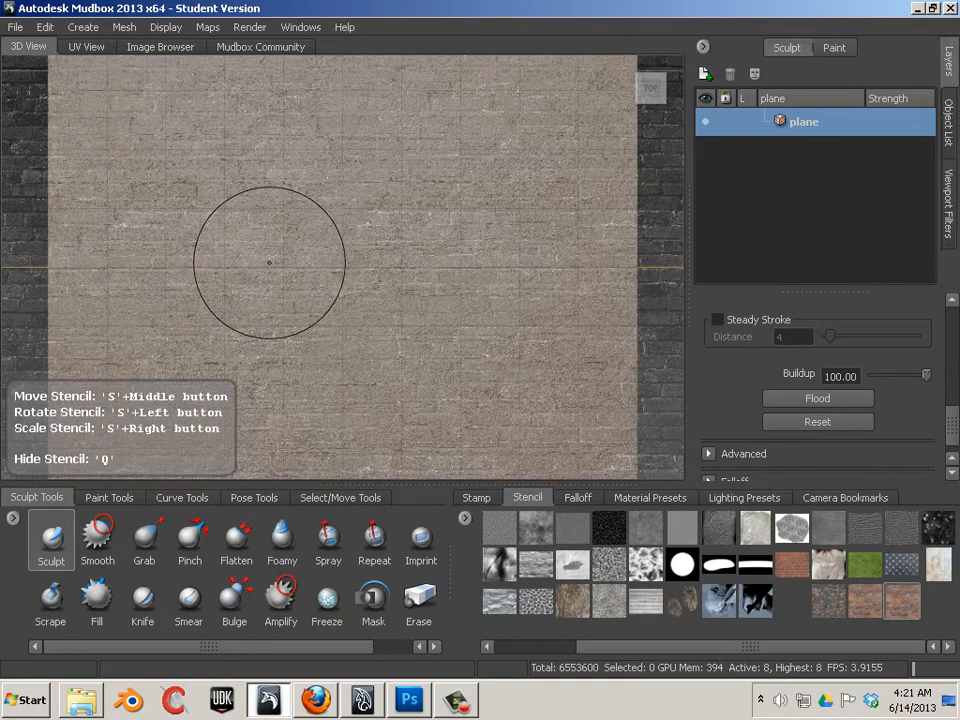
key("q")
scroll(250, 269, "up", 8)
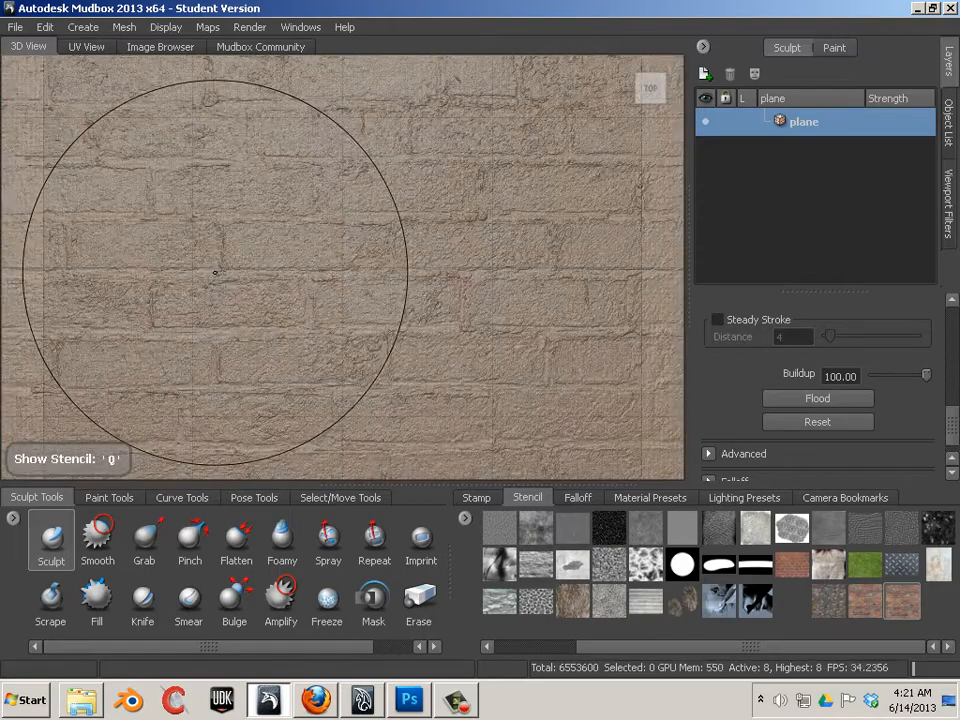
scroll(152, 275, "up", 1)
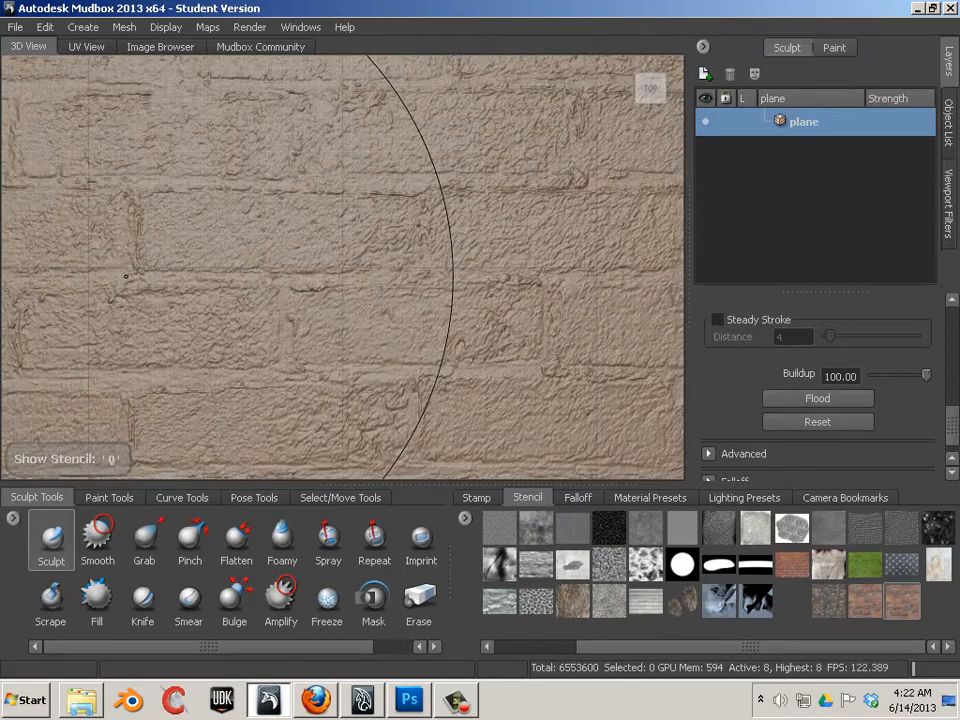
scroll(263, 270, "down", 3)
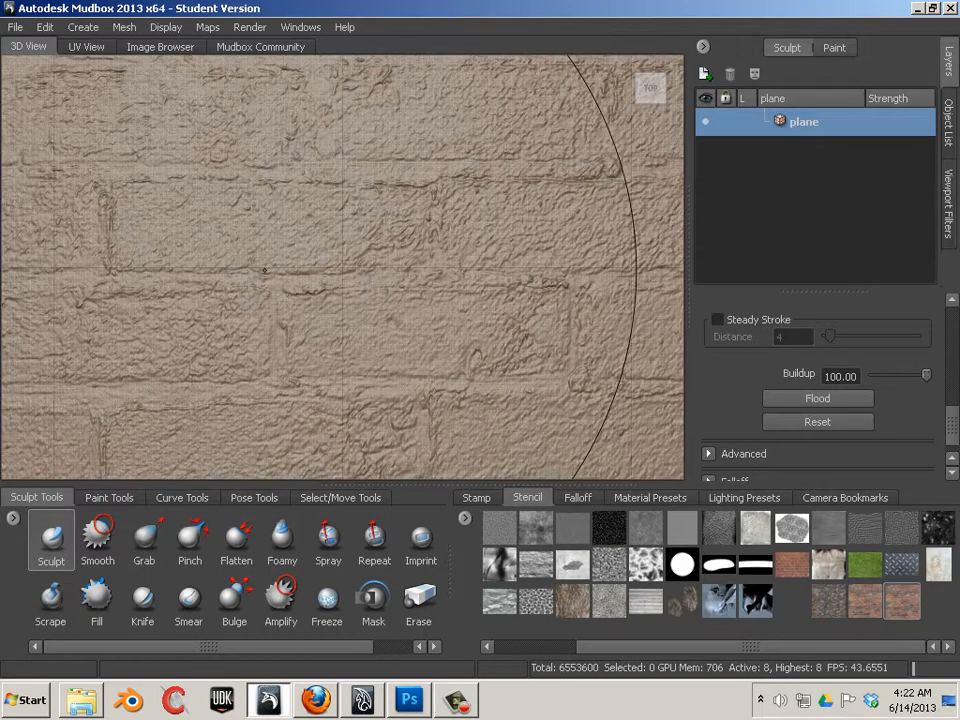
scroll(265, 268, "down", 2)
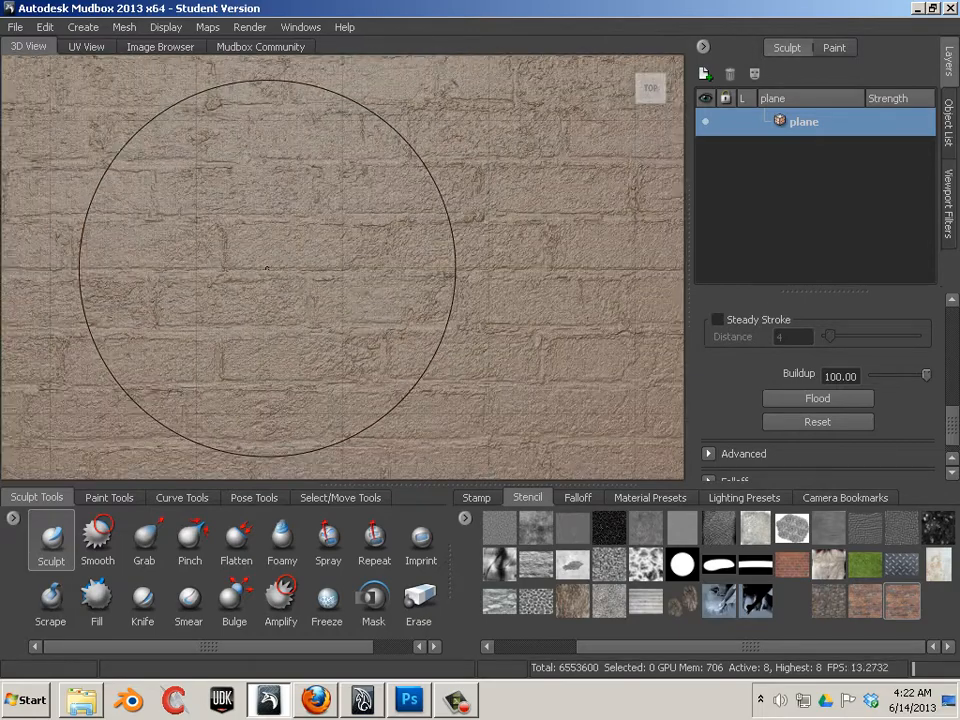
scroll(270, 268, "down", 4)
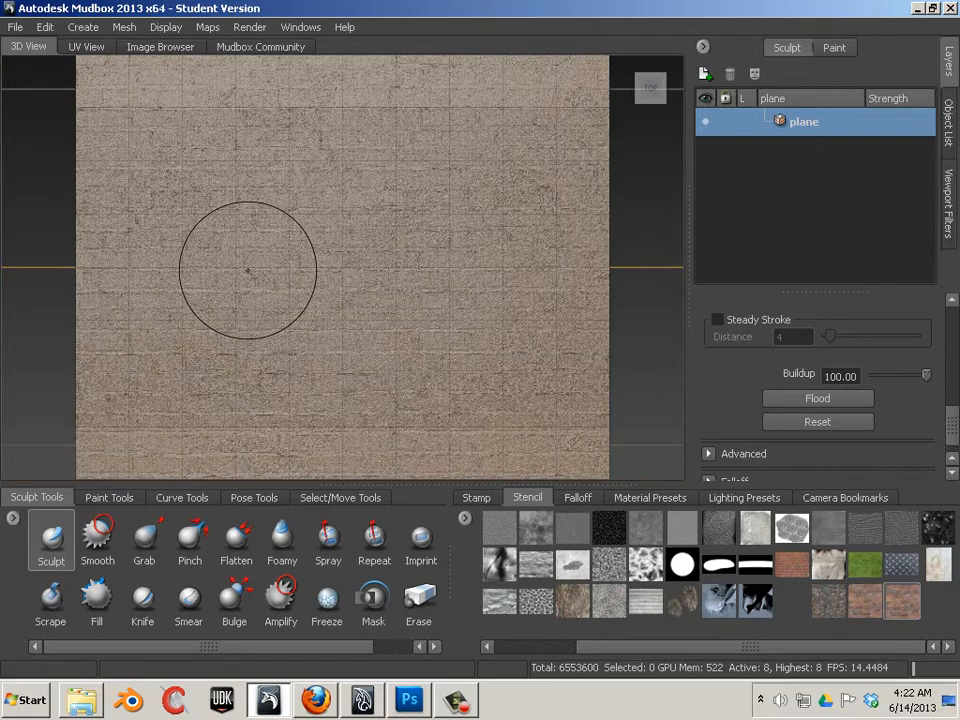
scroll(267, 269, "down", 1)
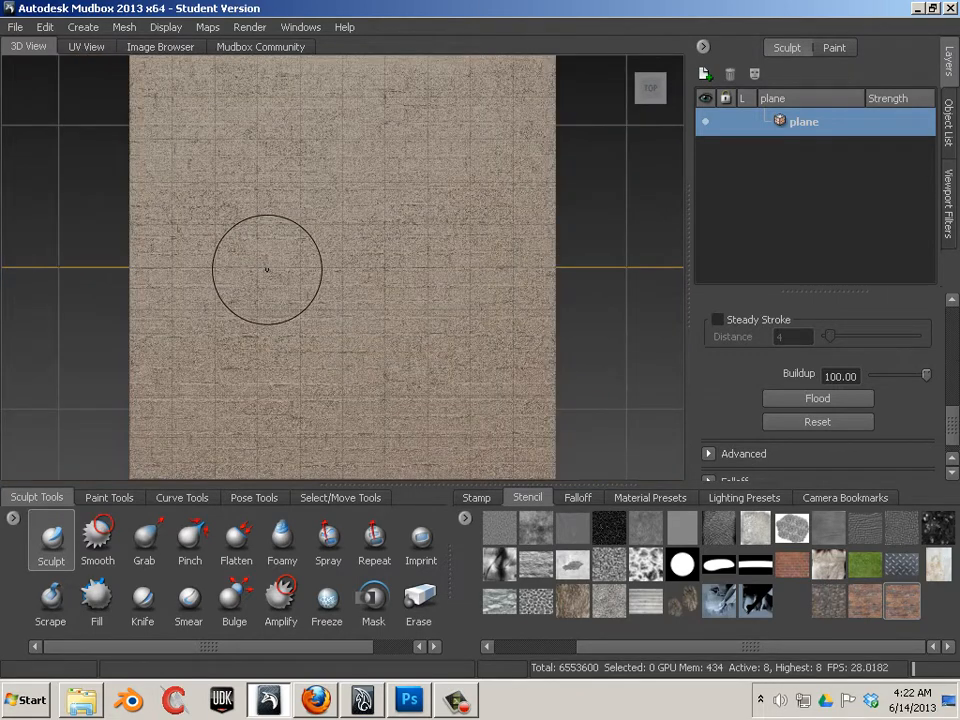
Step: Undo the sculpting on the plane and show the stencil again over the full plane
key("ctrl+z")
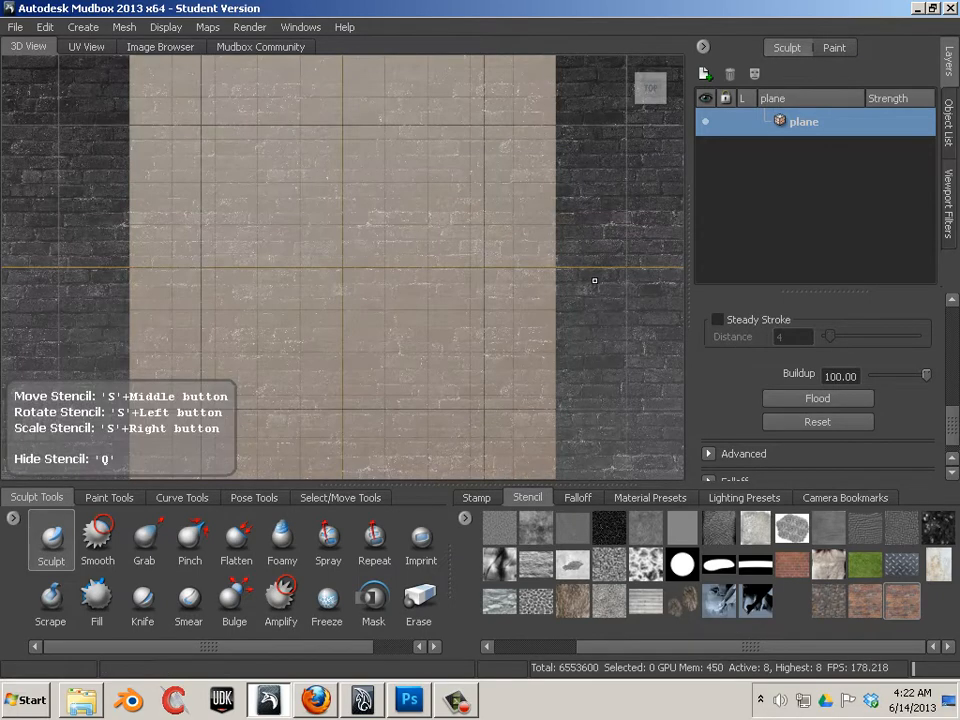
scroll(594, 281, "down", 2)
scroll(593, 282, "up", 1)
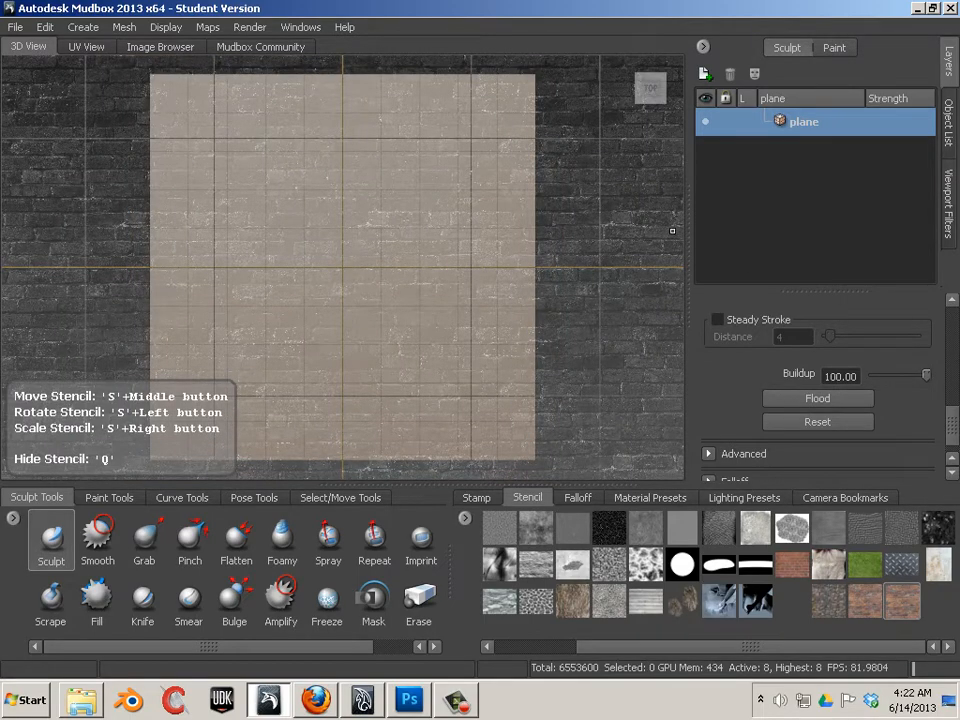
Step: Sculpt through the brick stencil over the whole plane, working from the upper edge down to the lower edge
left_click_drag(950, 422, 947, 316)
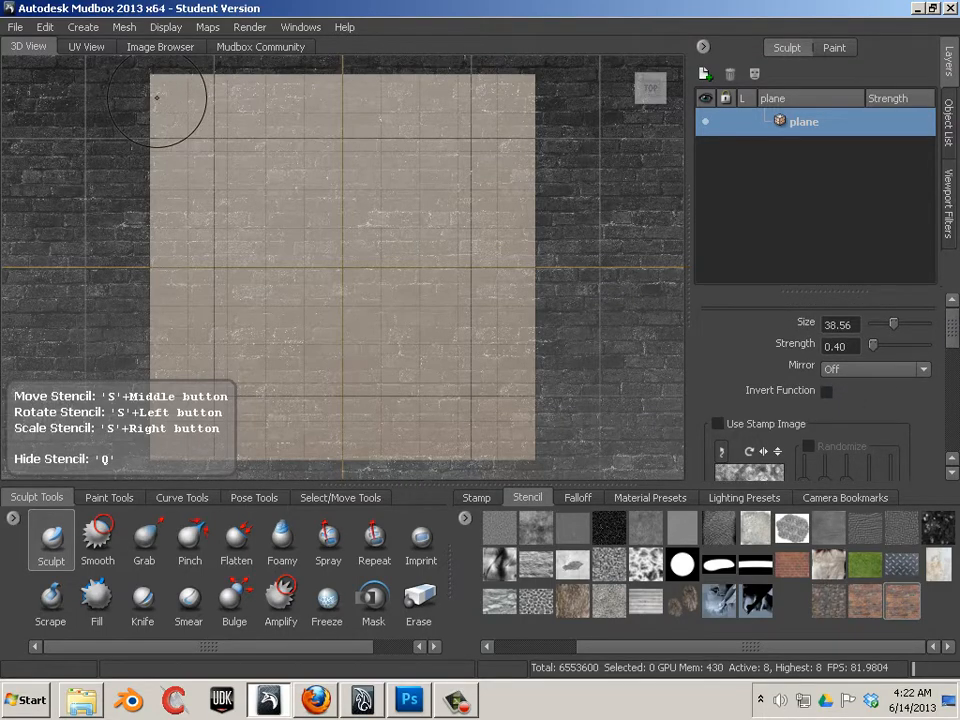
mouse_move(156, 97)
left_mouse_down()
mouse_move(517, 113)
mouse_move(540, 128)
left_mouse_up()
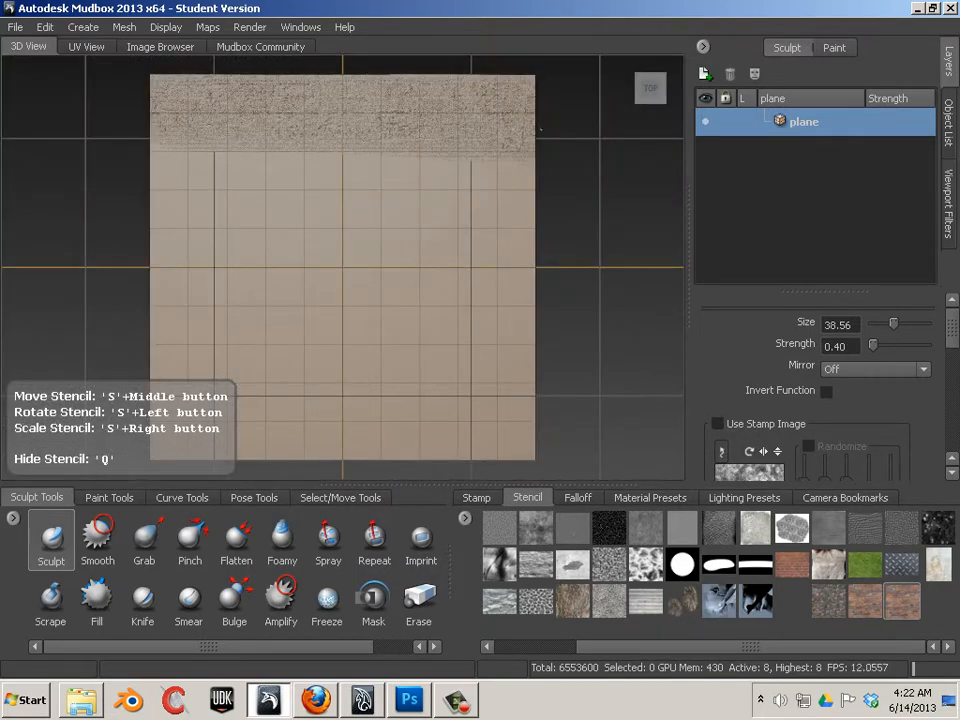
mouse_move(531, 174)
left_mouse_down()
mouse_move(335, 159)
mouse_move(136, 177)
mouse_move(176, 249)
mouse_move(250, 240)
mouse_move(309, 210)
mouse_move(498, 247)
mouse_move(522, 262)
mouse_move(510, 287)
mouse_move(183, 282)
mouse_move(150, 225)
mouse_move(125, 245)
mouse_move(241, 327)
mouse_move(524, 342)
mouse_move(505, 371)
left_mouse_up()
left_click_drag(407, 400, 183, 369)
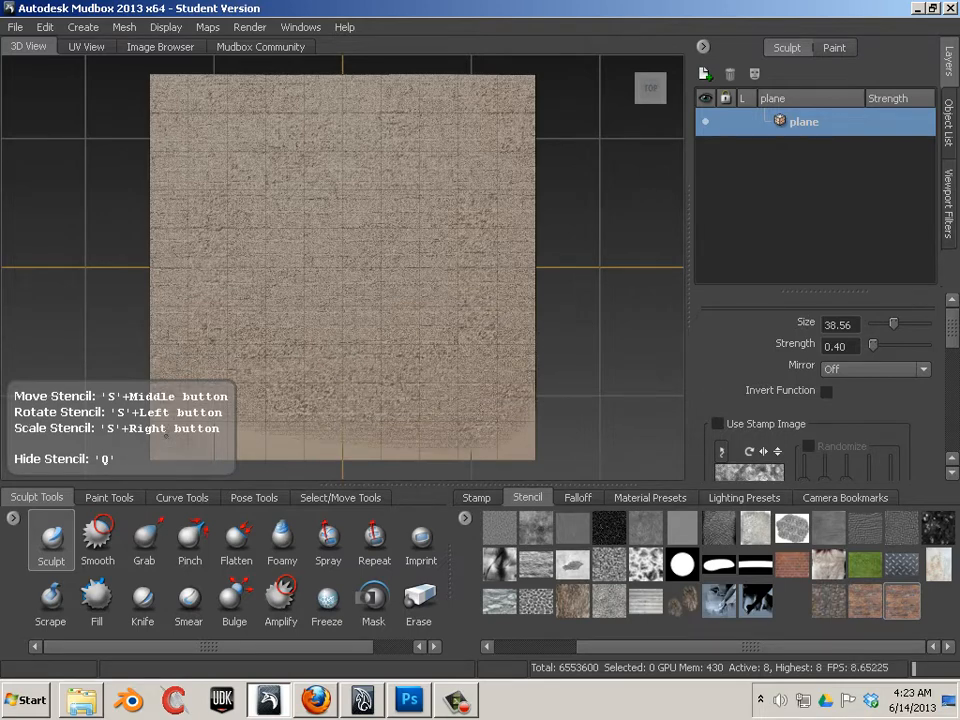
mouse_move(192, 442)
left_mouse_down()
mouse_move(457, 435)
mouse_move(527, 412)
mouse_move(521, 407)
left_mouse_up()
Step: Deepen the brick relief with a second round of Sculpt strokes through the stencil across the entire plane
left_click_drag(157, 111, 530, 128)
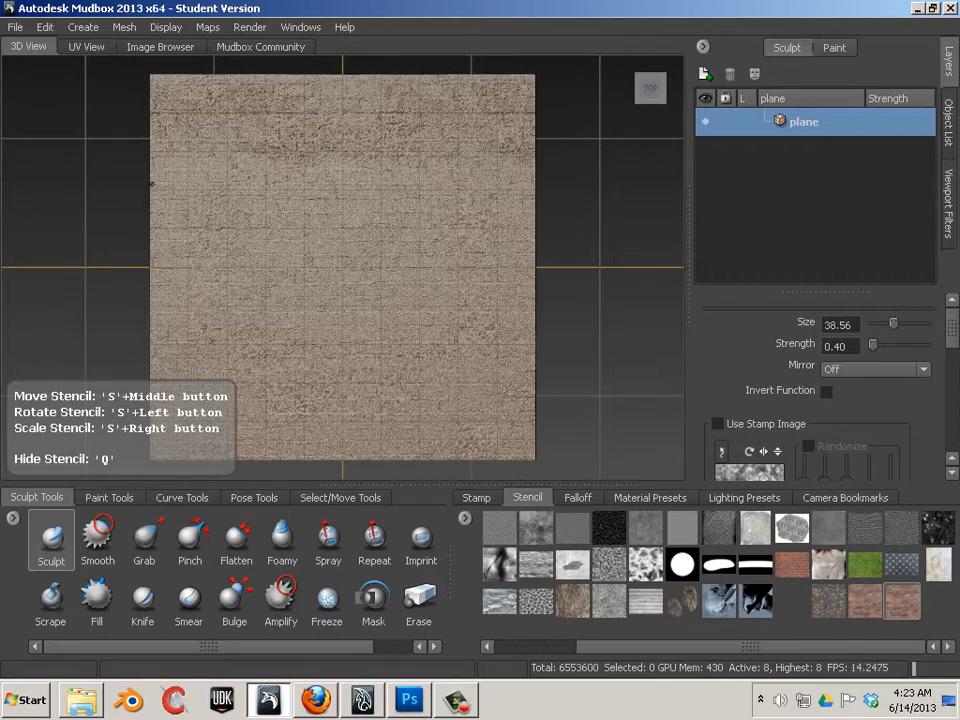
left_click_drag(231, 166, 342, 173)
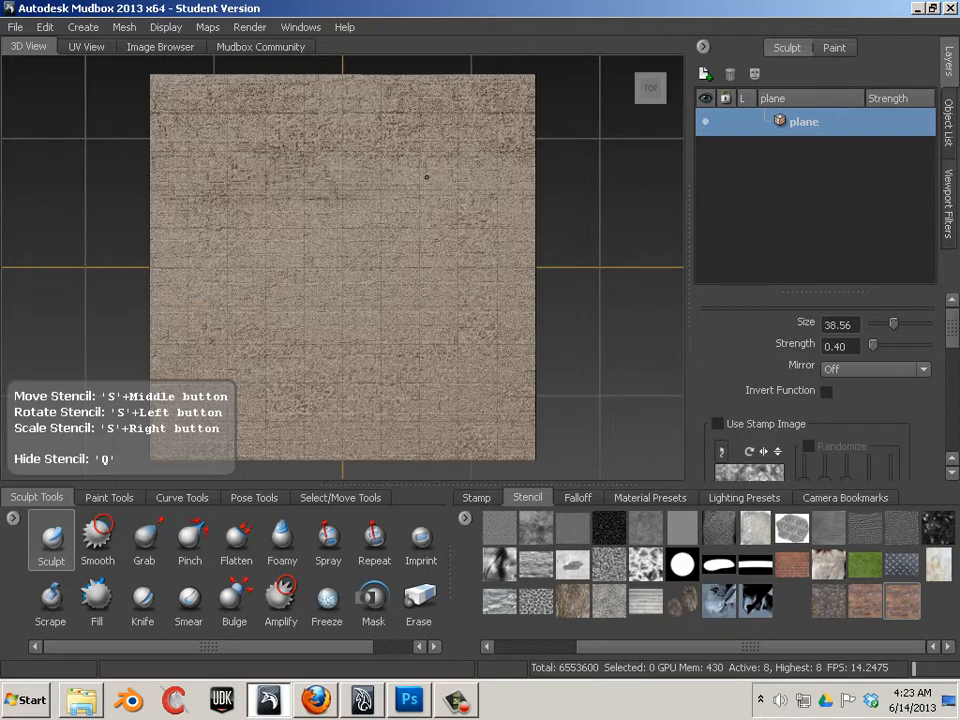
left_click_drag(426, 177, 522, 182)
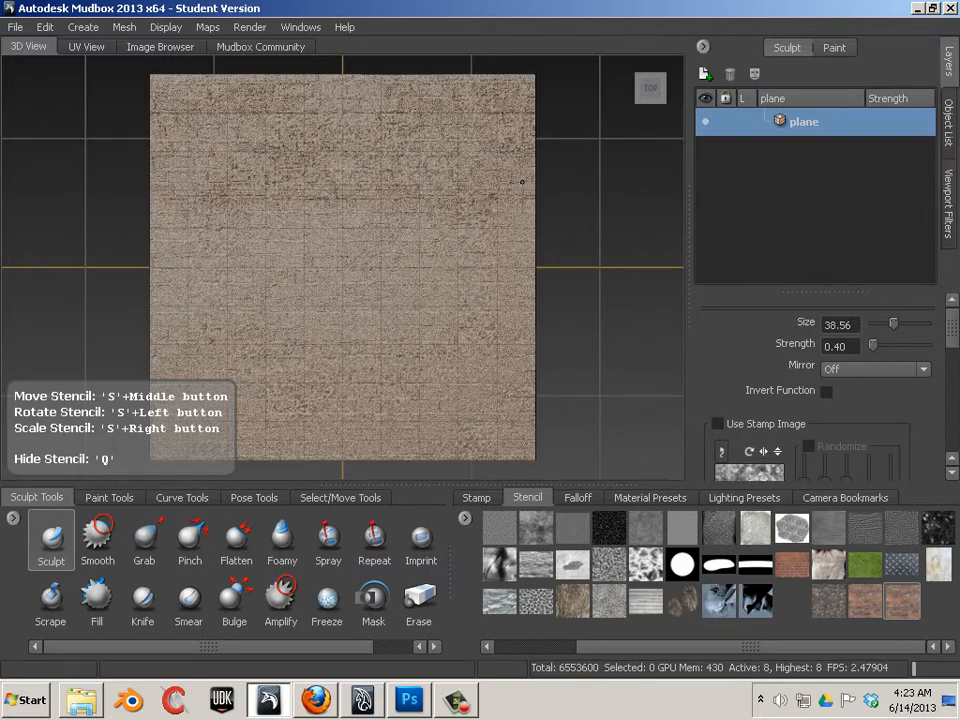
mouse_move(454, 235)
left_mouse_down()
mouse_move(424, 225)
mouse_move(215, 218)
left_mouse_up()
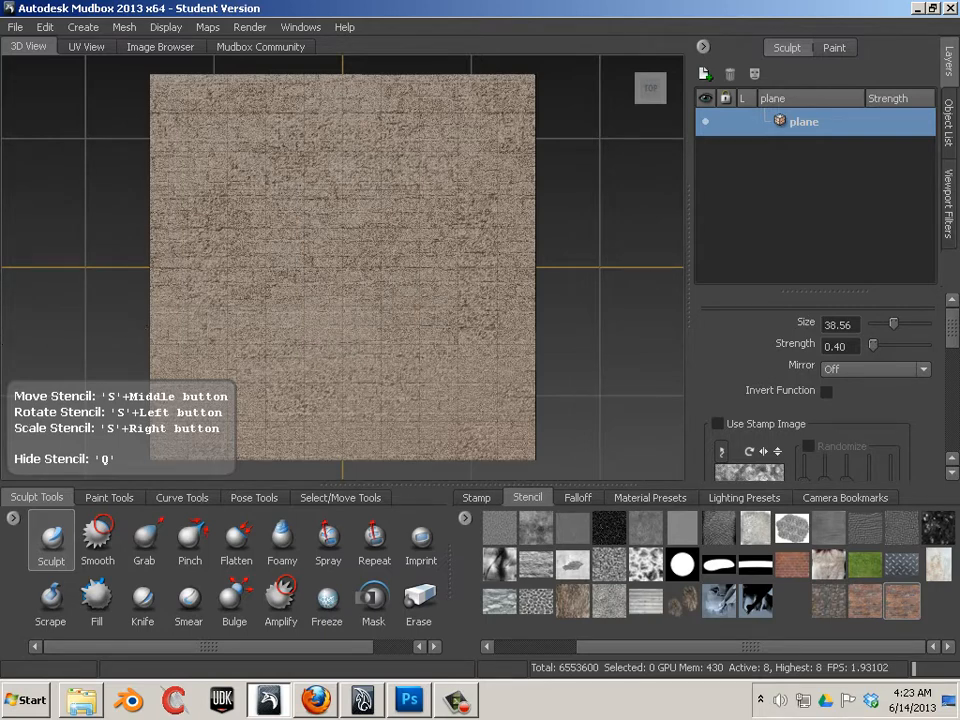
left_click_drag(361, 437, 507, 436)
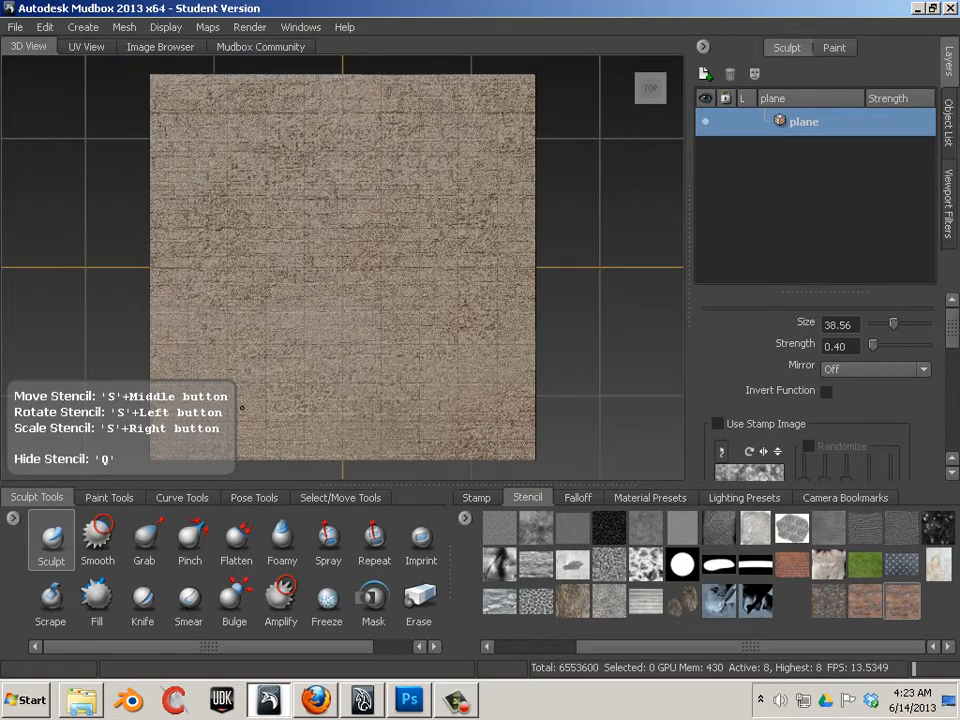
left_click_drag(242, 408, 172, 403)
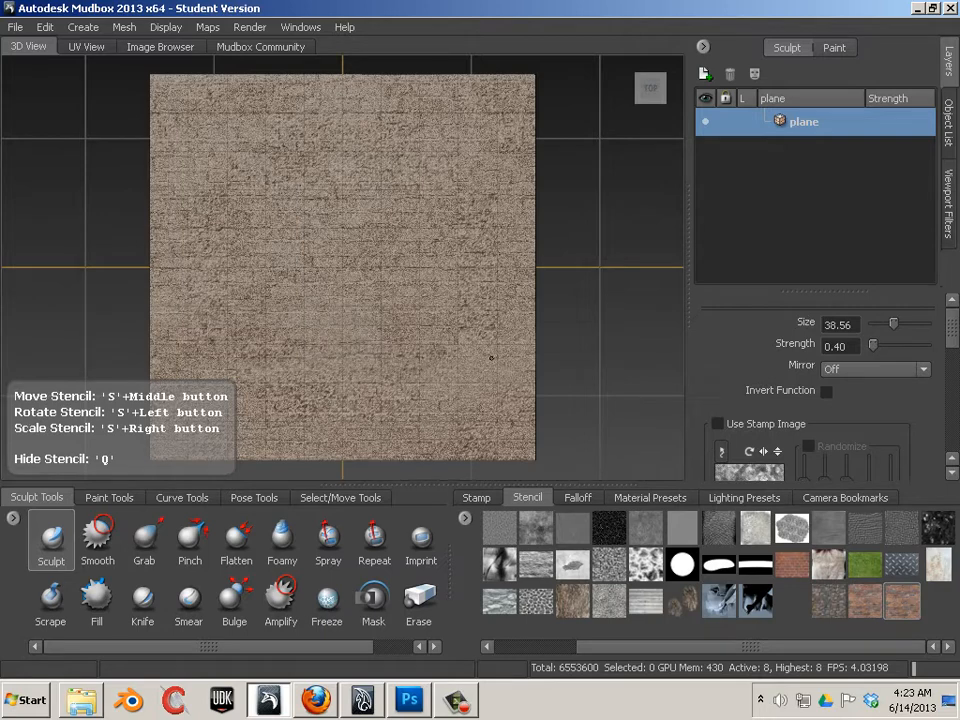
left_click_drag(512, 359, 130, 294)
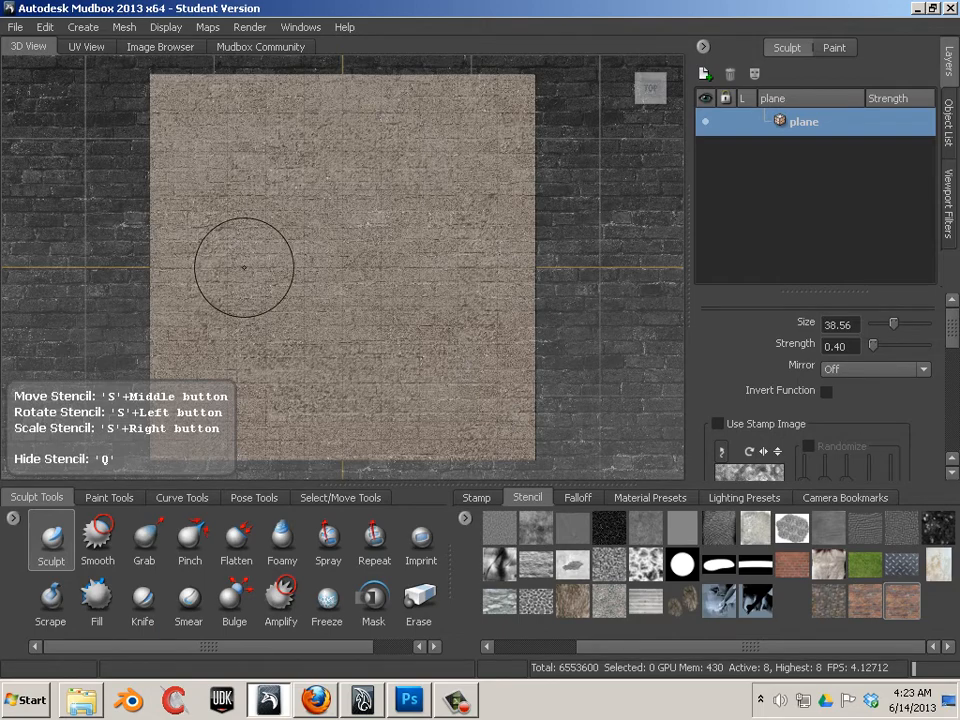
Step: Choose the Projection brush and create a 2048 paint layer in the Diffuse channel, saved as TIFF [8 bit, RGBA]
left_click(112, 497)
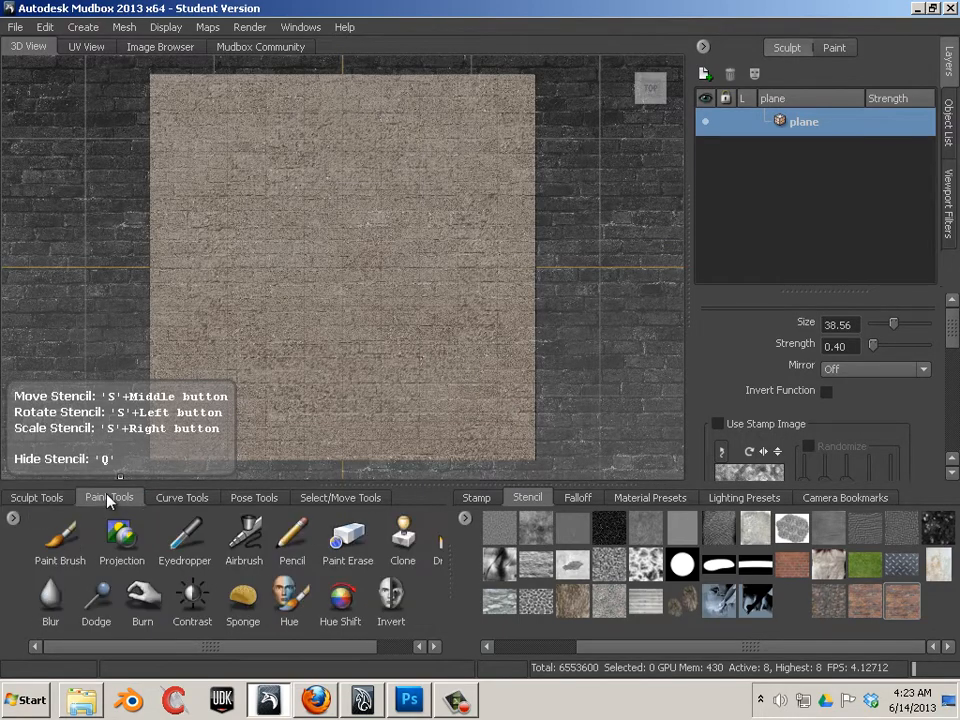
left_click(121, 537)
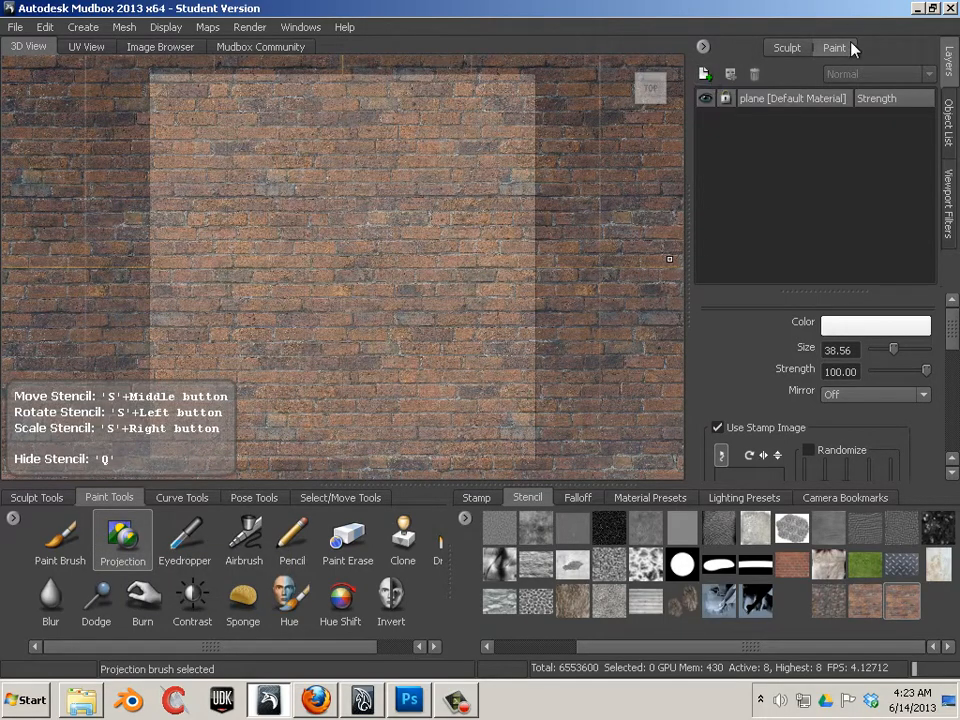
left_click(705, 74)
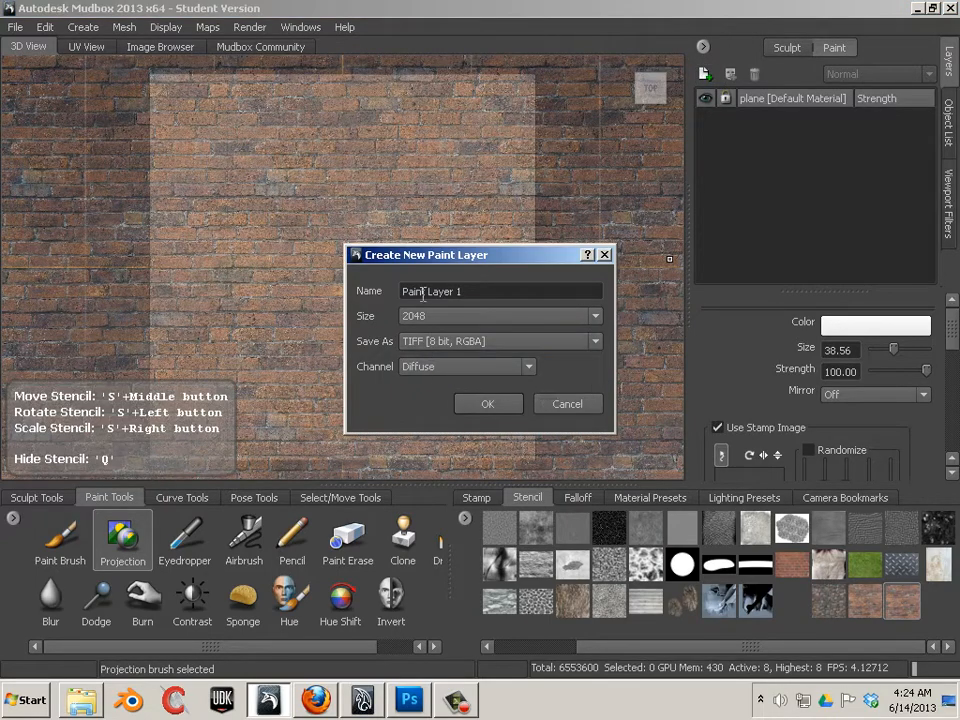
left_click(482, 406)
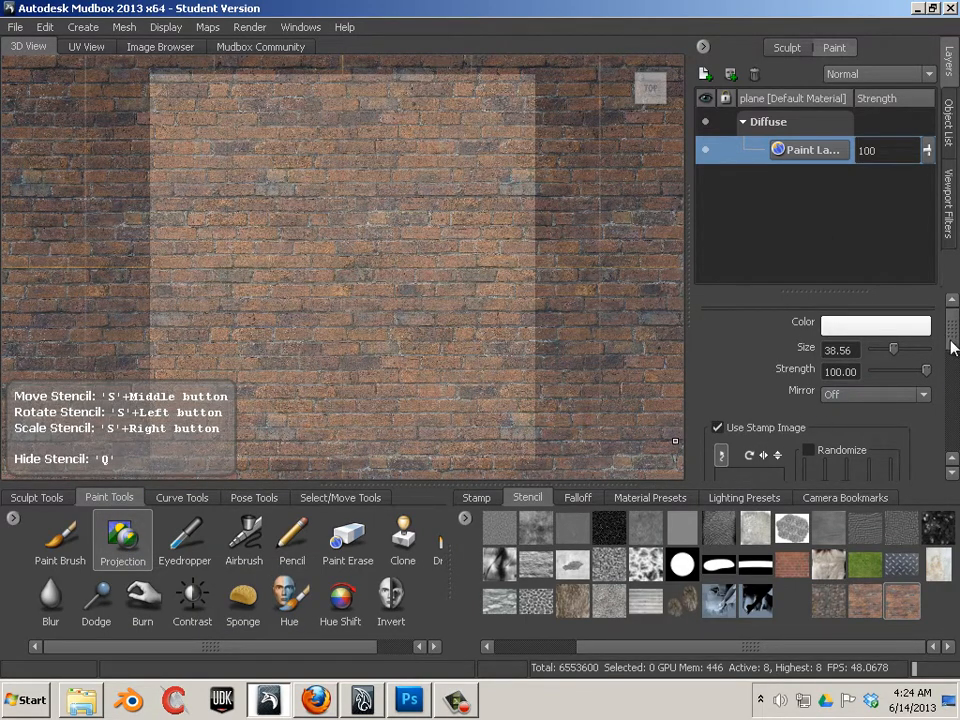
Step: Turn off the stamp image, project the brick stencil's colour over the whole plane, and hide the stencil
left_click_drag(951, 345, 952, 370)
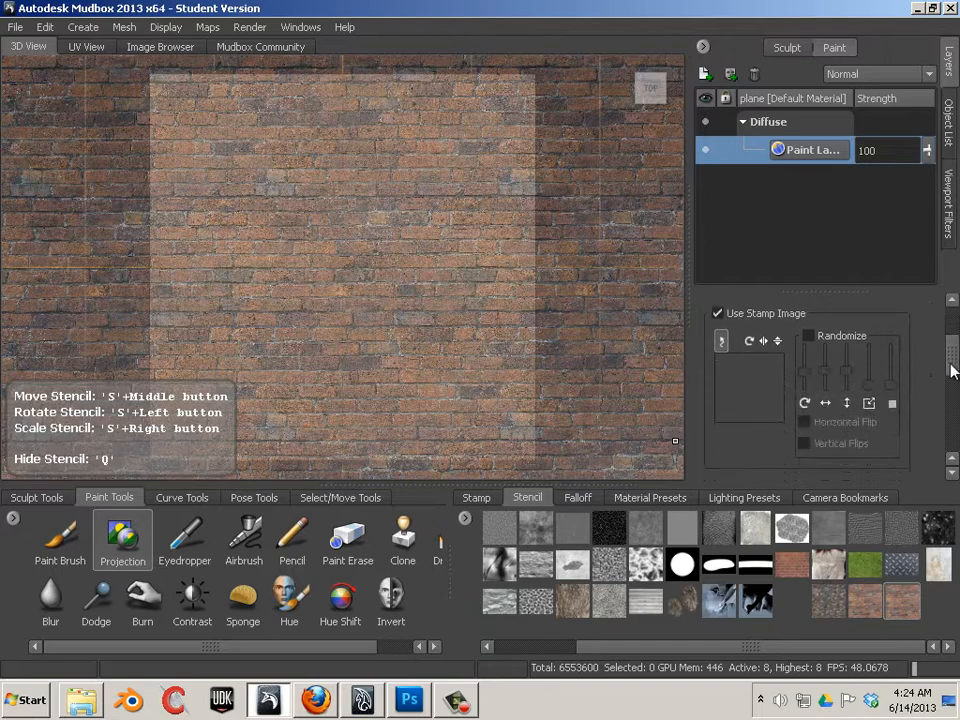
left_click(717, 314)
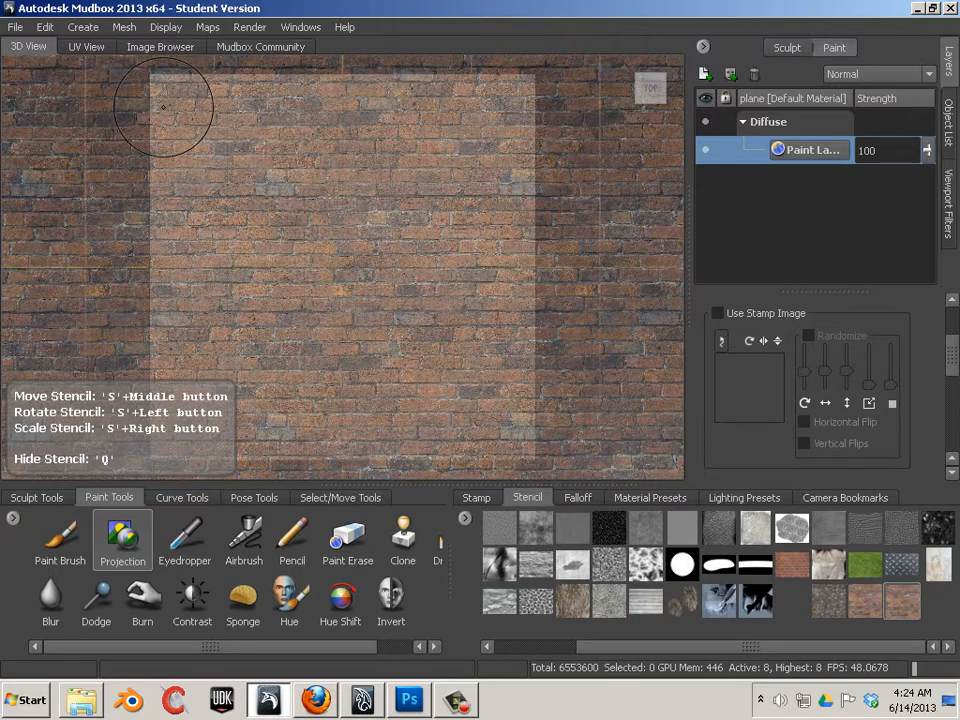
mouse_move(163, 107)
left_mouse_down()
mouse_move(140, 85)
mouse_move(370, 85)
mouse_move(385, 110)
mouse_move(125, 112)
mouse_move(380, 125)
mouse_move(290, 145)
mouse_move(150, 150)
left_mouse_up()
mouse_move(197, 187)
left_mouse_down()
mouse_move(160, 200)
mouse_move(491, 168)
mouse_move(420, 245)
mouse_move(190, 255)
mouse_move(360, 288)
mouse_move(529, 287)
mouse_move(158, 310)
mouse_move(402, 350)
mouse_move(527, 347)
mouse_move(517, 408)
mouse_move(360, 430)
mouse_move(150, 432)
mouse_move(140, 420)
mouse_move(475, 410)
left_mouse_up()
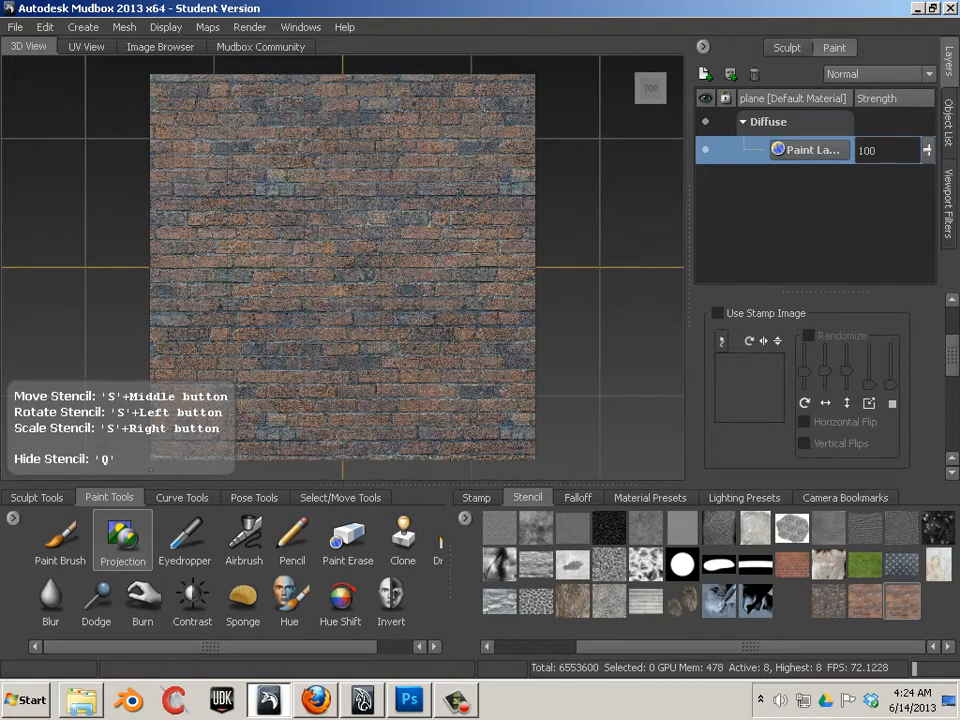
key("q")
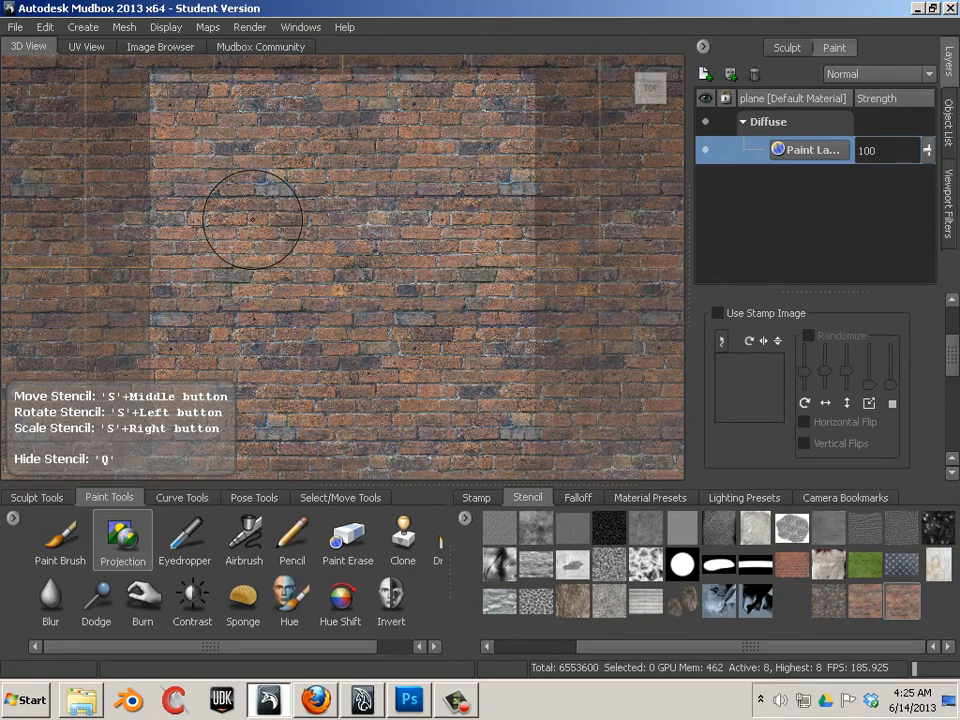
key("q")
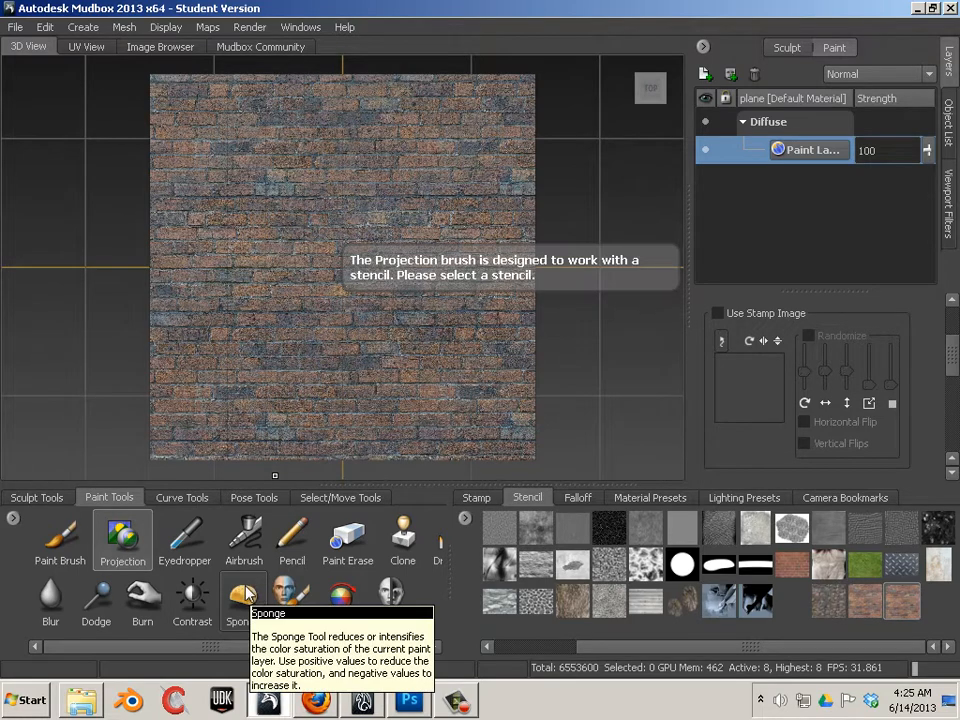
Step: Darken the brick paint with the stamped Burn brush, affecting midtones at exposure 0.49 and strength 100
left_click(139, 600)
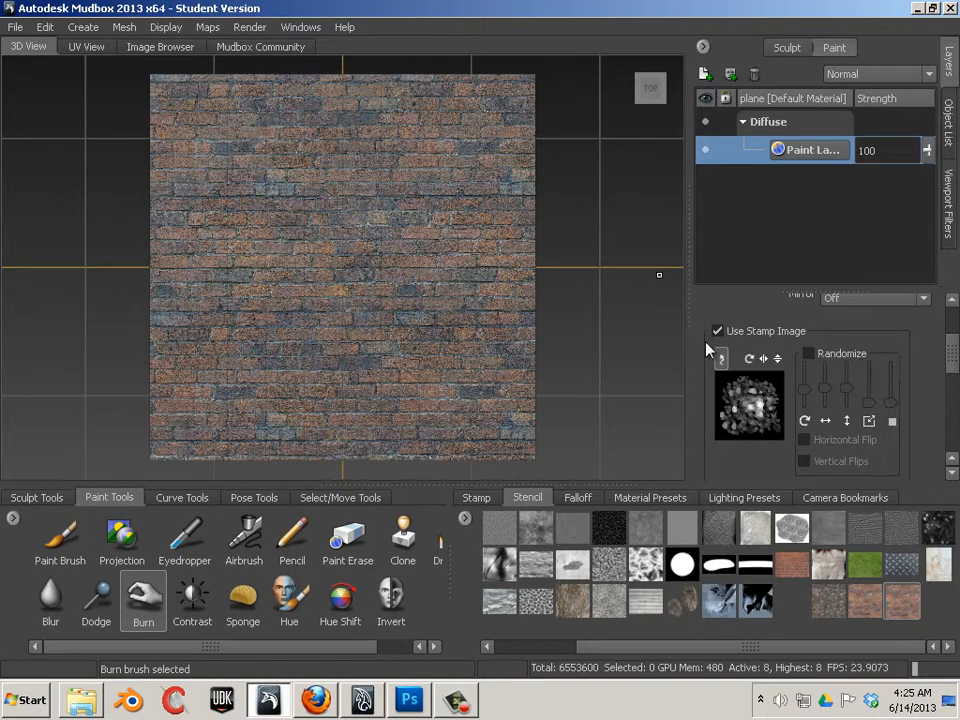
left_click(479, 499)
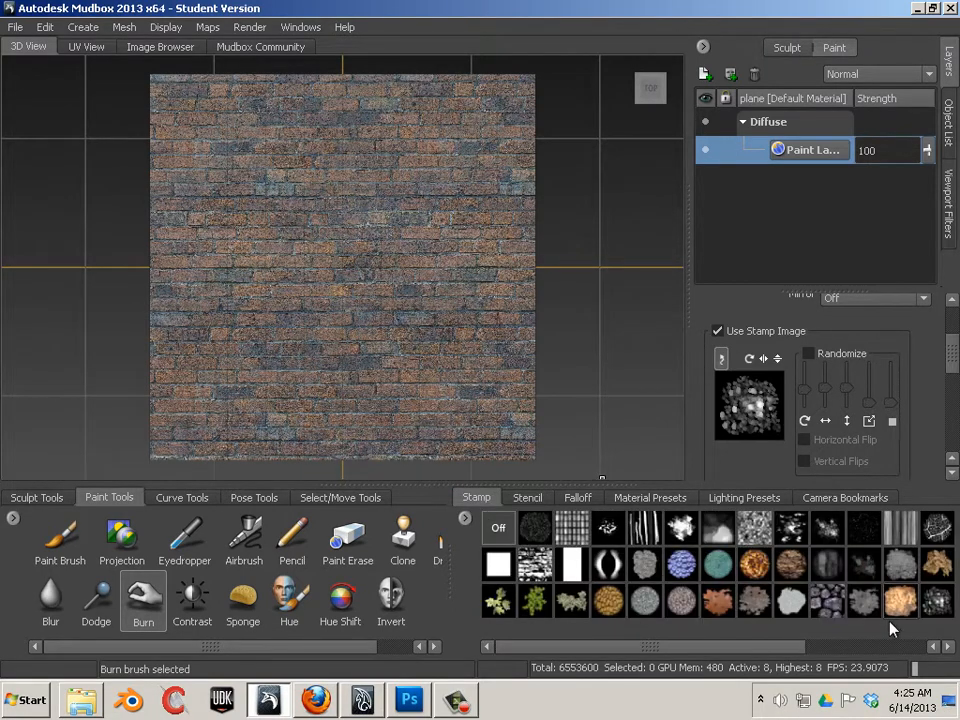
left_click_drag(783, 650, 853, 658)
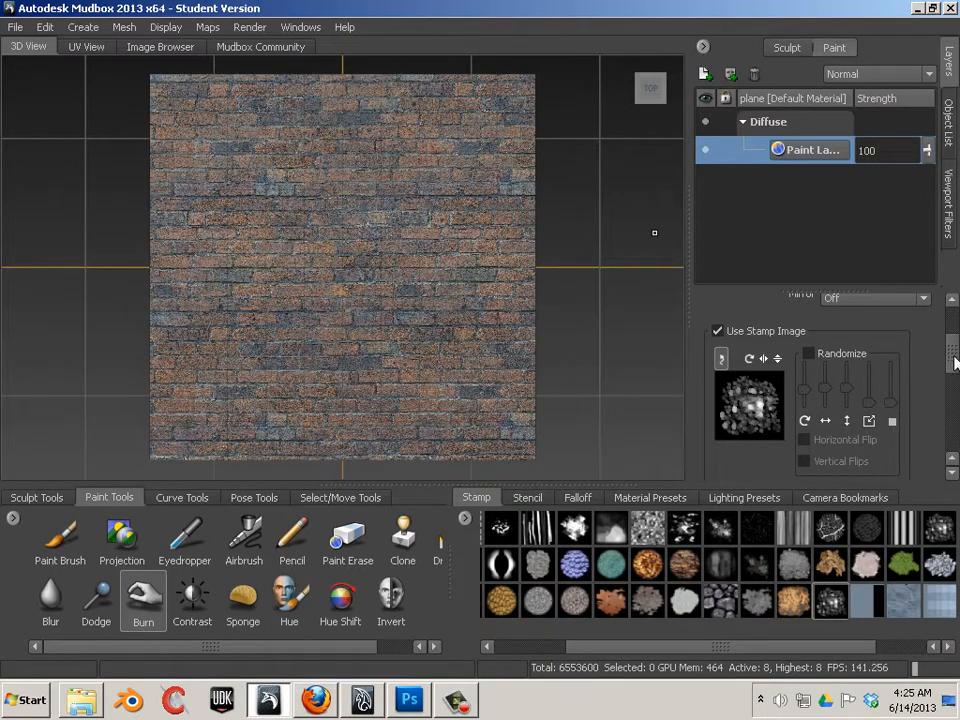
scroll(921, 364, "up", 3)
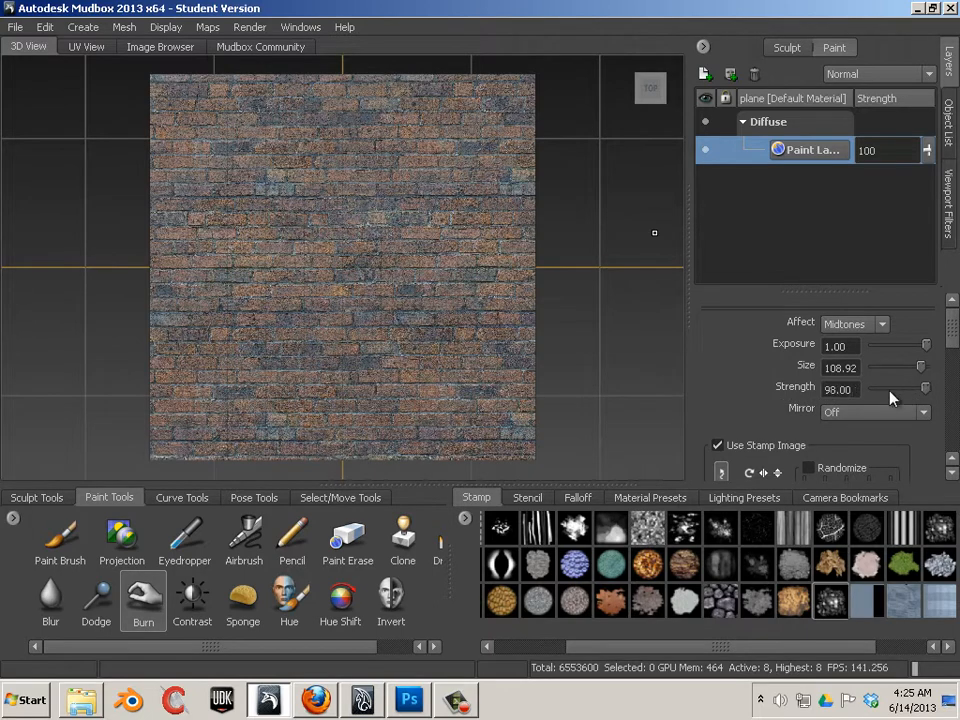
left_click_drag(922, 390, 912, 350)
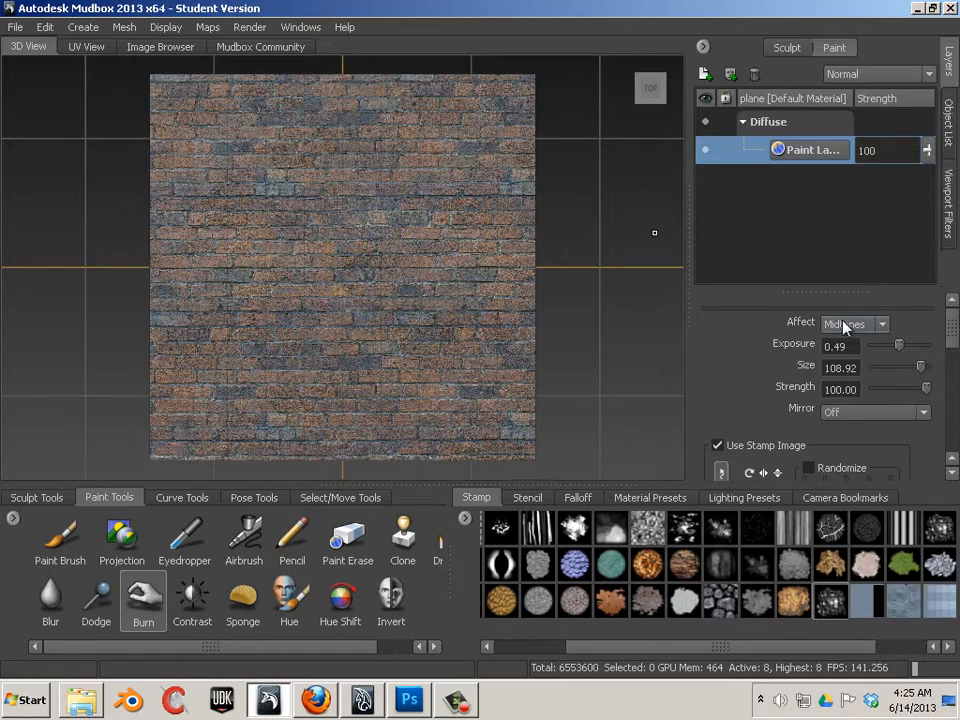
left_click(883, 326)
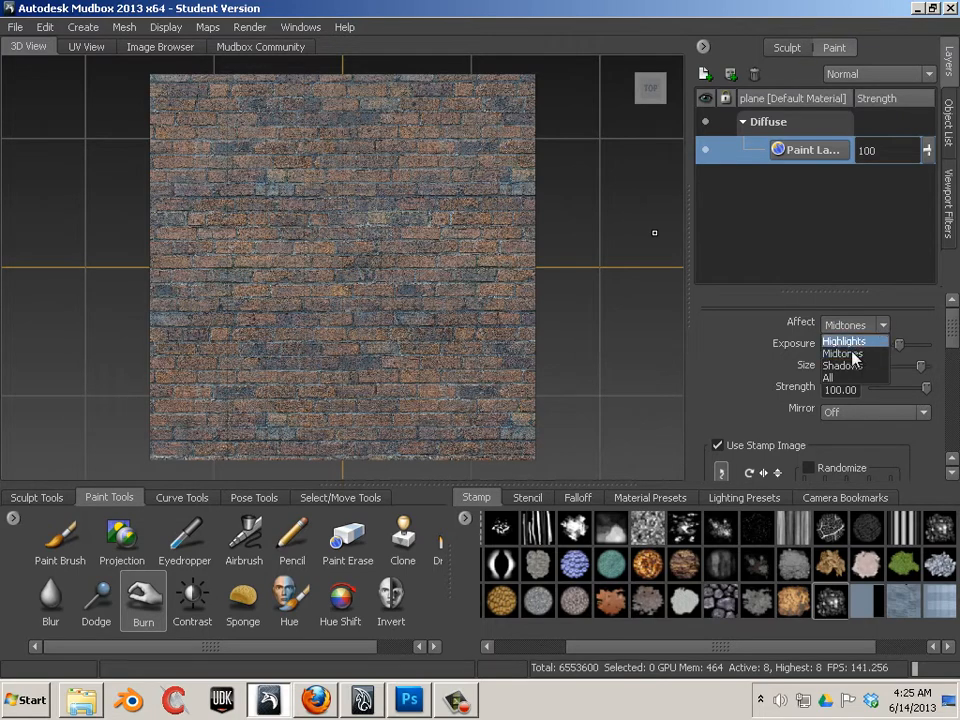
left_click(916, 329)
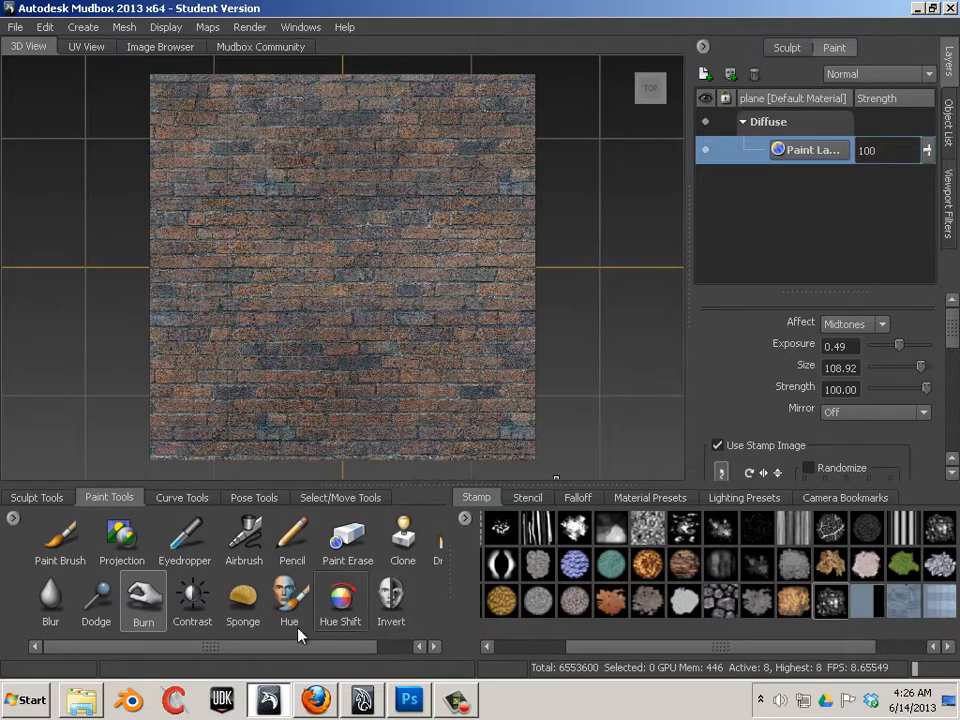
Step: Desaturate parts of the brick paint with the Sponge brush at an amount of 0.54
left_click(245, 610)
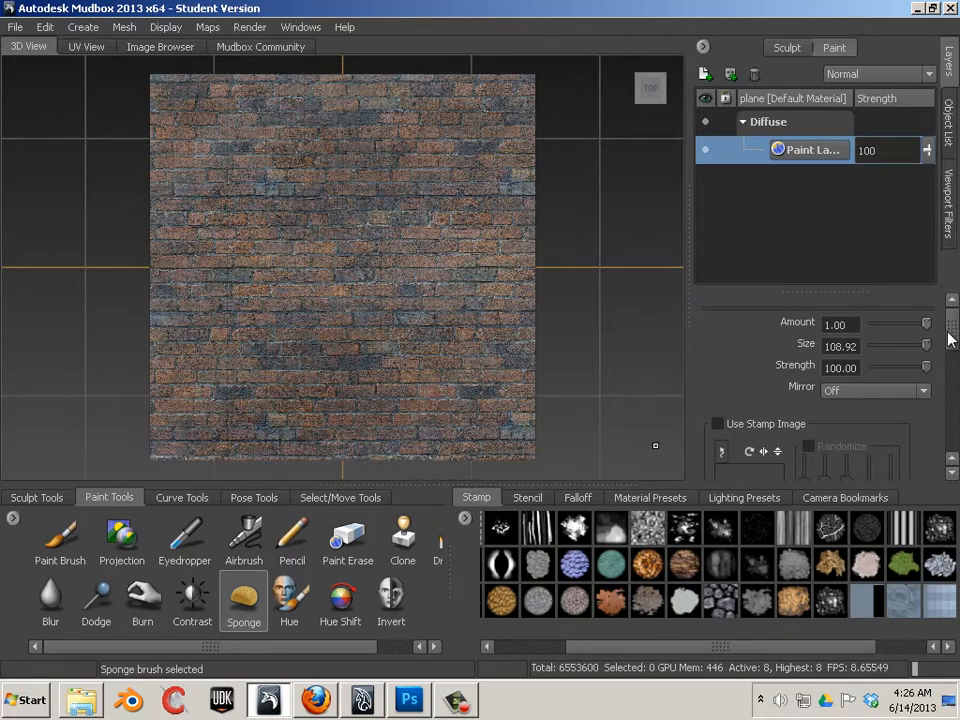
mouse_move(925, 326)
left_mouse_down()
mouse_move(902, 332)
mouse_move(920, 338)
mouse_move(911, 332)
left_mouse_up()
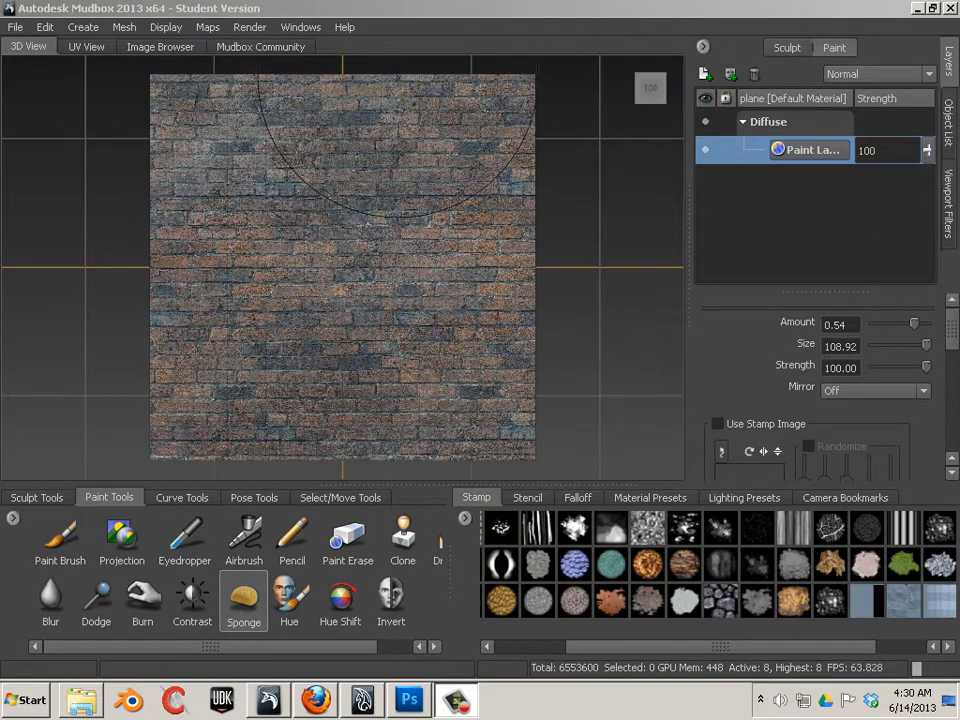
Step: Start a new texture map extraction operation and include the Normal Map in it
left_click(246, 28)
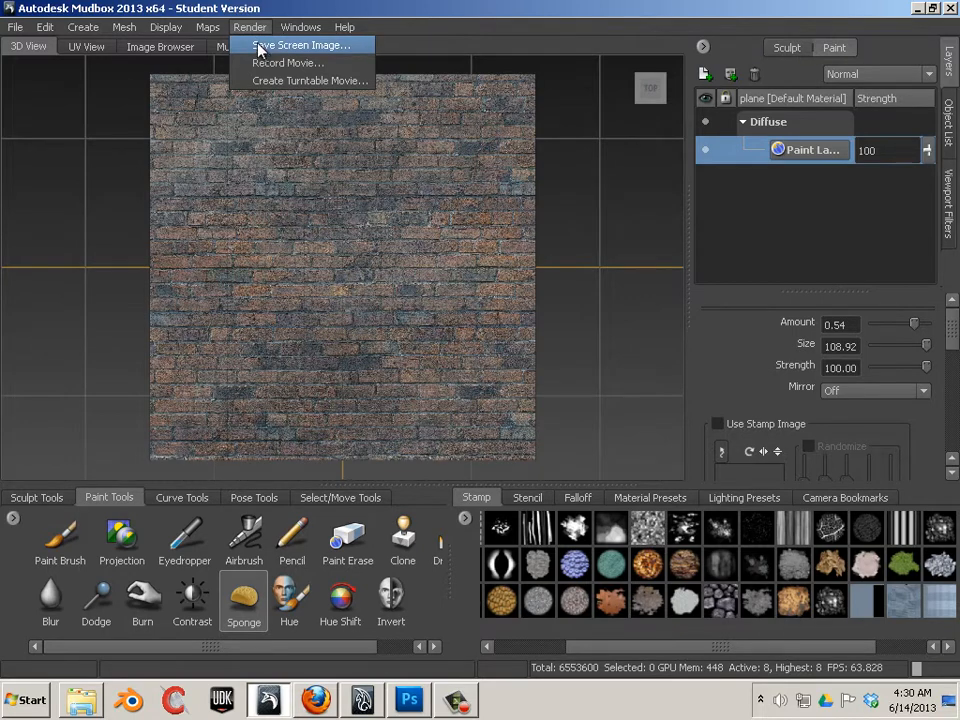
mouse_move(214, 33)
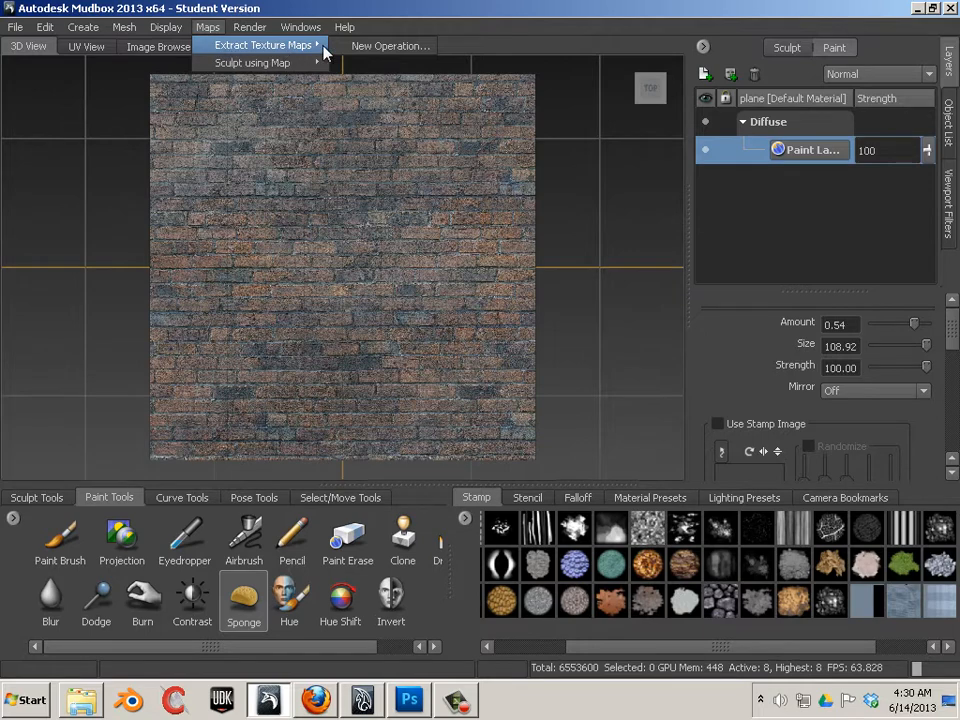
left_click(370, 50)
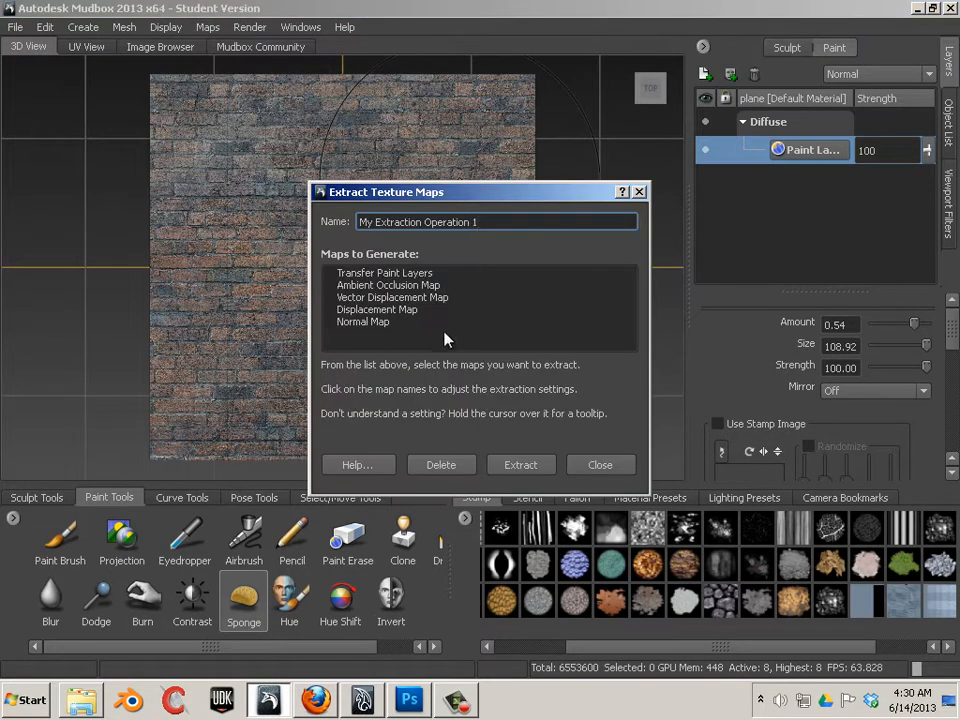
left_click(368, 322)
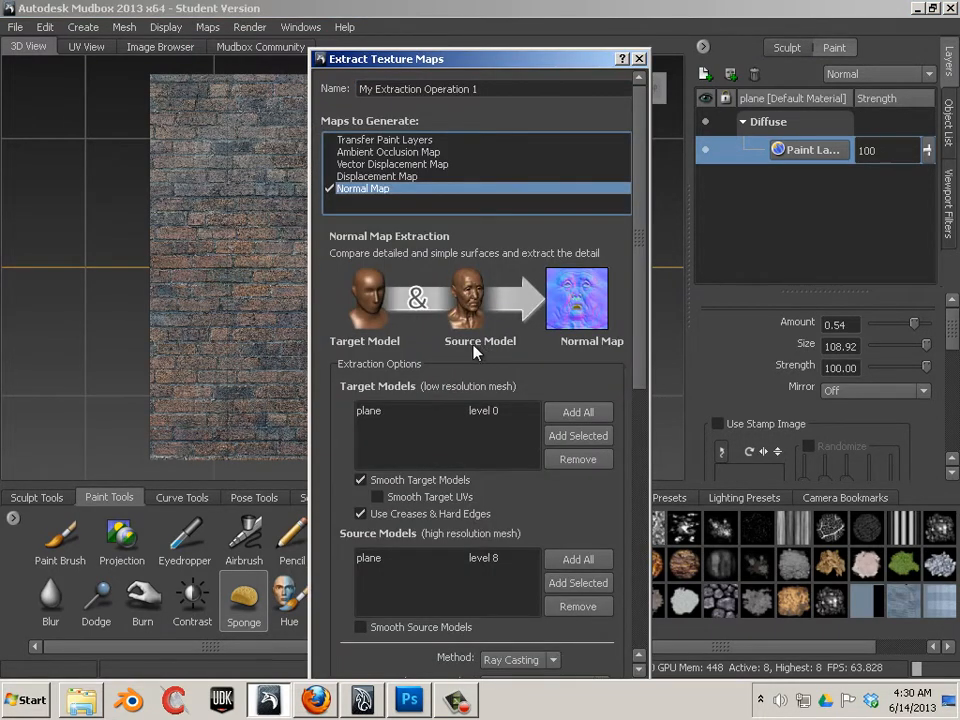
Step: Set the normal map extraction method to Subdivision
scroll(615, 292, "down", 3)
scroll(540, 320, "down", 3)
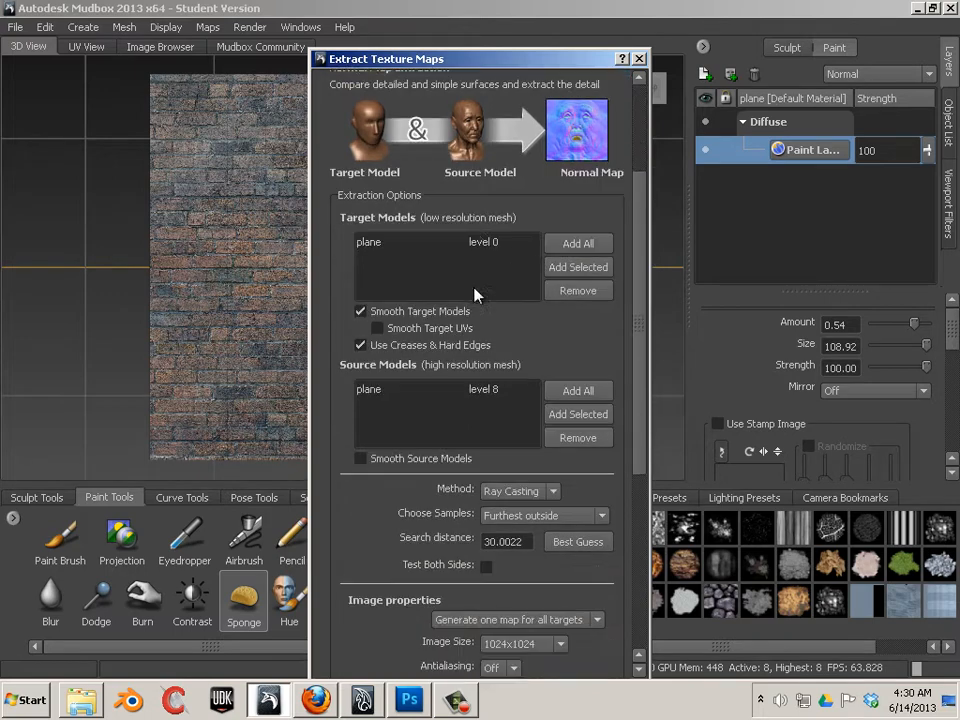
left_click(545, 440)
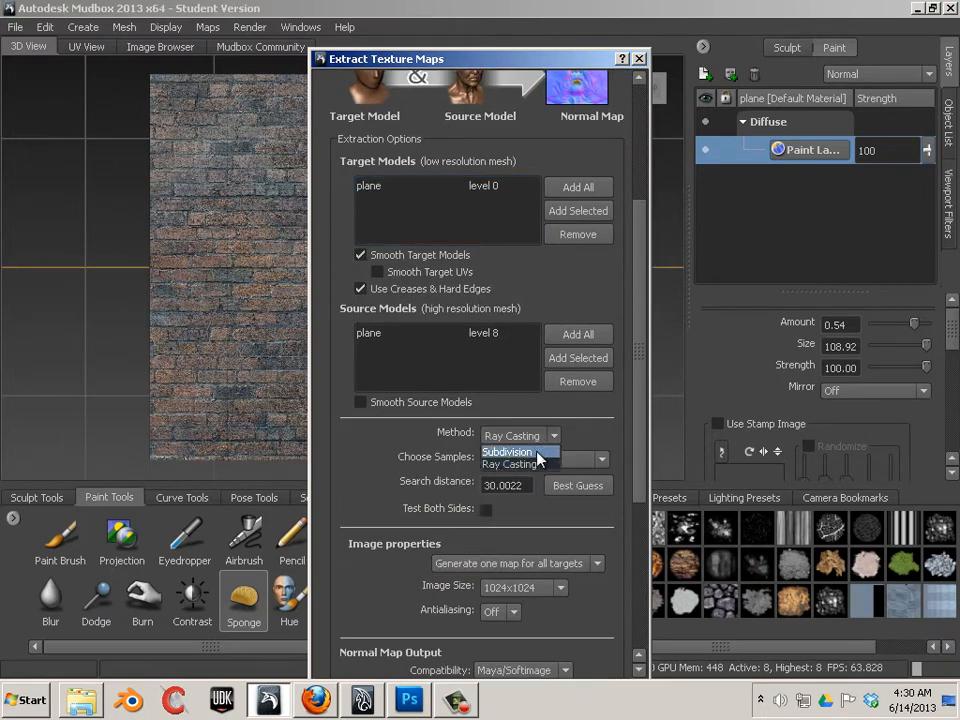
left_click(537, 452)
scroll(480, 302, "down", 4)
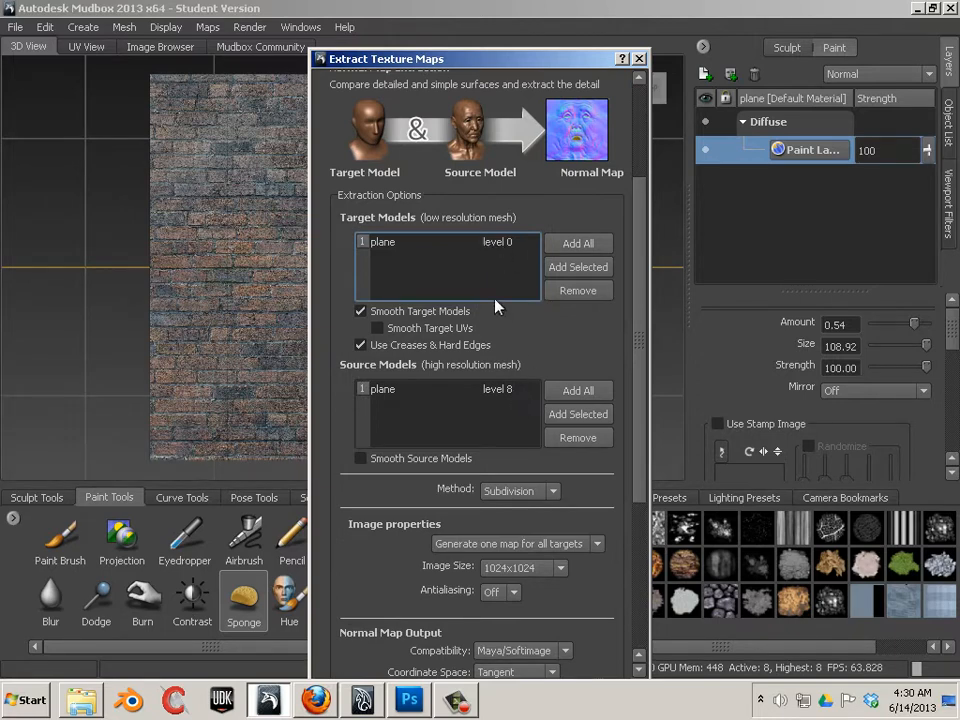
Step: Set the normal map's image size to 2048x2048
scroll(470, 397, "down", 3)
left_click(518, 455)
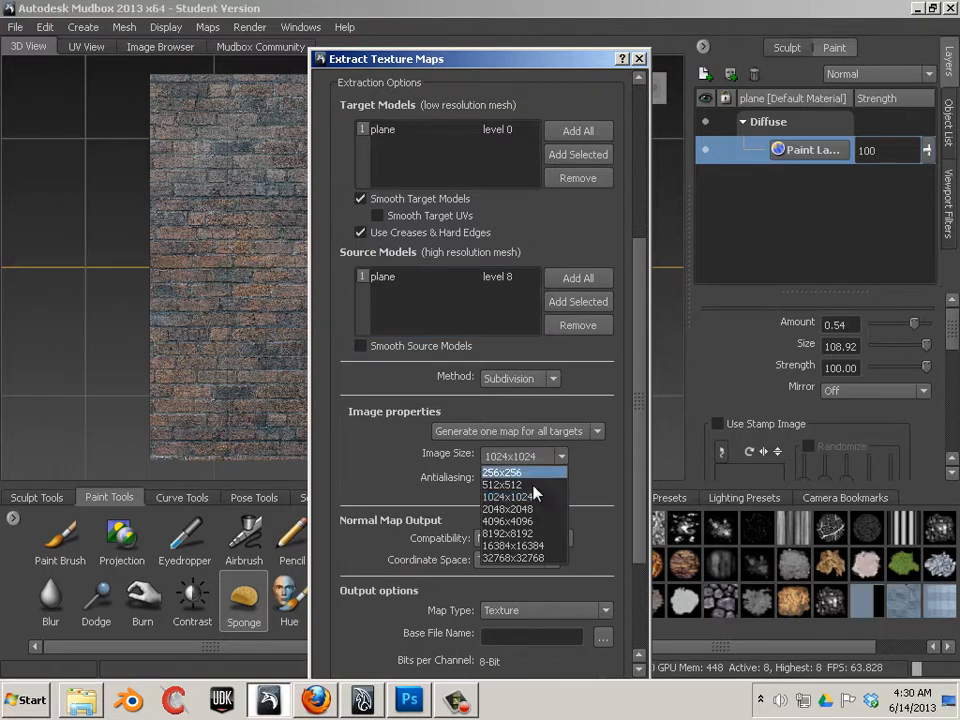
left_click(540, 509)
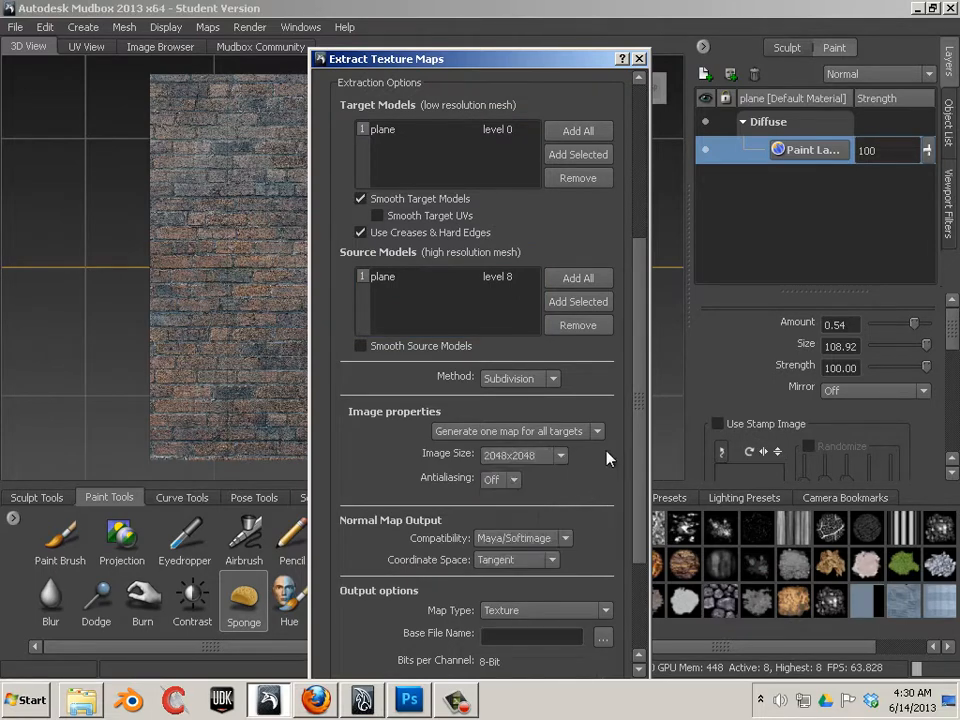
Step: Browse for the normal map's base file location and open the WIP folder on the Desktop
left_click_drag(636, 427, 641, 509)
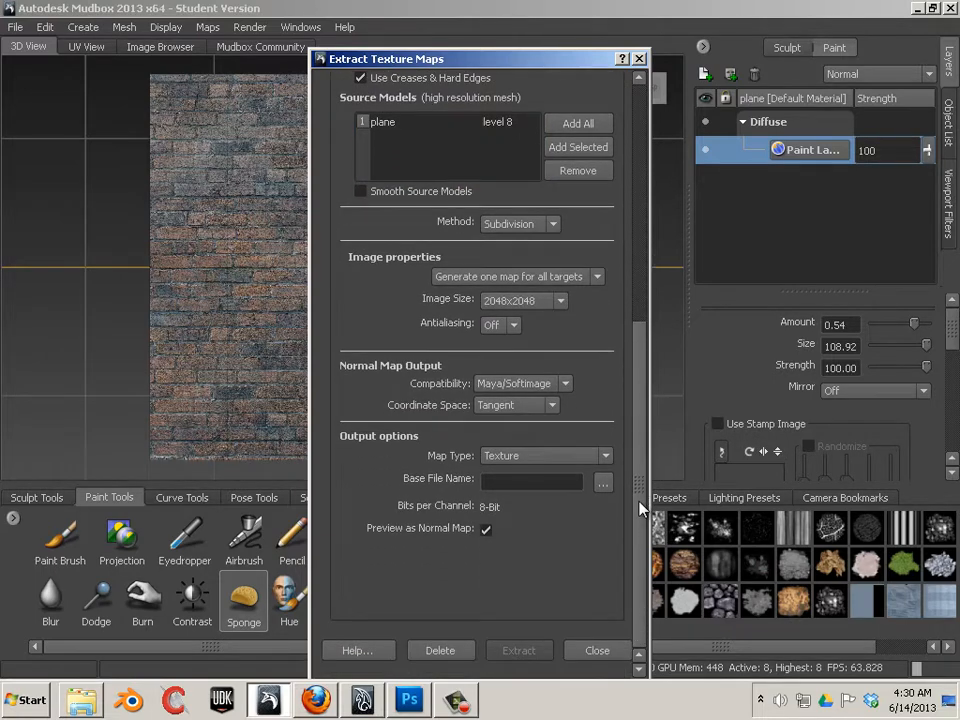
left_click(601, 486)
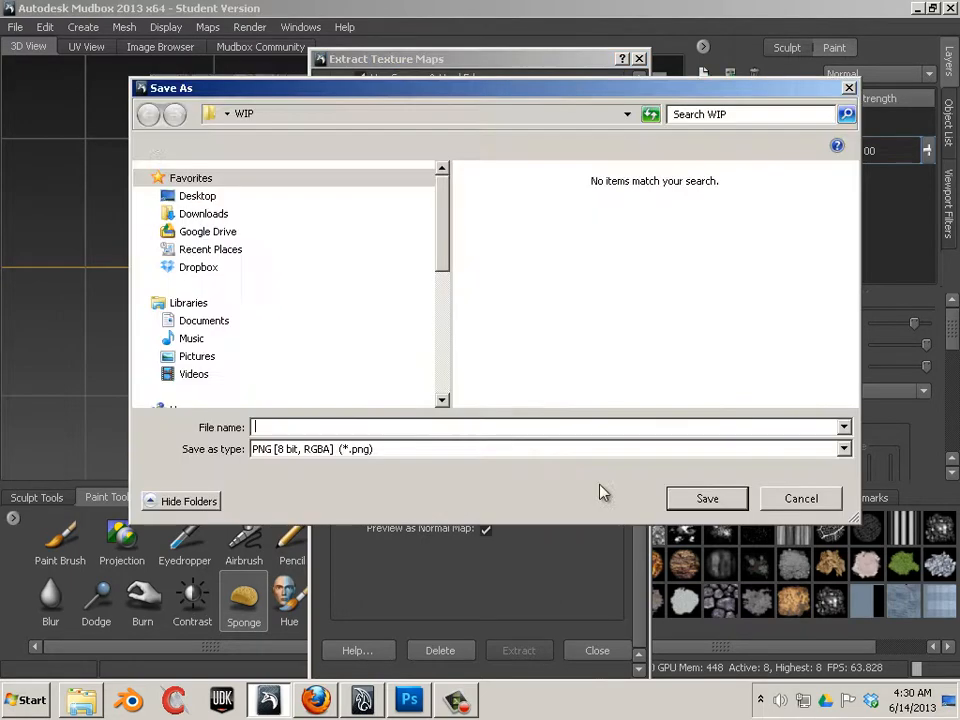
left_click(195, 196)
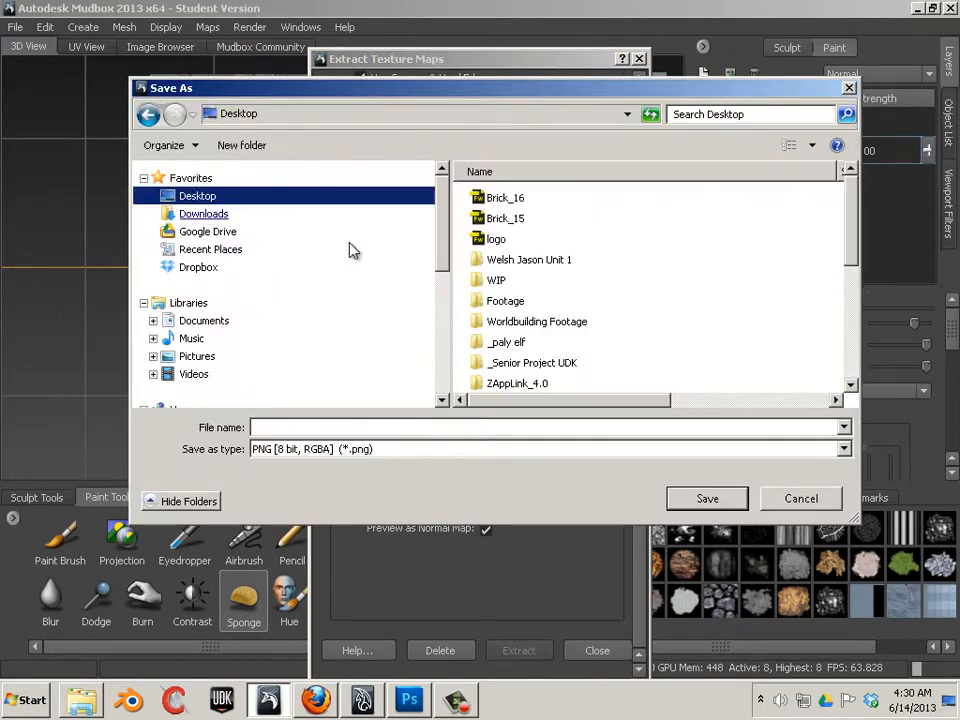
left_click(634, 263)
scroll(639, 272, "down", 5)
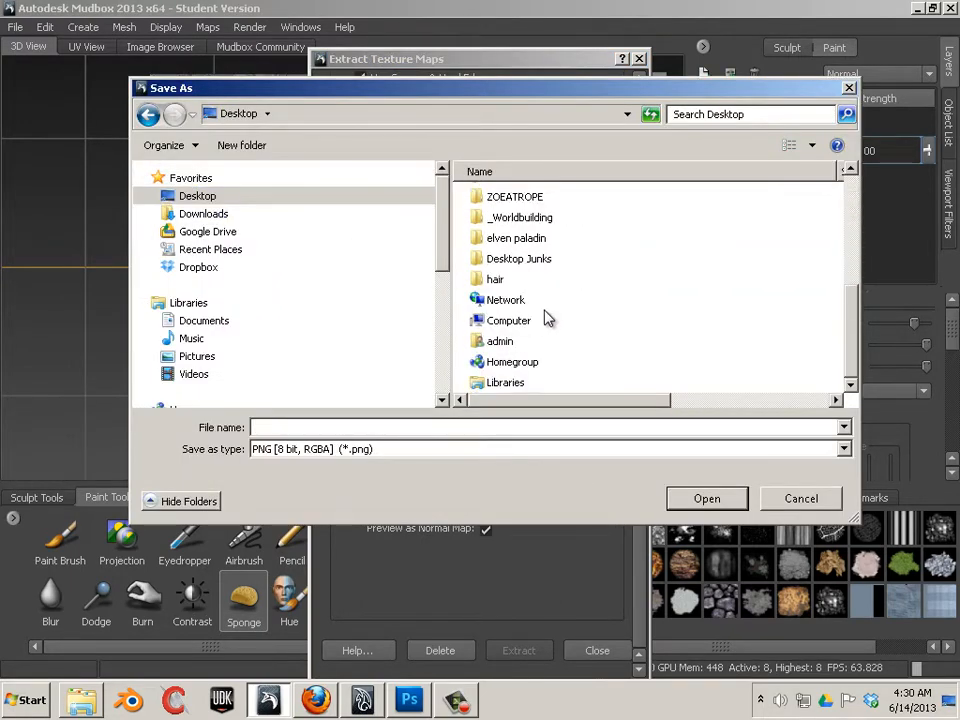
scroll(545, 318, "up", 4)
left_click(500, 282)
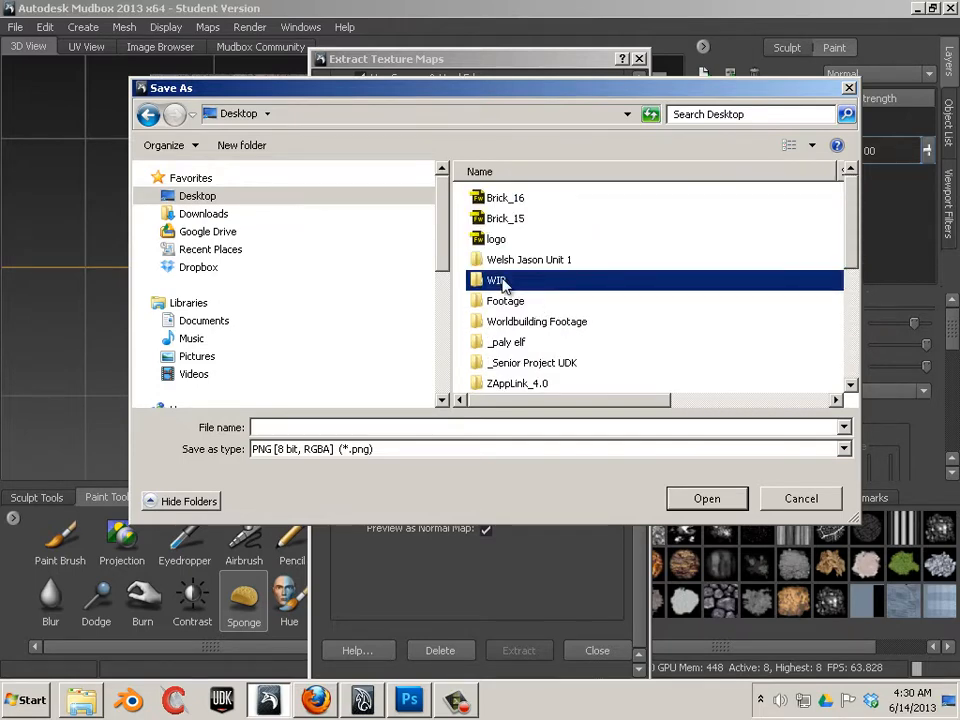
double_click(530, 282)
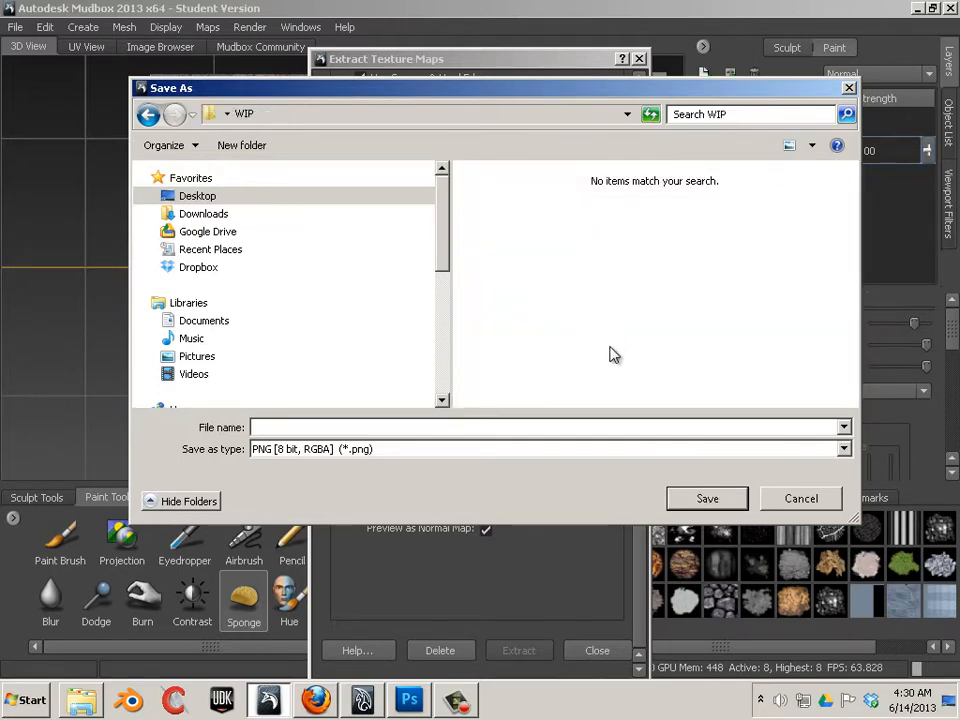
Step: Set the output file to brick_nm as TIFF [16 bit Floating Point, RGBA], replacing the existing file
left_click(416, 449)
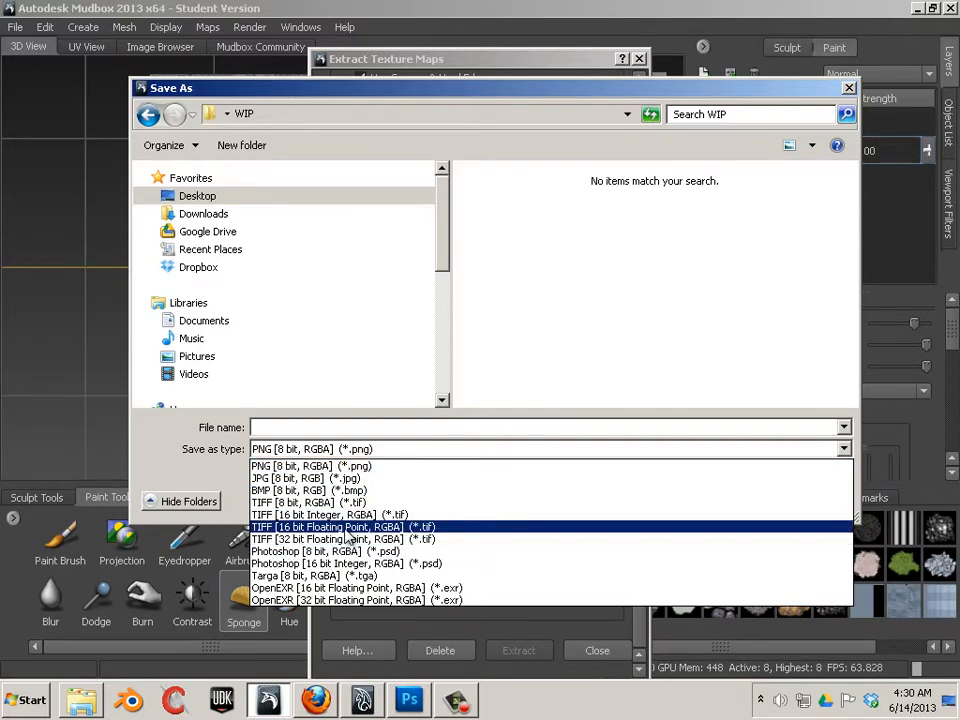
left_click(348, 527)
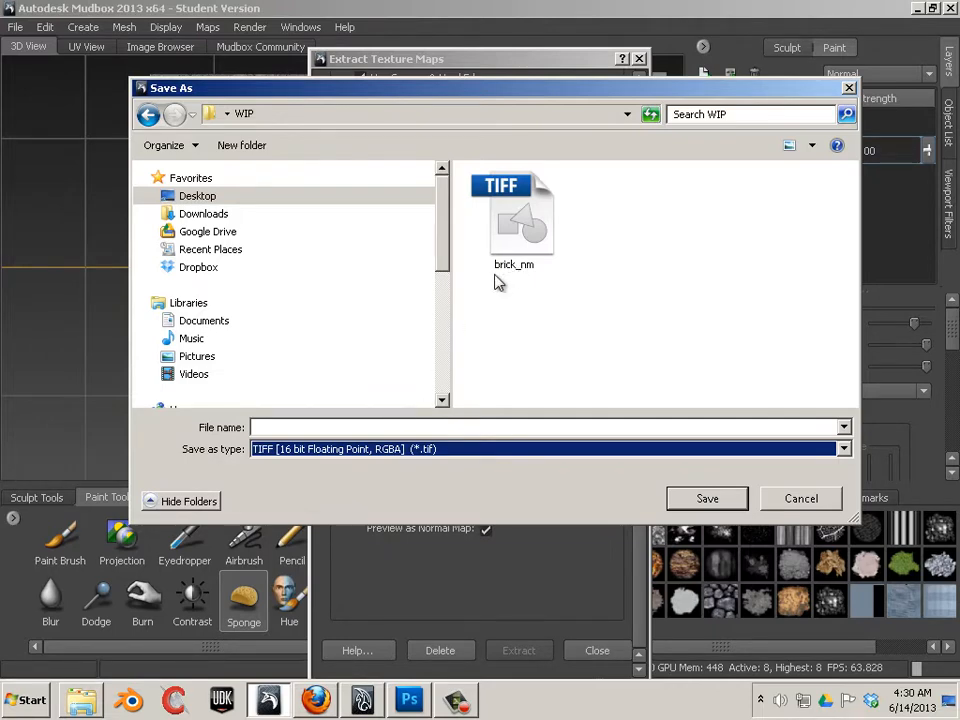
left_click(512, 240)
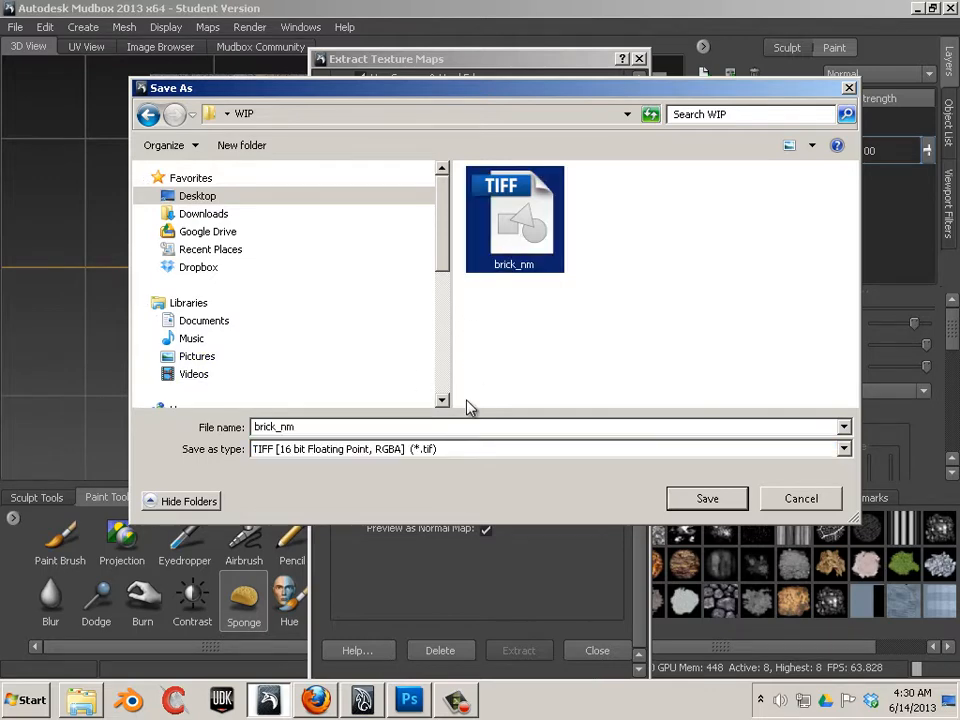
left_click(707, 501)
left_click(528, 352)
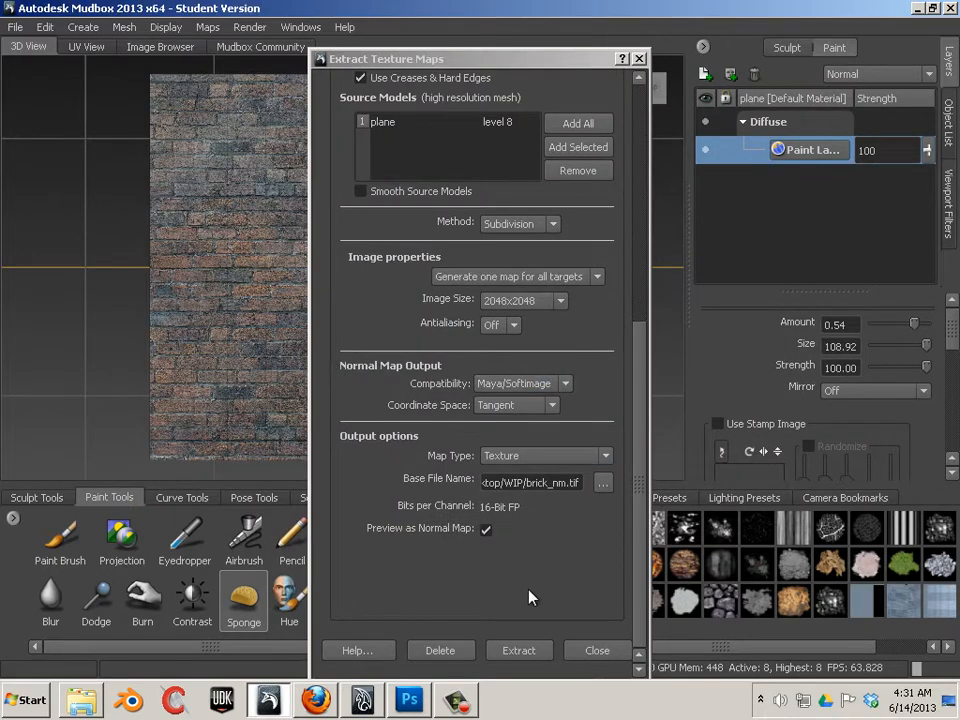
Step: Extract the normal map, dismiss the extraction results and expand the Normal Map channel in the layer list
left_click(520, 651)
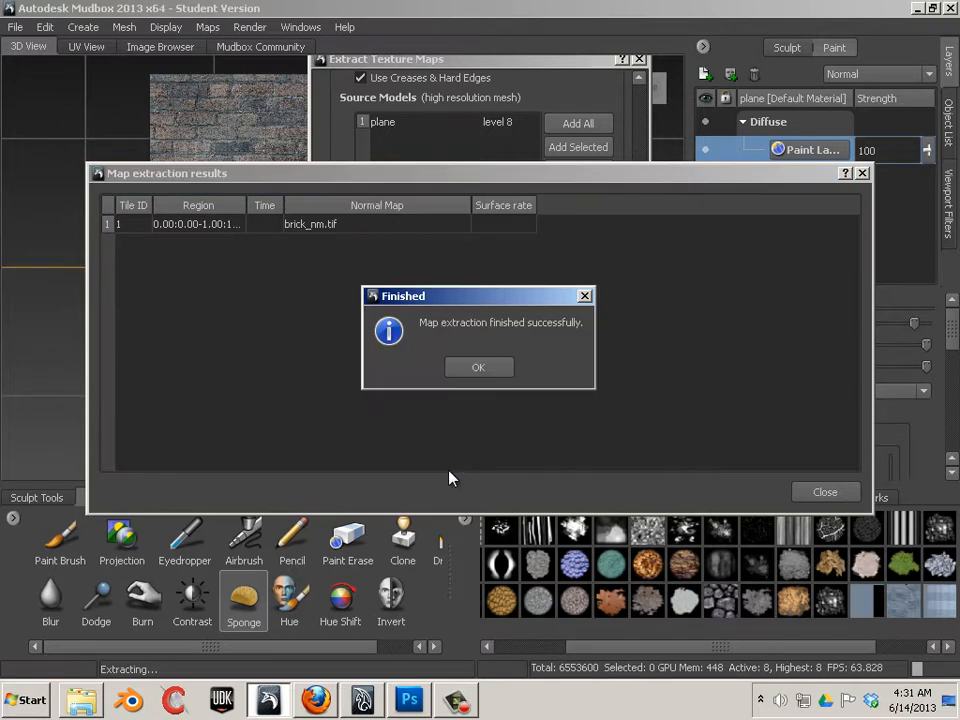
left_click(476, 369)
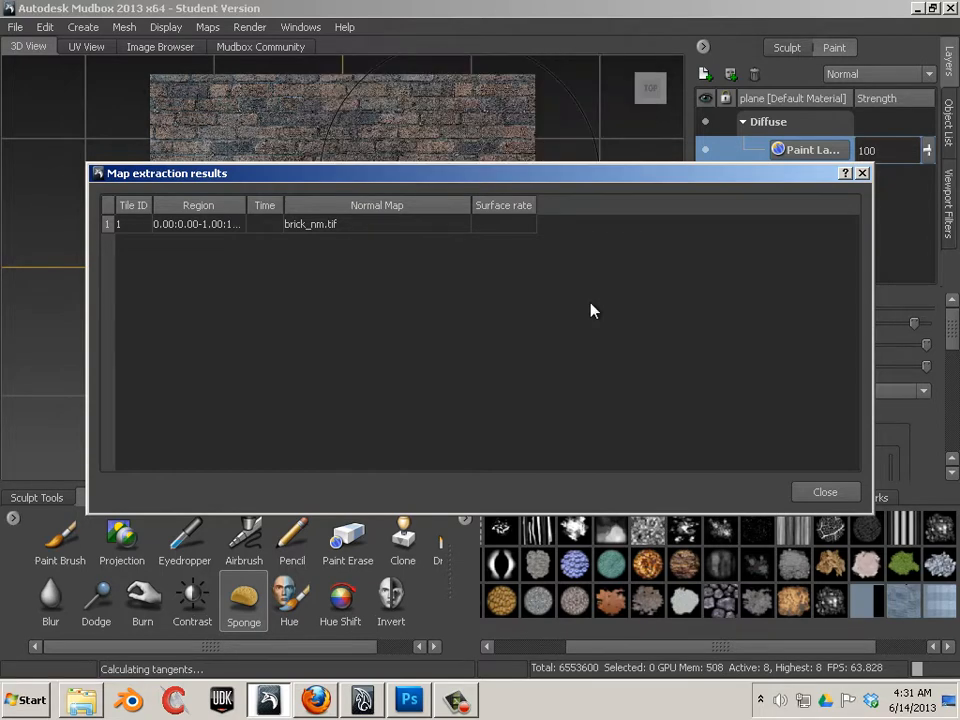
left_click(825, 492)
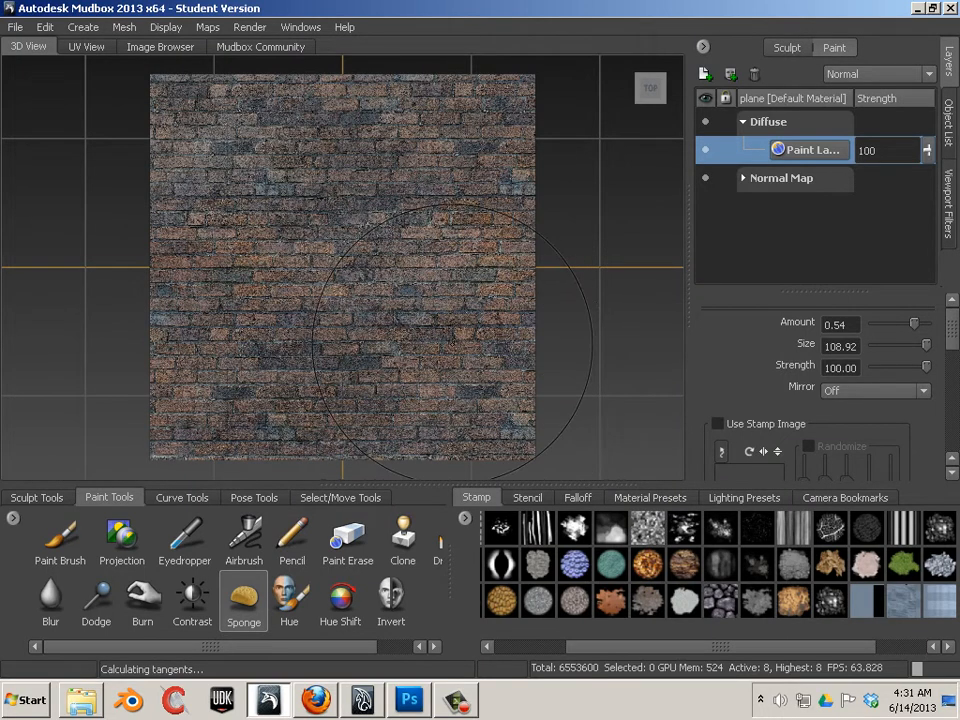
left_click(746, 180)
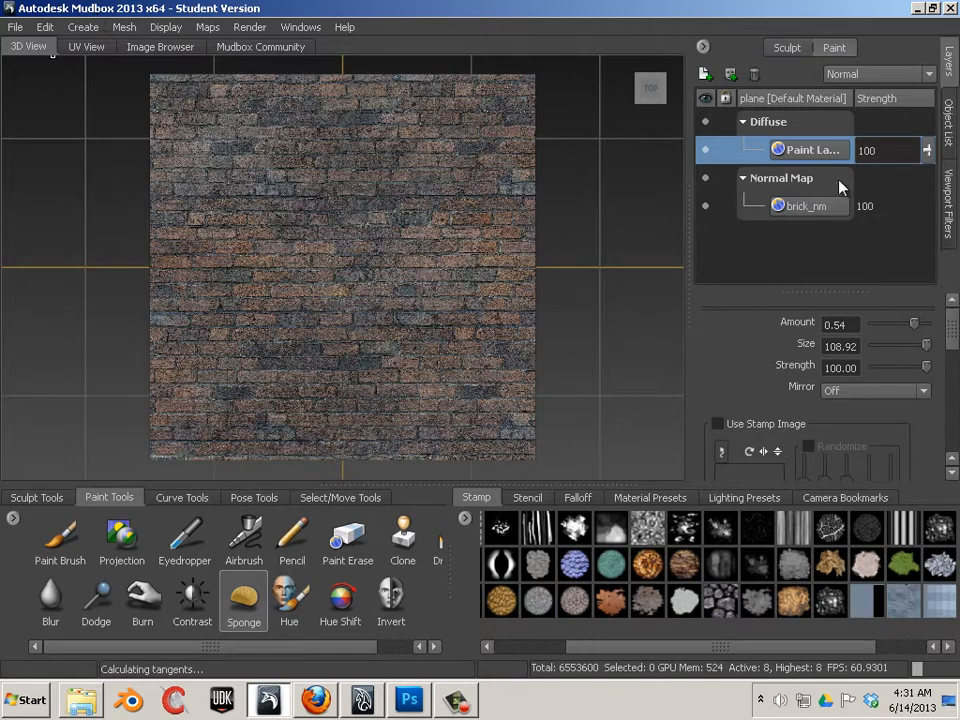
Step: Export the Diffuse paint channel to a PSD named brick_cm in the WIP folder, replacing the existing file
right_click(782, 150)
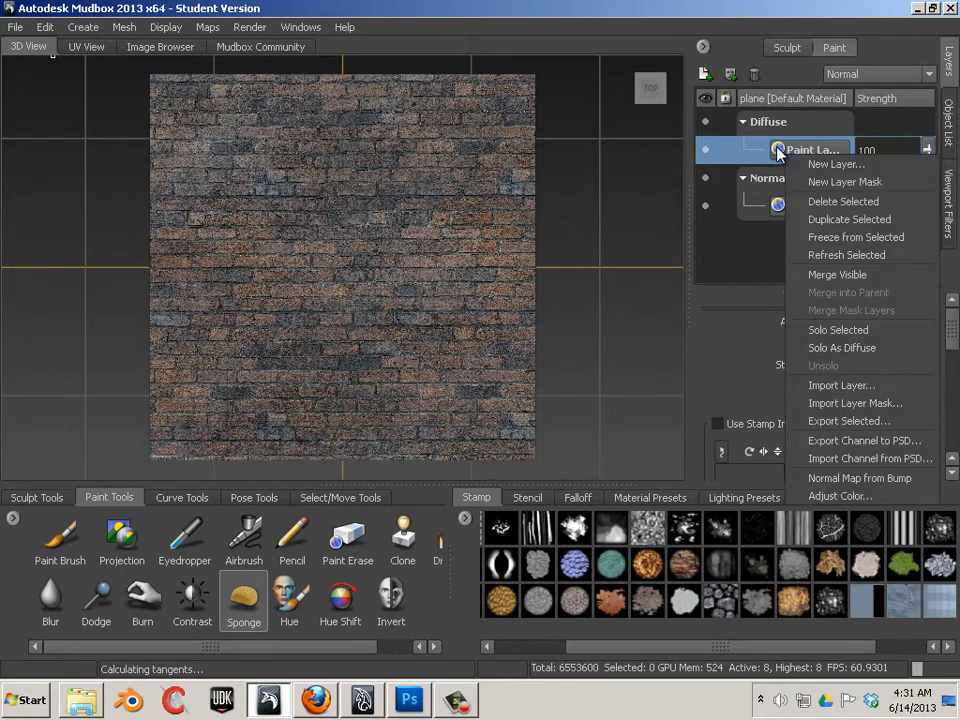
left_click(848, 446)
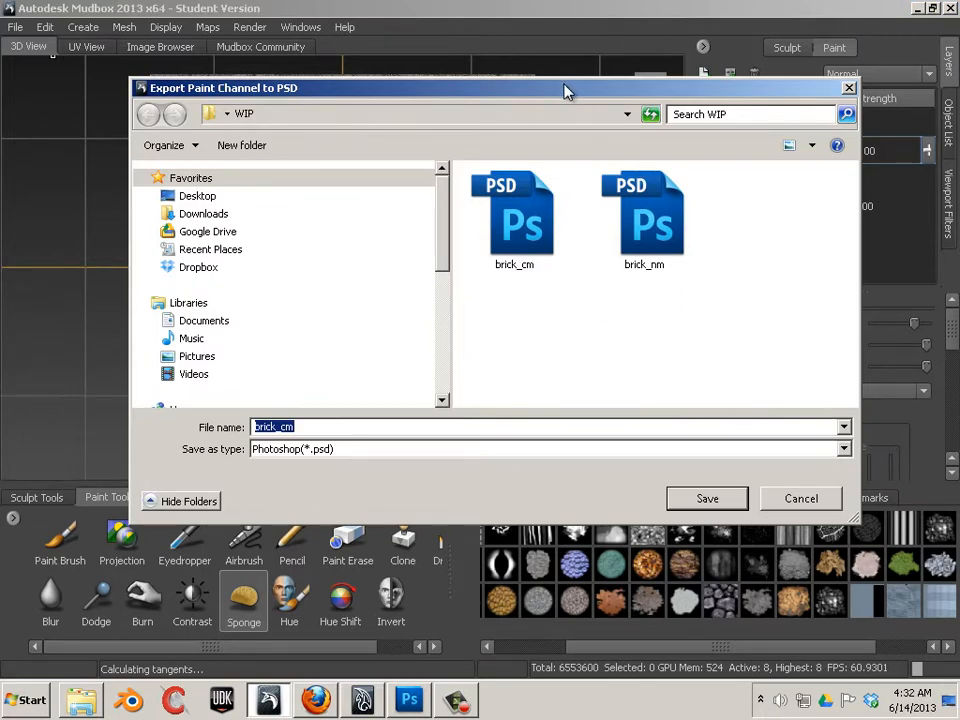
left_click_drag(568, 90, 440, 81)
left_click(400, 236)
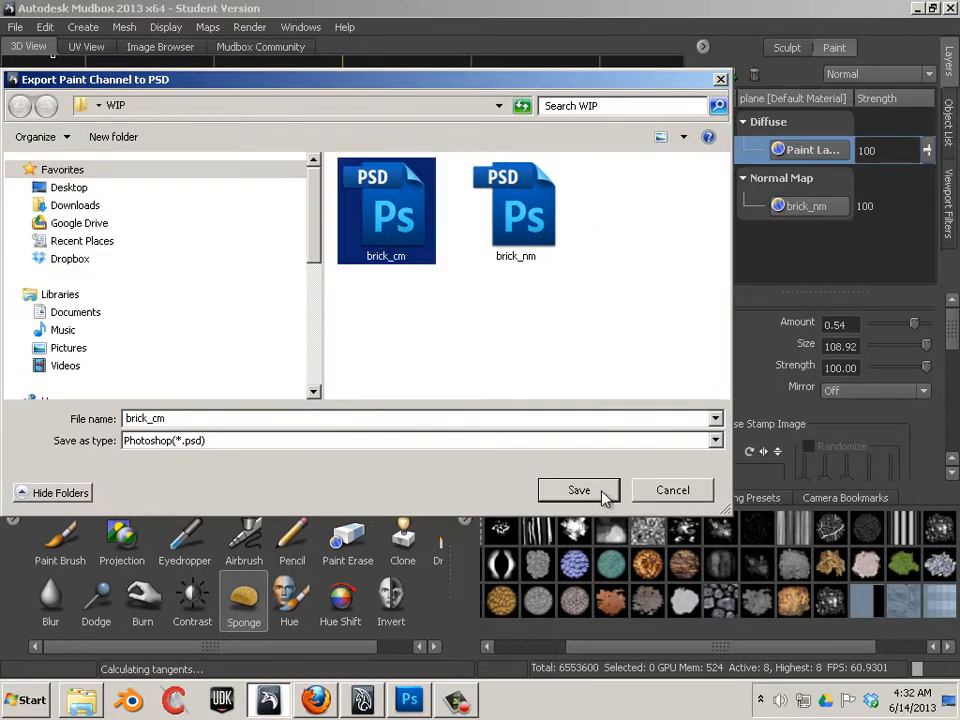
left_click(608, 492)
left_click(533, 357)
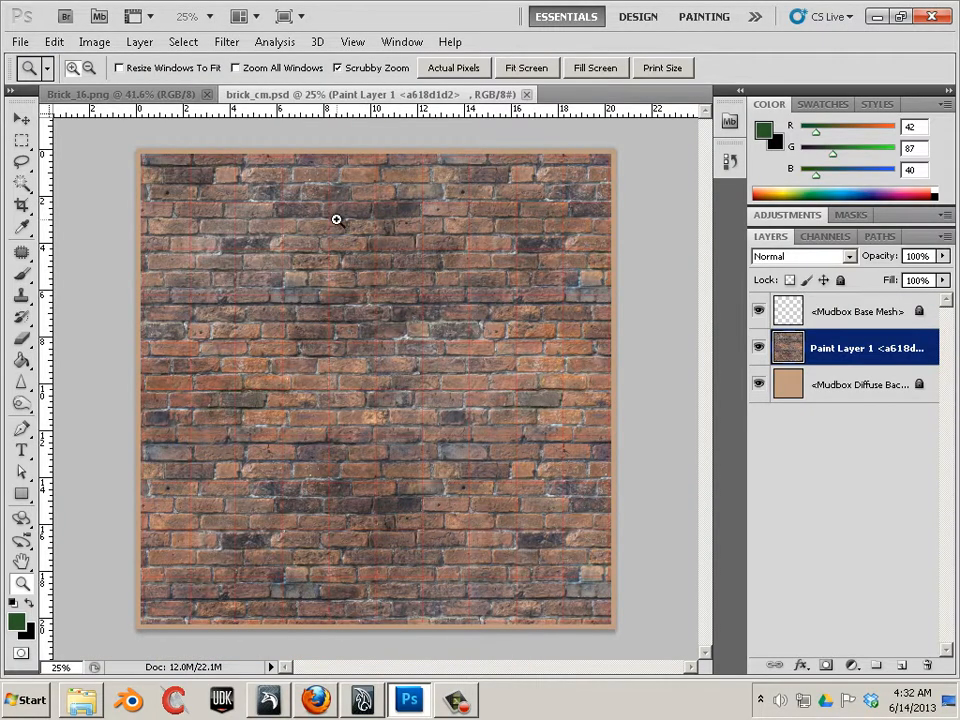
Step: Switch back to Mudbox, stop watching brick_cm.psd and export the Normal Map channel to PSD as brick_nm, replacing the existing file
left_click(362, 700)
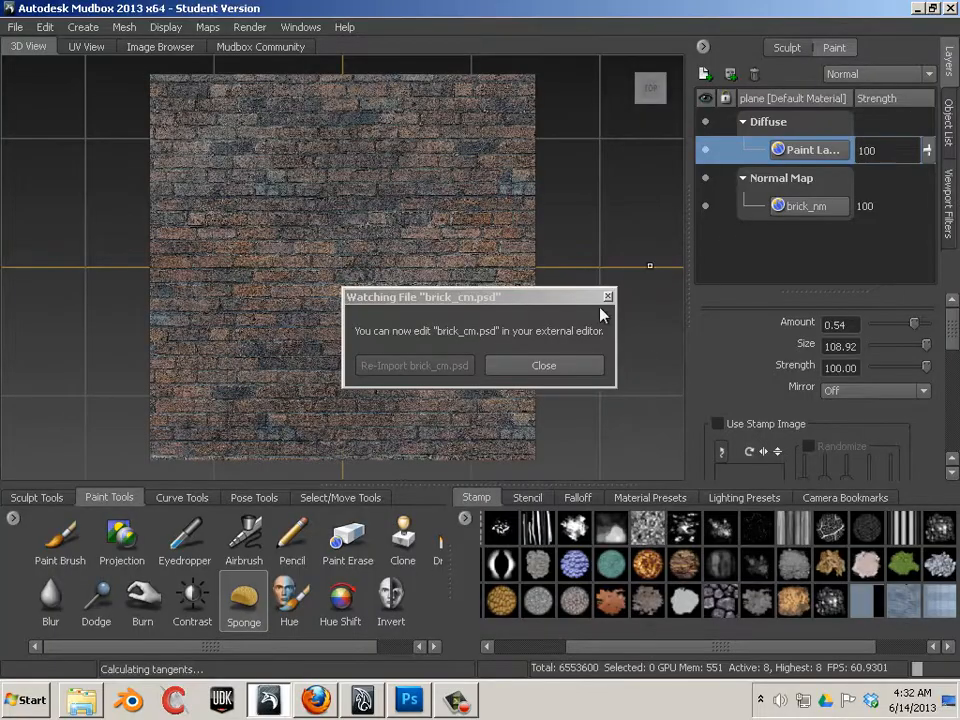
left_click(538, 368)
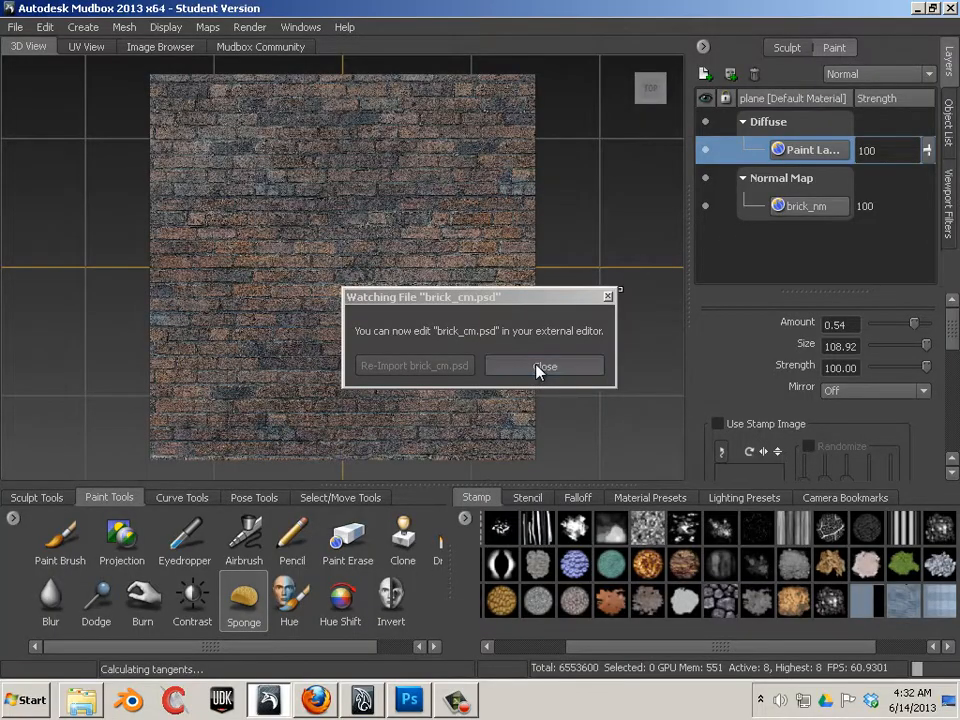
right_click(809, 216)
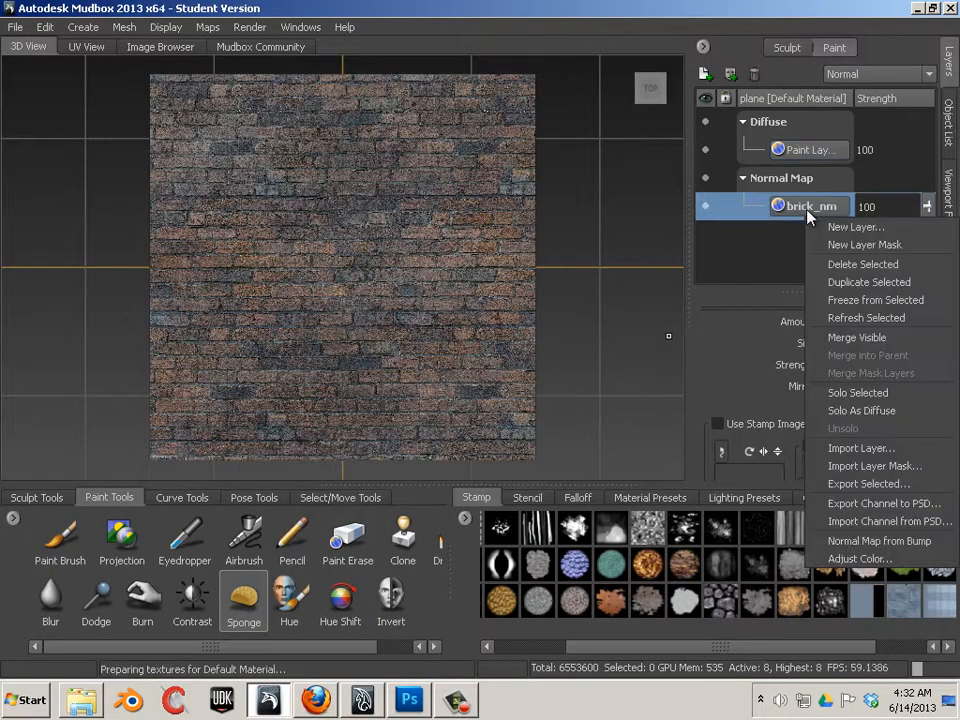
left_click(838, 503)
left_click(534, 257)
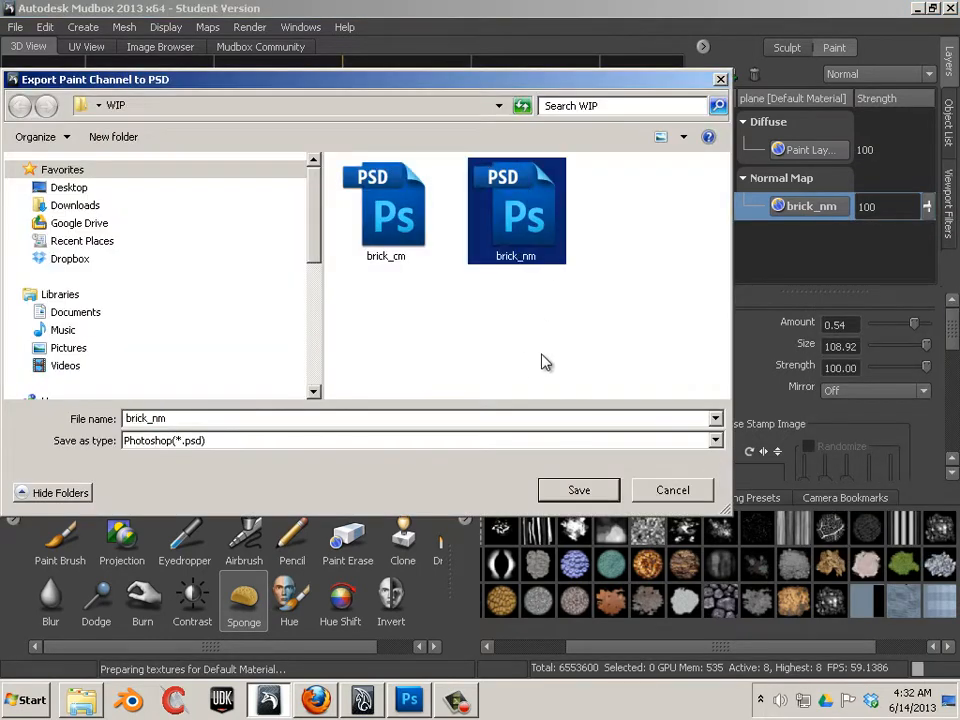
left_click(600, 490)
left_click(533, 355)
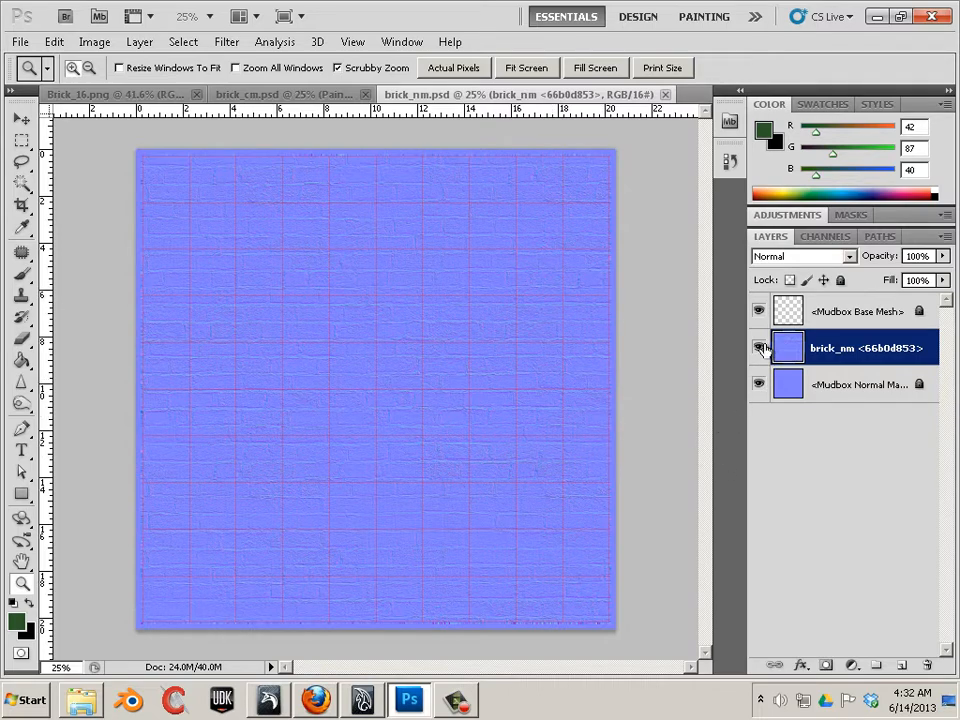
Step: Hide the Mudbox Base Mesh layer in both brick_nm.psd and brick_cm.psd
left_click(760, 313)
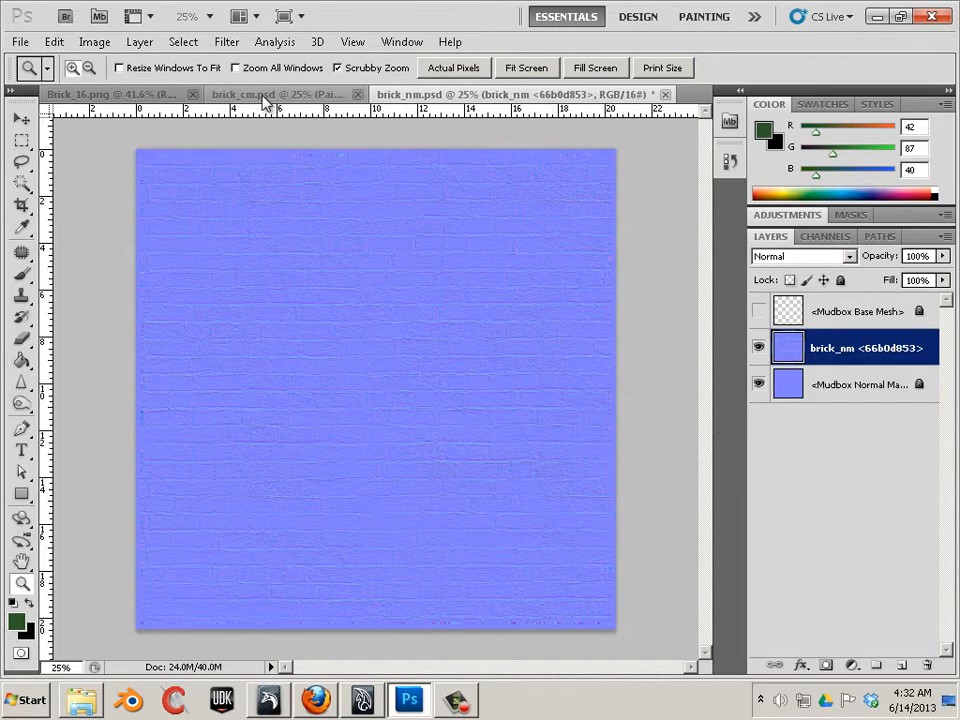
left_click(262, 96)
left_click(759, 312)
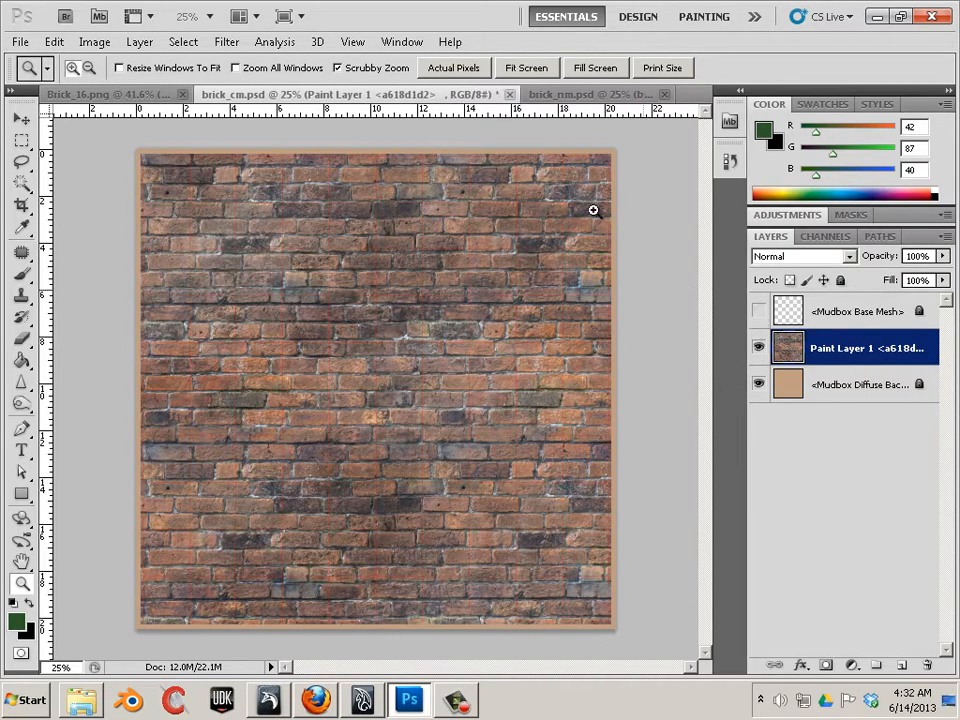
left_click(582, 95)
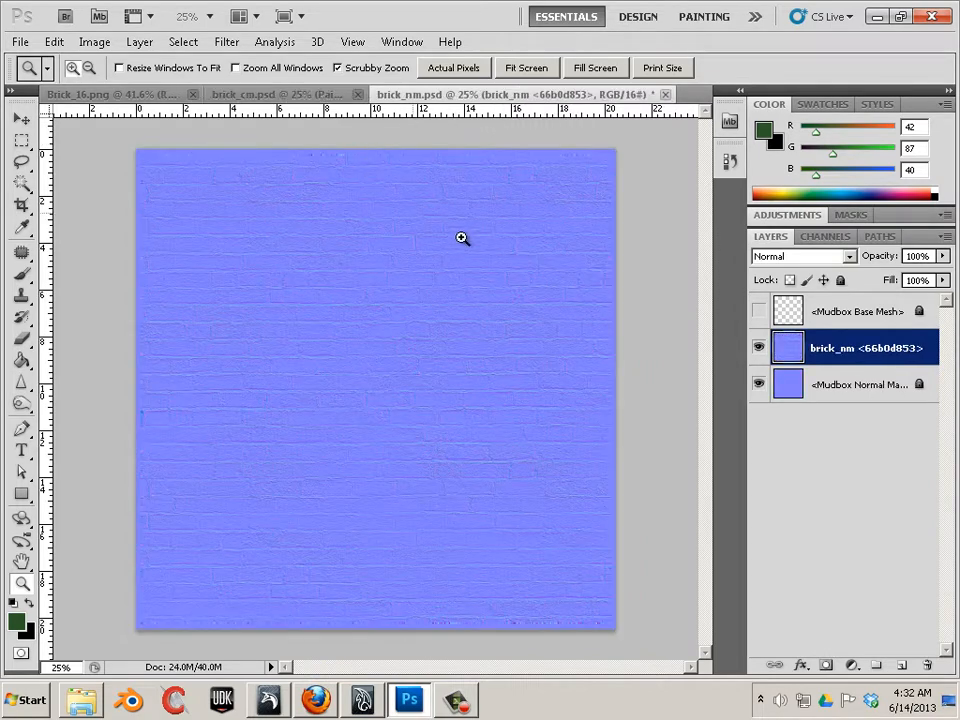
Step: Save brick_cm.psd as the Targa file brick_cm in the WIP folder at 24 bits/pixel, replacing the existing file
left_click(285, 96)
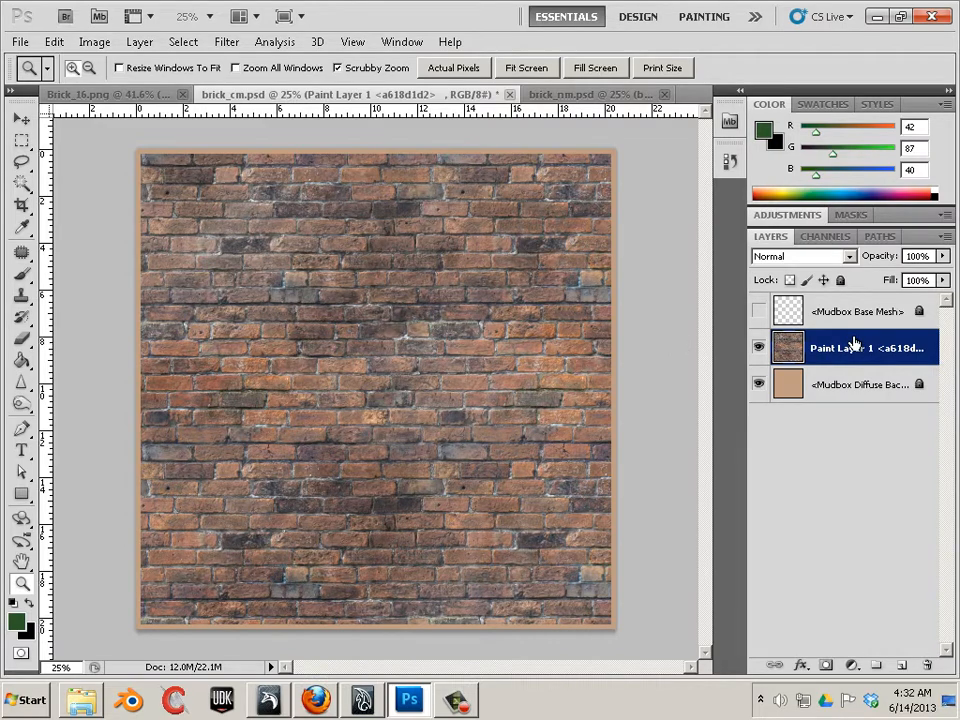
left_click(20, 41)
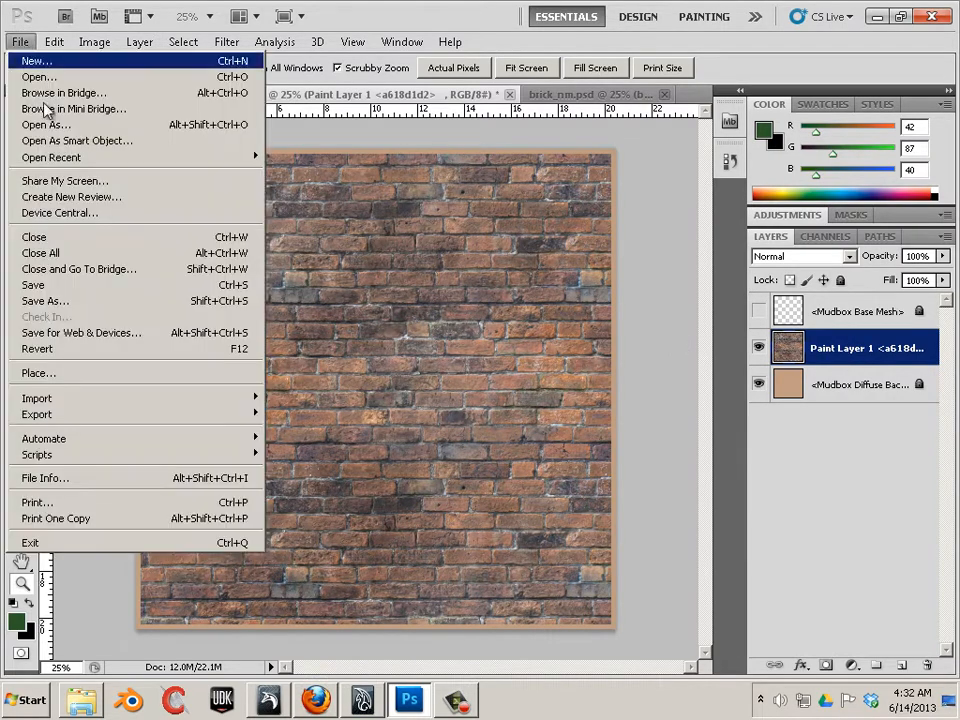
left_click(150, 301)
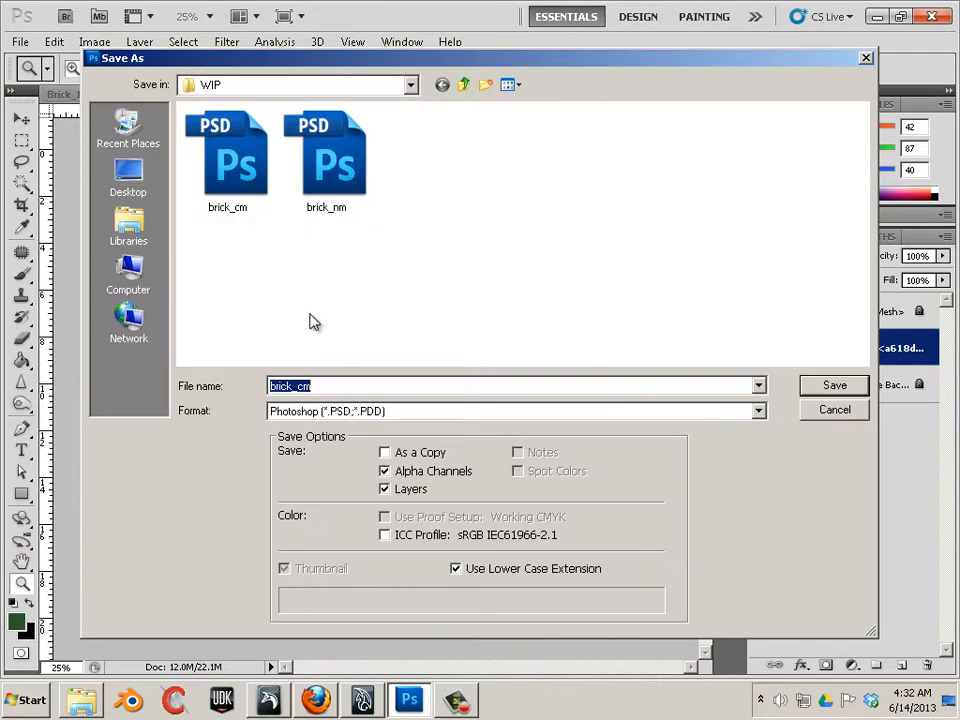
left_click(395, 414)
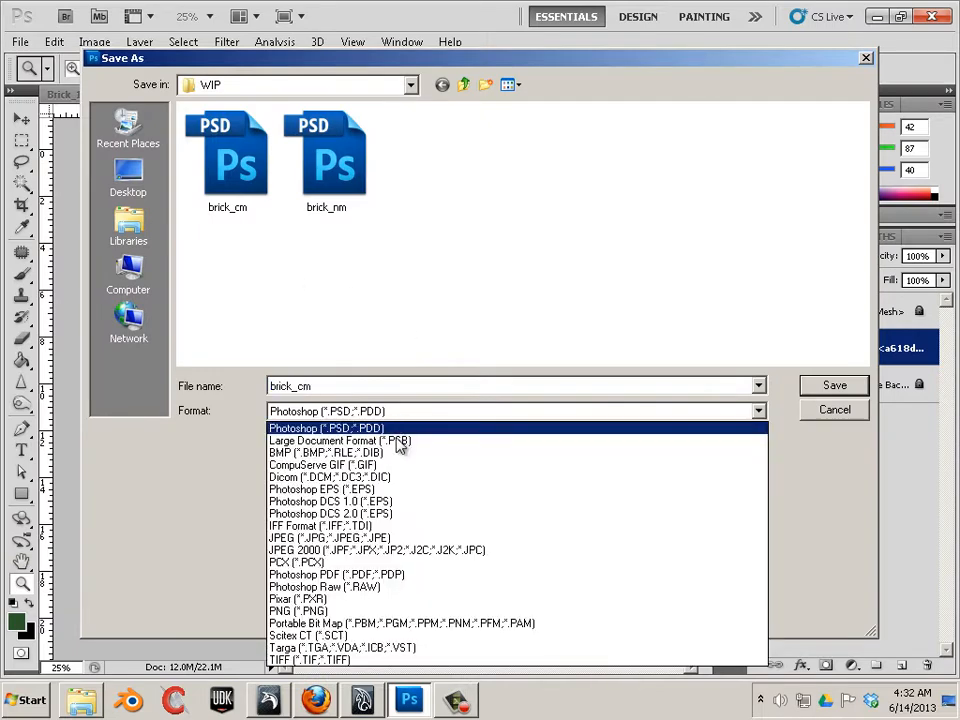
left_click(433, 648)
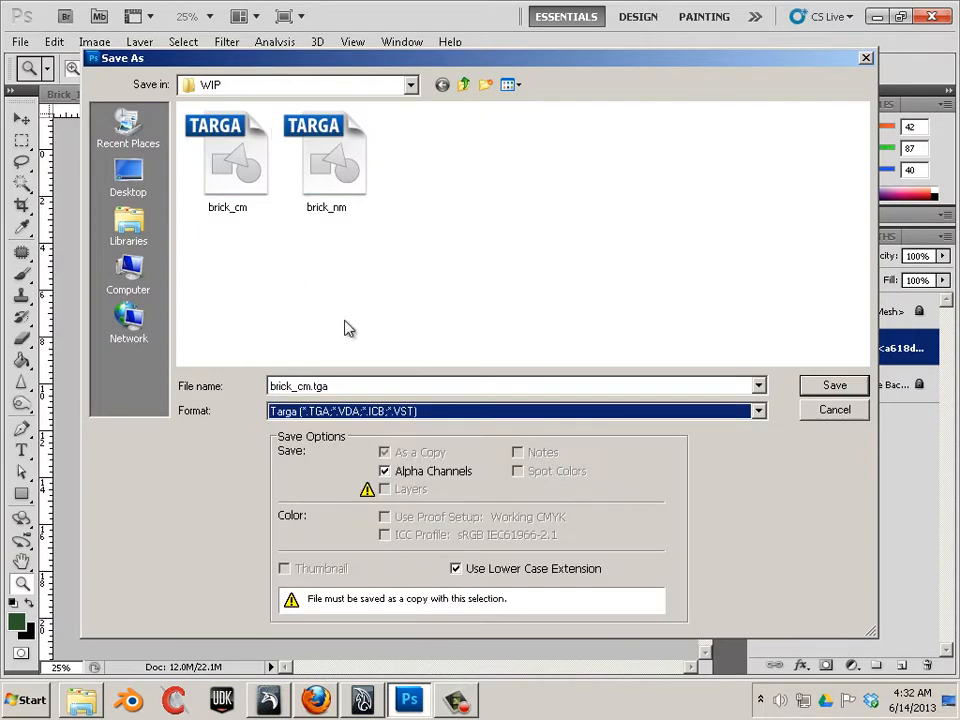
left_click(232, 170)
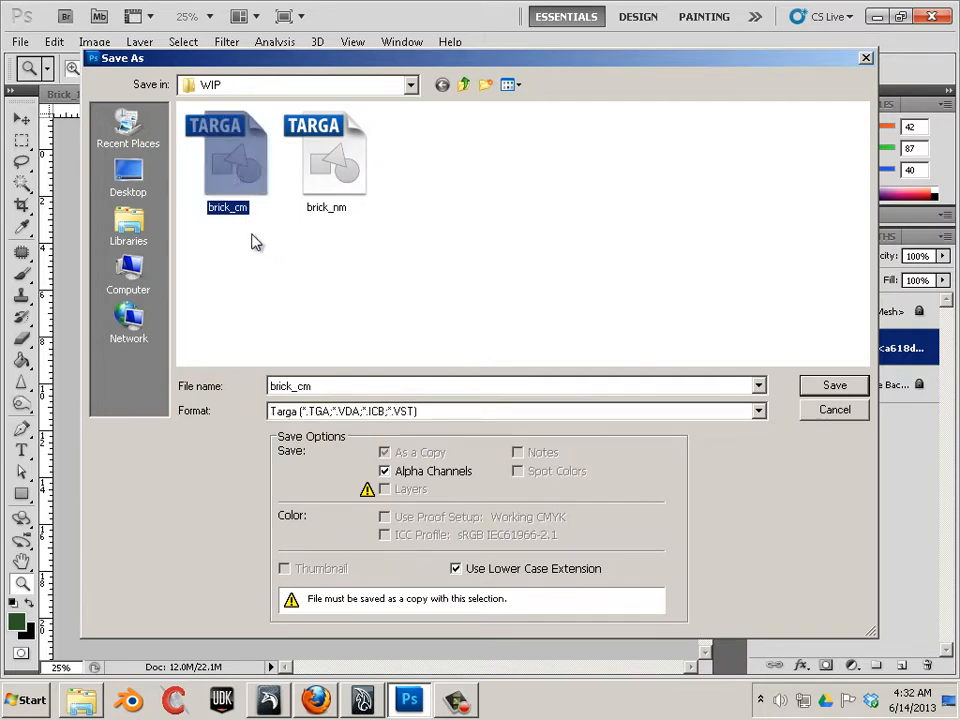
left_click(833, 386)
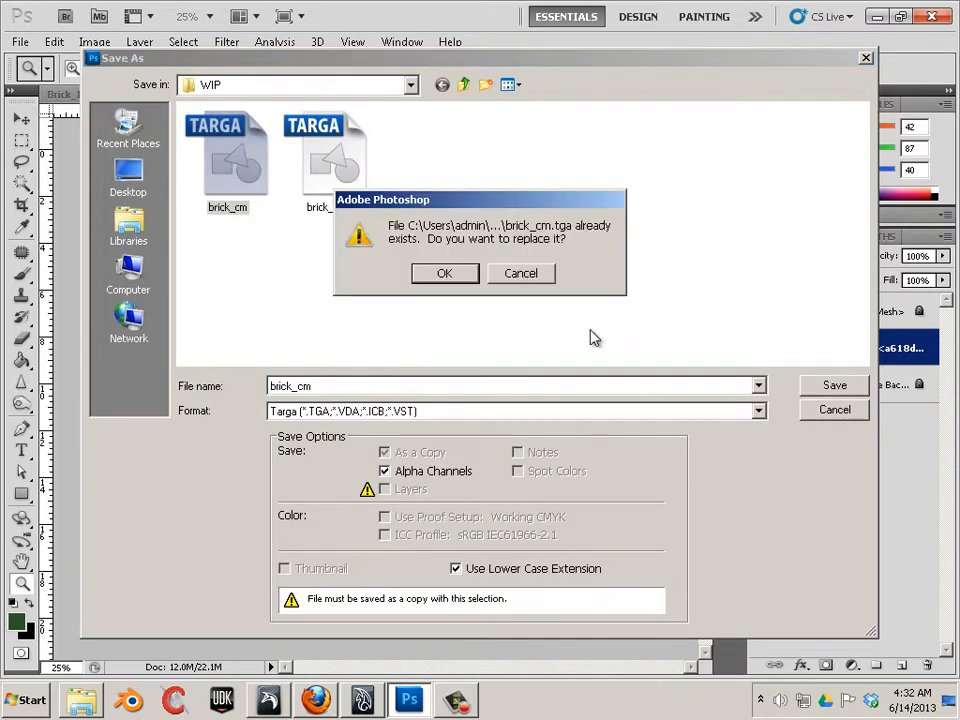
left_click(443, 272)
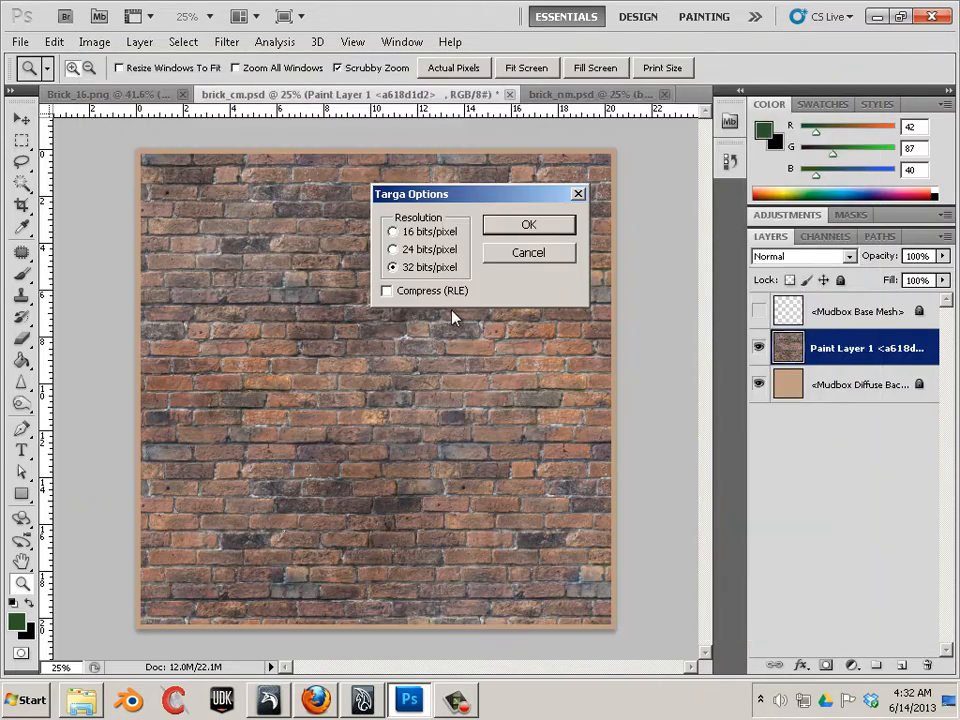
left_click(394, 250)
left_click(514, 224)
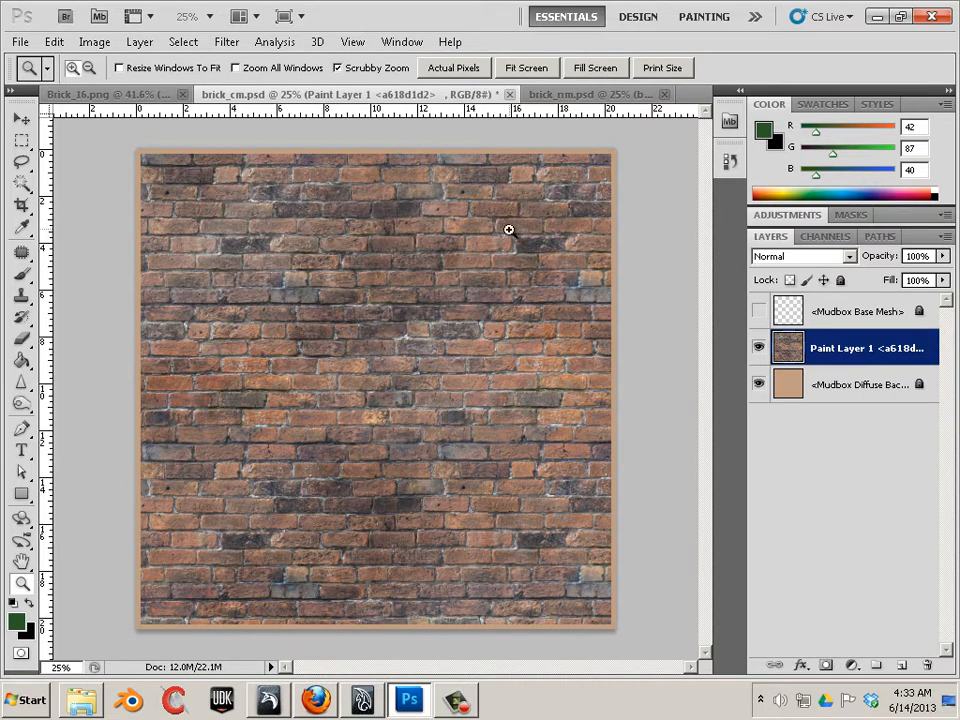
Step: Convert the brick_nm.psd document to 8 Bits/Channel
left_click(565, 94)
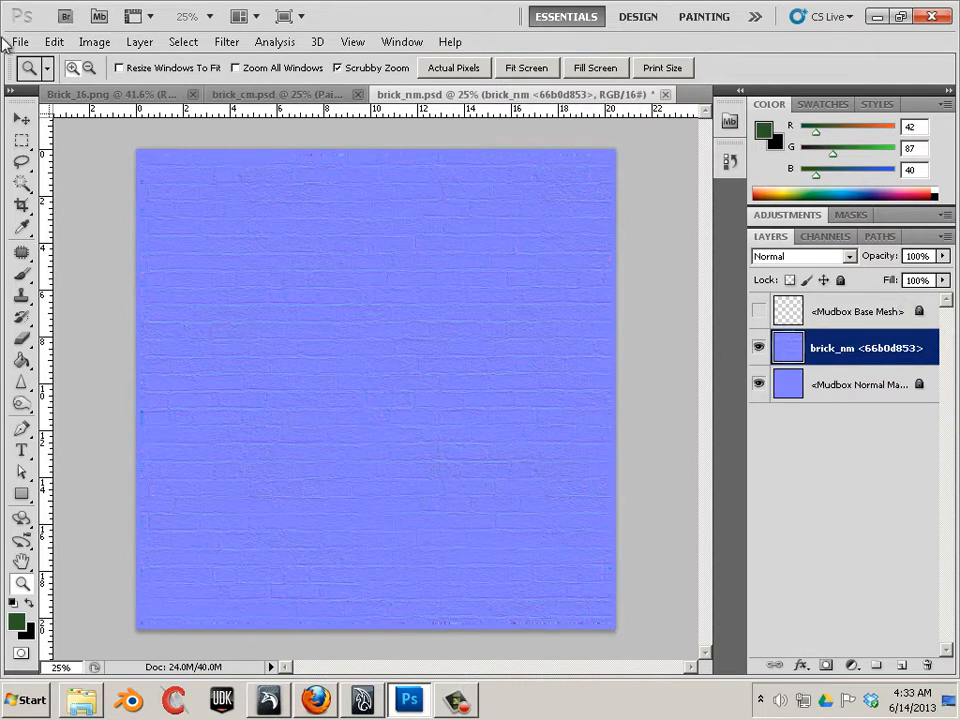
left_click(96, 44)
left_click(597, 118)
left_click(96, 42)
mouse_move(100, 61)
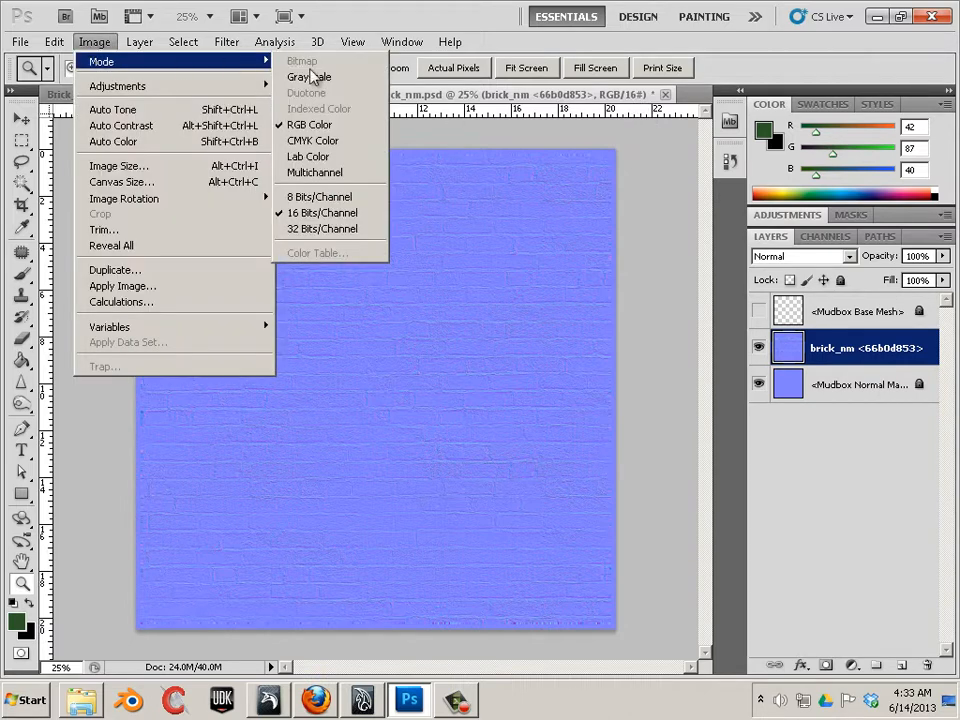
left_click(323, 197)
Step: Save the normal map as the Targa file brick_nm in WIP at 24 bits/pixel, replacing the existing file, and switch to Maya
left_click(19, 42)
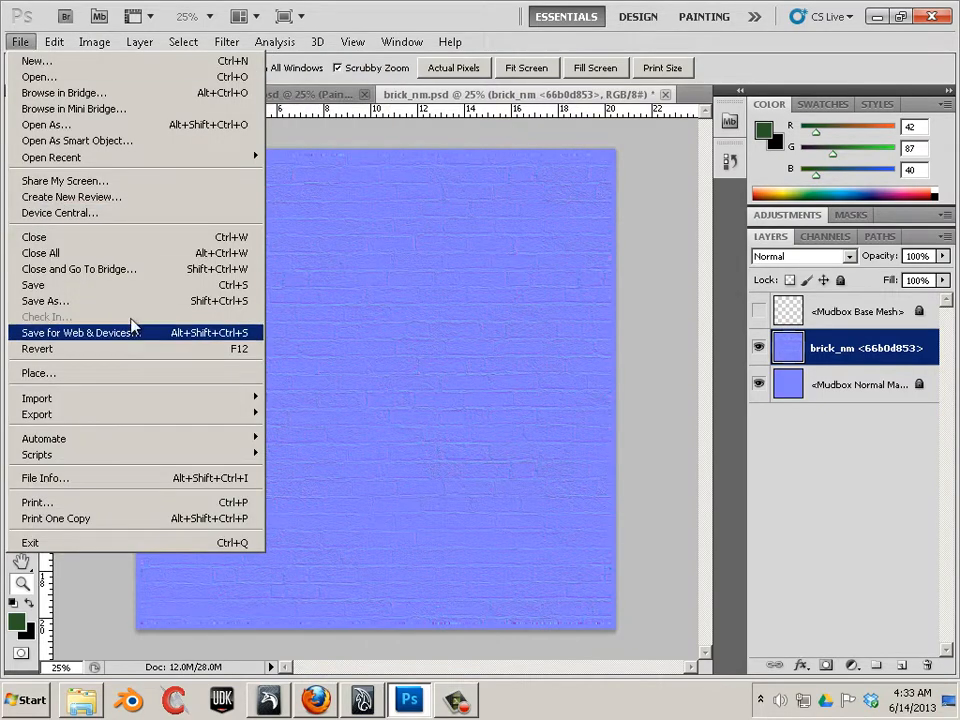
left_click(131, 303)
left_click(449, 408)
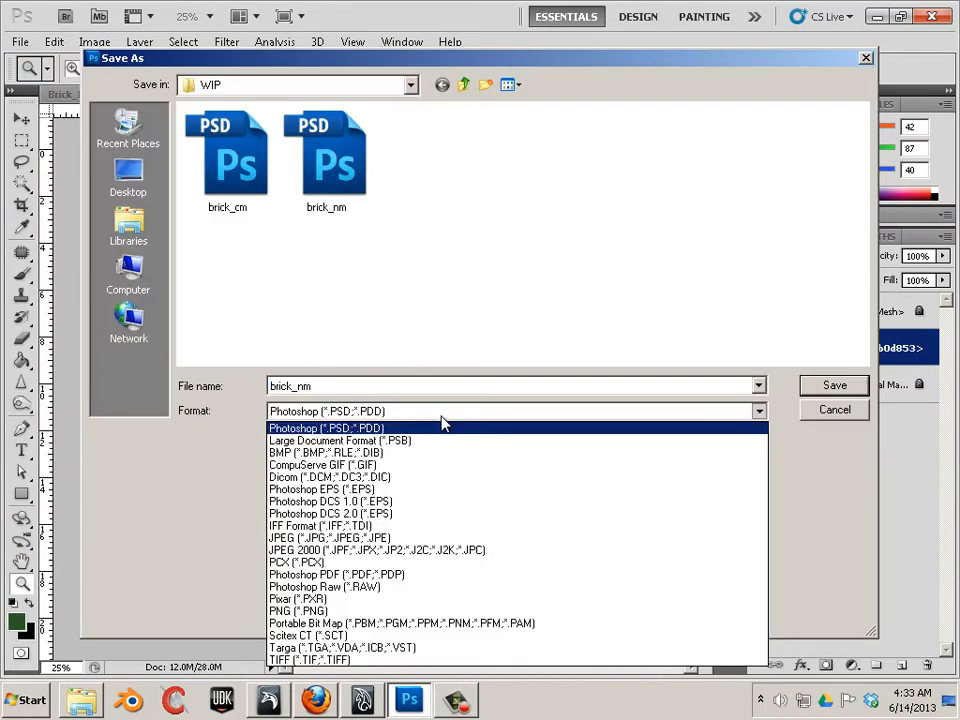
left_click(478, 651)
left_click(343, 180)
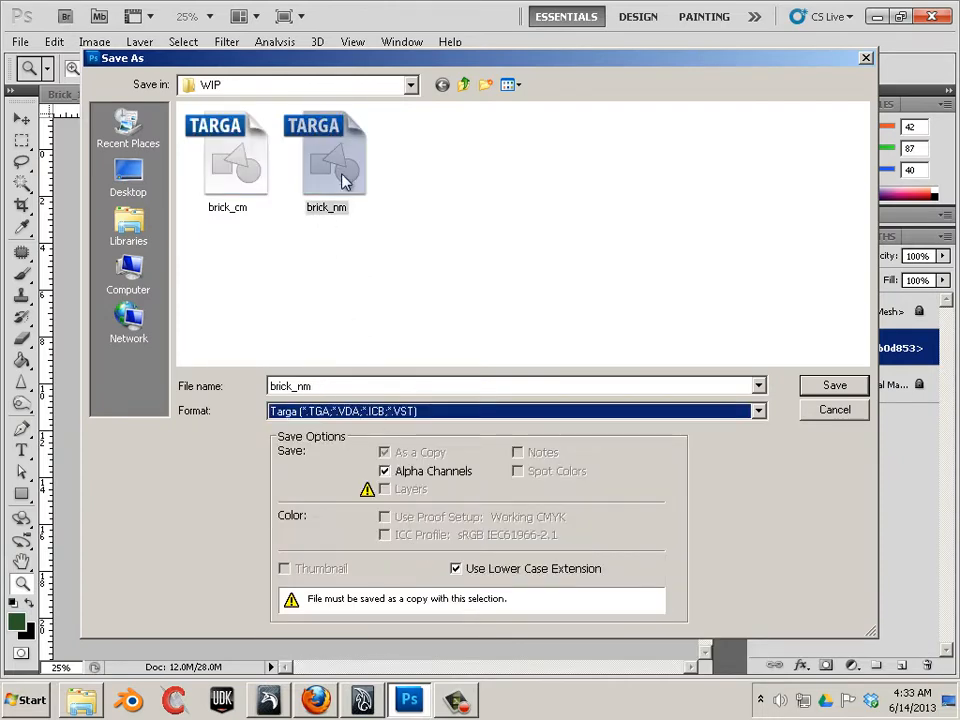
left_click(835, 386)
left_click(444, 273)
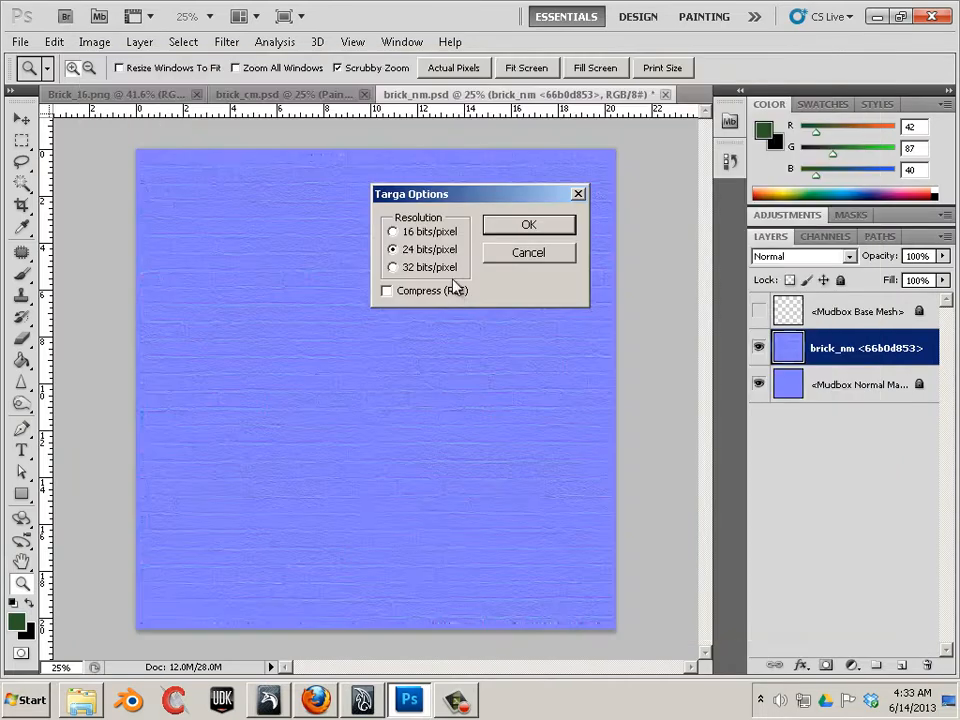
left_click(503, 225)
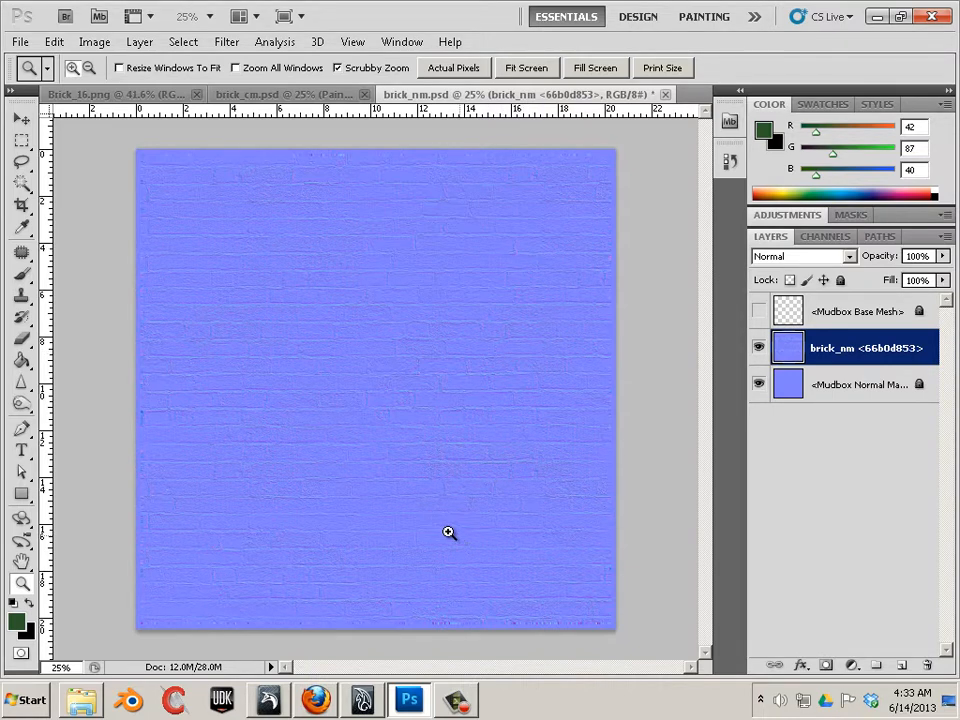
left_click(362, 700)
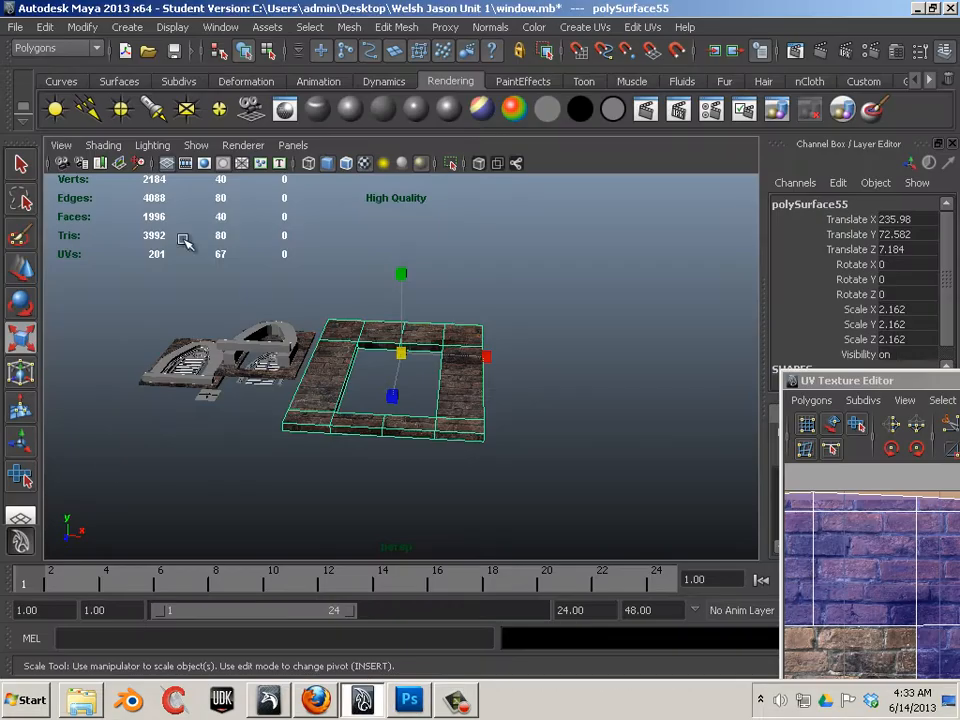
left_click(17, 27)
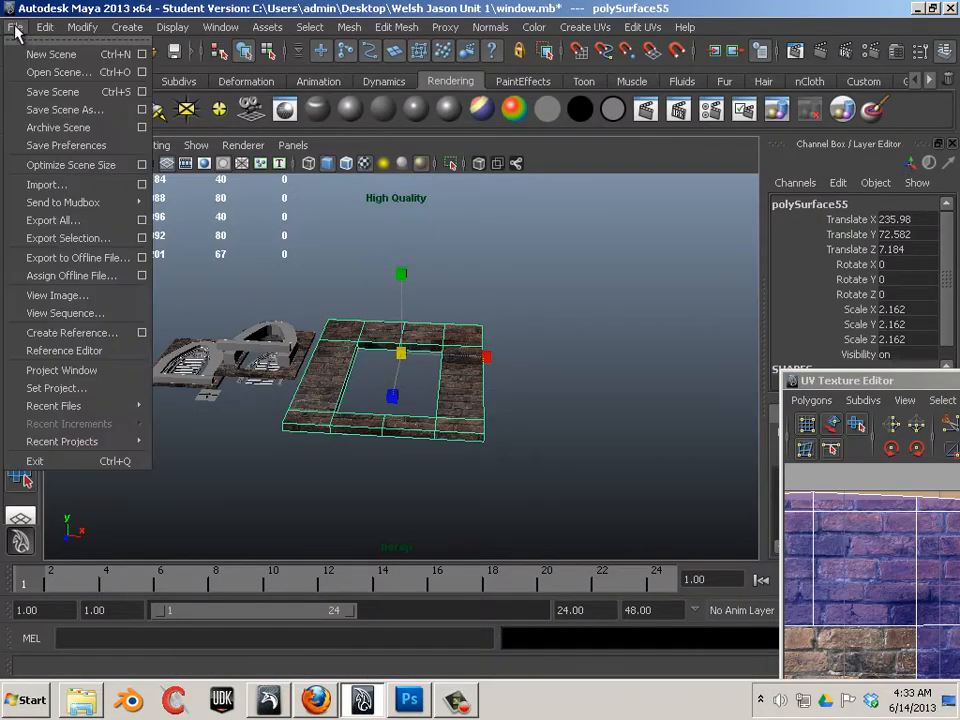
left_click(32, 73)
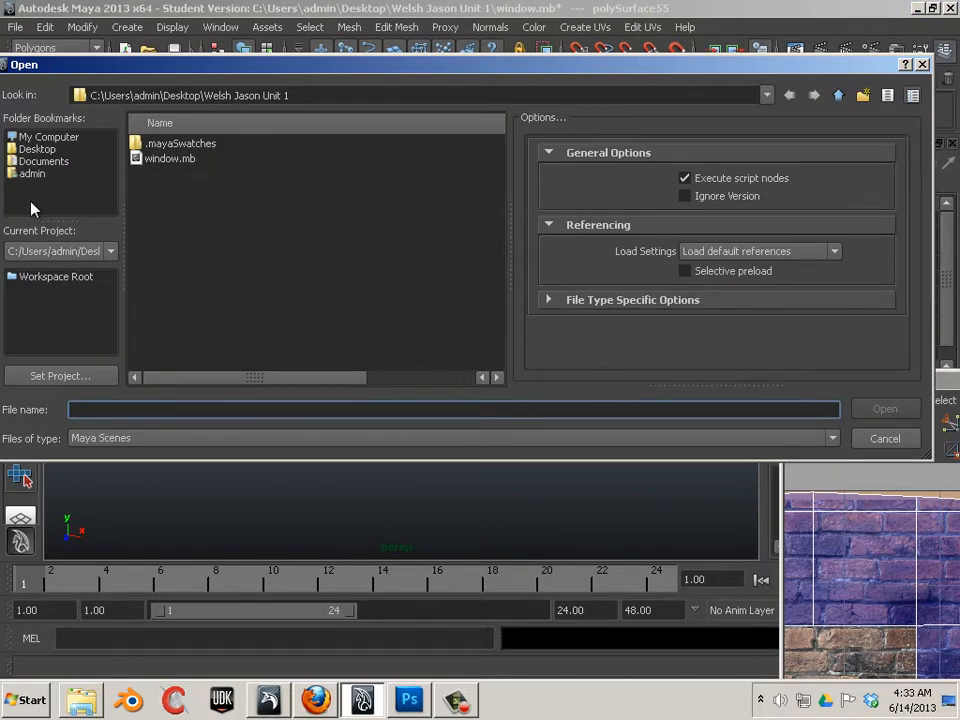
left_click(872, 440)
Step: Start a new empty scene and show the textures in the Hypershade
left_click(15, 27)
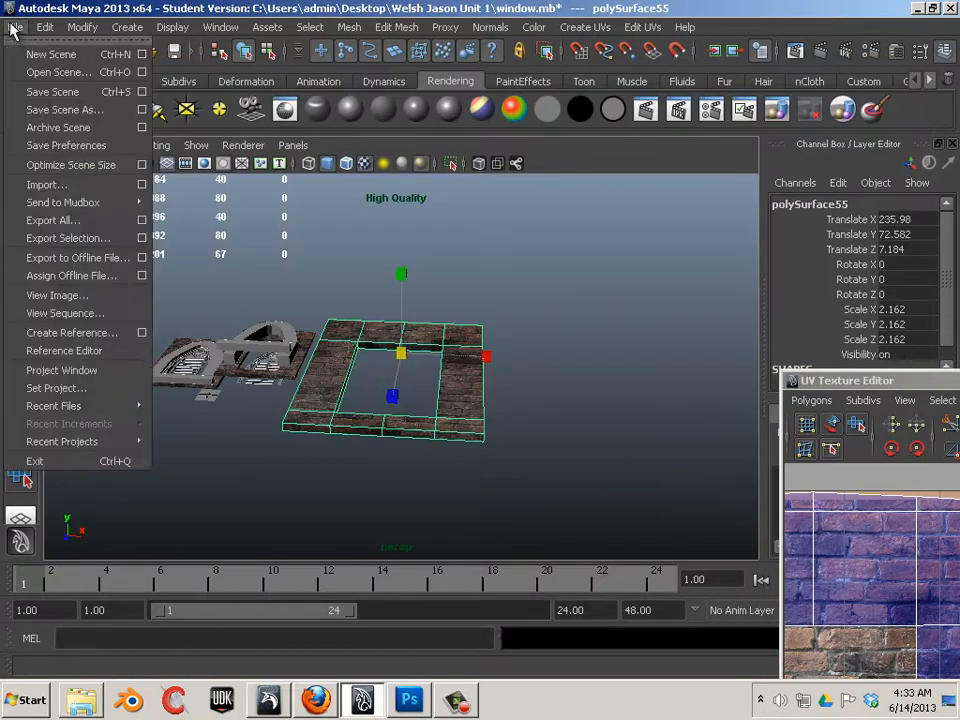
left_click(45, 55)
left_click(470, 352)
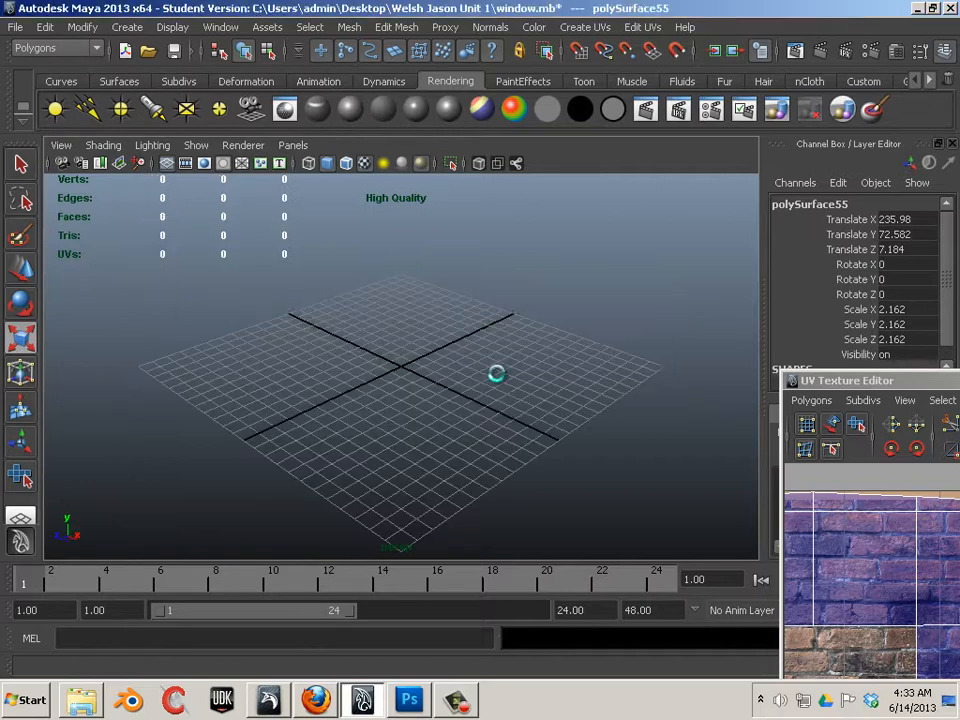
left_click_drag(2, 118, 110, 101)
left_click(280, 173)
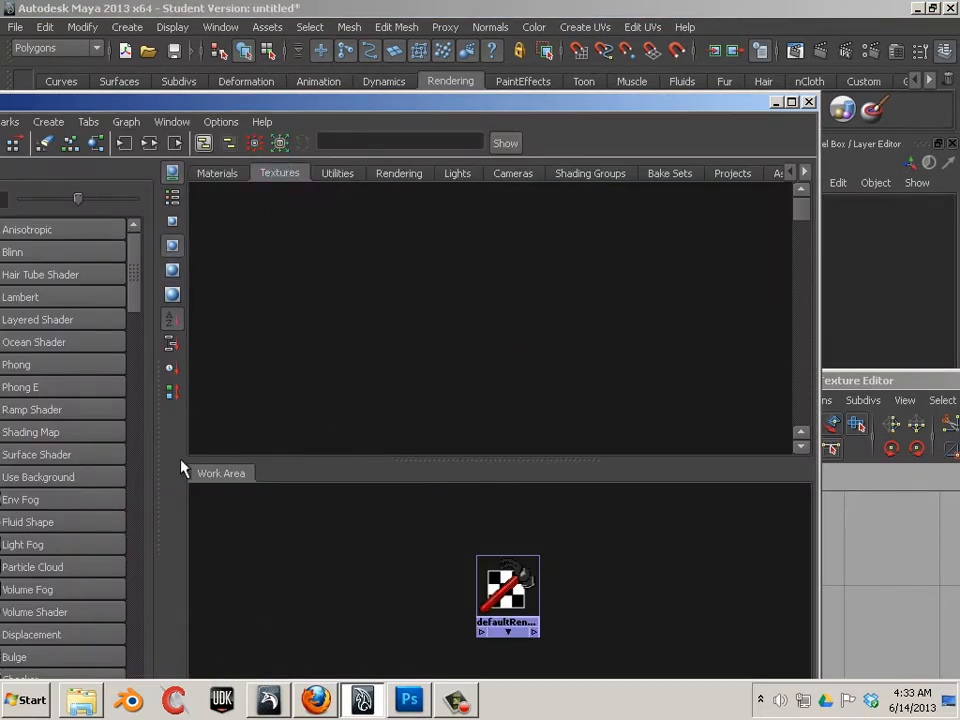
Step: Switch to Windows Explorer and open the WIP folder on the Desktop
left_click(82, 700)
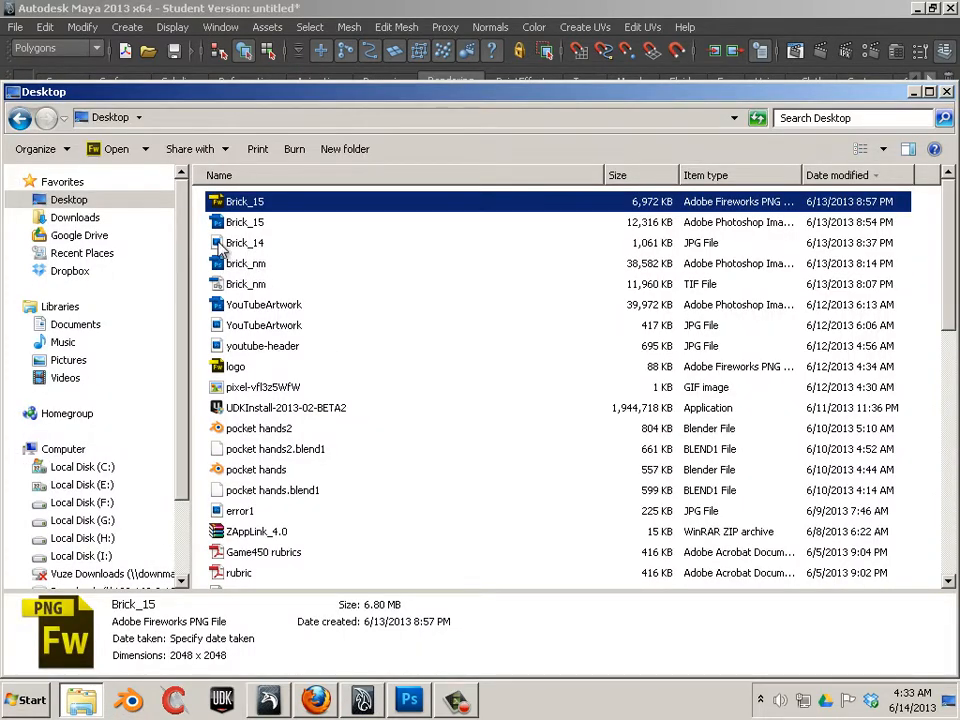
left_click_drag(208, 101, 251, 22)
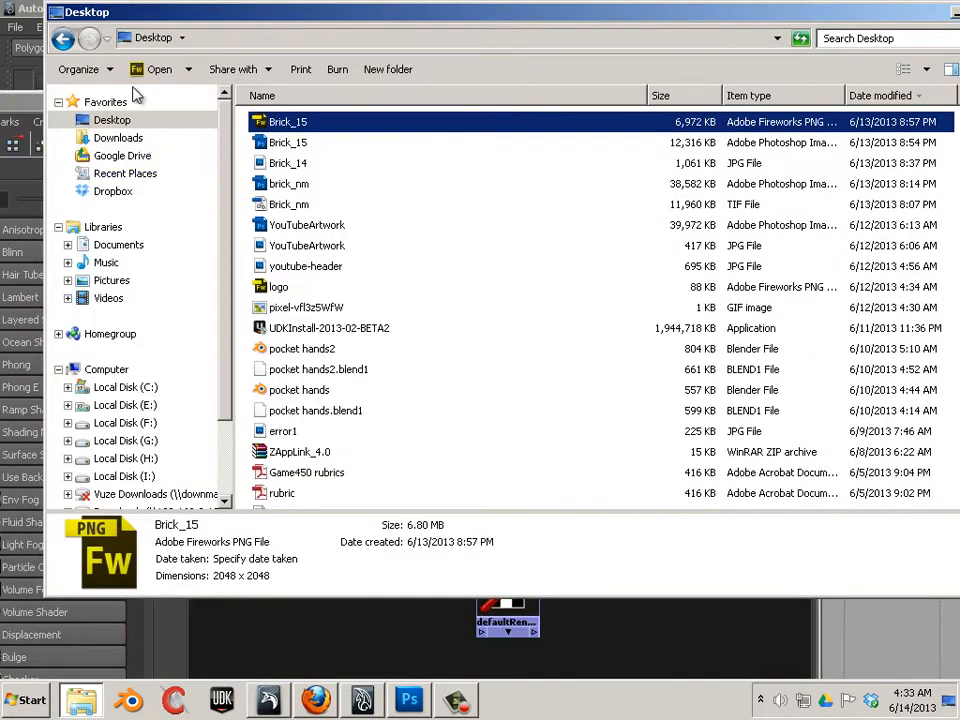
left_click(467, 336)
scroll(420, 345, "down", 7)
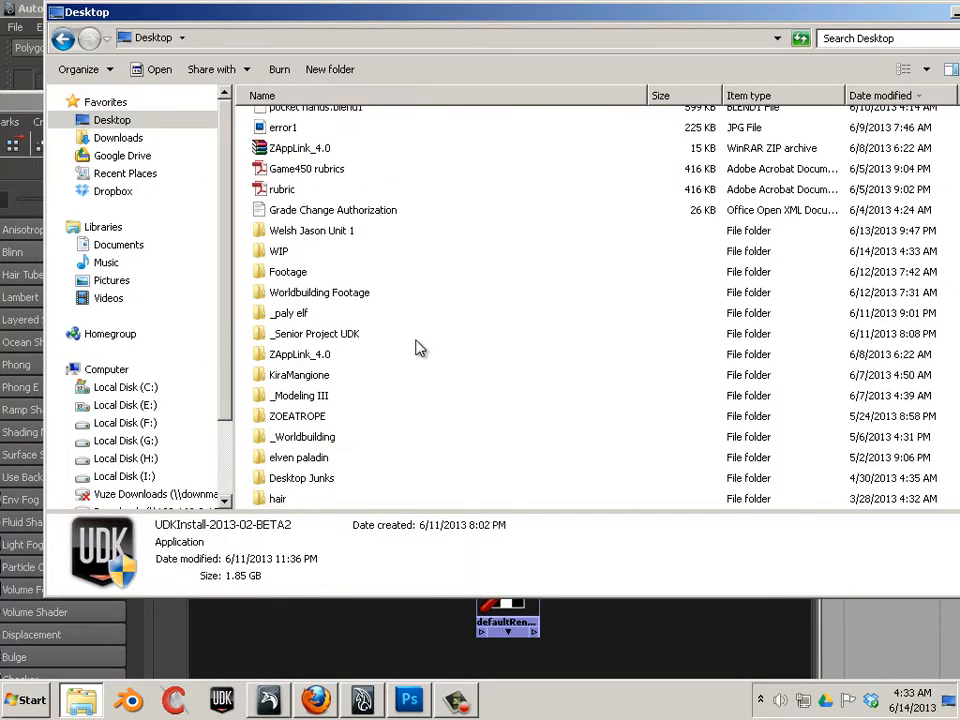
scroll(304, 248, "down", 3)
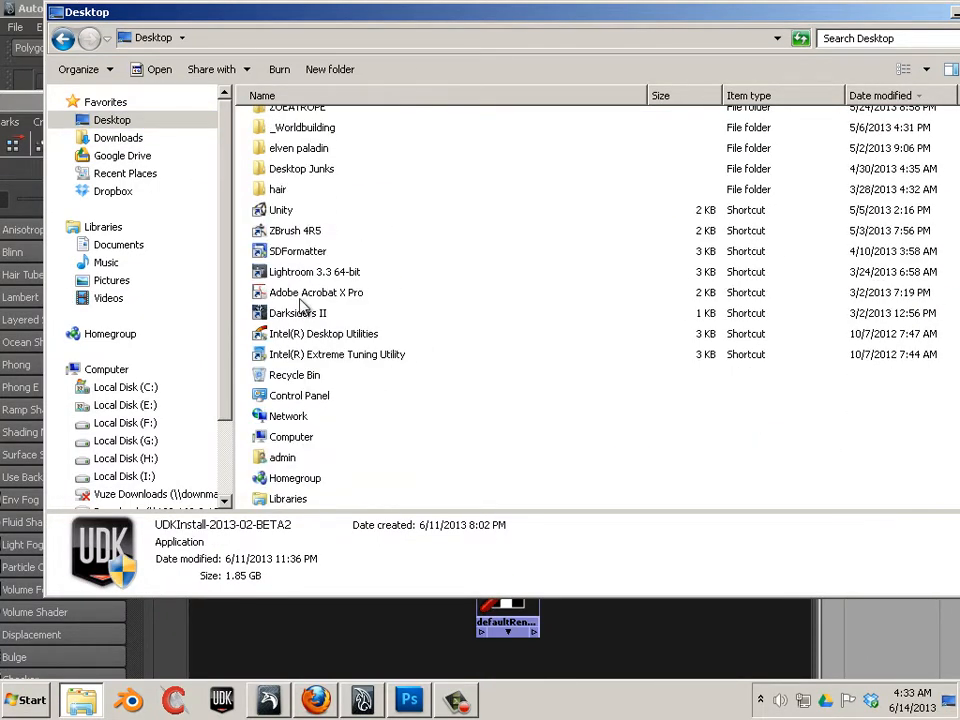
scroll(333, 312, "up", 2)
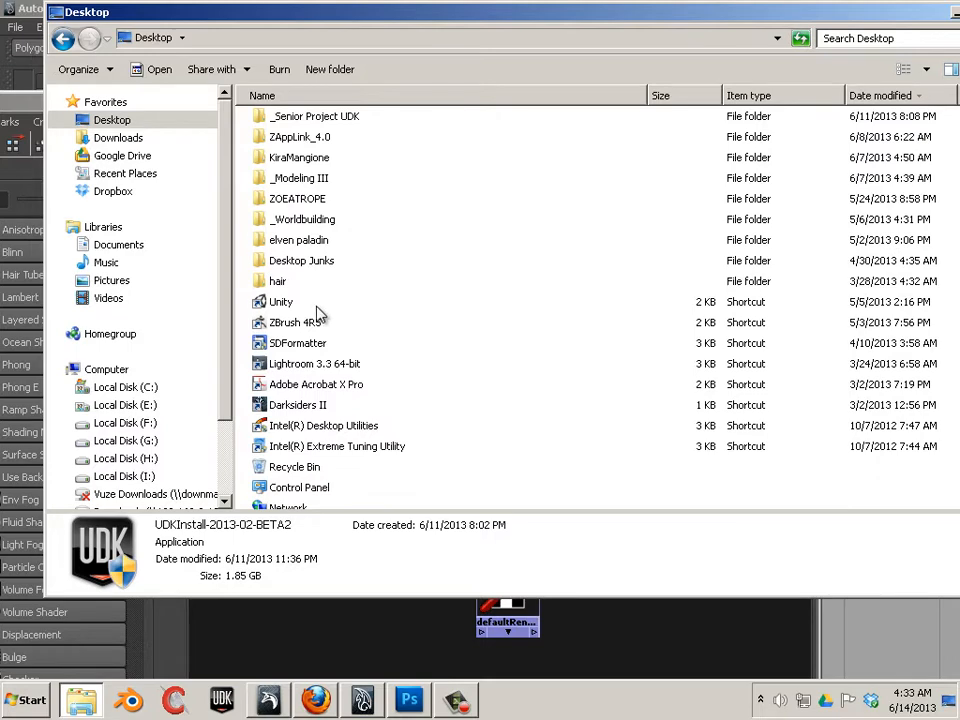
scroll(317, 317, "up", 4)
double_click(278, 221)
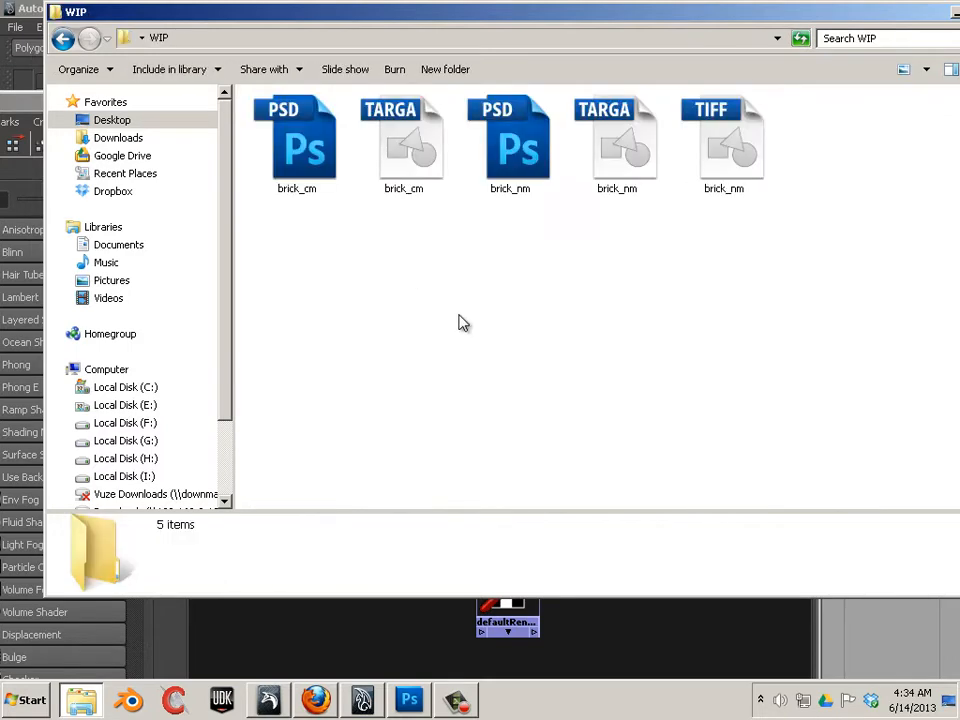
Step: Copy the brick_cm and brick_nm Targa files from the WIP folder
left_click(435, 160)
left_click(611, 161, "ctrl")
right_click(611, 160)
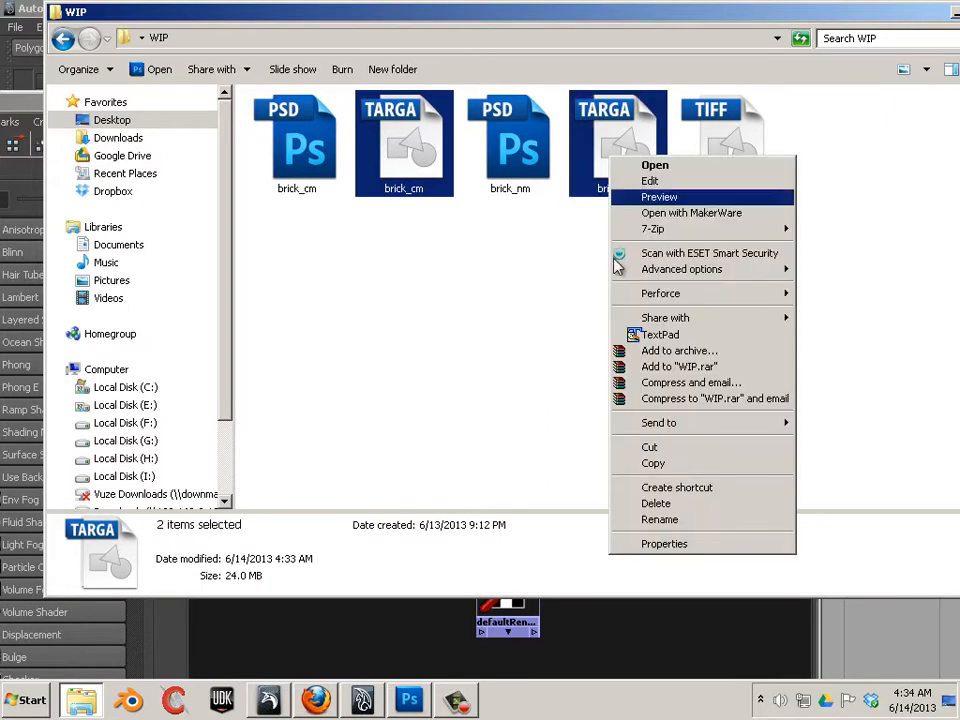
left_click(660, 466)
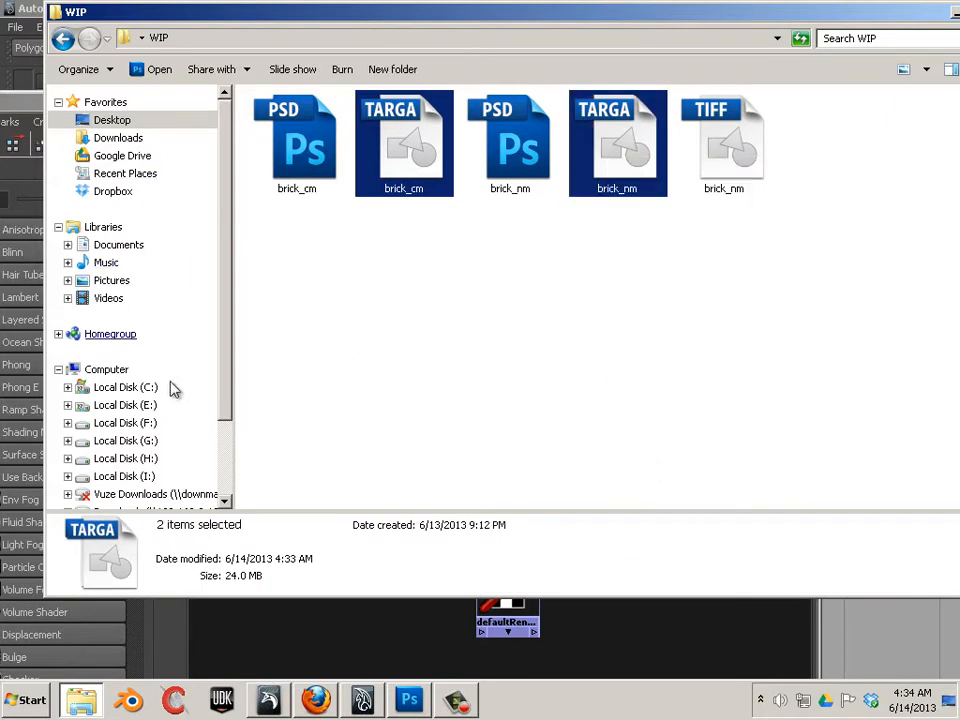
Step: Paste both Targa files into the Unit 1 project folder on the Desktop, replacing the existing brick_nm and brick_cm files
left_click(117, 122)
left_click(495, 315)
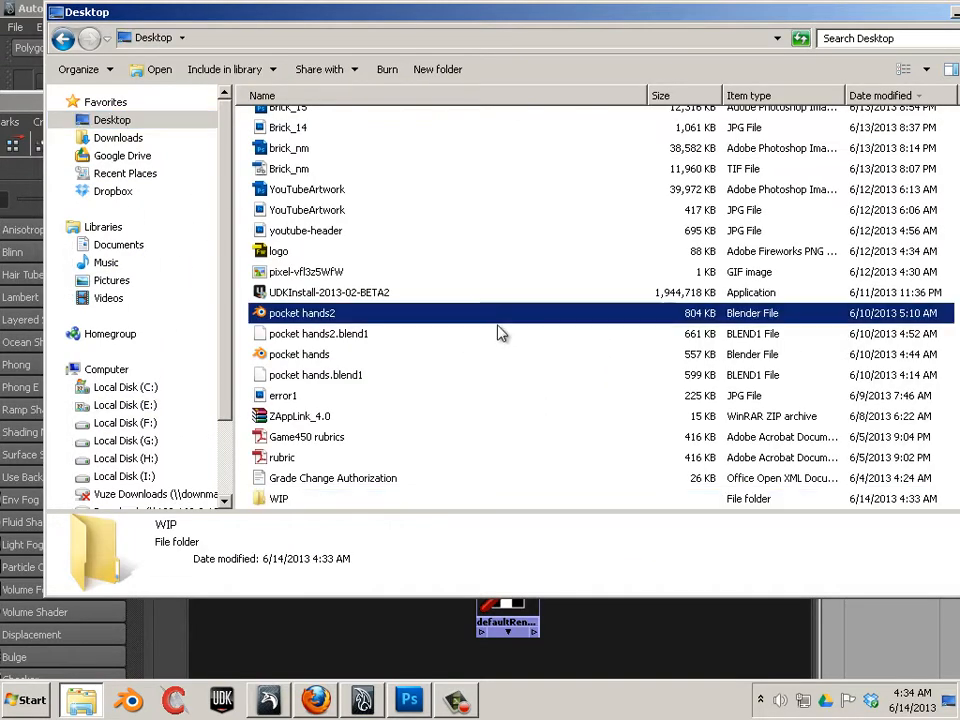
scroll(474, 288, "down", 3)
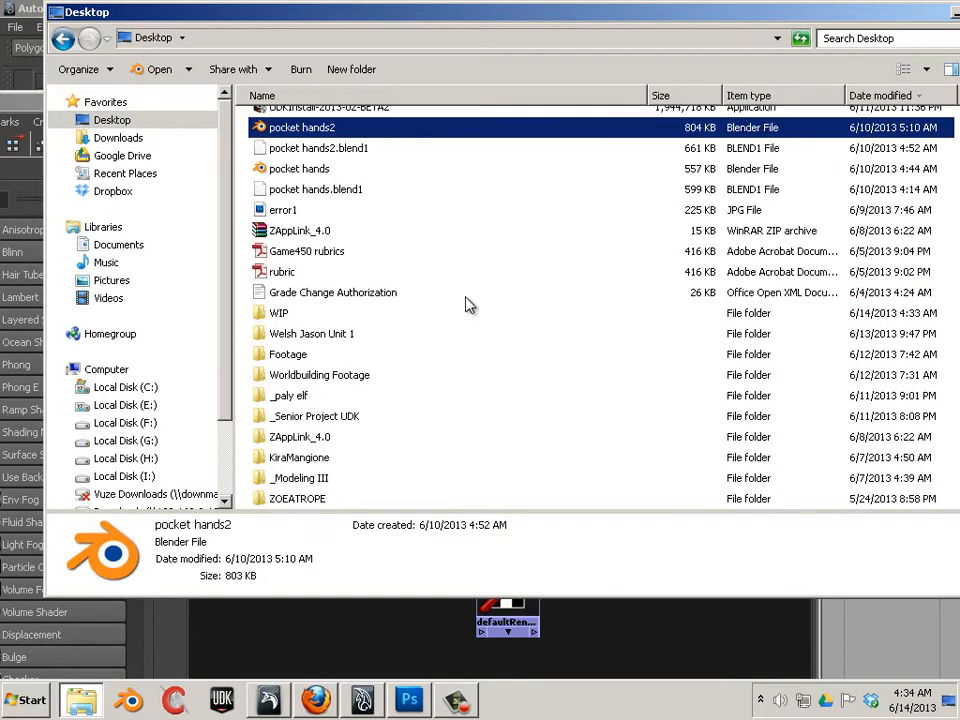
double_click(313, 334)
right_click(398, 325)
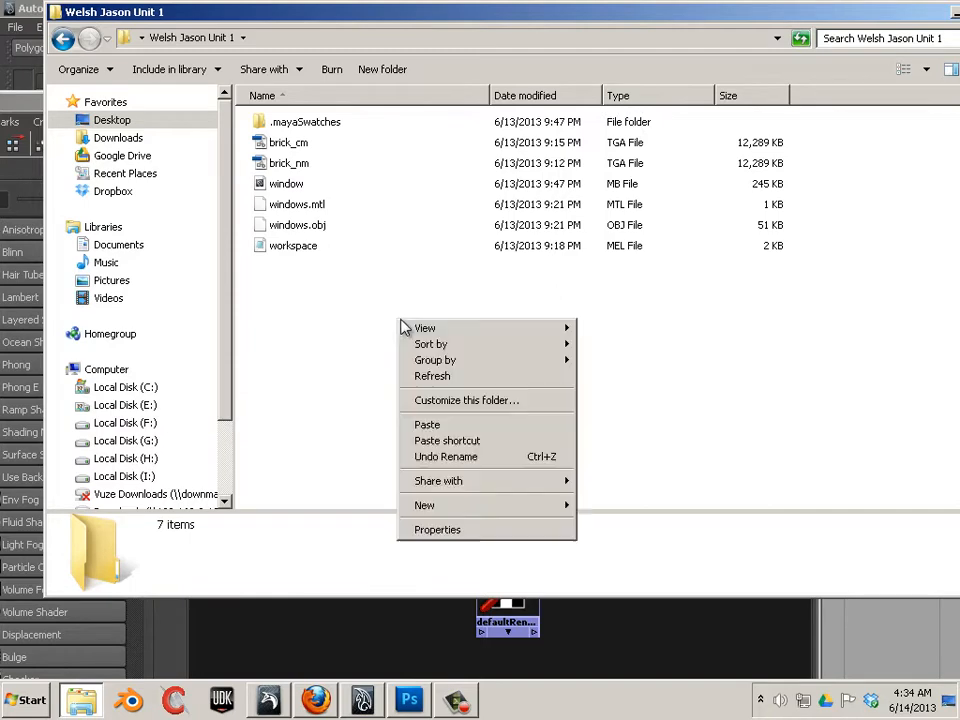
left_click(463, 424)
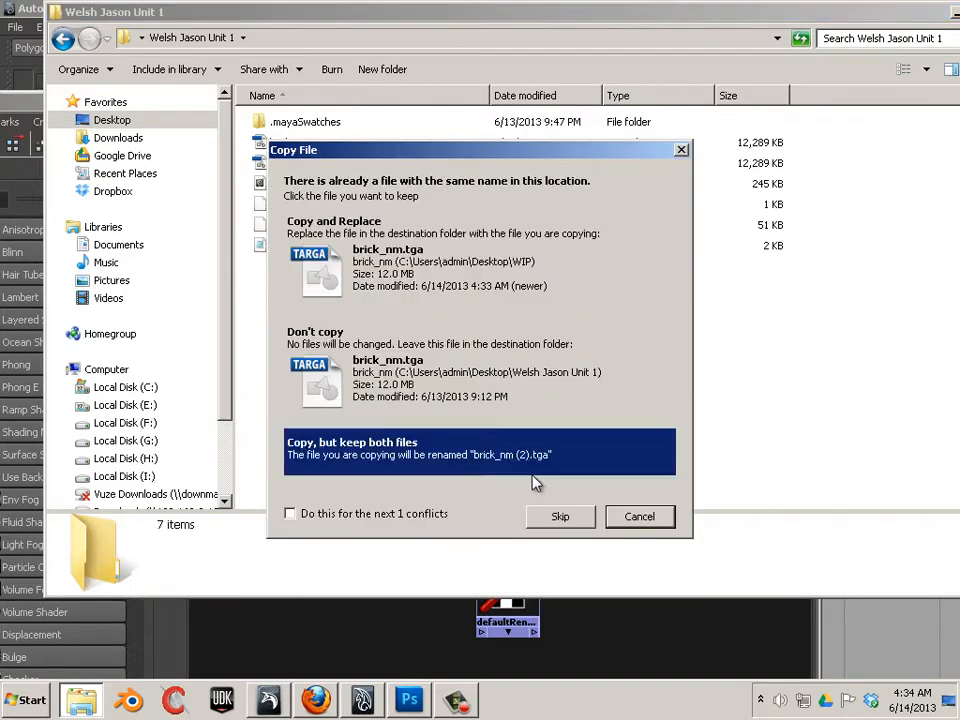
left_click(436, 270)
left_click(420, 262)
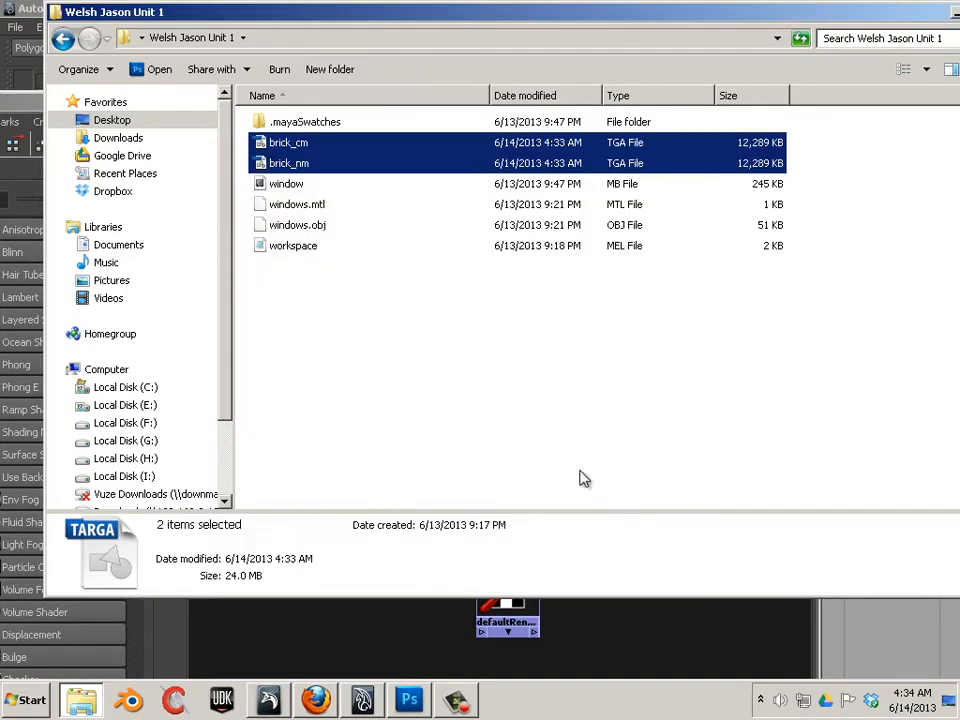
Step: Bring the brick_cm and brick_nm Targa files from the Unit 1 folder into the Hypershade's textures
left_click(377, 266)
left_click_drag(342, 17, 949, 81)
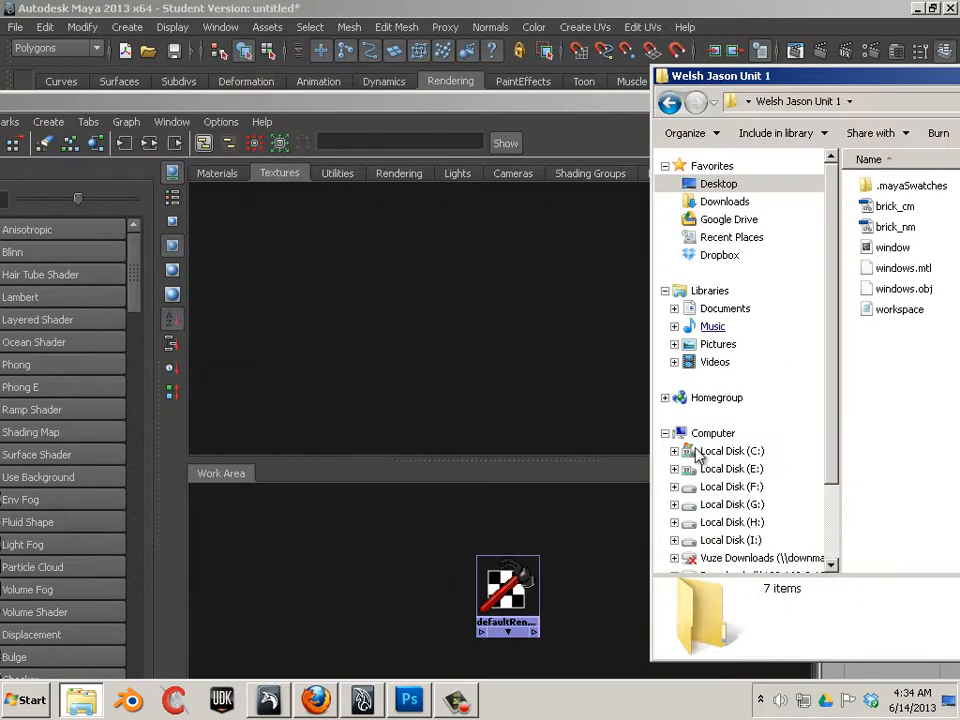
left_click(895, 206)
left_click(890, 227, "shift")
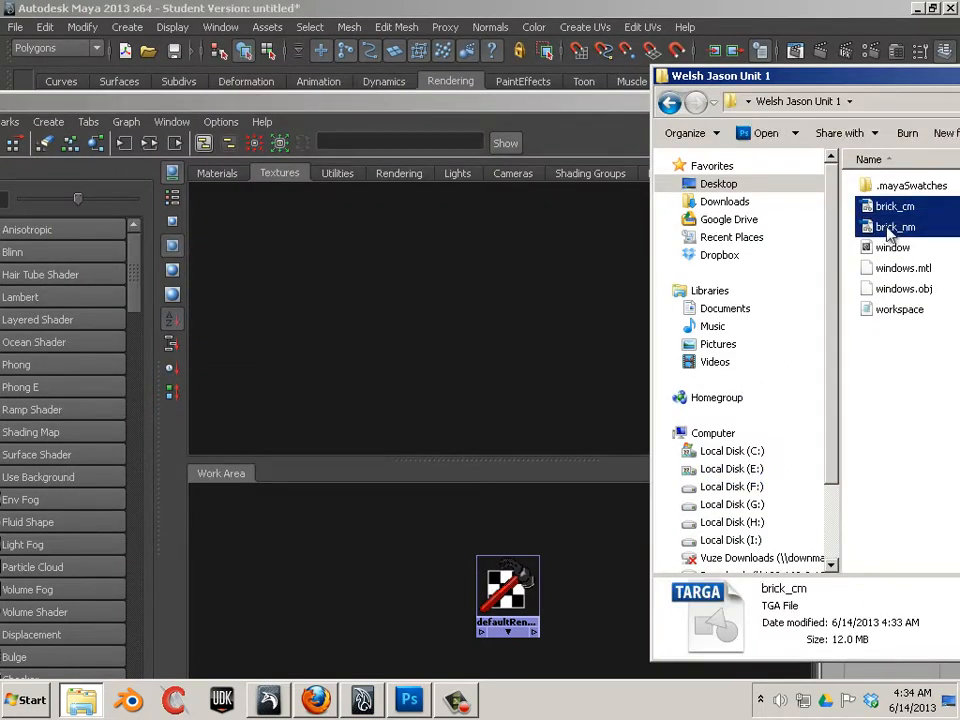
left_click_drag(890, 227, 369, 362)
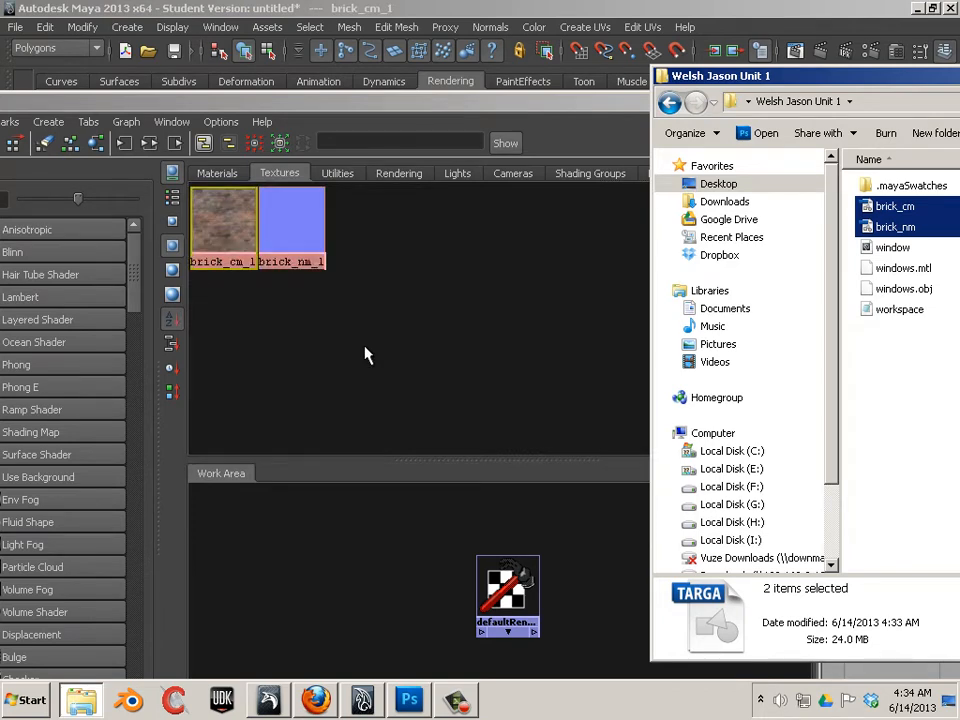
Step: Create a Lambert material in the Hypershade work area and rename it Brick
left_click_drag(312, 104, 486, 61)
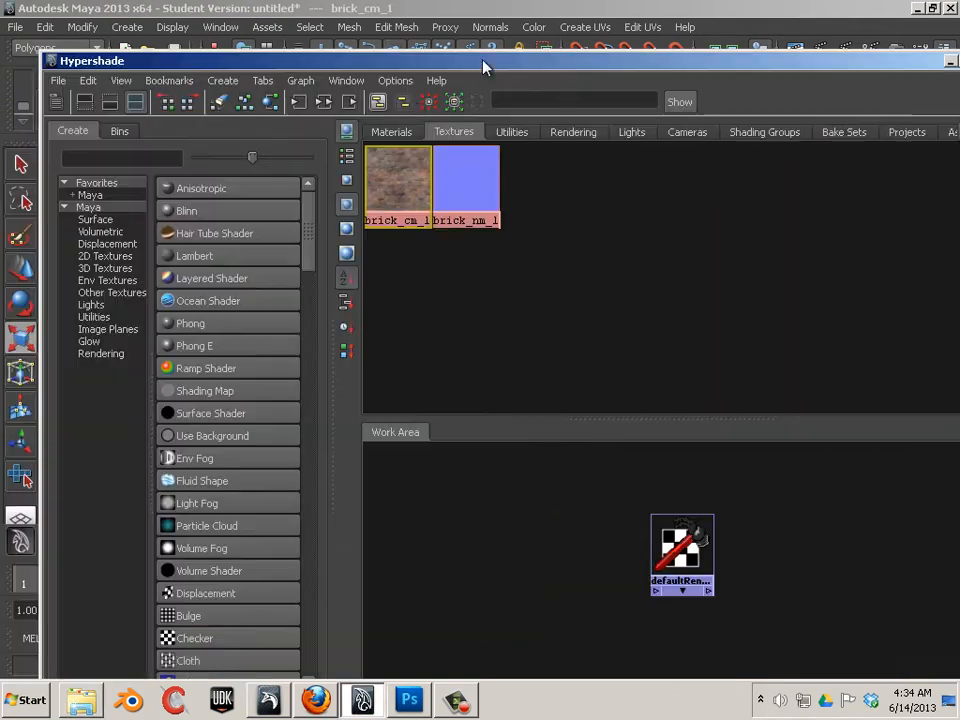
left_click(231, 258)
left_click_drag(648, 658, 472, 506)
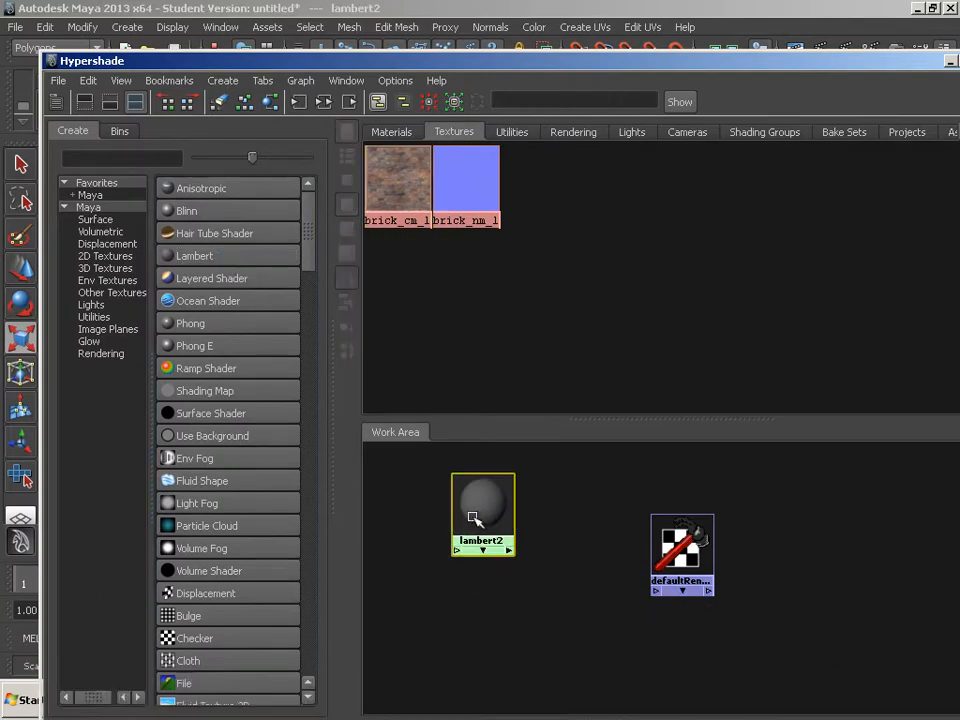
key("f")
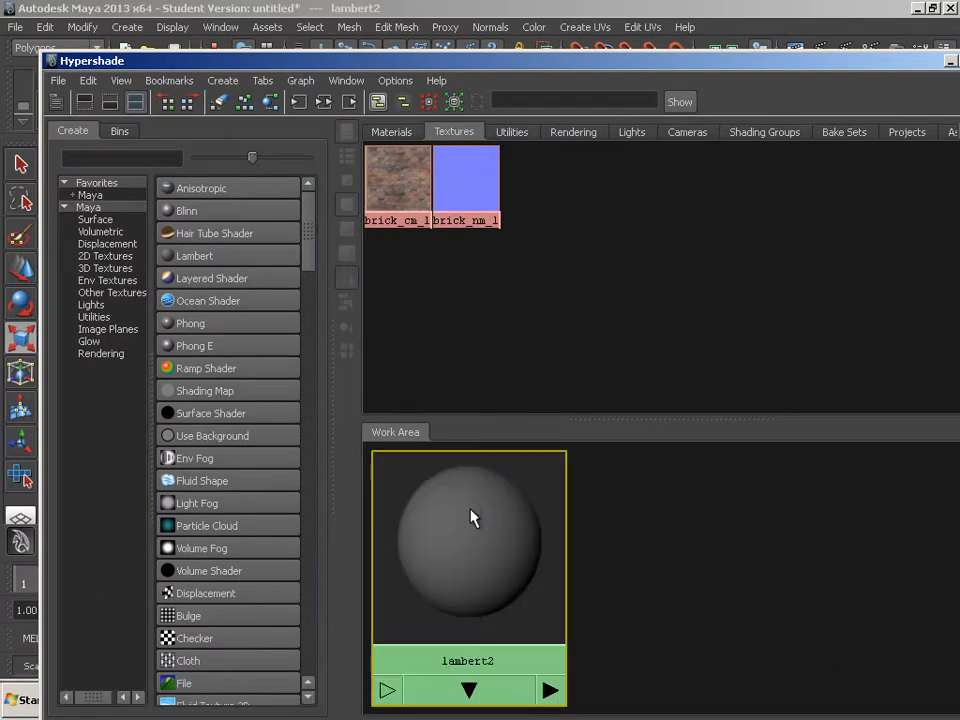
double_click(476, 658)
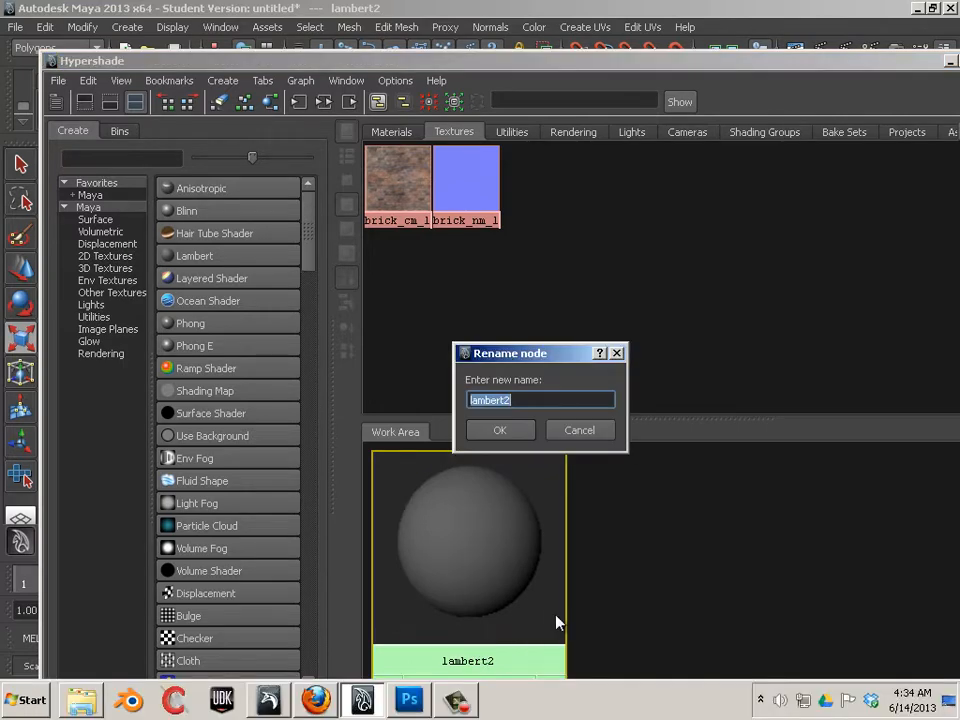
type("Brick")
key("Return")
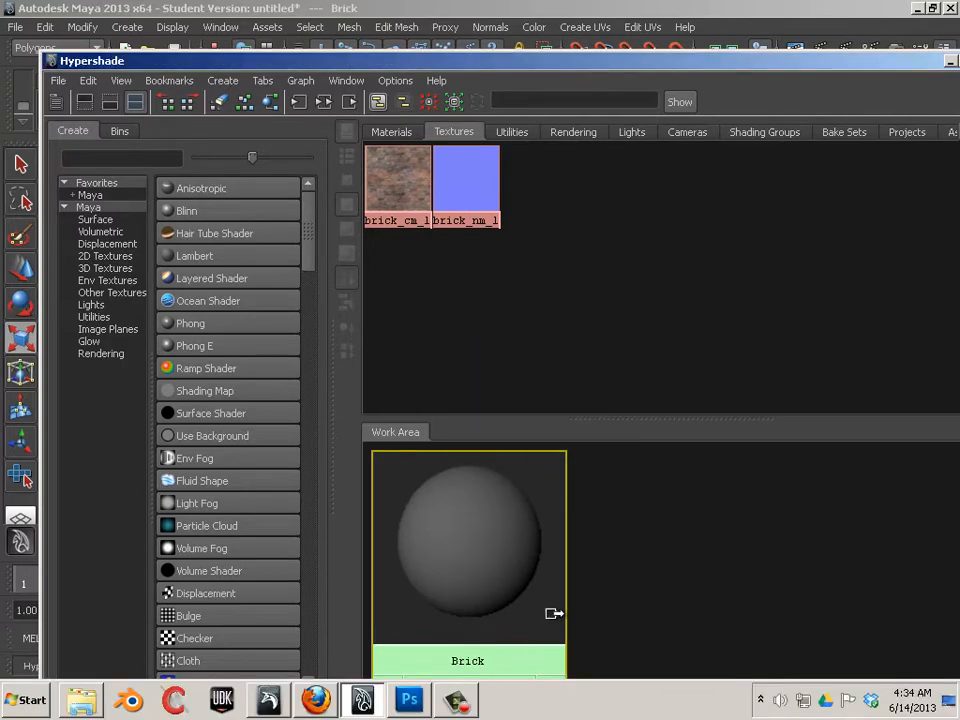
Step: Connect the brick_nm_1 texture to the Brick material's bump map and reposition the bump2d1 node beside it
middle_click_drag(465, 213, 482, 568)
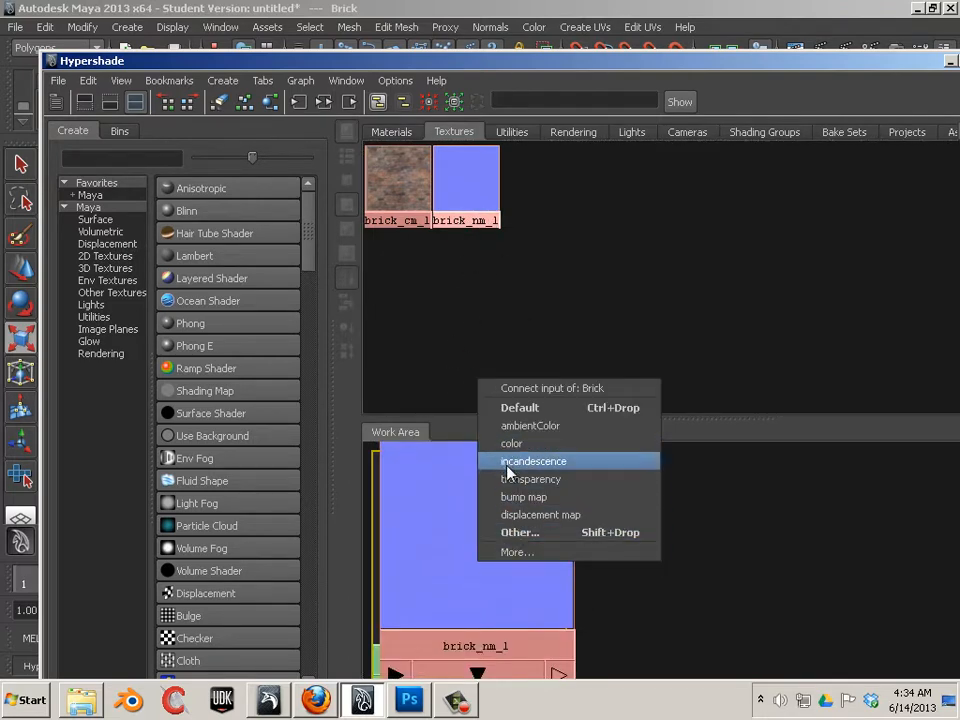
left_click(510, 497)
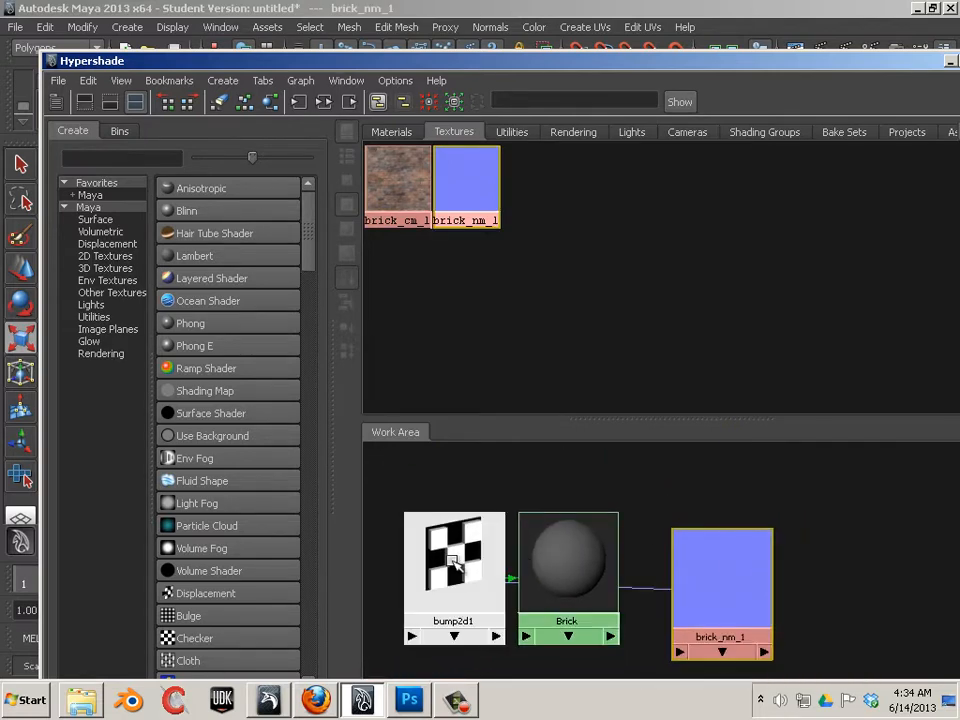
left_click(460, 568)
left_click_drag(468, 572, 469, 552)
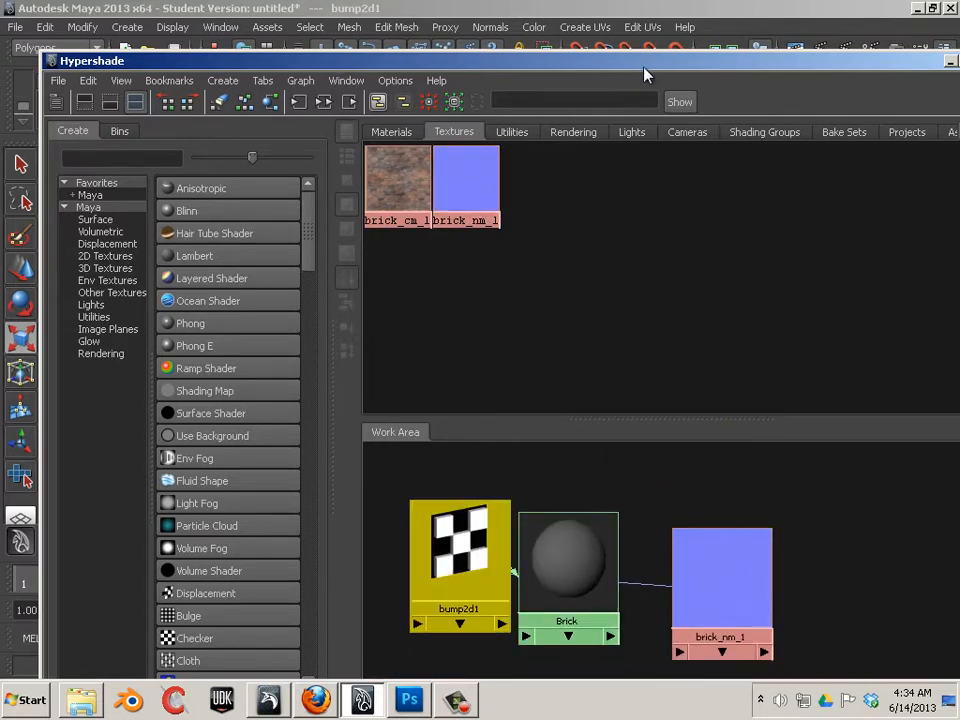
Step: Set the bump2d1 node's Use As attribute to Tangent Space Normals
left_click_drag(647, 63, 209, 109)
left_click_drag(863, 381, 957, 308)
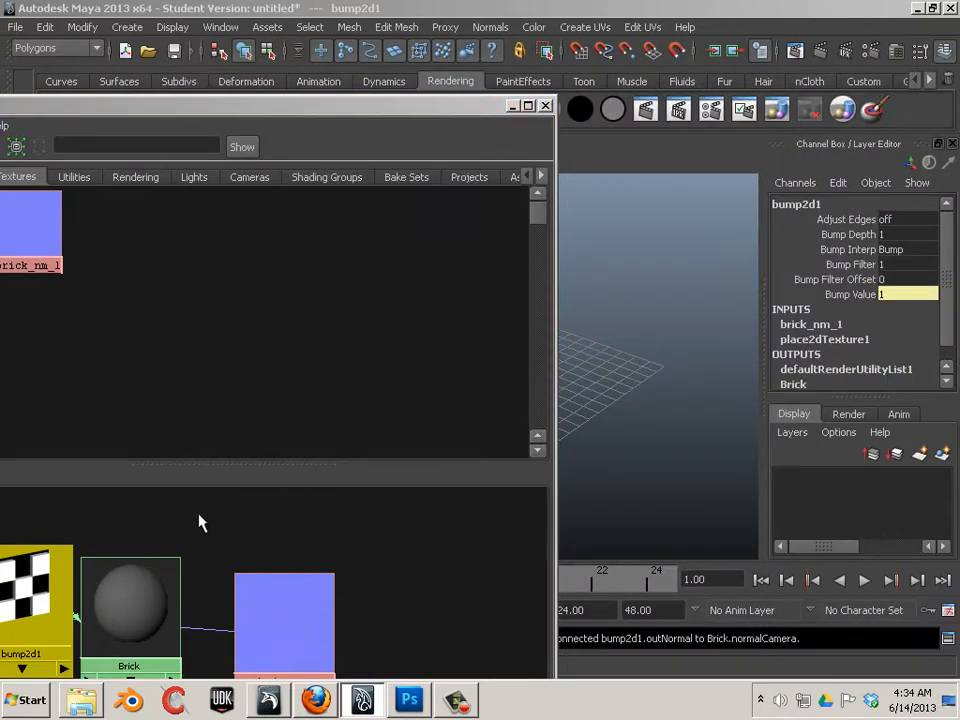
double_click(56, 596)
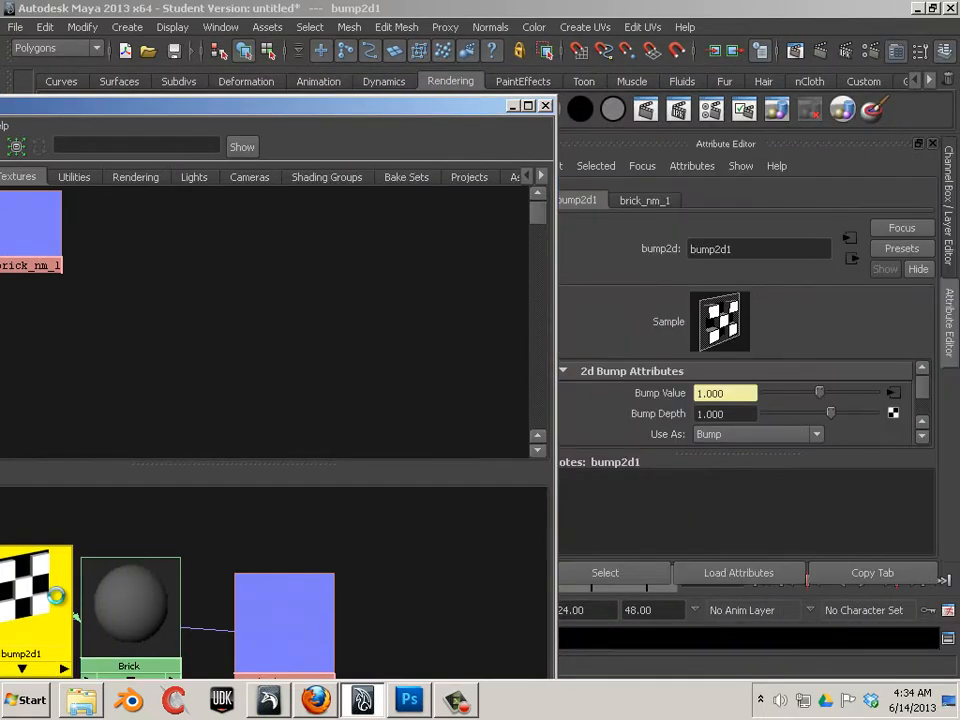
left_click(784, 432)
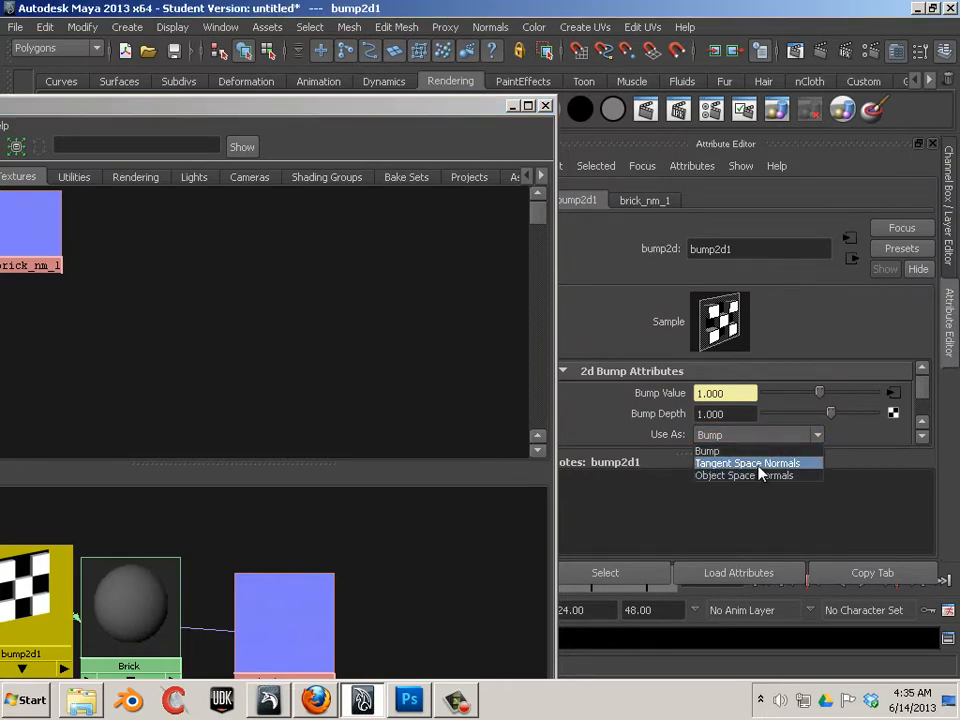
left_click(755, 464)
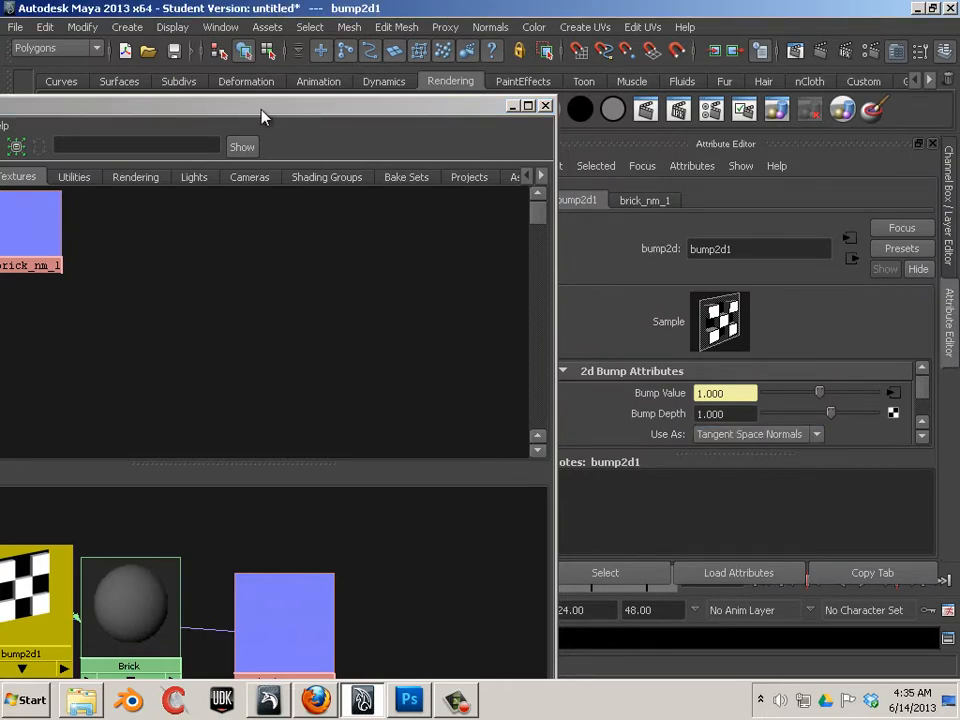
Step: Connect the brick_cm_1 texture to the Brick material's default input
left_click_drag(262, 110, 660, 26)
middle_click_drag(356, 131, 492, 461)
middle_click_drag(529, 521, 529, 521)
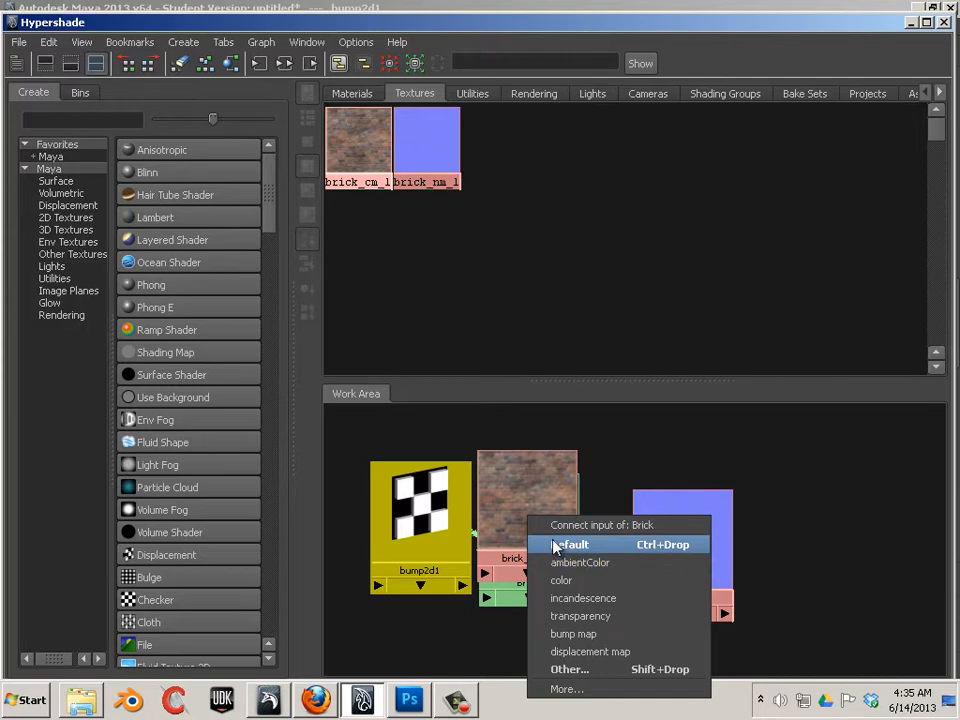
left_click(556, 545)
Step: Spread the brick_cm_1 and Brick nodes apart in the work area and select Brick among the materials
left_click_drag(521, 527, 680, 502)
left_click_drag(561, 521, 635, 581)
left_click_drag(692, 511, 551, 484)
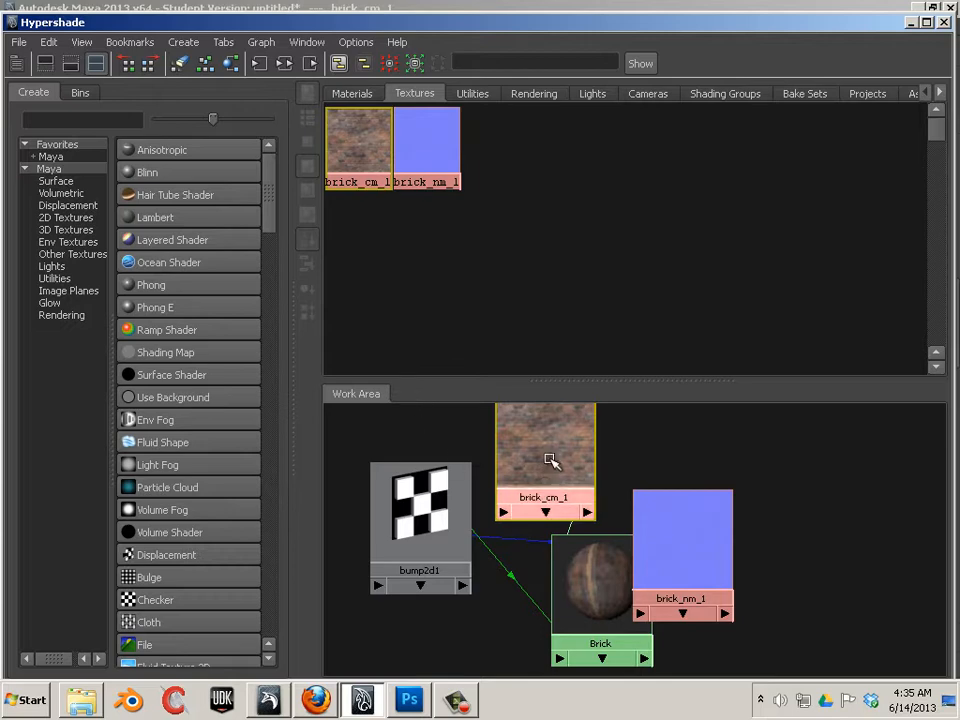
left_click_drag(551, 456, 536, 482)
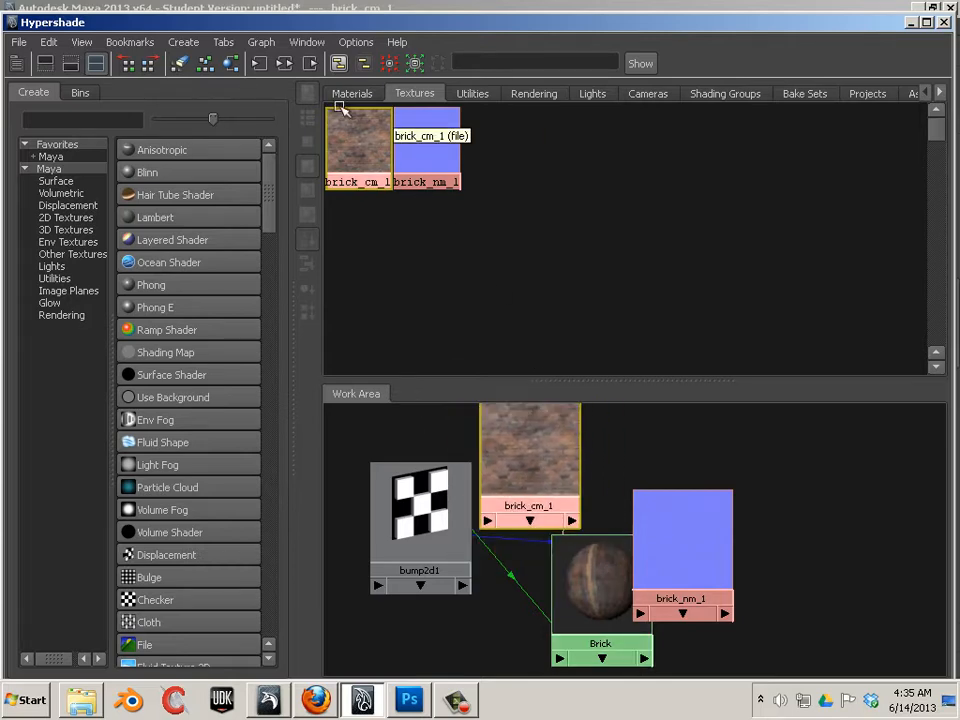
left_click(350, 94)
left_click(396, 176)
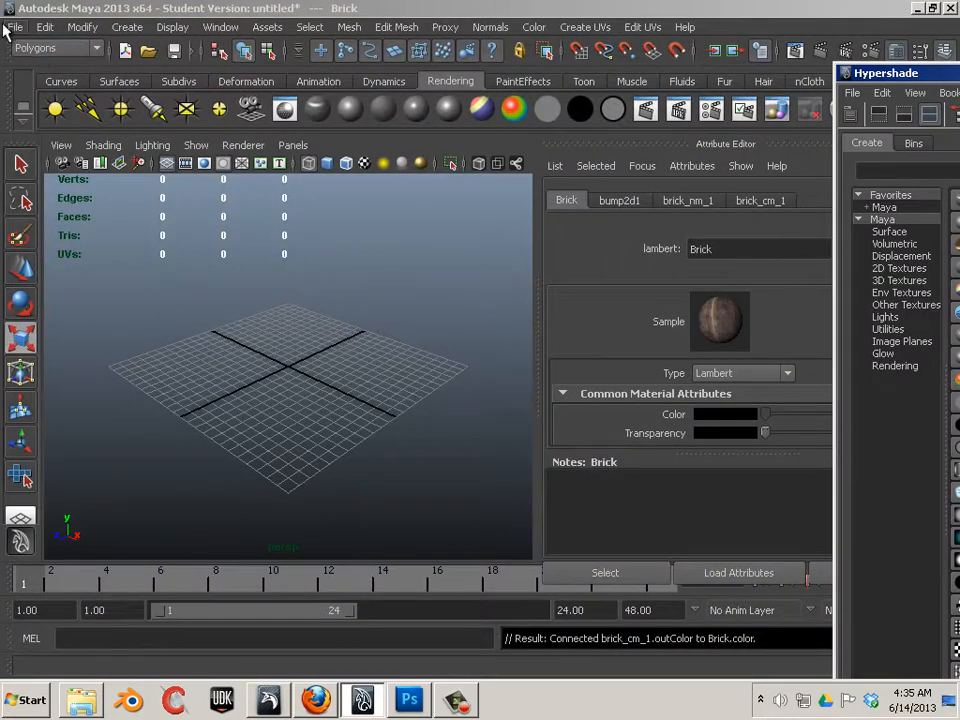
Step: Import windows.obj from the Unit 1 project folder into the scene
left_click(12, 27)
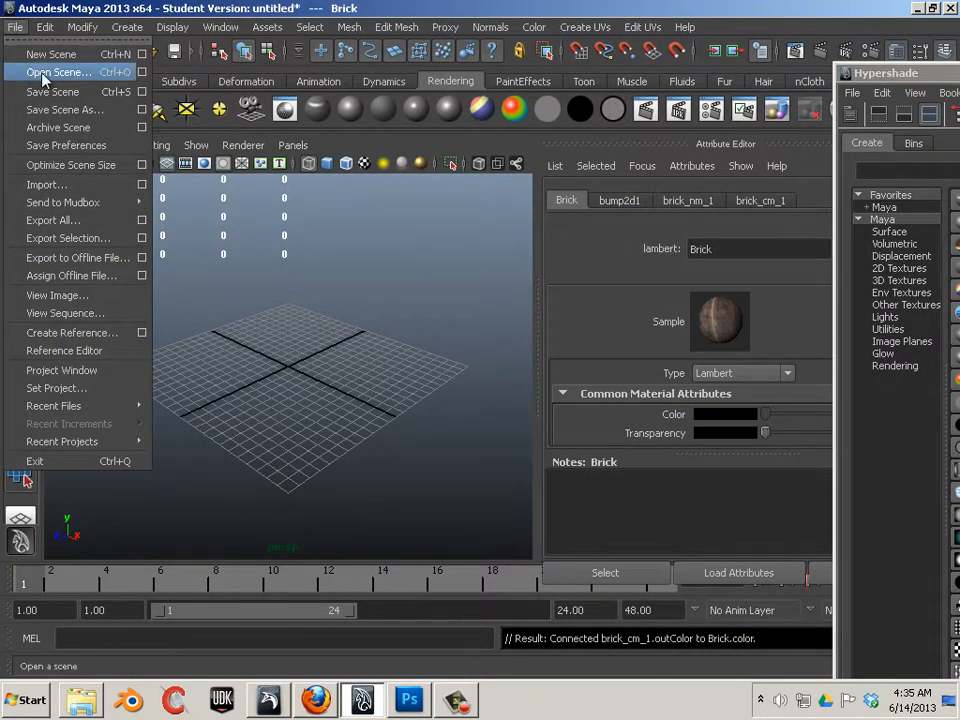
left_click(79, 184)
left_click(333, 314)
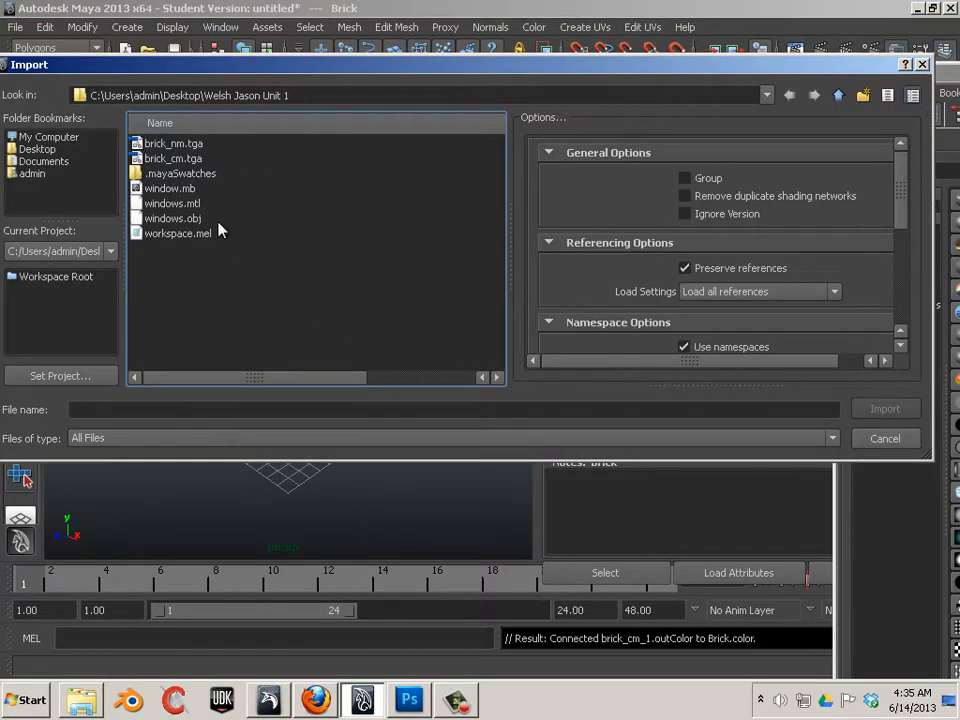
double_click(180, 218)
scroll(302, 332, "down", 3)
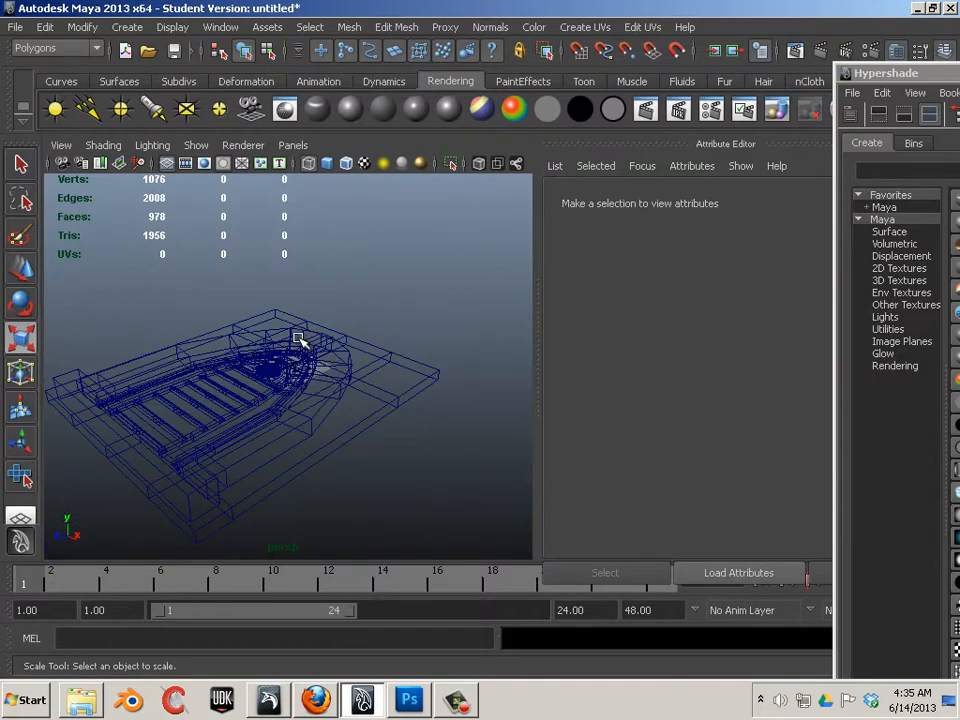
Step: Show the imported window model shaded and separate its mesh into individual pieces
key("5")
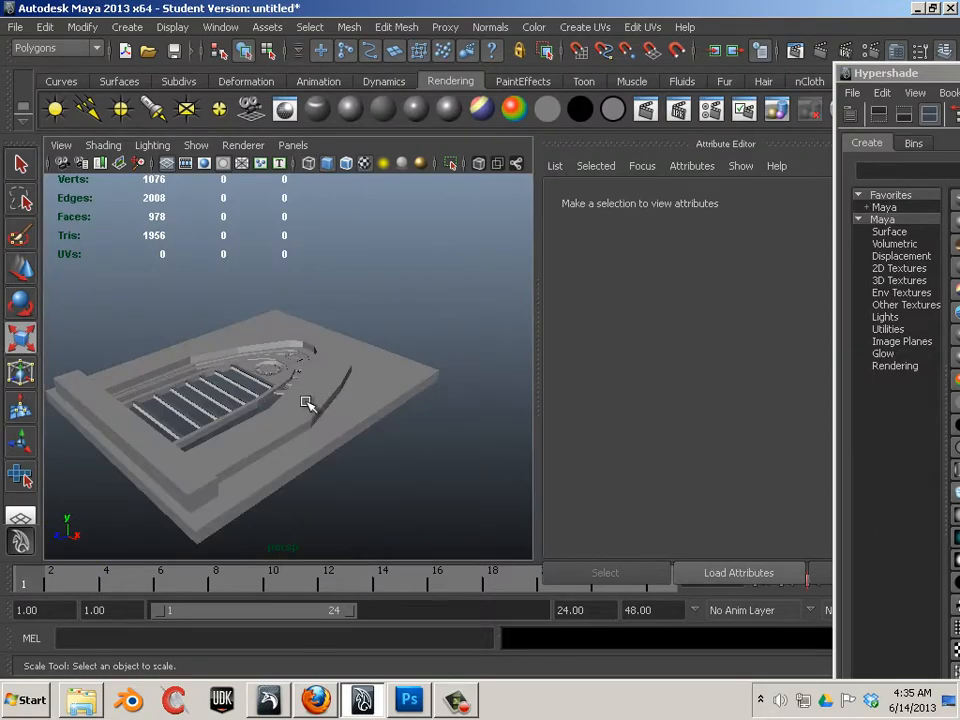
mouse_move(236, 401)
left_mouse_down("alt")
mouse_move(304, 296)
mouse_move(383, 362)
mouse_move(334, 432)
mouse_move(364, 374)
left_mouse_up("alt")
left_click(366, 376)
scroll(363, 369, "down", 4)
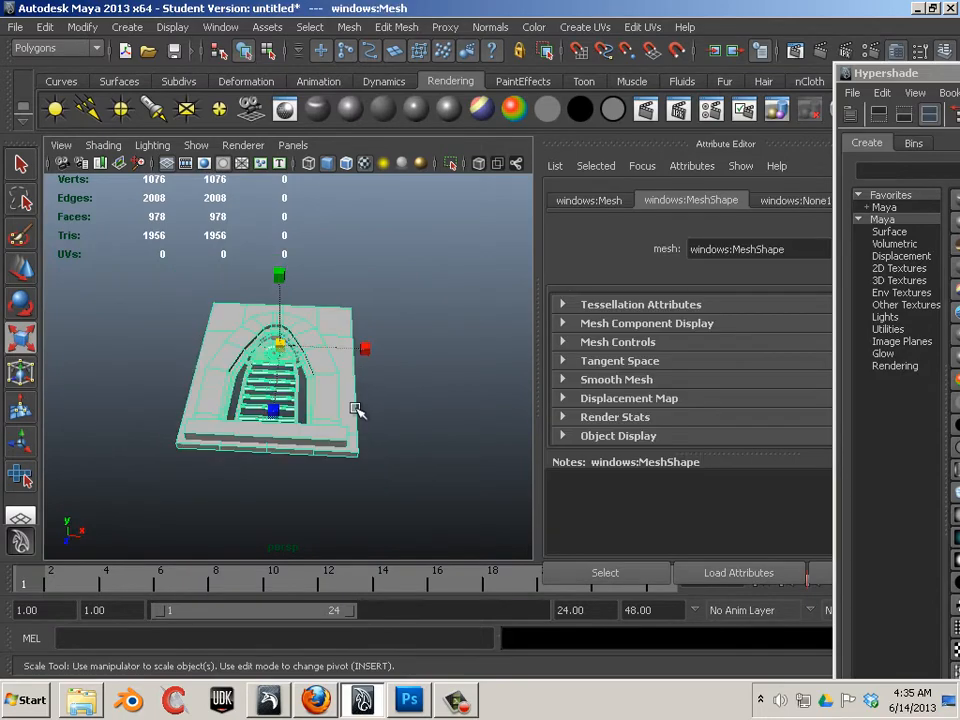
left_click_drag(364, 429, 392, 407, "alt")
right_click_drag(392, 407, 454, 432, "alt")
left_click_drag(454, 432, 422, 433, "alt")
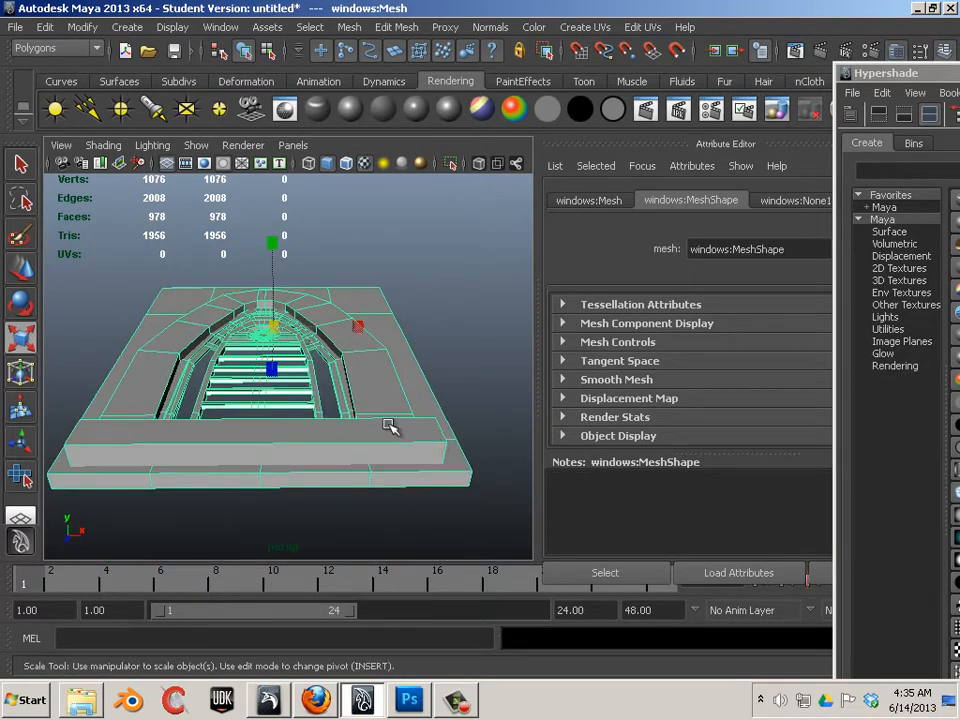
left_click(349, 27)
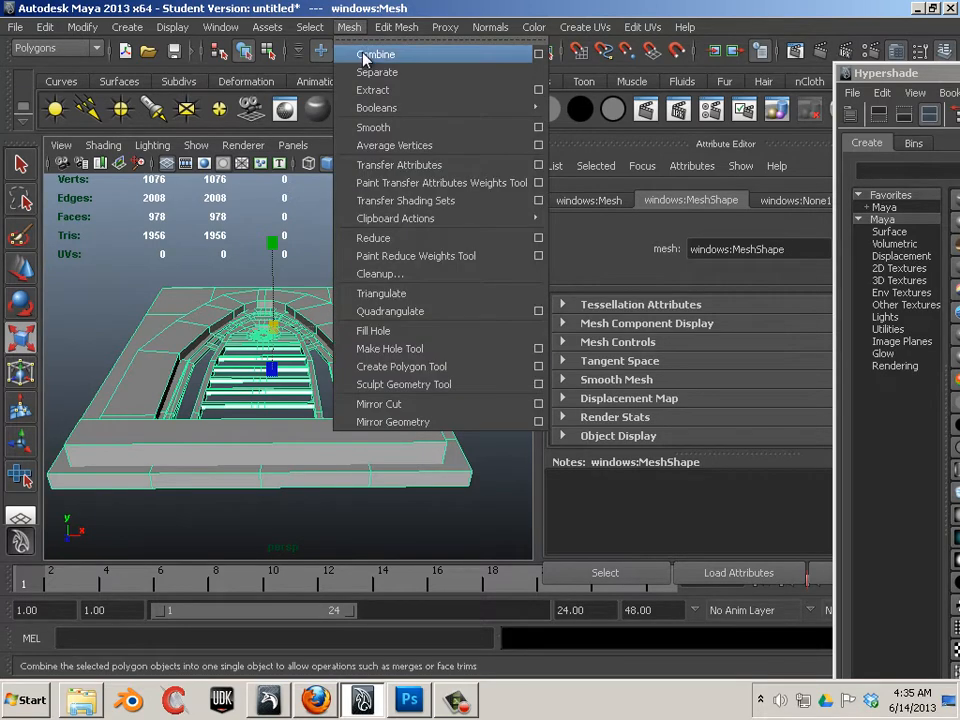
left_click(360, 72)
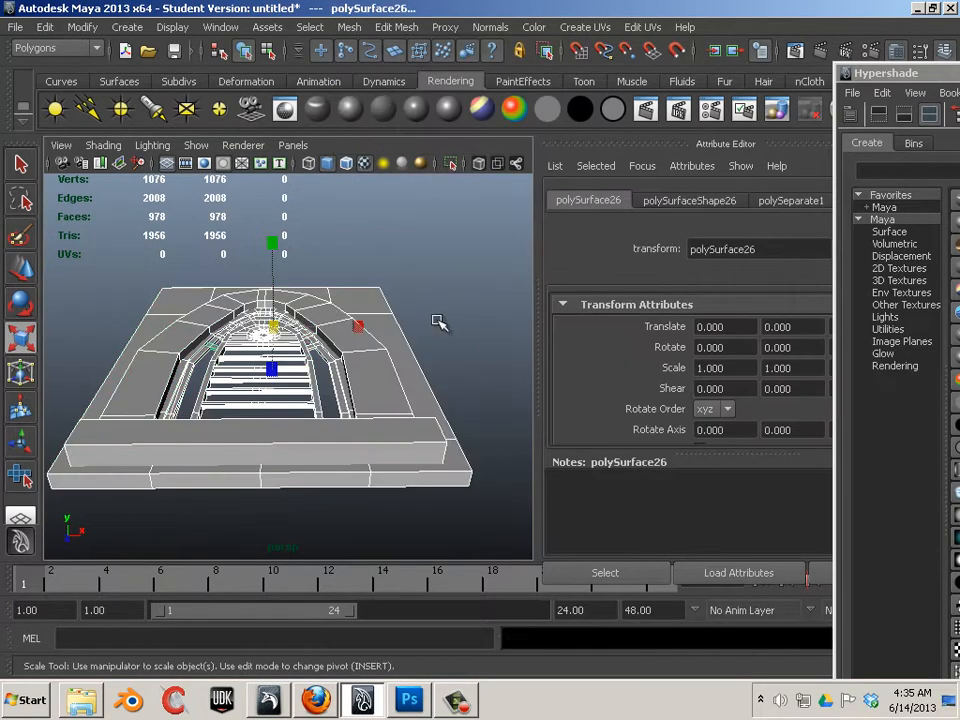
Step: Move the rectangular outer wall frame straight up about 39 units, clear of the arched window
left_click(377, 316)
left_click(22, 268)
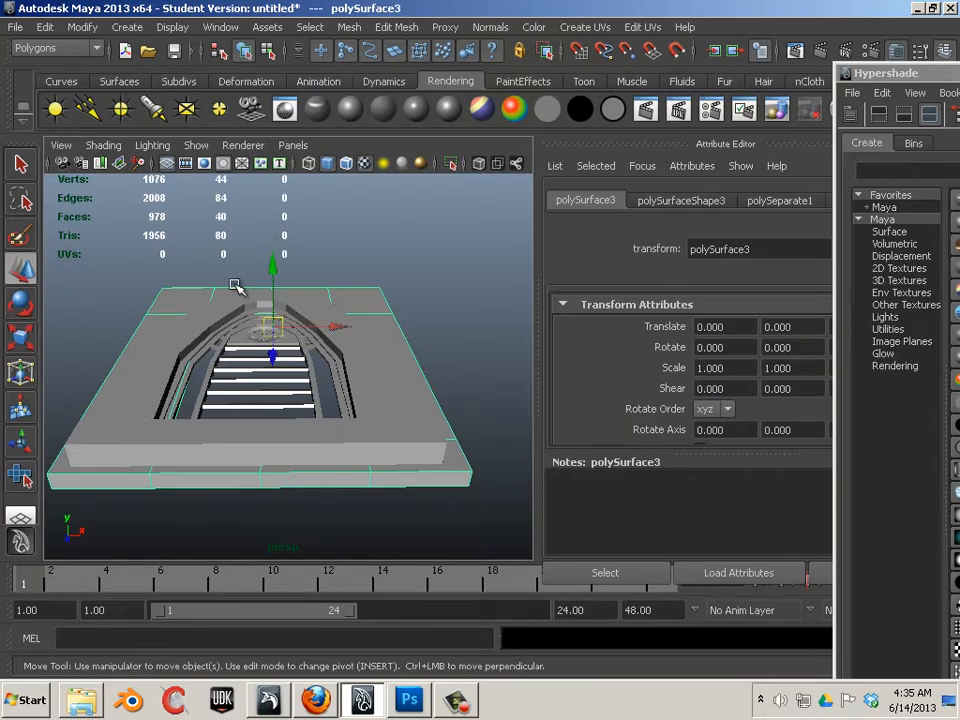
left_click_drag(274, 266, 435, 283)
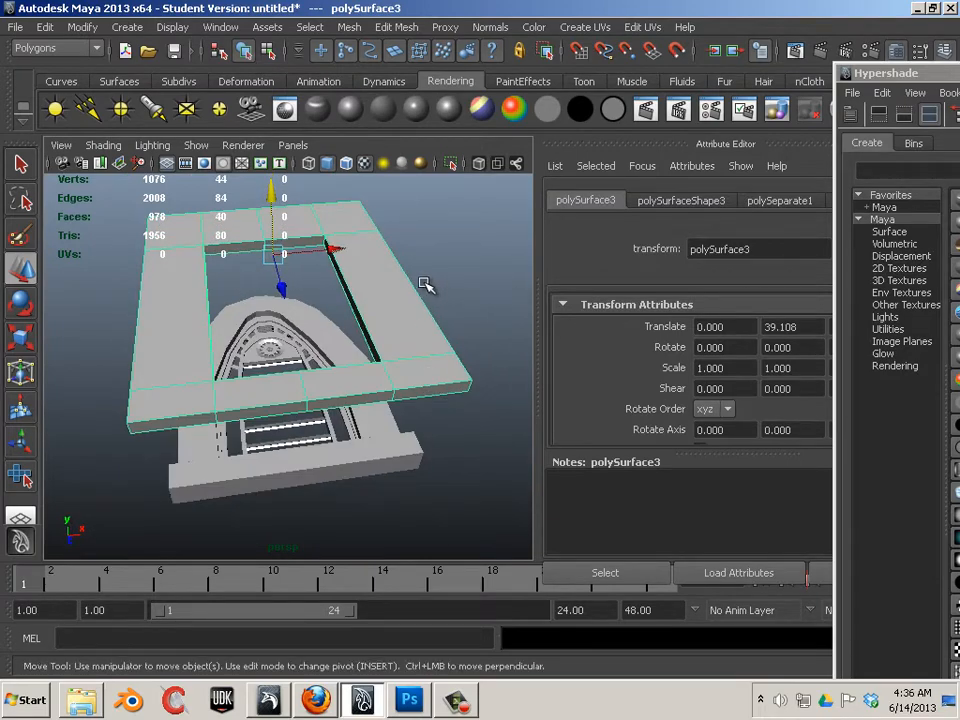
Step: Apply a planar UV mapping to the wall frame from the top view and return to the perspective view
key("space")
key("space")
key("f")
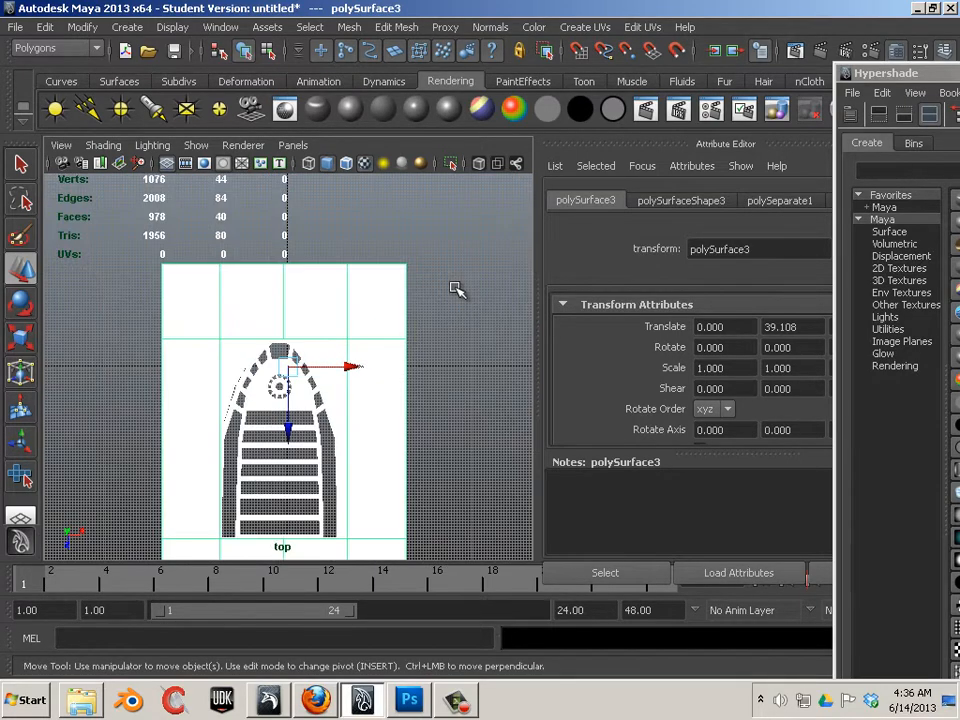
left_click(595, 30)
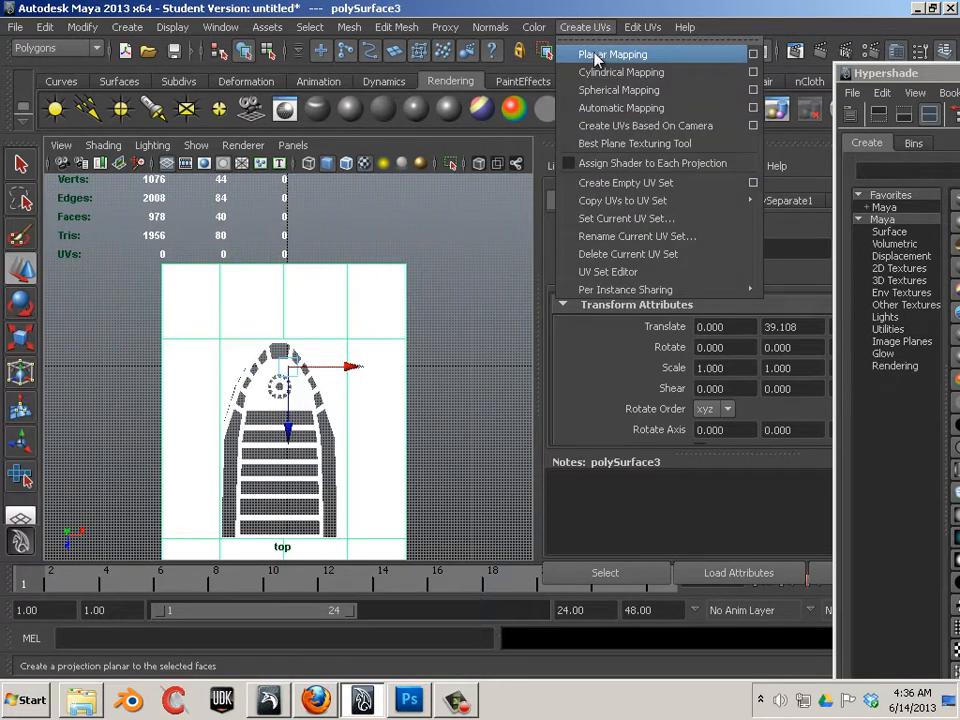
left_click(595, 55)
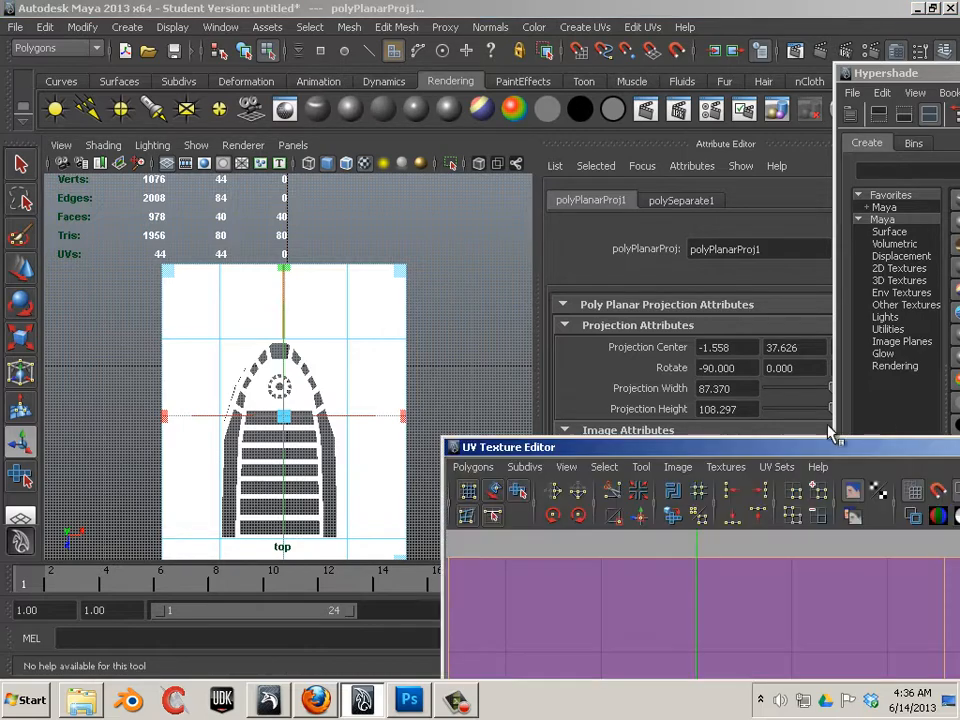
key("space")
key("space")
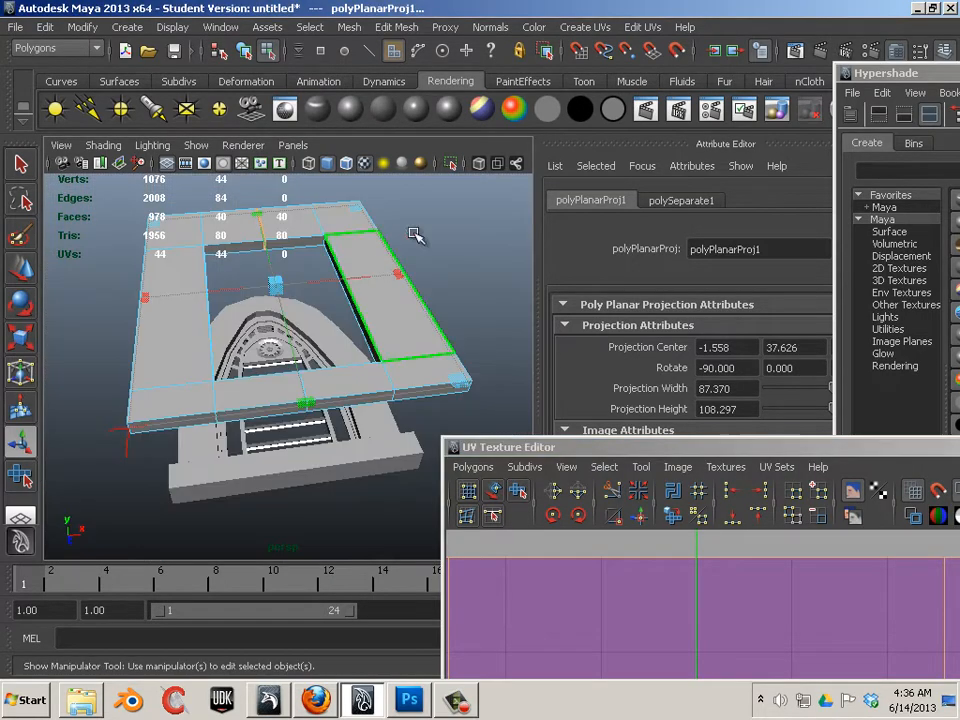
Step: Assign the Brick material from the Hypershade to the raised wall frame
left_click(920, 194)
left_click_drag(919, 189, 833, 217)
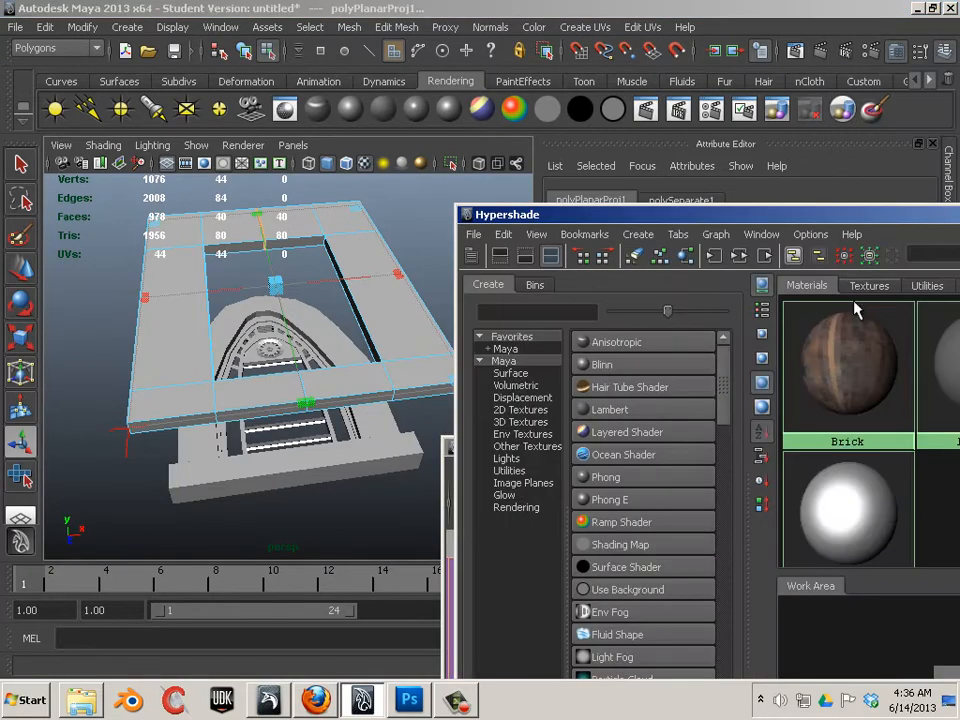
middle_click_drag(845, 338, 355, 270)
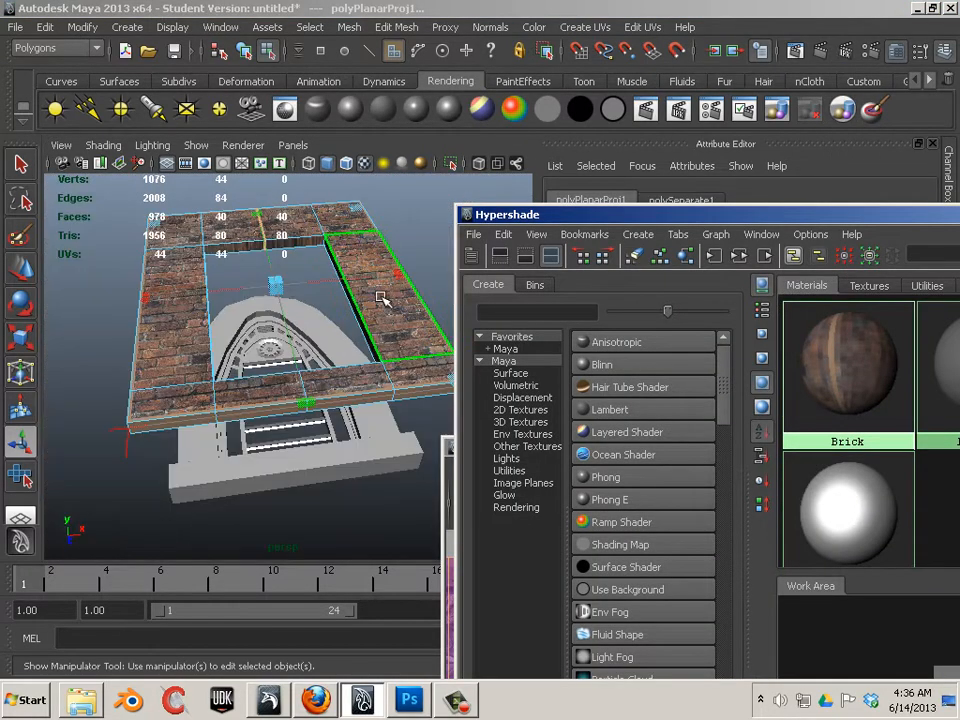
Step: Select the lower outer edges along the first sides of the raised brick wall frame
left_click_drag(383, 298, 292, 242, "alt")
left_click(293, 386)
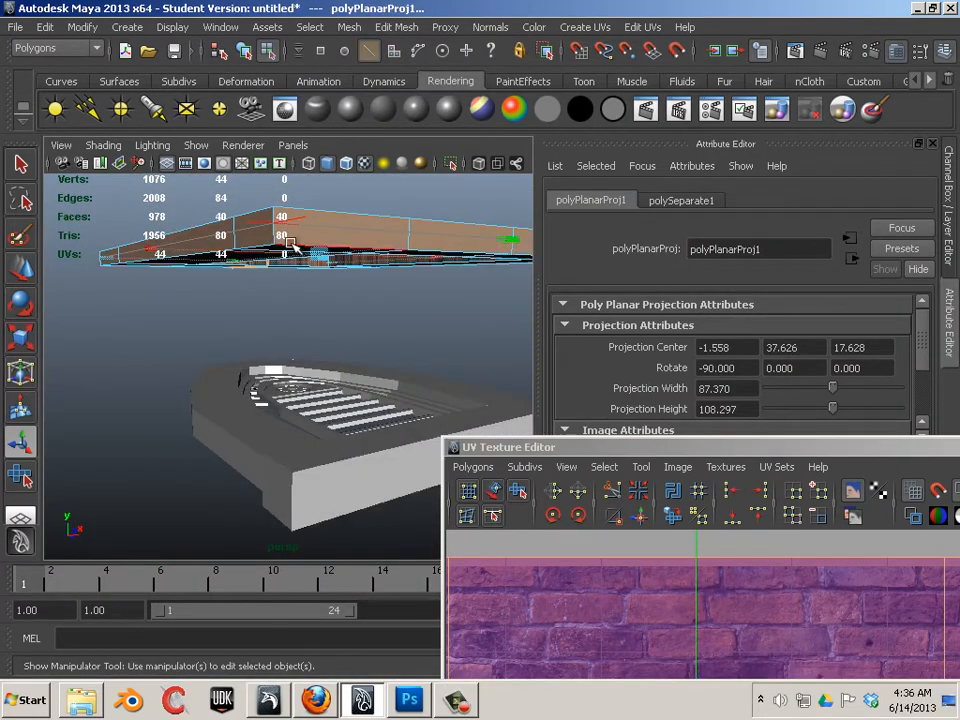
double_click(291, 247)
left_click_drag(302, 293, 252, 238, "alt")
middle_click_drag(252, 238, 250, 348, "alt")
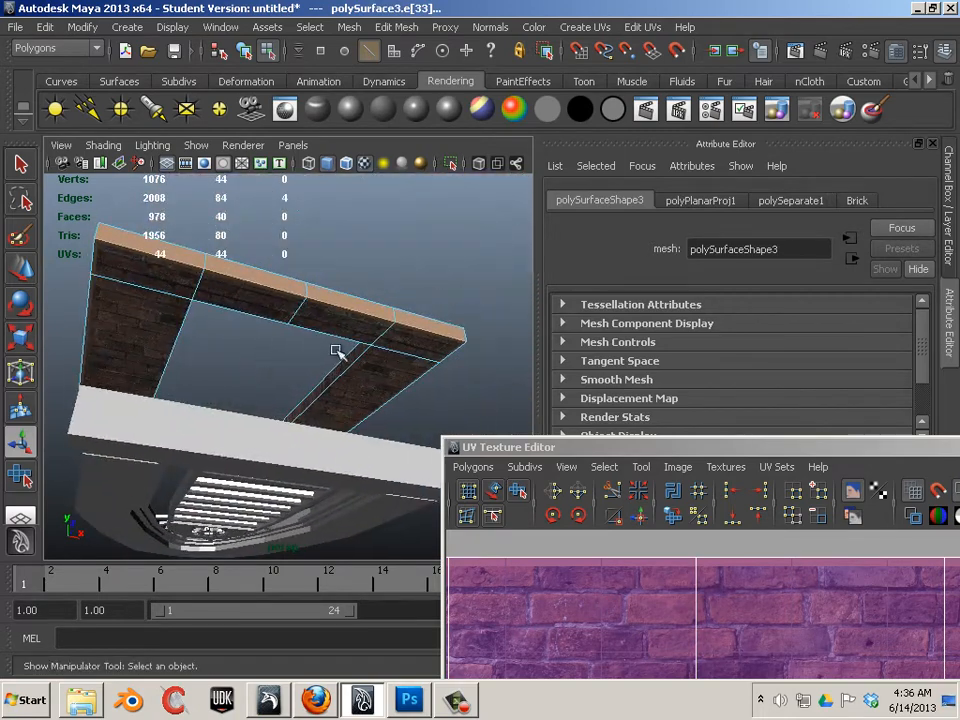
left_click_drag(336, 352, 317, 326, "alt")
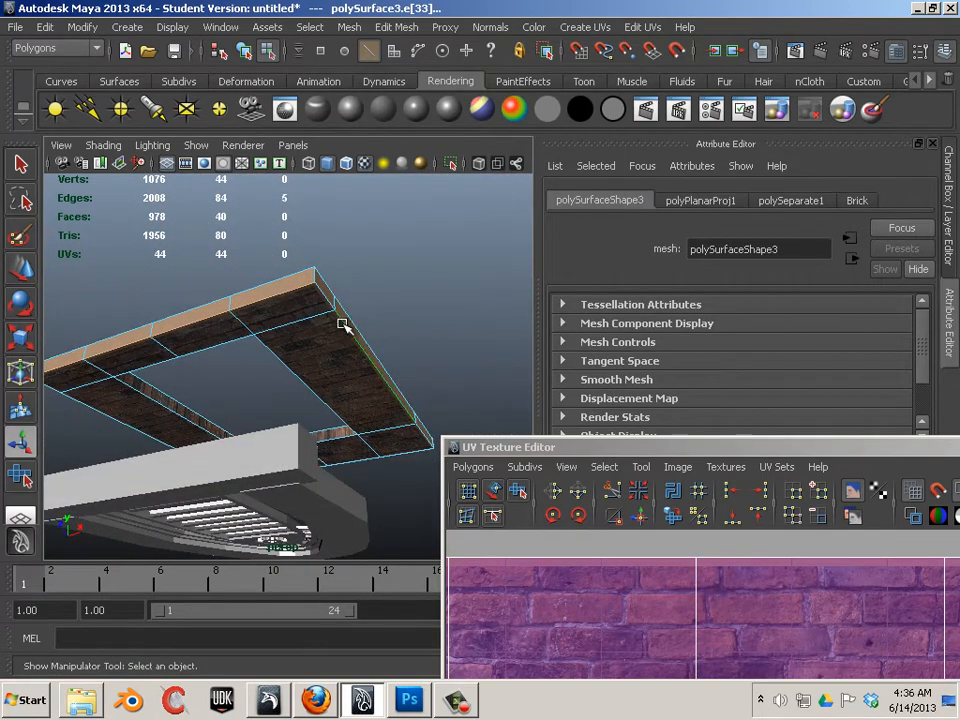
left_click_drag(377, 345, 296, 297, "alt")
double_click(324, 397, "shift")
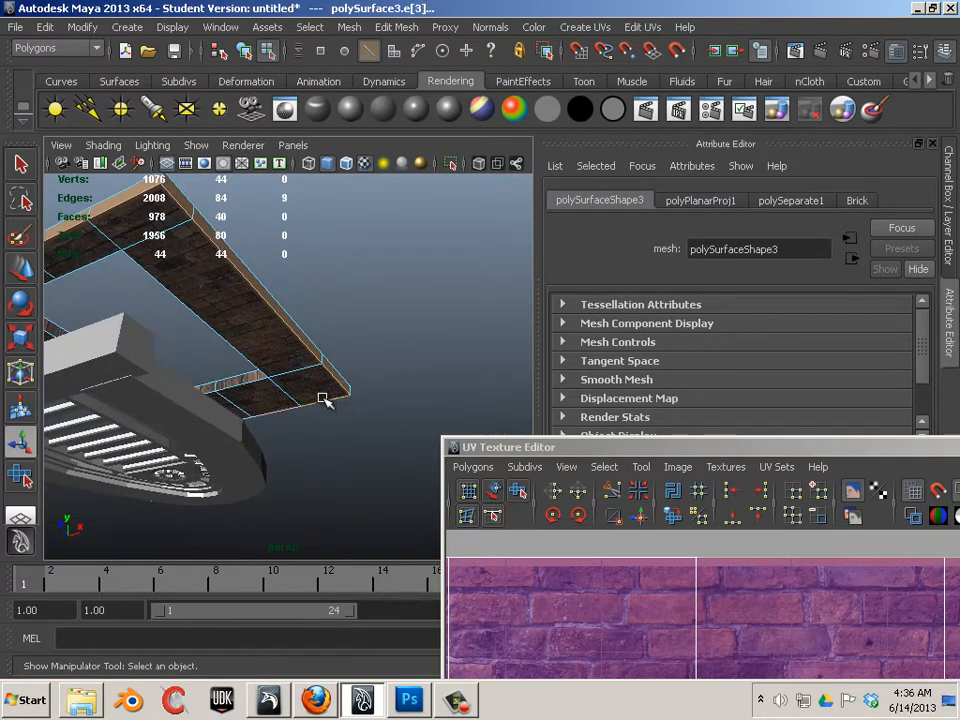
left_click_drag(228, 390, 353, 429, "alt")
left_click_drag(264, 404, 259, 319, "alt")
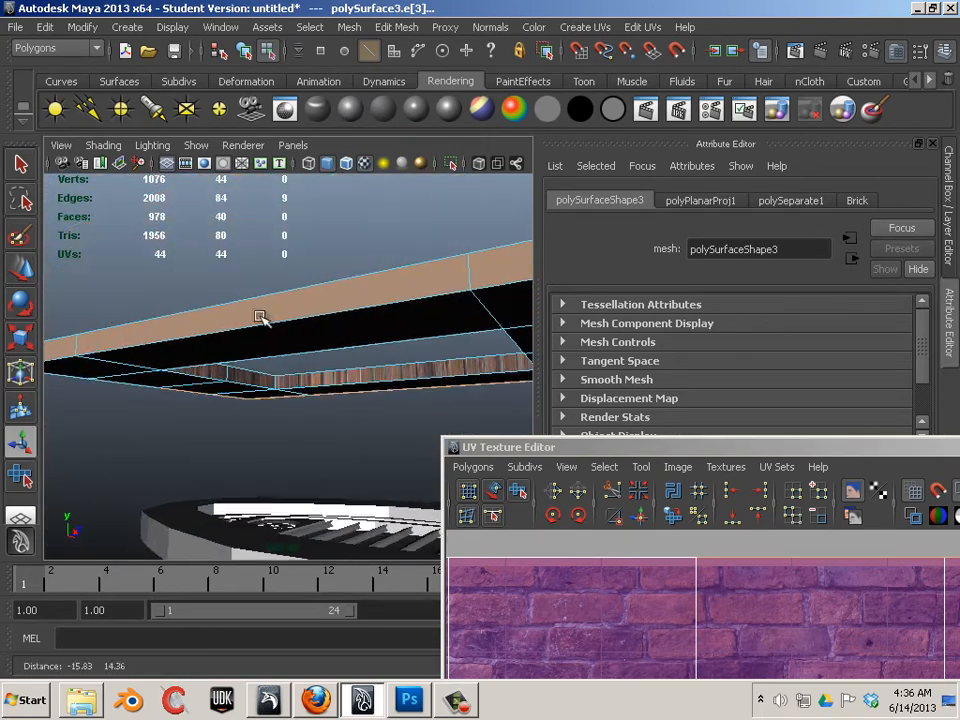
Step: Add the remaining outer perimeter edges of the wall frame to the edge selection
left_click(246, 332, "shift")
left_click_drag(355, 345, 192, 313, "alt")
left_click(181, 311, "shift")
left_click_drag(375, 343, 171, 413, "alt")
left_click(158, 402, "shift")
left_click_drag(375, 364, 336, 300, "alt")
left_click(322, 401, "shift")
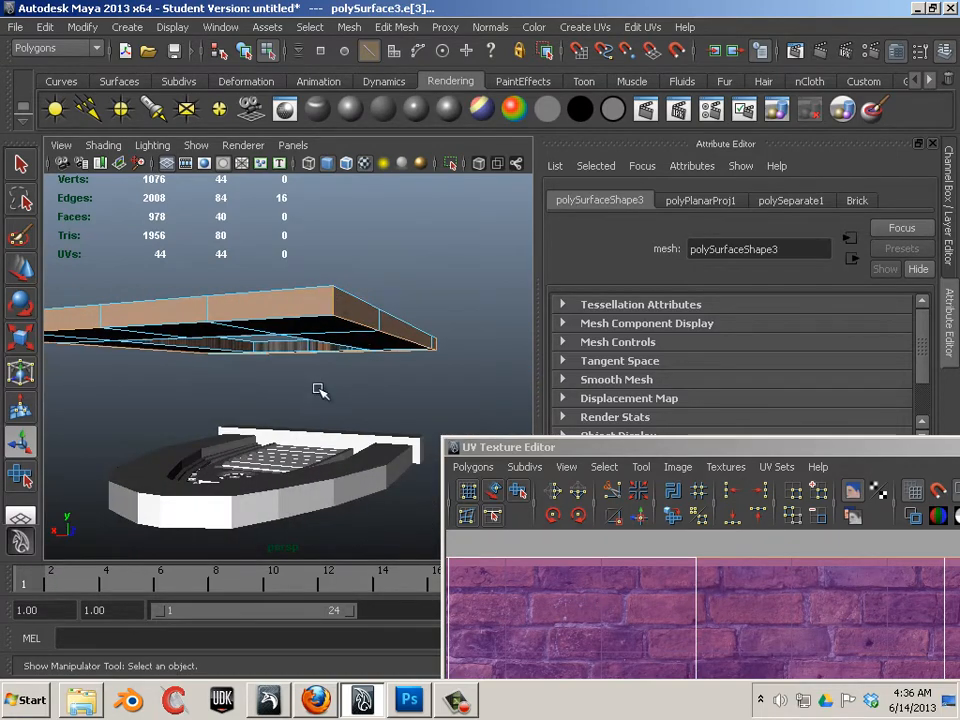
left_click_drag(320, 390, 317, 369, "alt")
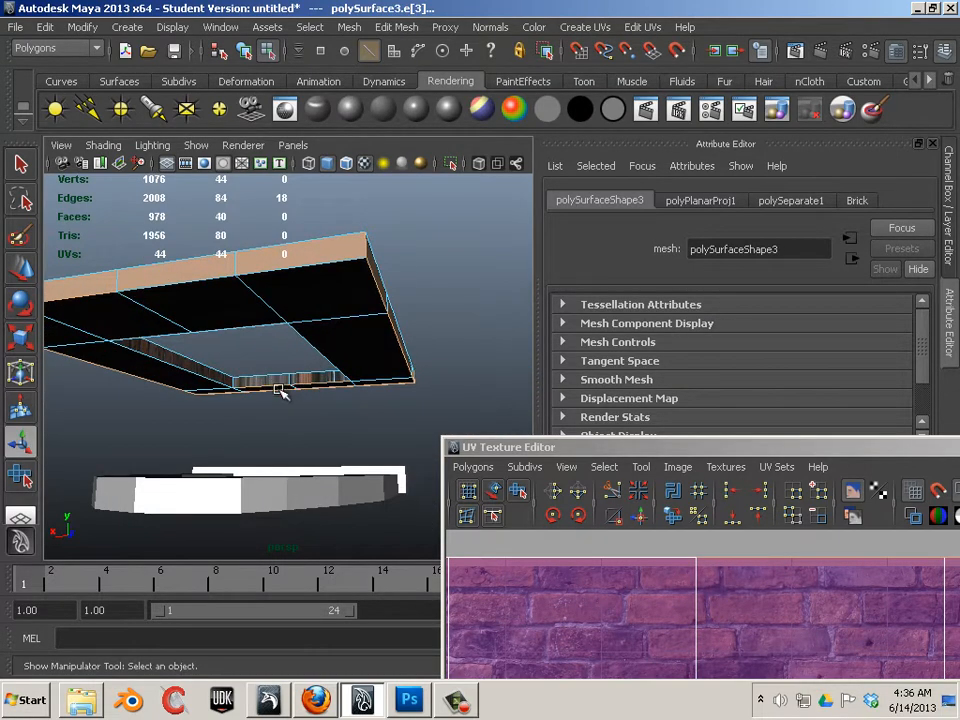
Step: Add the lower edges along the first sides of the wall frame's inner opening to the selection
left_click_drag(320, 432, 369, 401, "alt")
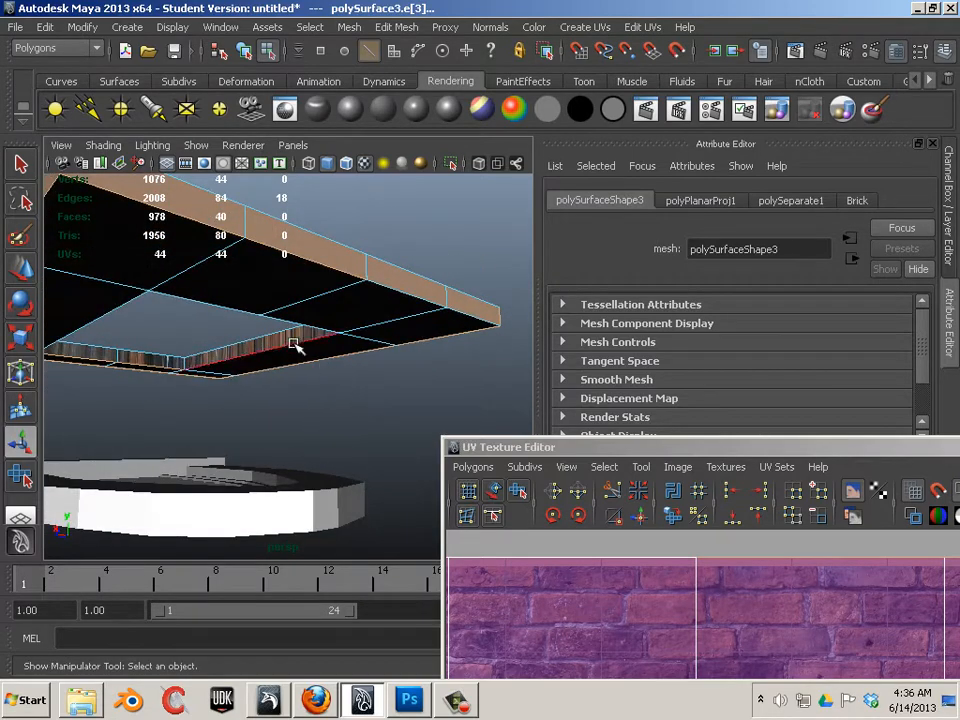
left_click_drag(297, 355, 392, 338, "alt")
left_click(358, 338, "shift")
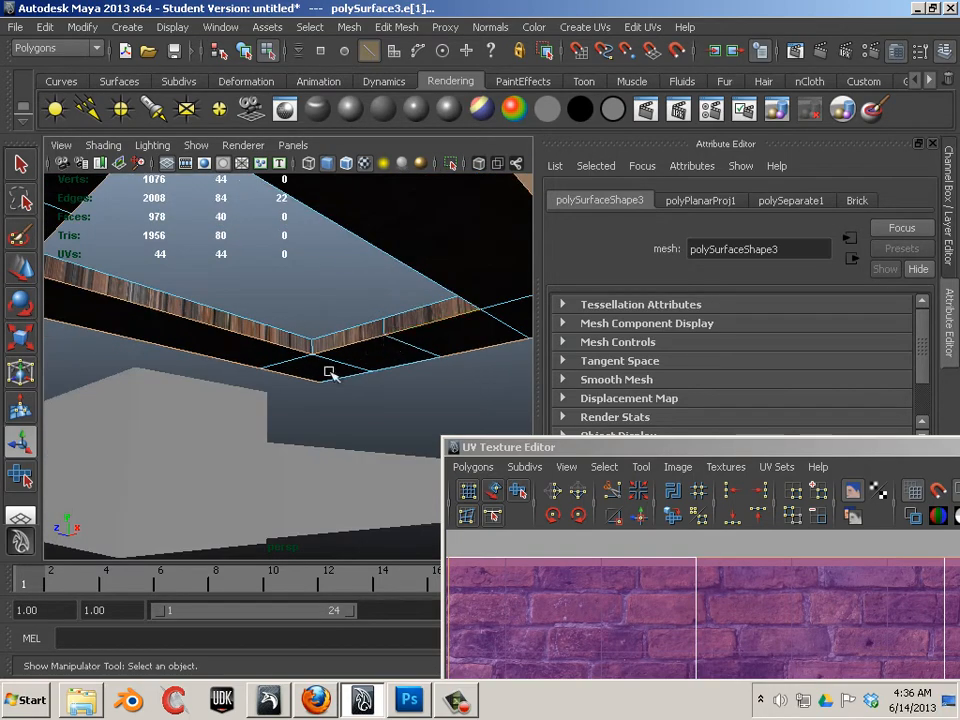
left_click_drag(331, 373, 215, 386, "alt")
left_click(474, 345, "shift")
left_click(381, 388, "shift")
left_click(317, 360, "shift")
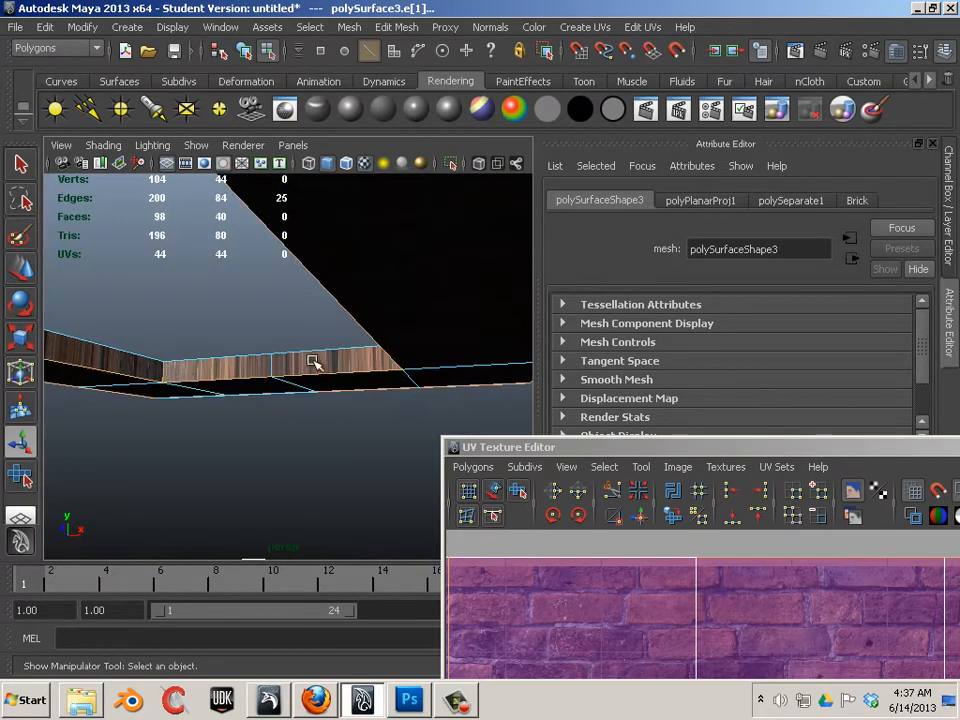
Step: Add the last edges of the inner opening to the selection and cut the UVs along all selected edges
left_click_drag(317, 360, 191, 338, "alt")
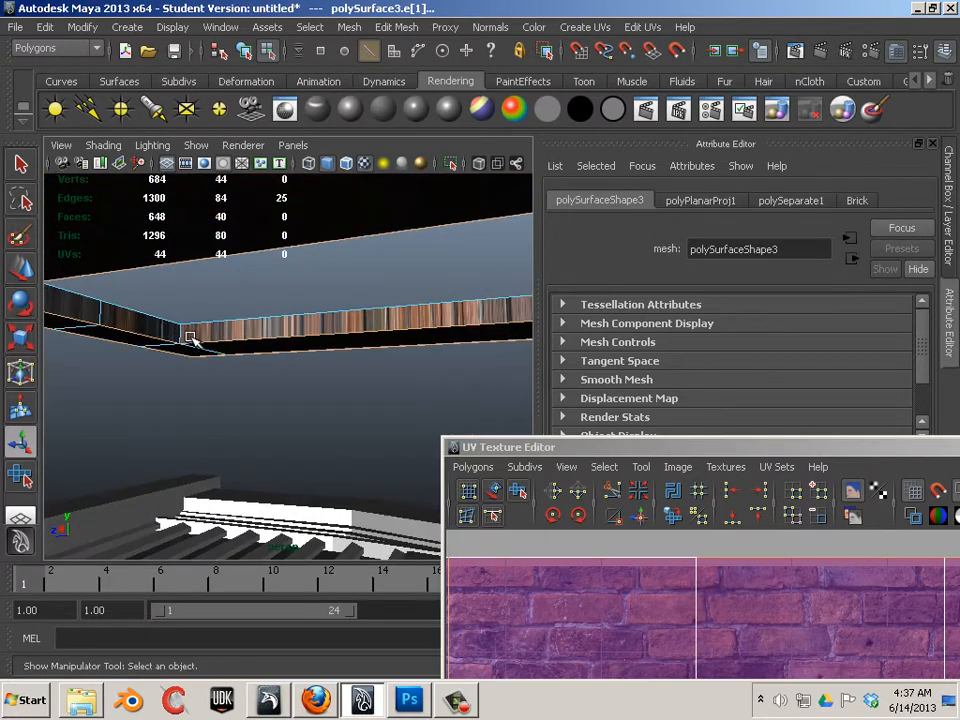
left_click(343, 345, "shift")
left_click_drag(343, 347, 183, 340, "alt")
right_click_drag(317, 370, 171, 349, "alt")
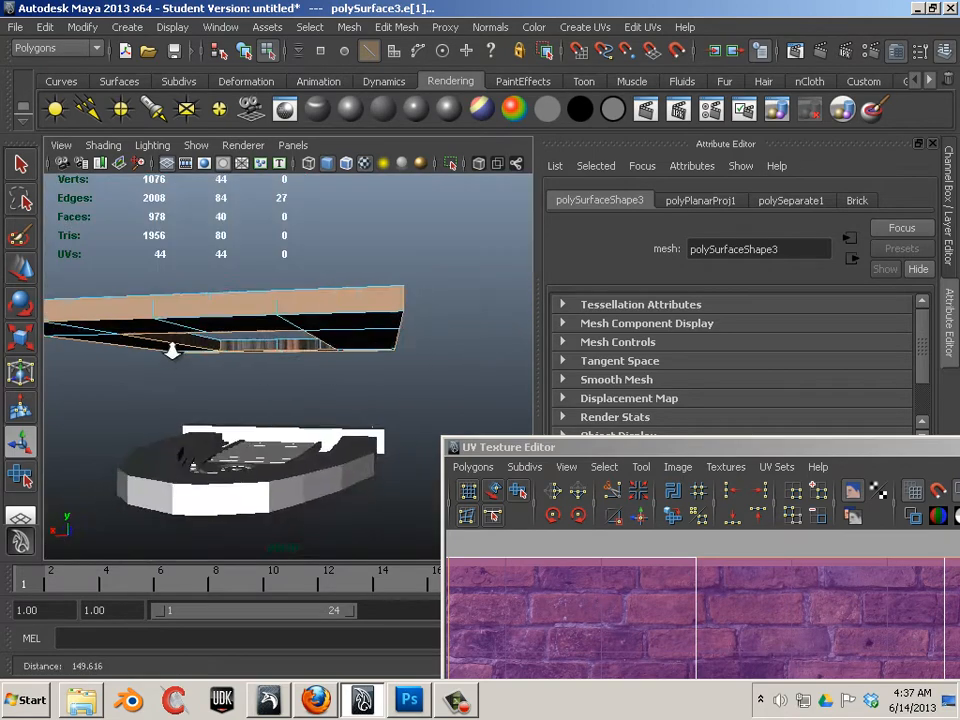
left_click_drag(171, 349, 469, 399, "alt")
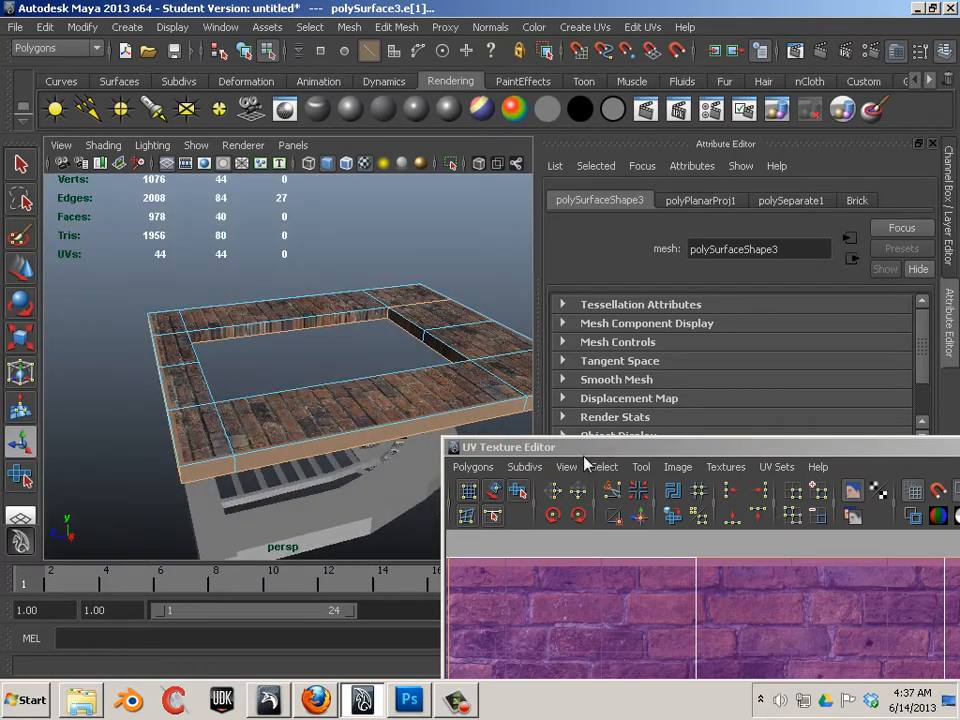
left_click(614, 493)
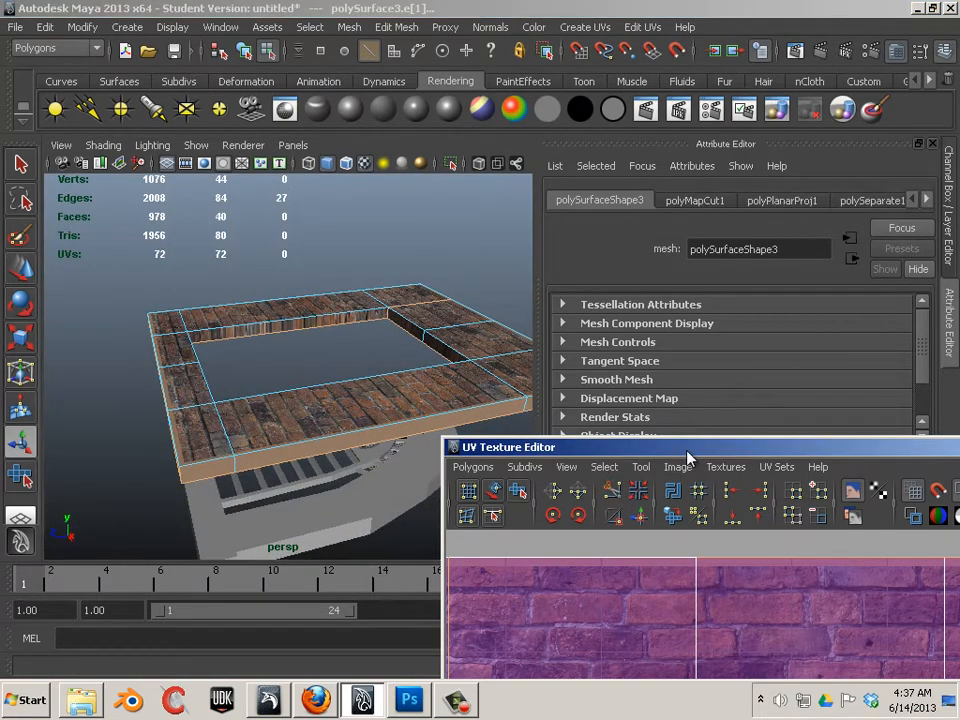
Step: Try to separate the cut UVs by selecting a shell in the UV Texture Editor and moving it horizontally toward negative U
left_click_drag(540, 447, 218, 100)
scroll(447, 254, "down", 7)
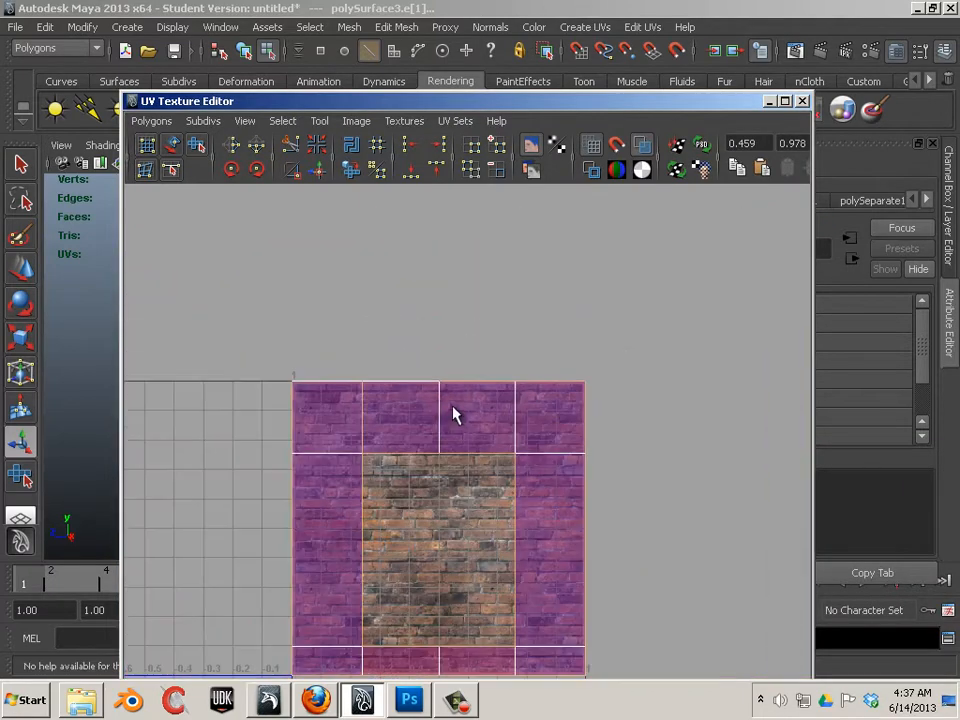
right_click_drag(452, 405, 504, 397)
left_click(514, 390)
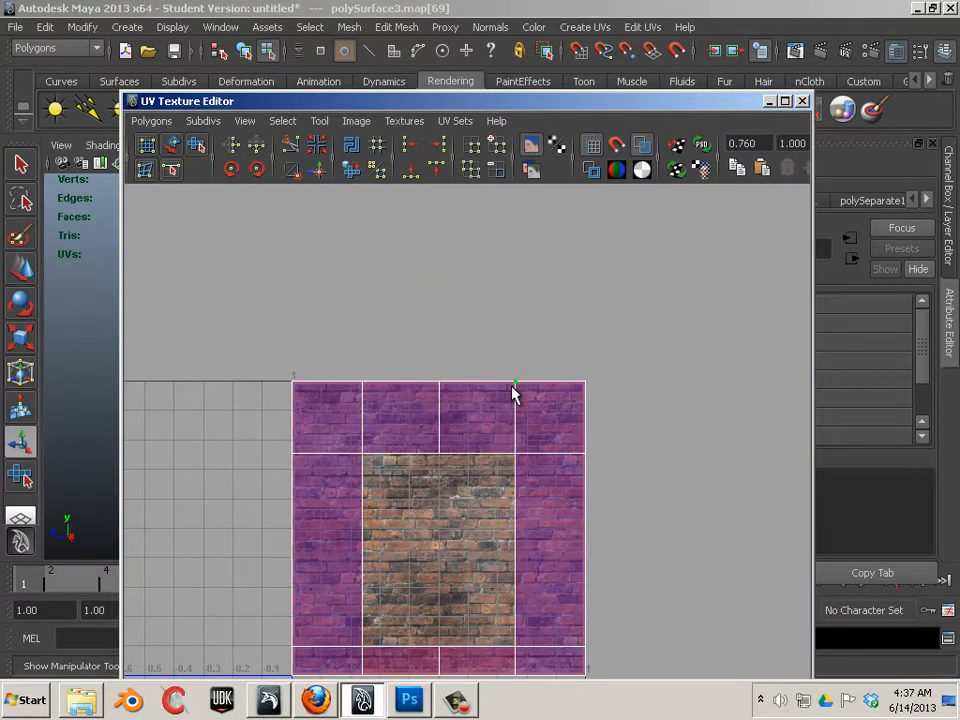
right_click_drag(514, 390, 534, 371, "ctrl")
scroll(519, 379, "down", 8)
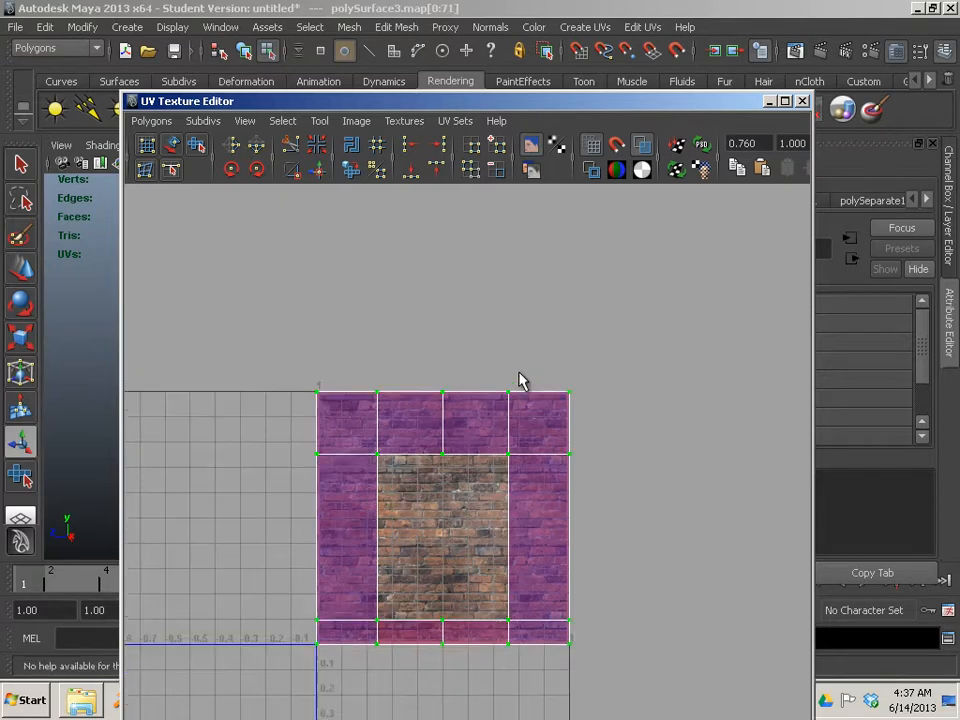
key("w")
left_click_drag(562, 482, 542, 476)
left_click_drag(274, 104, 540, 147)
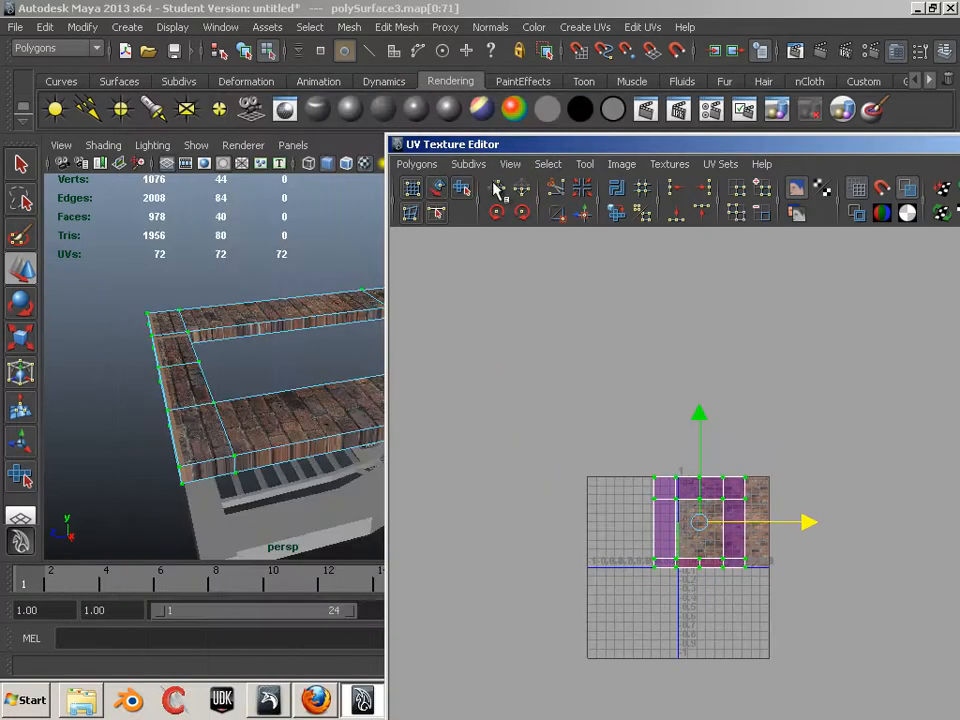
Step: Undo the last UV shell move
scroll(257, 343, "up", 5)
left_click(243, 352)
scroll(240, 356, "down", 6)
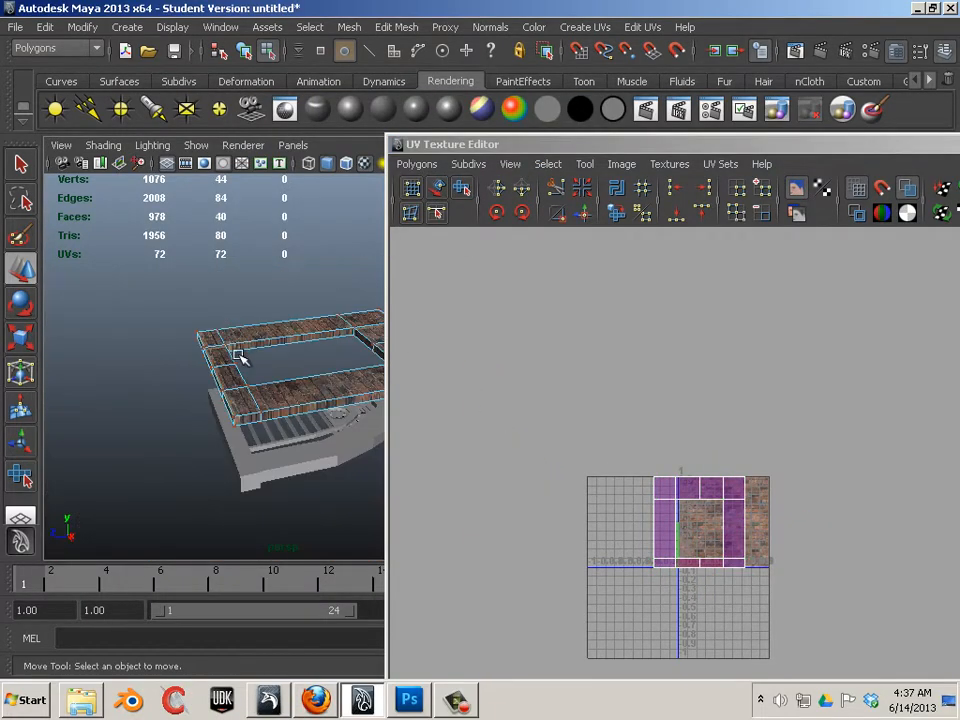
left_click_drag(240, 357, 317, 346, "alt")
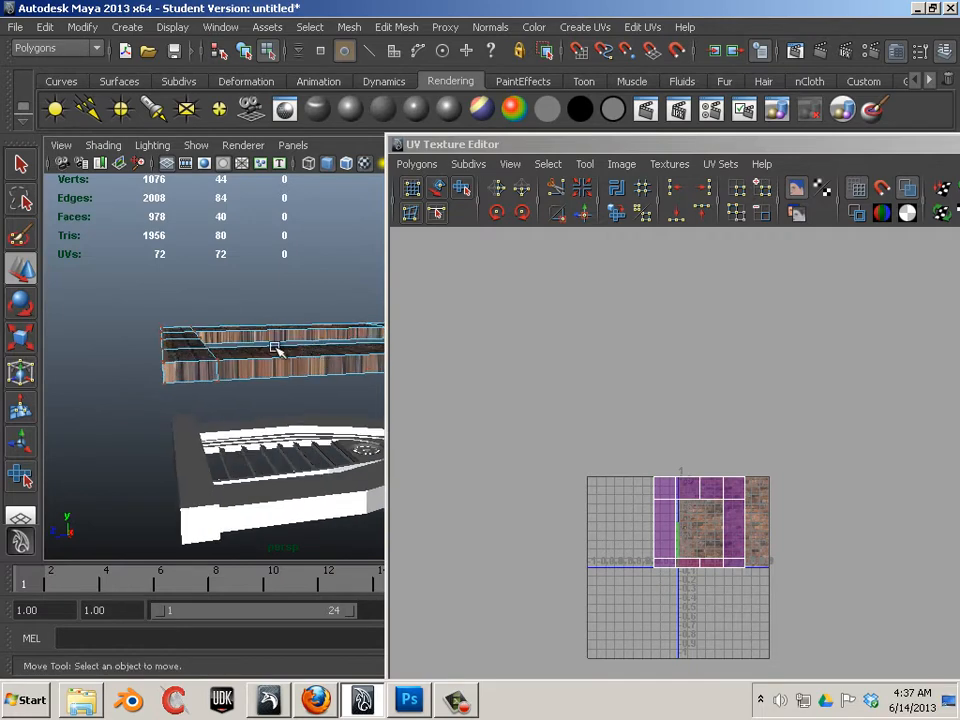
key("ctrl+z")
key("ctrl+z")
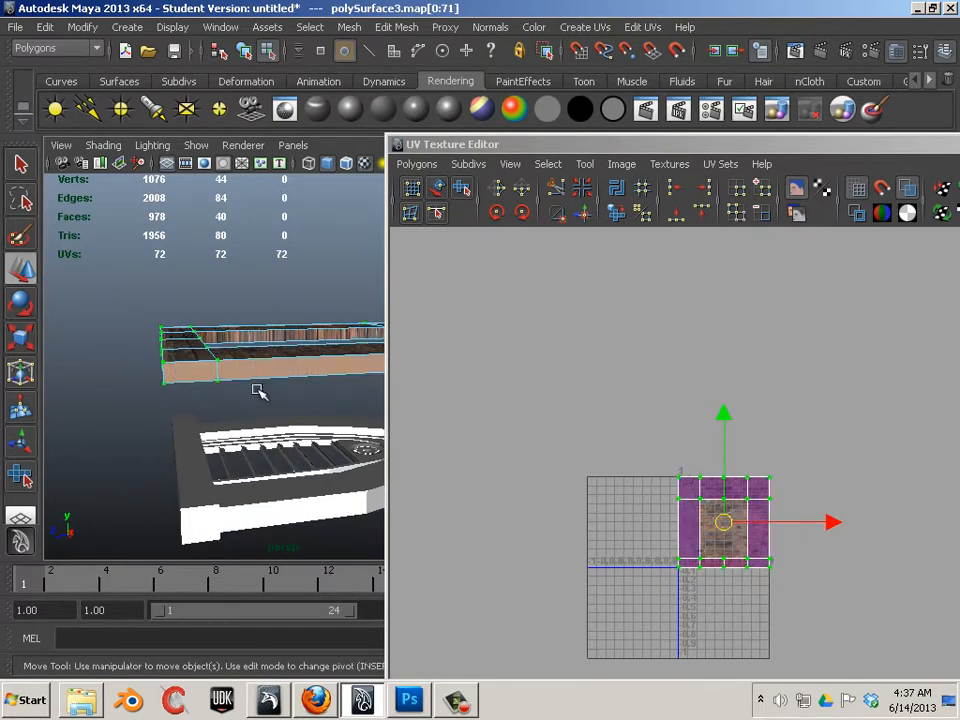
Step: Reselect the outer edges around the underside of the wall frame
left_click_drag(257, 398, 274, 375, "alt")
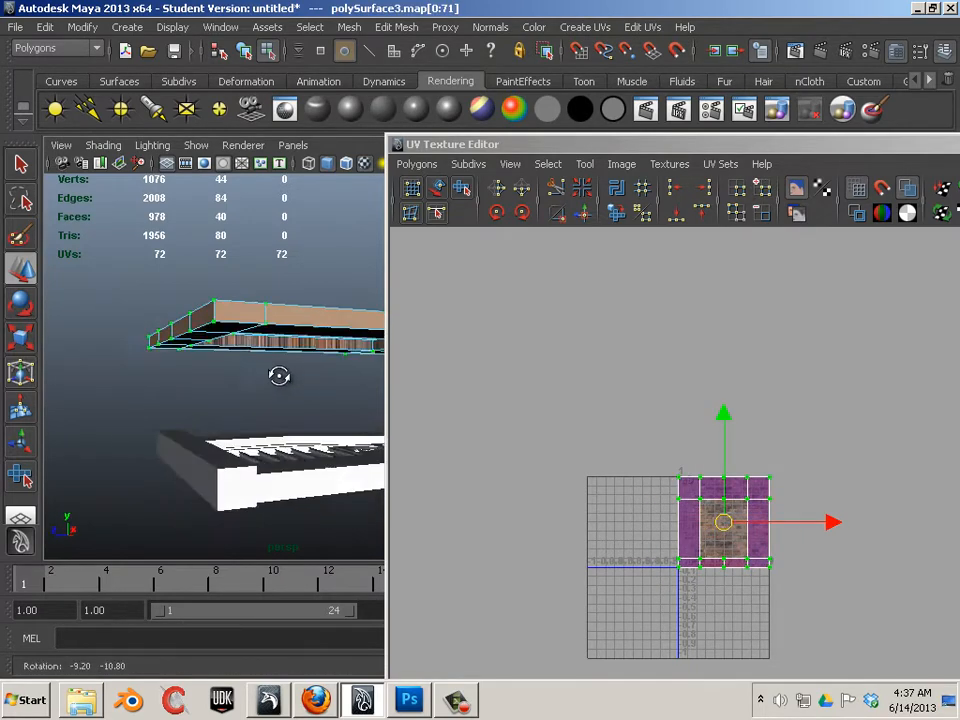
right_click_drag(274, 375, 311, 409, "alt")
left_click_drag(311, 409, 230, 308, "alt")
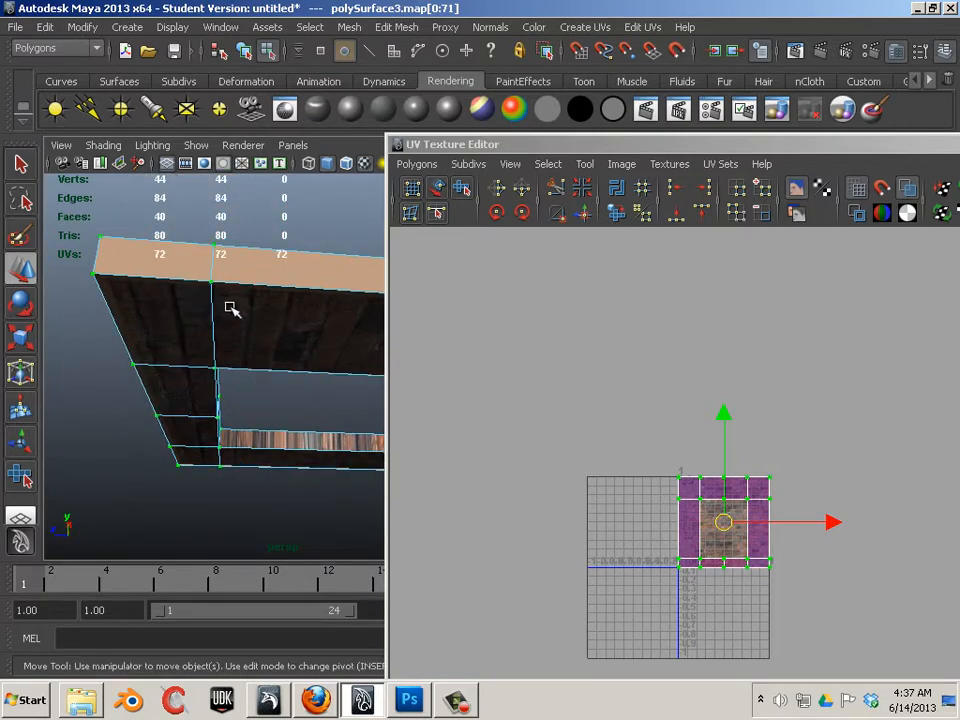
right_click_drag(245, 285, 261, 230)
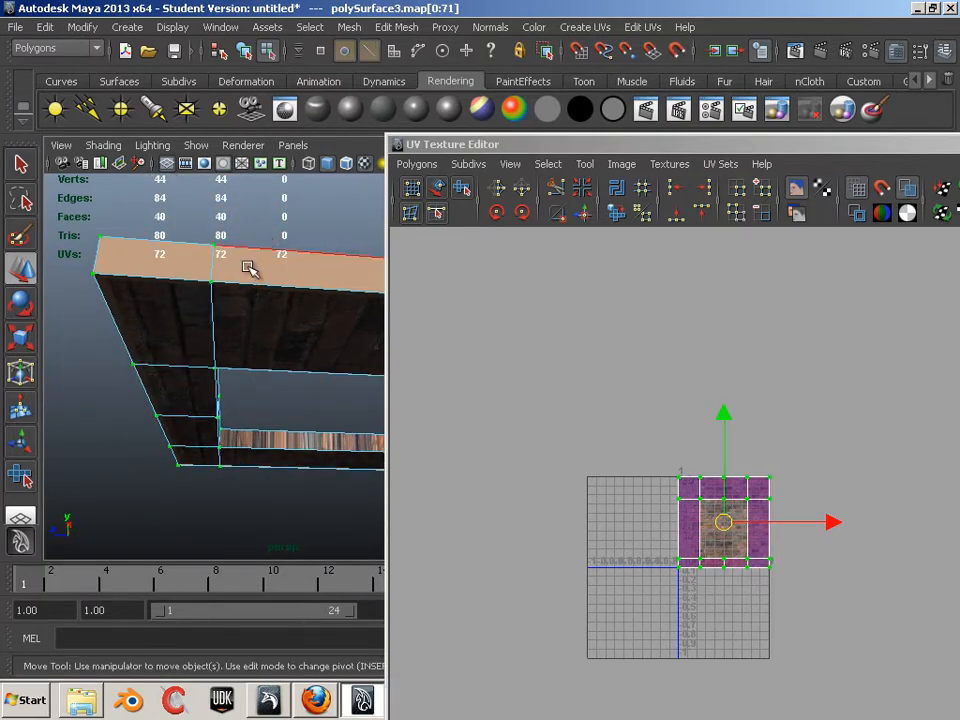
double_click(247, 286)
left_click_drag(223, 318, 206, 331, "alt")
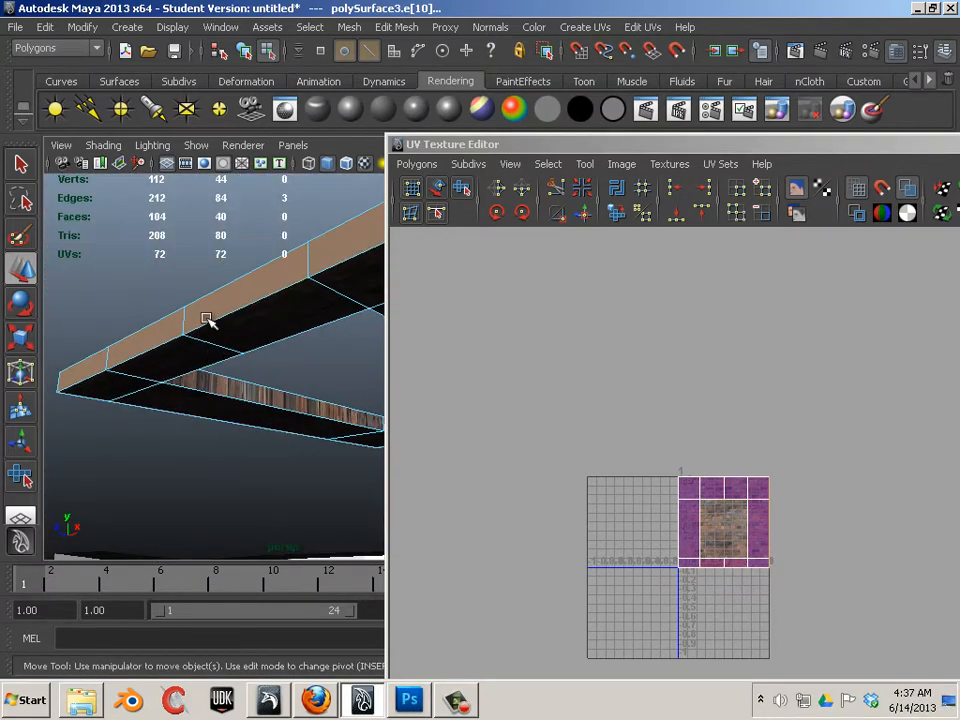
left_click_drag(208, 379, 135, 401, "alt")
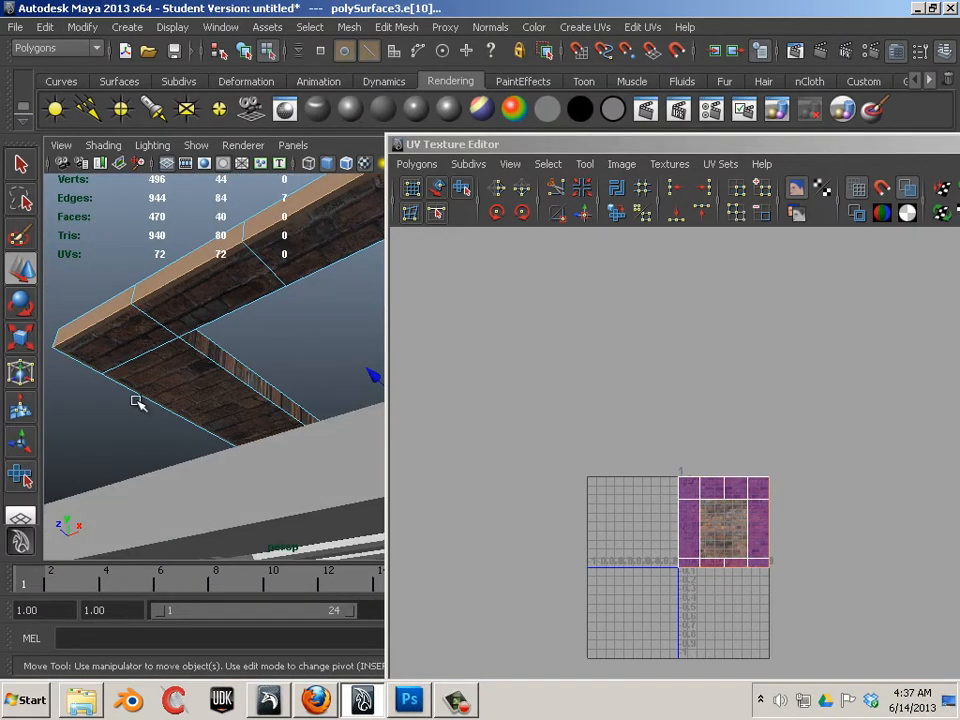
left_click_drag(219, 362, 195, 362, "alt")
right_click_drag(195, 362, 245, 374, "alt")
middle_click_drag(245, 374, 166, 372, "alt")
left_click_drag(166, 372, 184, 353, "alt")
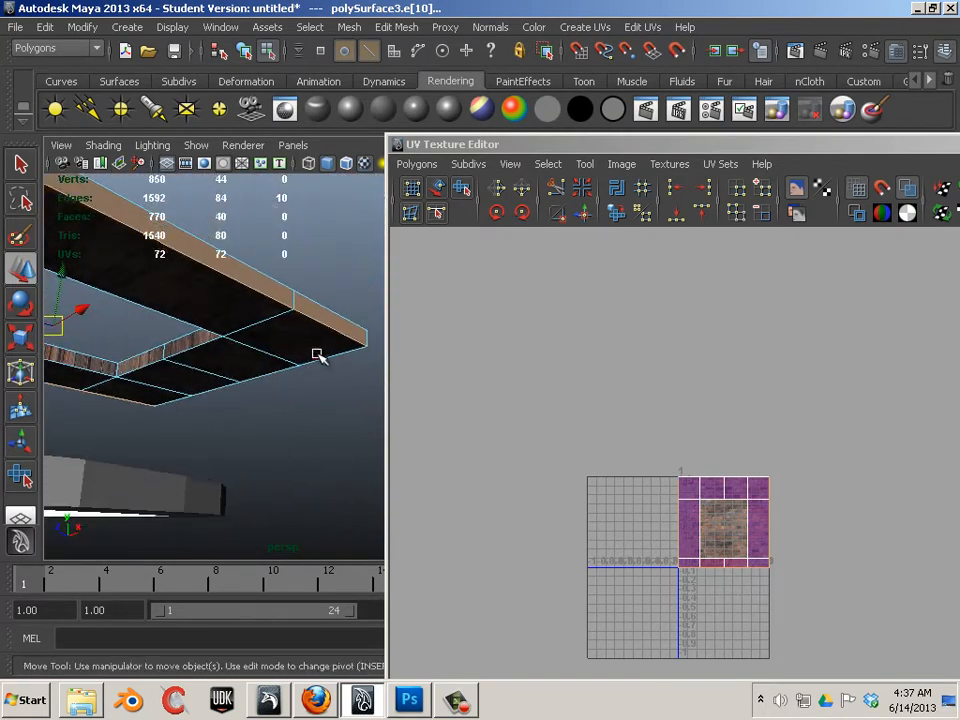
left_click(318, 361, "shift")
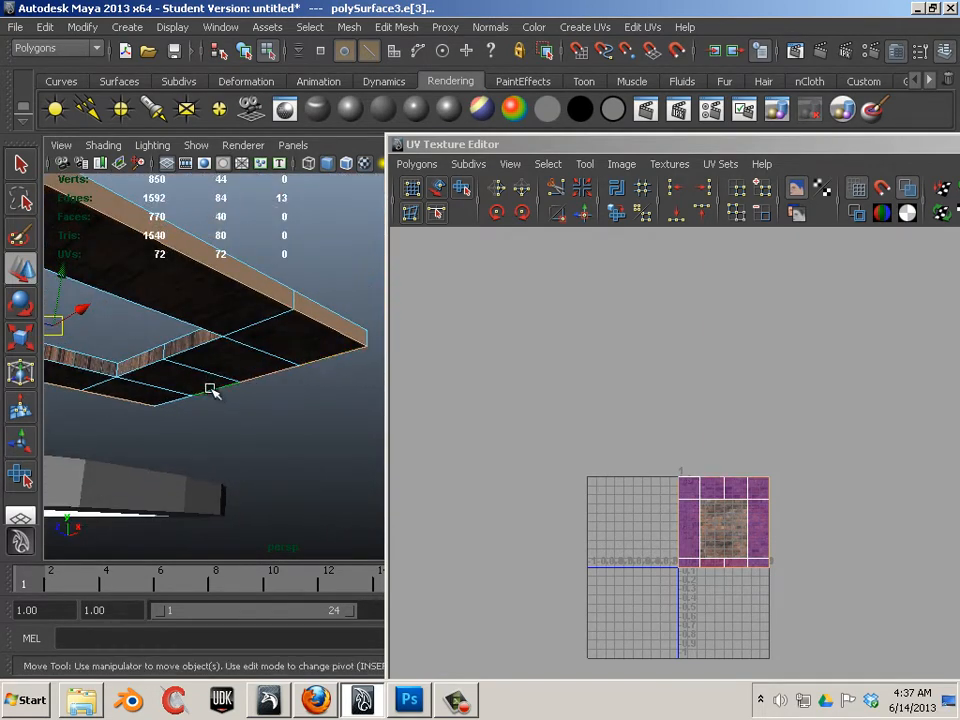
Step: Add the inner opening's lower edges to the selection and cut the UVs along all of them
left_click_drag(158, 380, 220, 358, "alt")
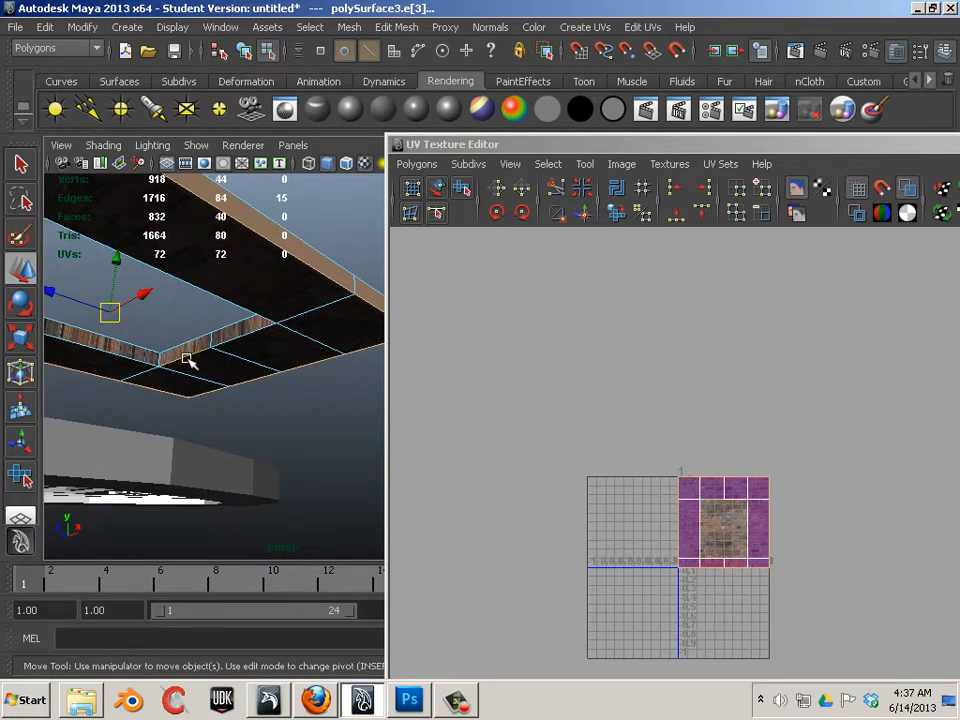
left_click_drag(166, 386, 170, 313, "alt")
left_click(199, 308, "shift")
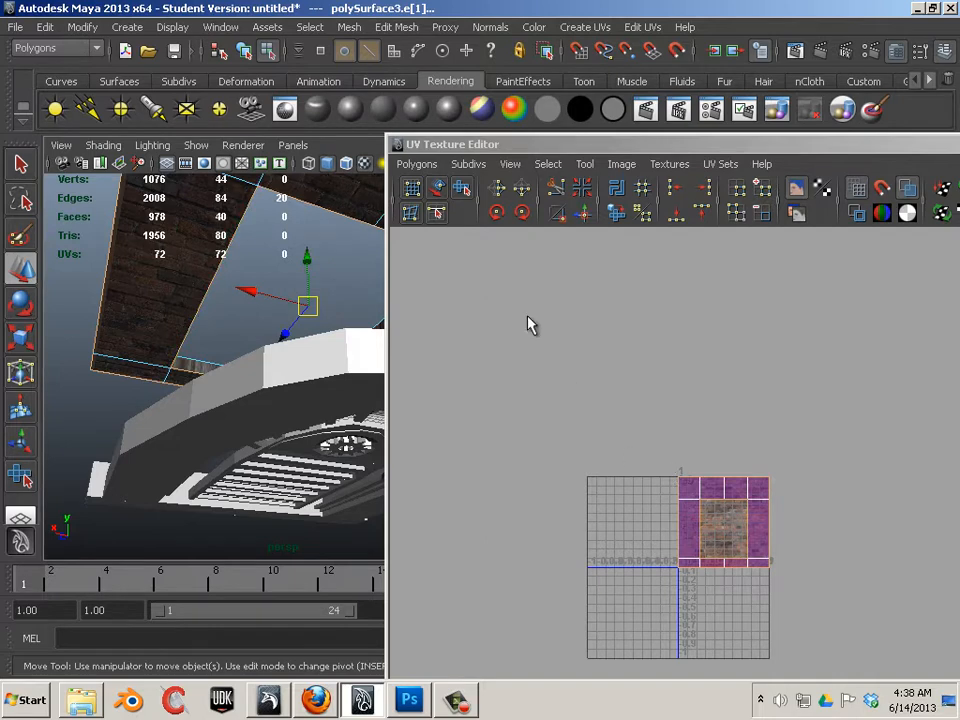
left_click(557, 187)
Step: Select the underside's separated UV shell and move it horizontally toward negative U, clear of the brick texture tile
right_click_drag(745, 466, 776, 487)
left_click(746, 479)
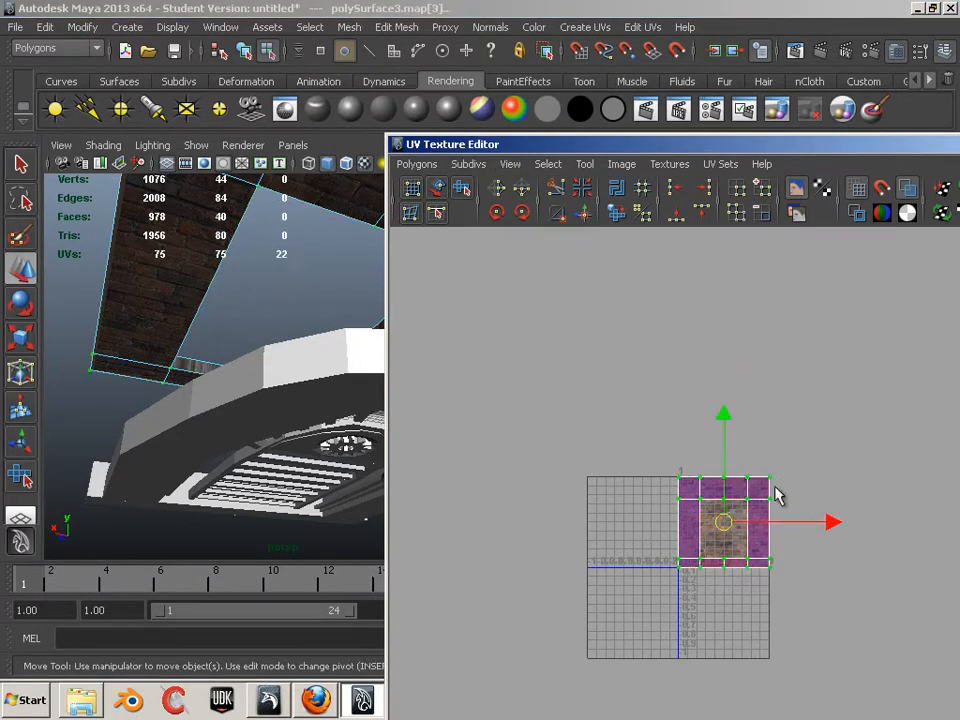
left_click_drag(840, 528, 736, 527)
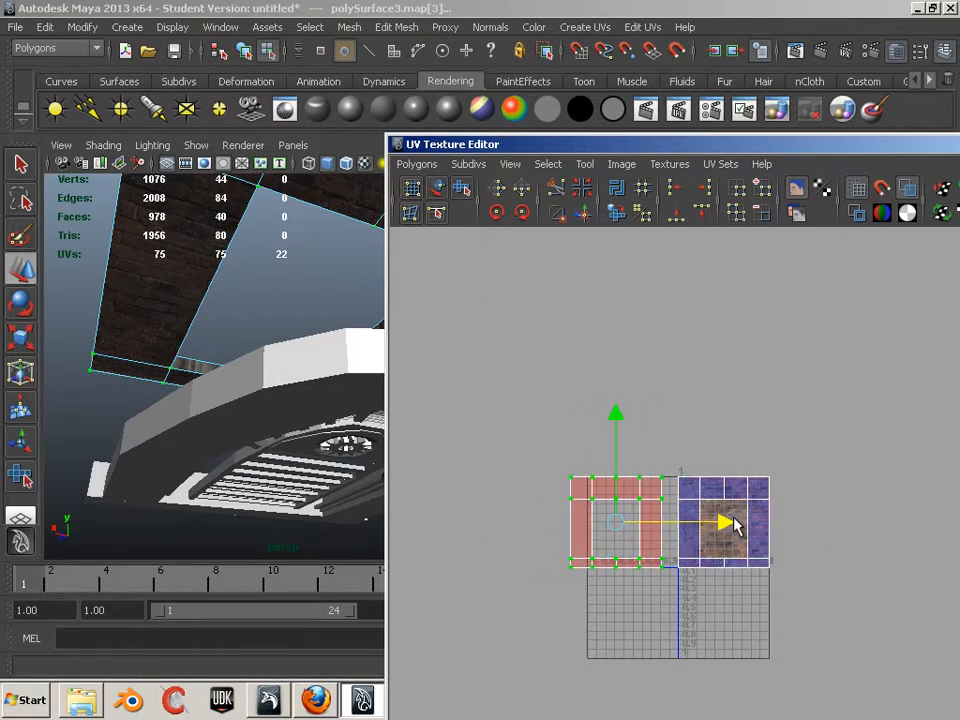
Step: Select the four short vertical edges at the inner corners of the wall frame's opening and cut the UVs along them
left_click_drag(237, 240, 186, 328, "alt")
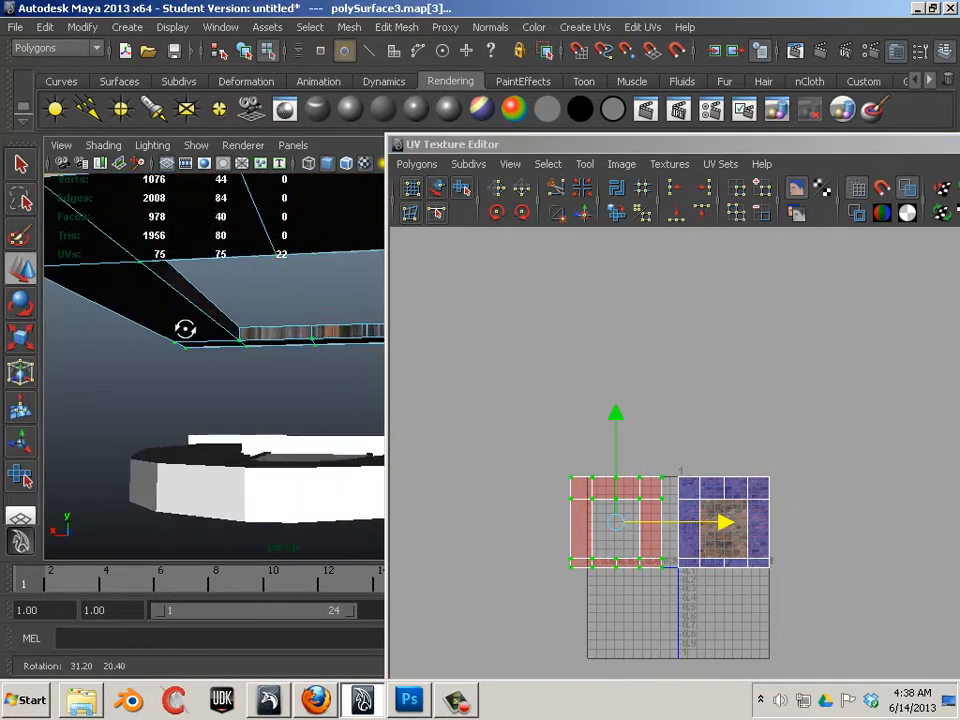
right_click_drag(186, 328, 272, 328, "alt")
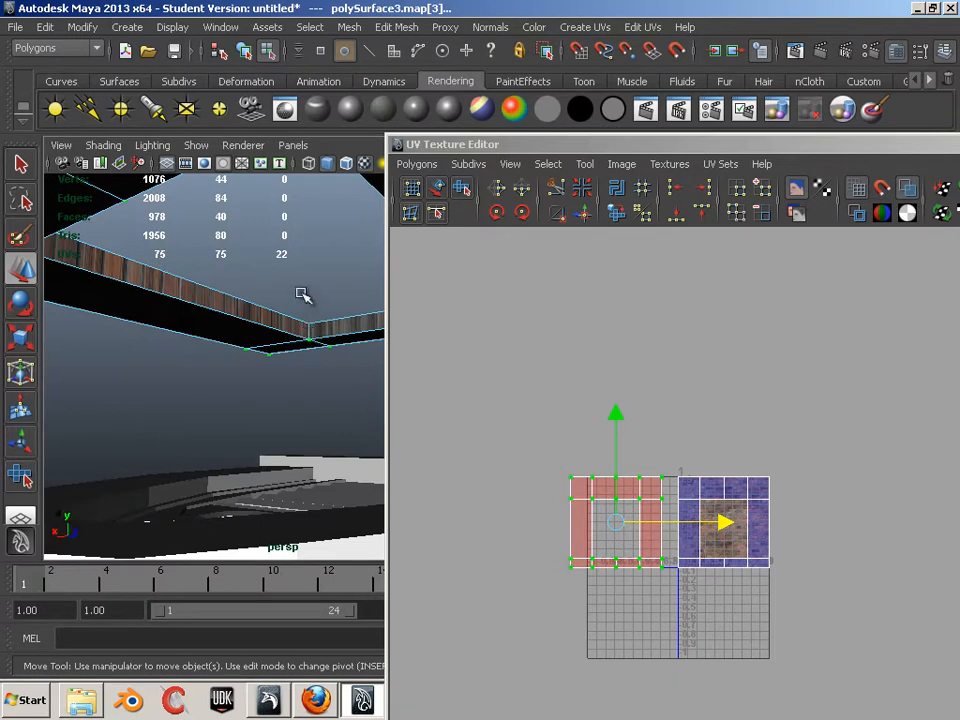
left_click(310, 333)
left_click_drag(310, 333, 172, 367, "alt")
left_click(211, 361, "shift")
left_click(230, 355, "shift")
left_click_drag(289, 320, 204, 326, "alt")
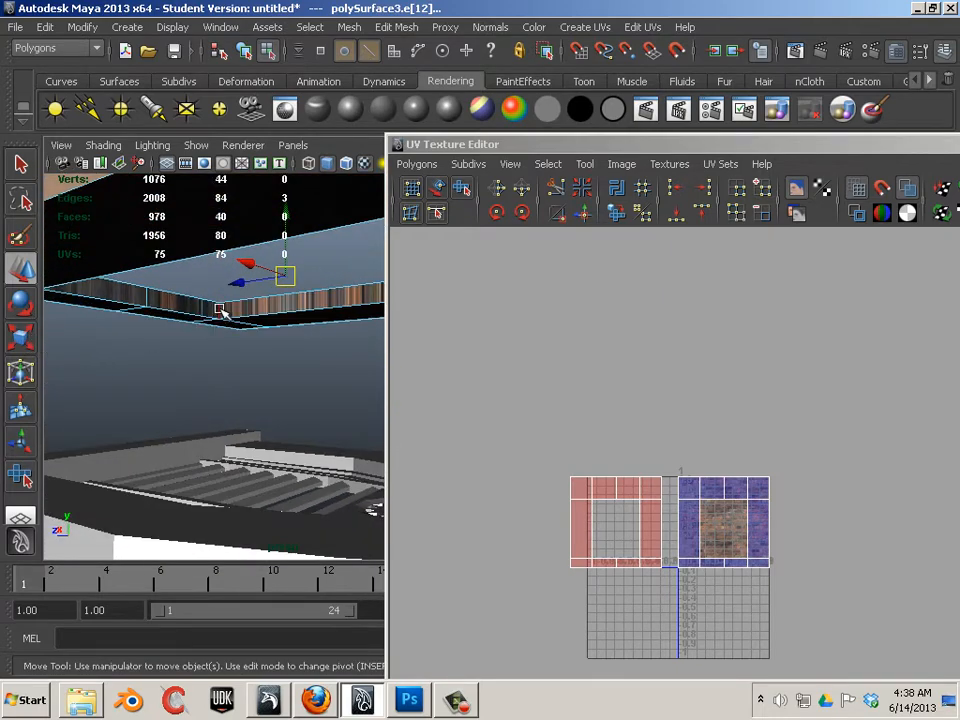
left_click(219, 309, "shift")
left_click(552, 190)
Step: Select the four short vertical edges at the wall frame's outer corners and cut the UVs along them
left_click_drag(274, 317, 300, 343, "alt")
scroll(209, 323, "up", 2)
left_click(340, 363)
left_click(235, 356, "shift")
left_click_drag(120, 340, 277, 341, "alt")
left_click(231, 368, "shift")
left_click_drag(231, 368, 302, 339, "alt")
left_click(238, 355, "shift")
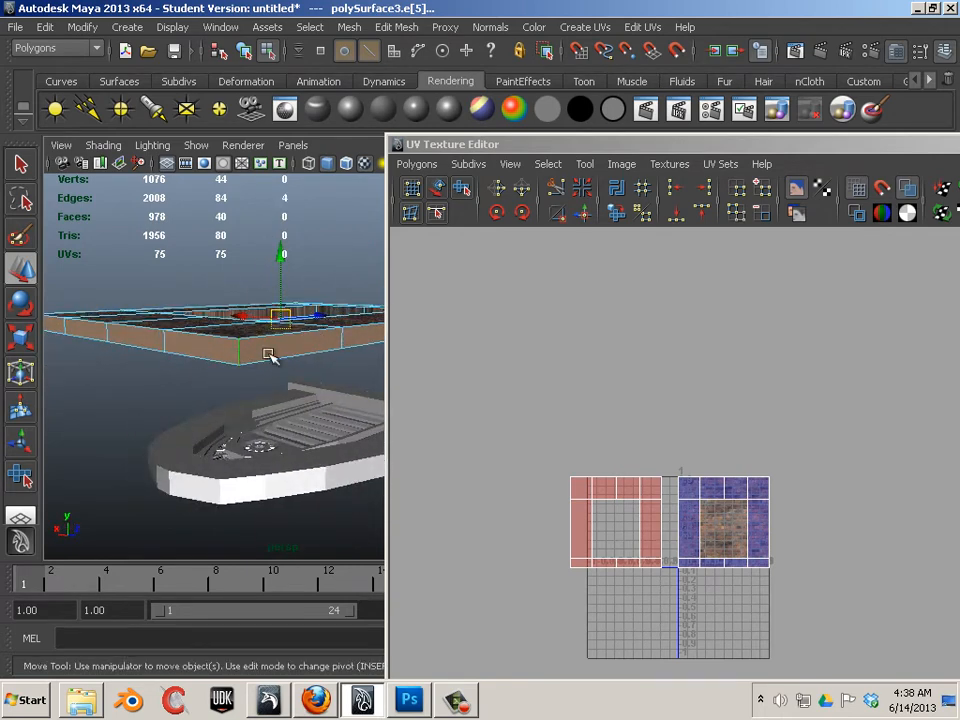
left_click(552, 189)
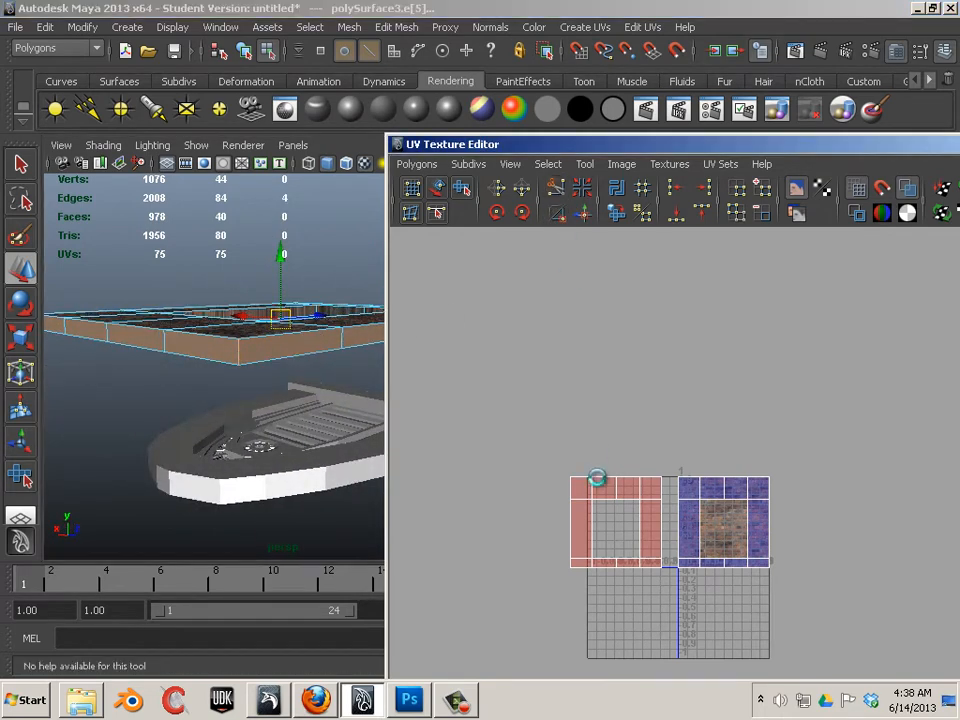
Step: Select the UVs around the outer border of the shell on the brick tile, leaving out its four corners
middle_click_drag(762, 503, 580, 415, "alt")
right_click_drag(577, 405, 717, 457, "alt")
middle_click_drag(566, 450, 768, 494, "alt")
right_click_drag(690, 468, 800, 508, "alt")
middle_click_drag(666, 463, 701, 508, "alt")
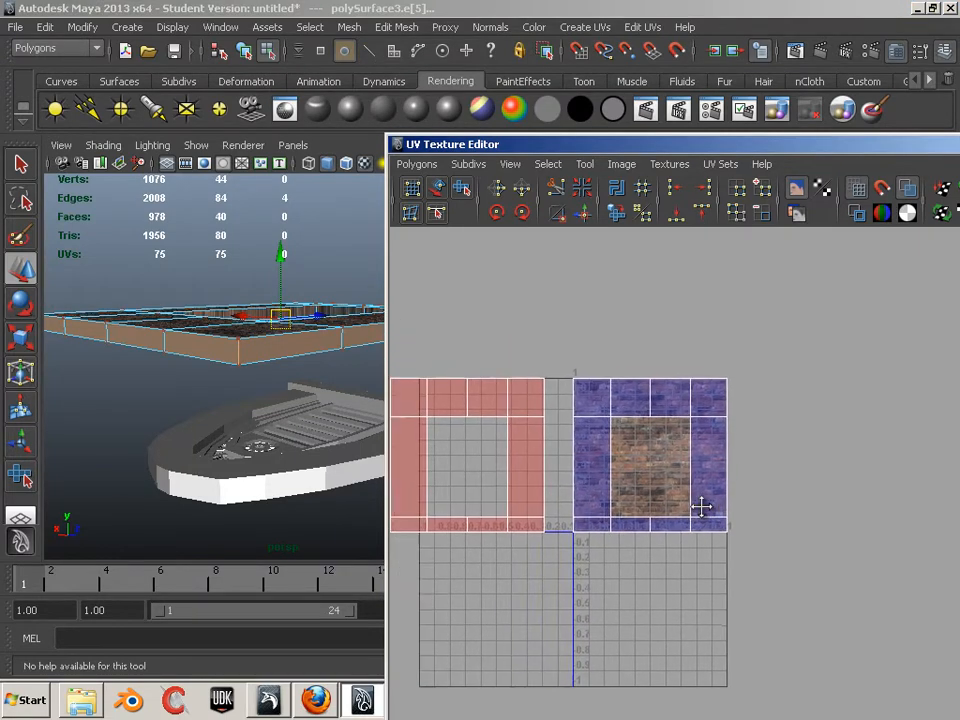
right_click_drag(632, 395, 740, 497, "alt")
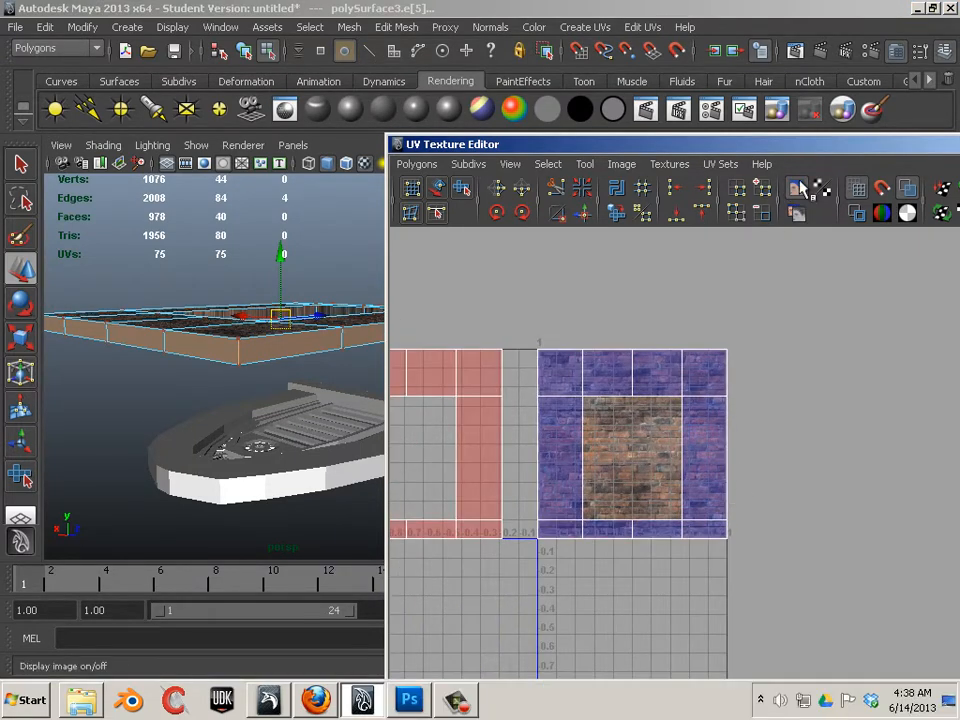
left_click_drag(823, 147, 714, 157)
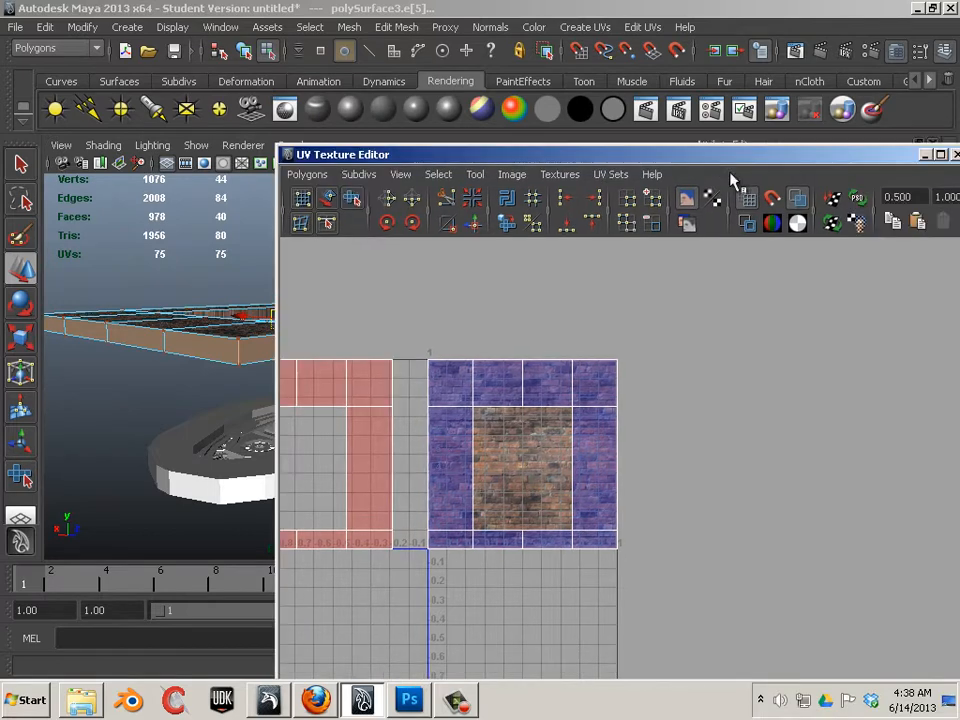
left_click(797, 199)
left_click(797, 199)
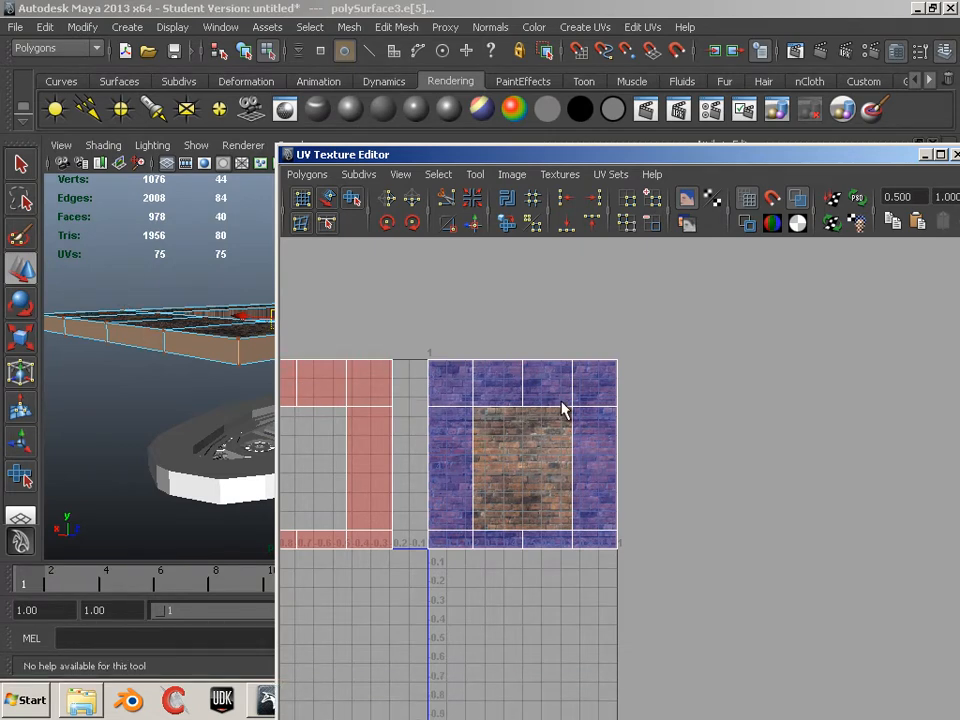
left_click_drag(400, 338, 675, 377)
key("w")
left_click_drag(678, 332, 611, 583, "shift")
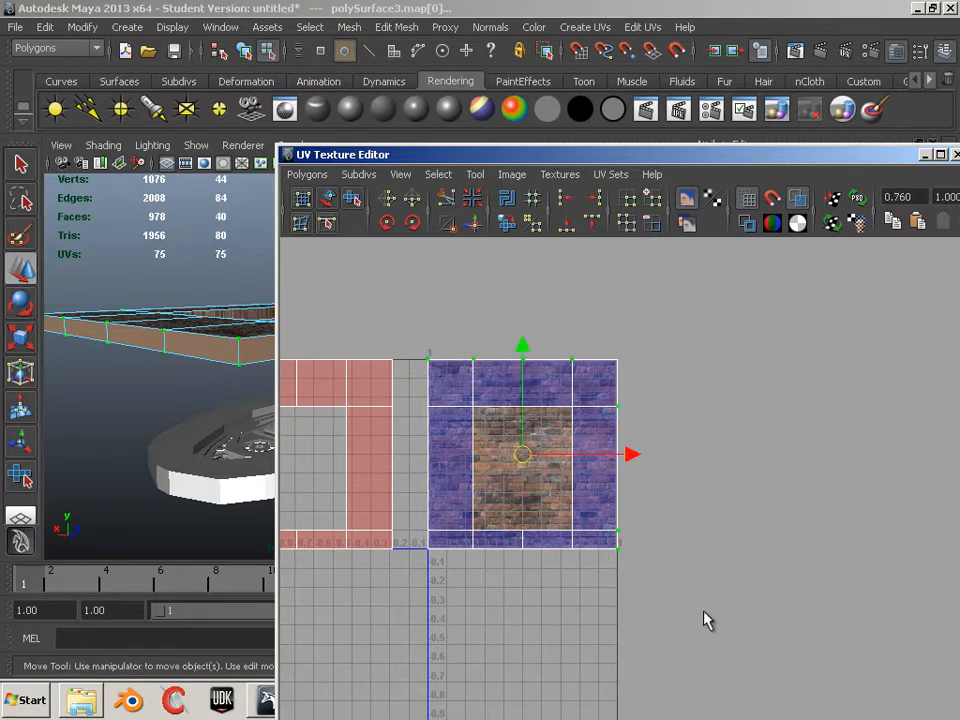
left_click_drag(725, 601, 443, 575, "shift")
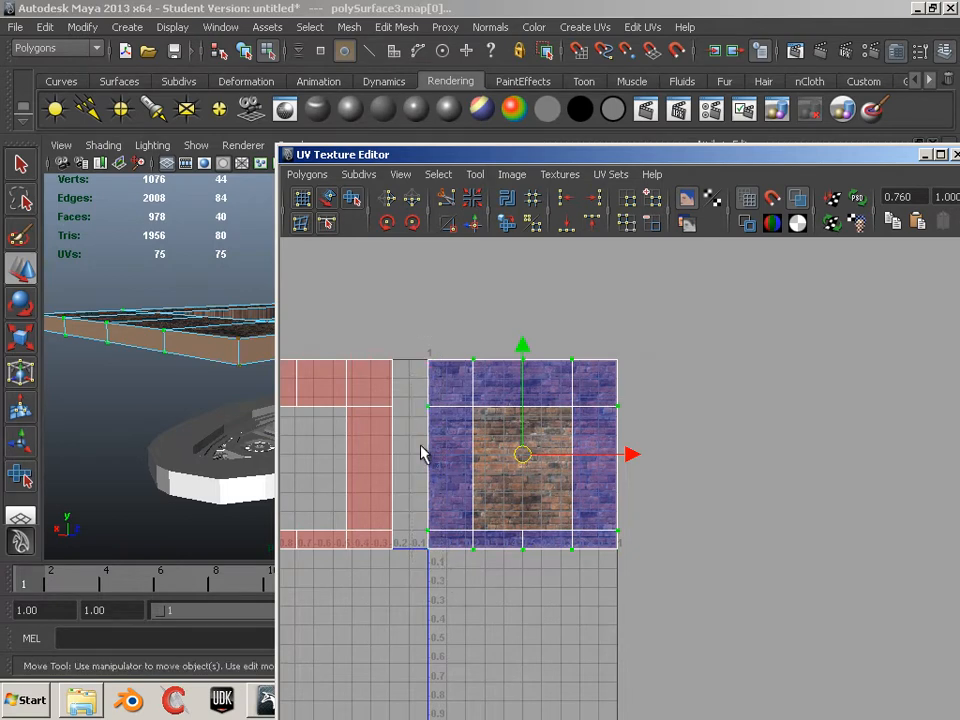
Step: Unfold the selected border UVs with the Smooth UV Tool to spread the frame's side strips outward
left_click(353, 200)
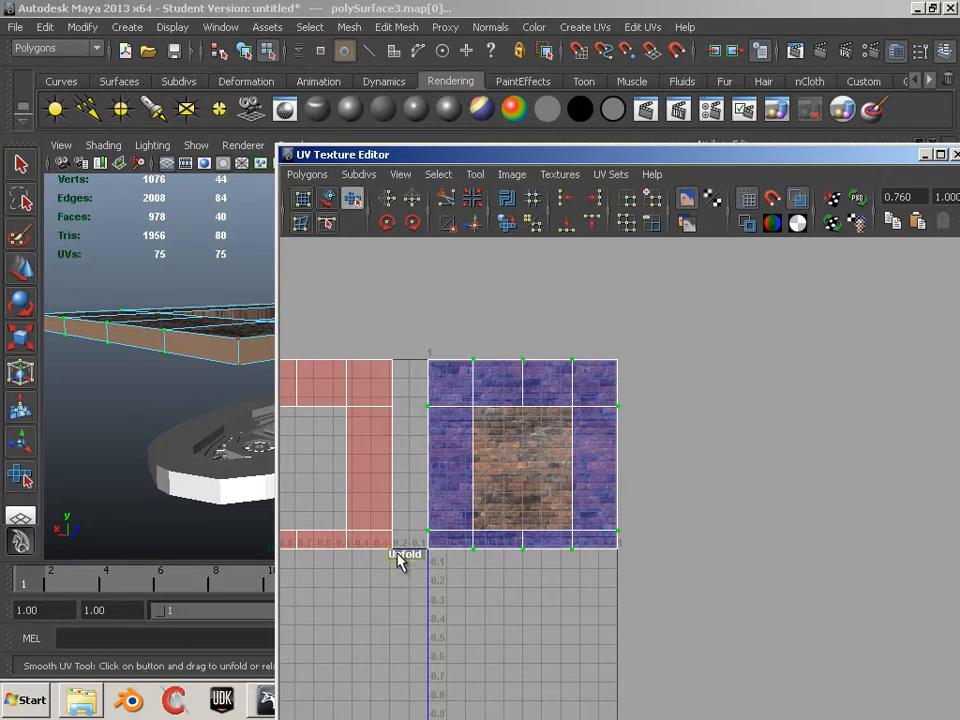
left_click_drag(398, 560, 533, 568)
scroll(490, 463, "up", 2)
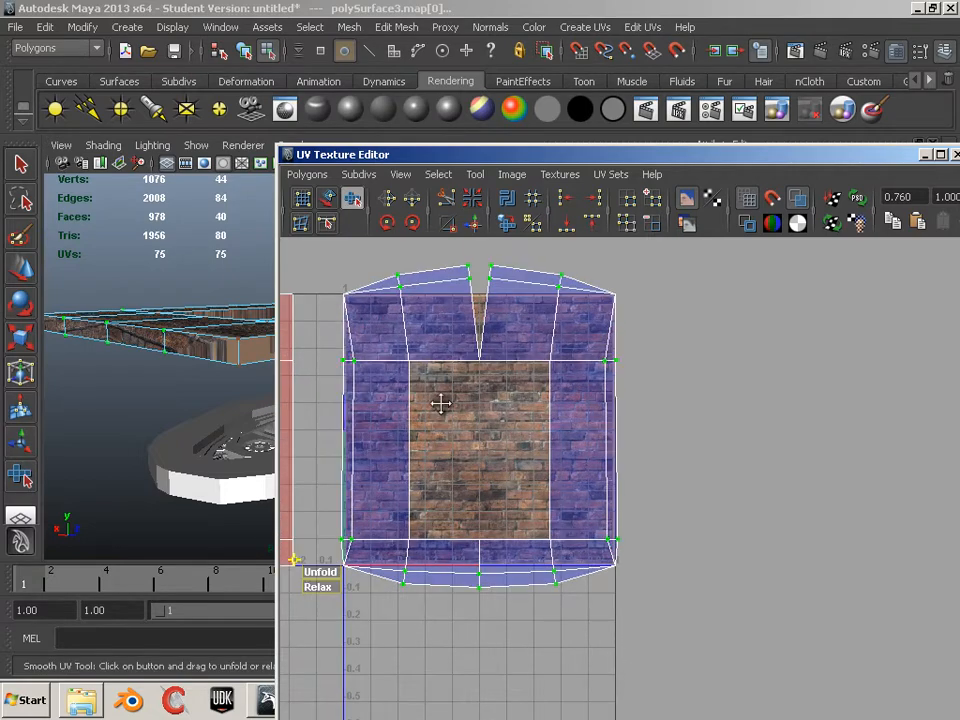
middle_click_drag(437, 403, 512, 444, "alt")
scroll(512, 444, "up", 3)
middle_click_drag(518, 332, 683, 575, "alt")
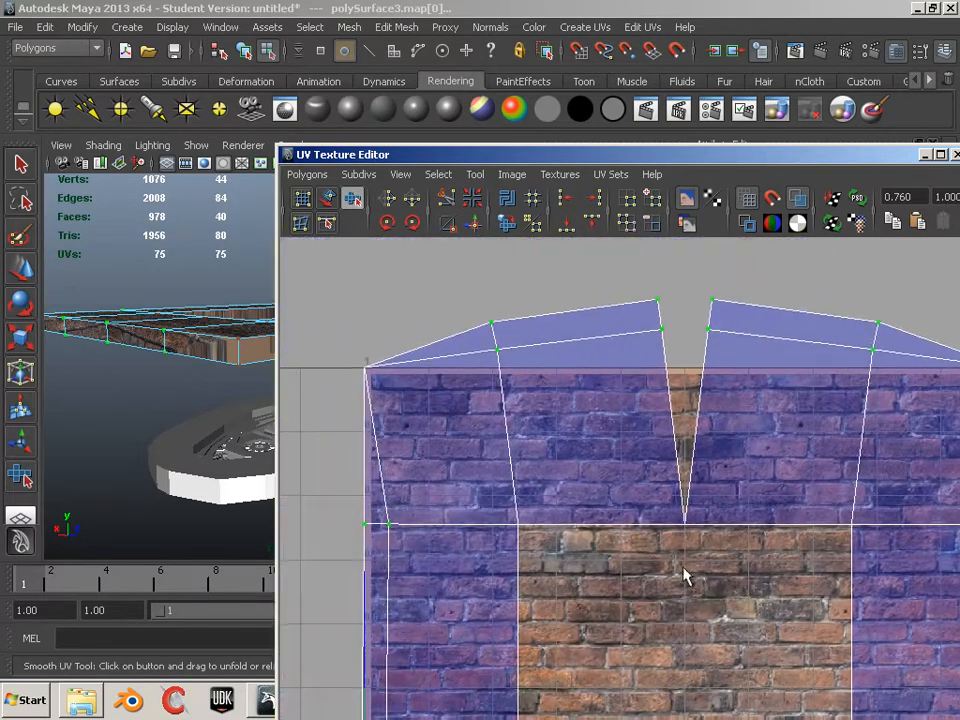
scroll(643, 556, "down", 5)
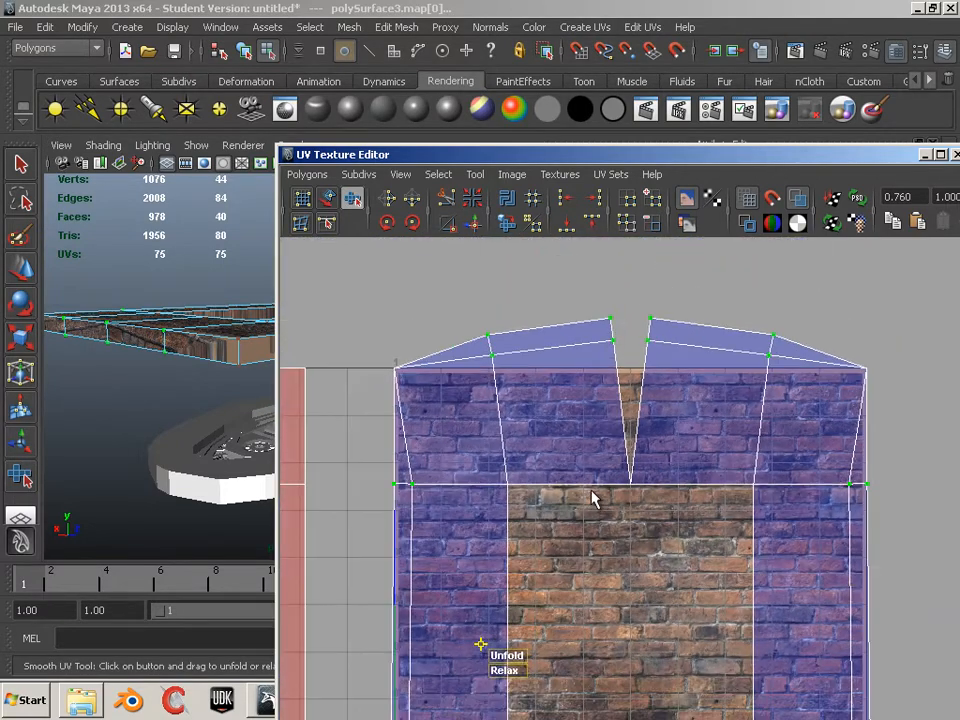
scroll(546, 476, "up", 4)
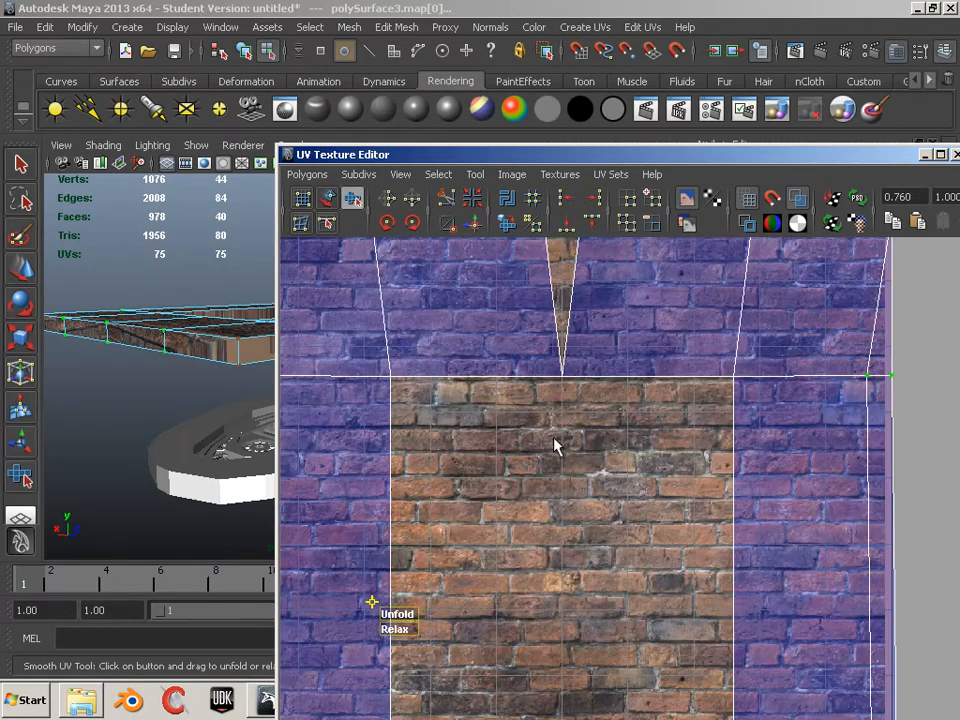
scroll(570, 418, "down", 1)
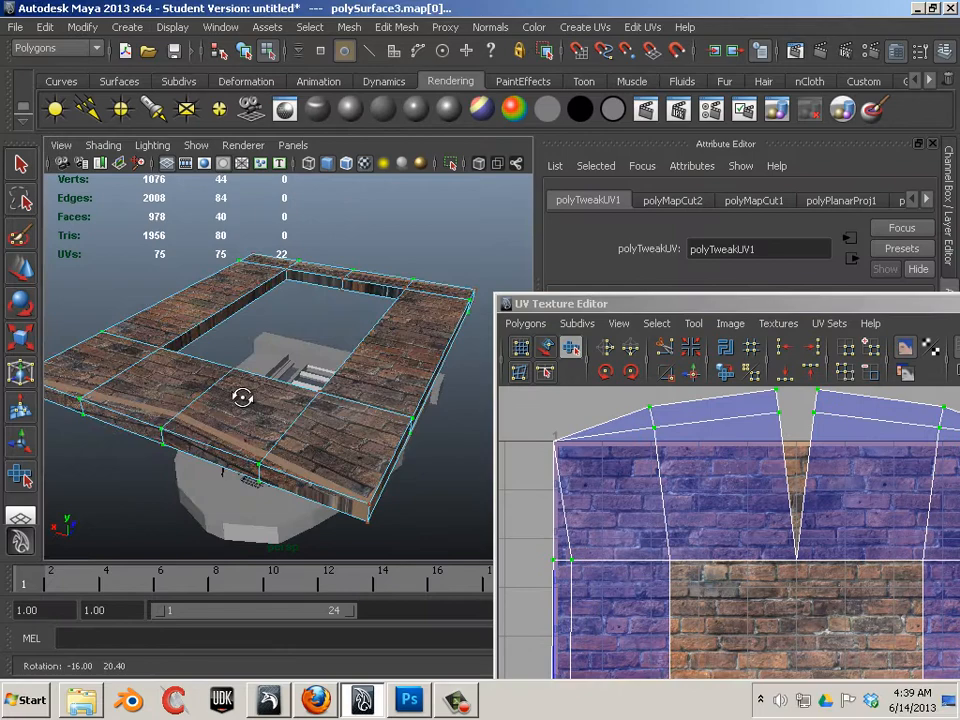
Step: Select the vertices at the midpoint of the wall frame's narrow end bar and try to merge them
left_click_drag(242, 397, 289, 321, "alt")
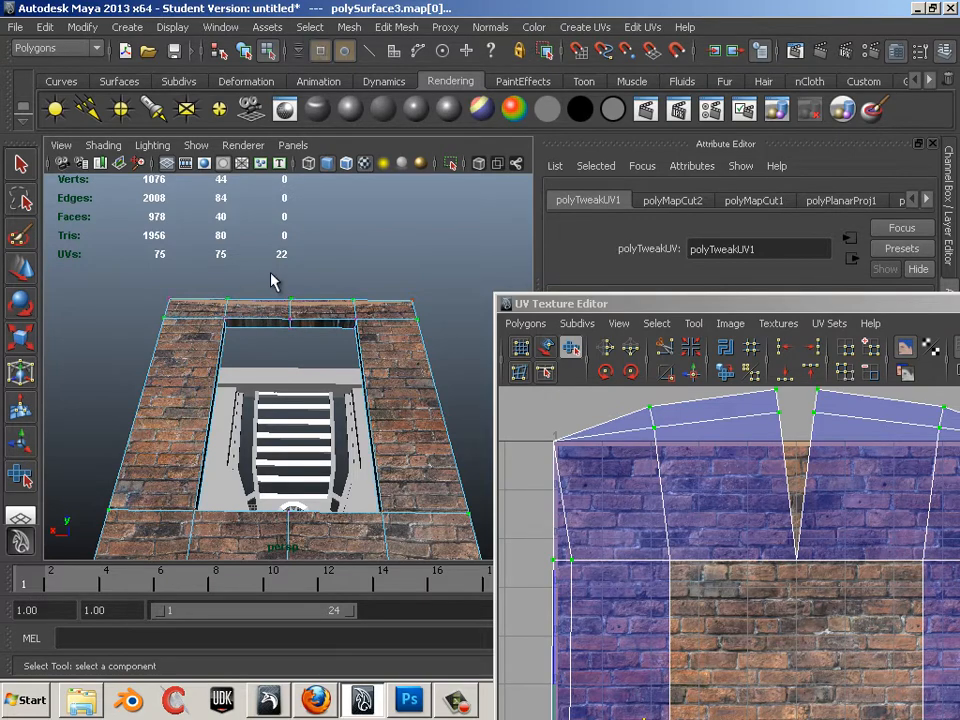
left_click_drag(271, 271, 308, 350)
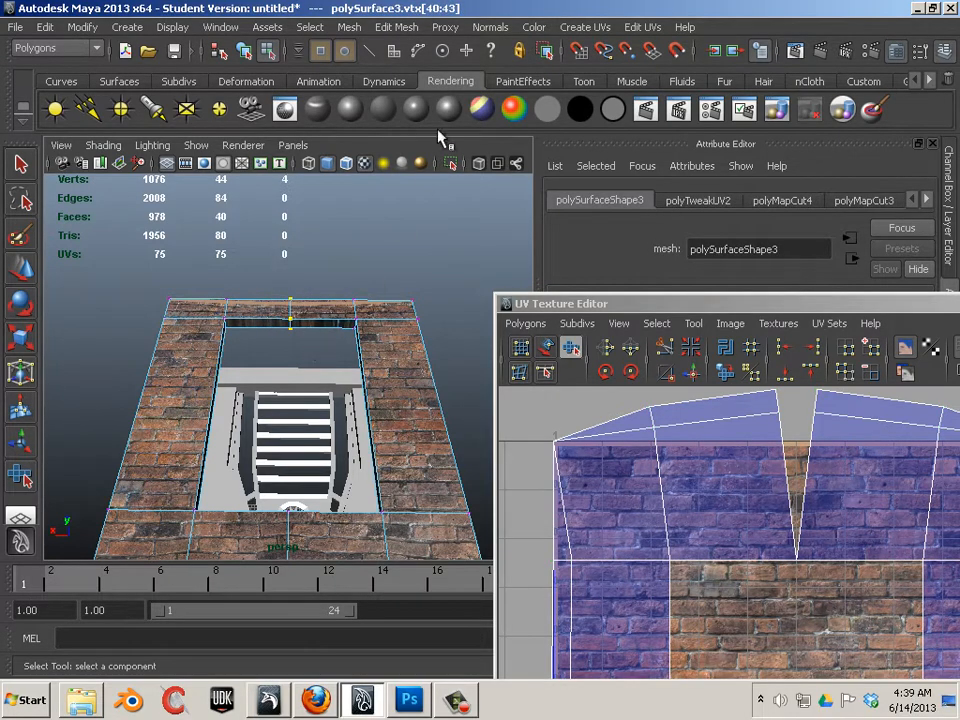
left_click(396, 27)
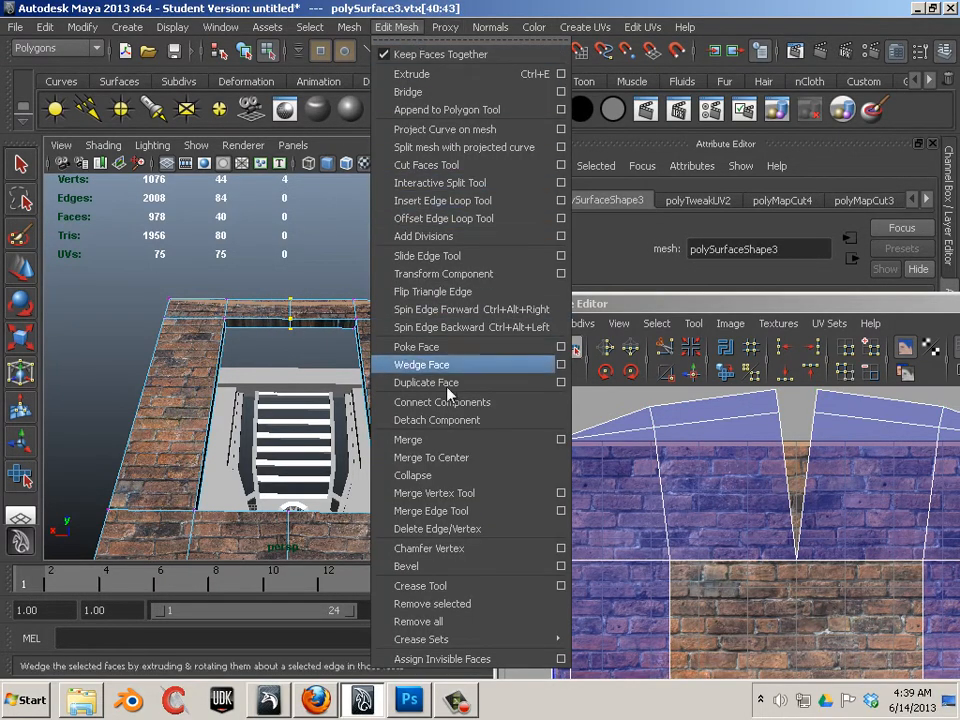
left_click(441, 452)
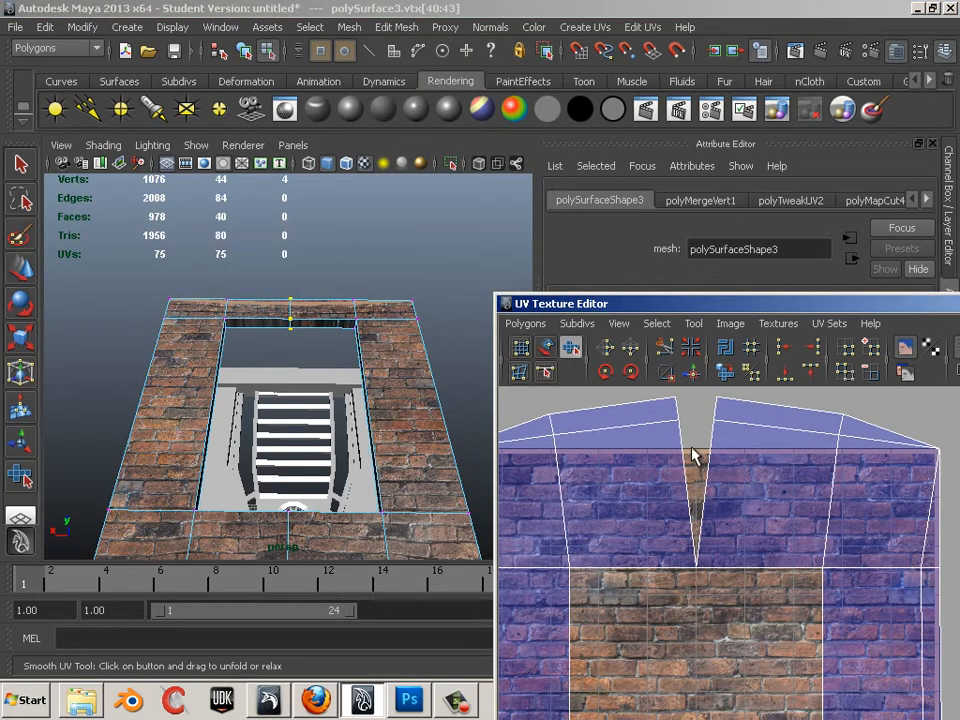
Step: Select the edges on both sides of the V-shaped gap in the UV shell and try to close it with Move and Sew and Sew
left_click(670, 487)
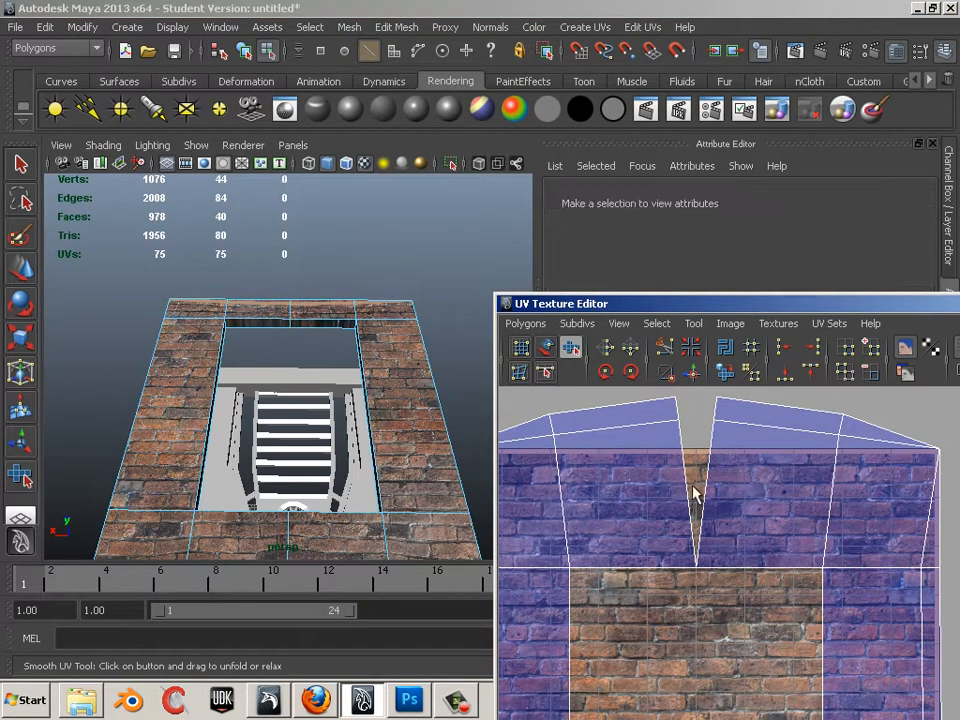
left_click(21, 167)
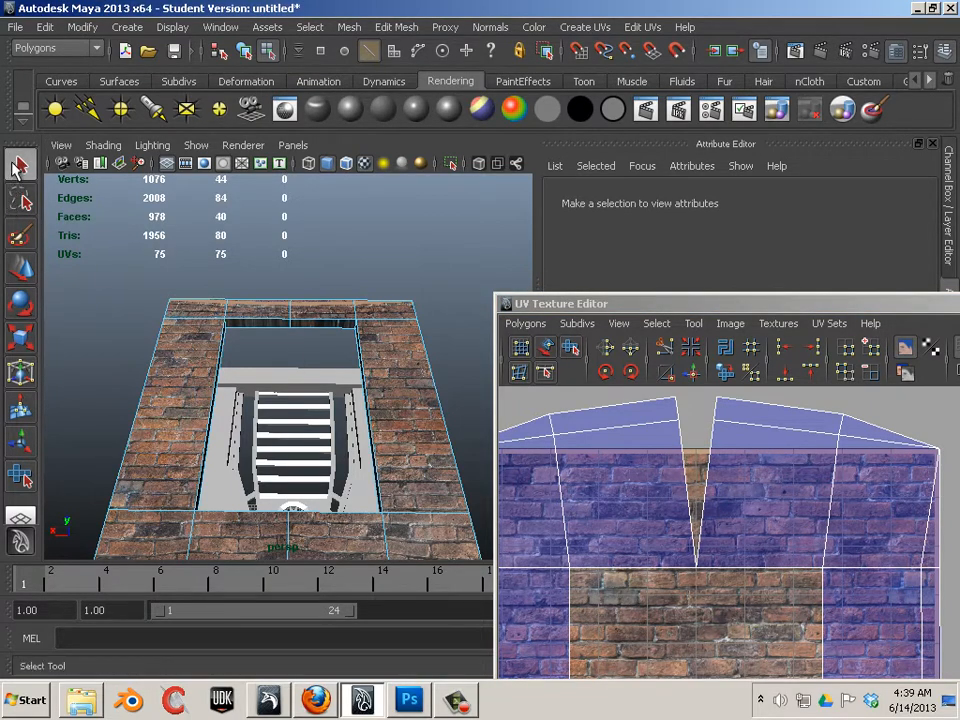
left_click_drag(736, 462, 647, 501)
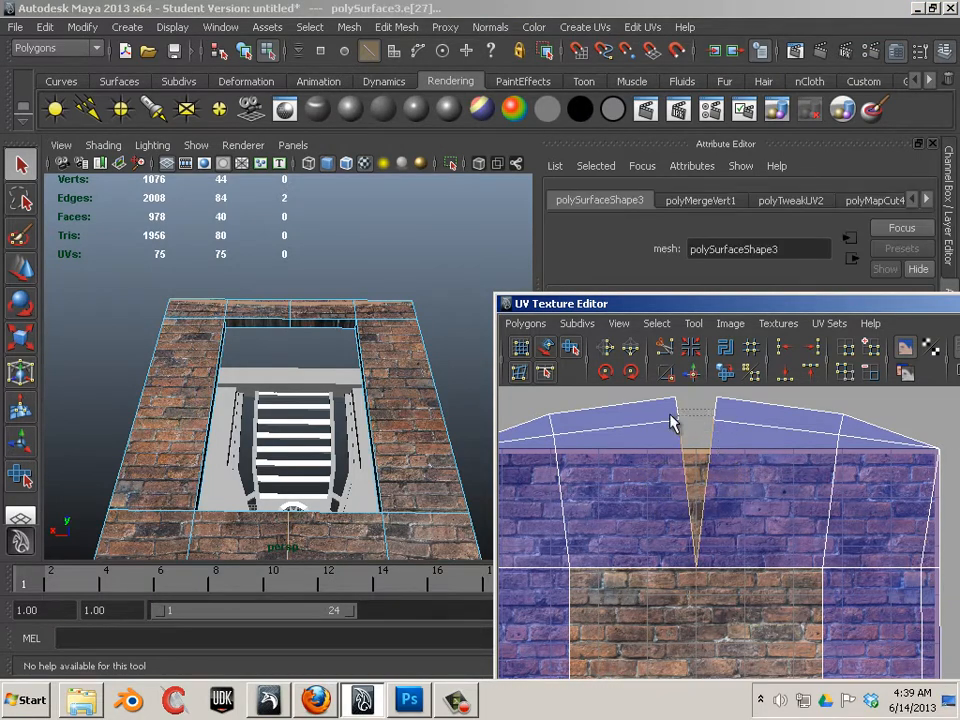
left_click(670, 376)
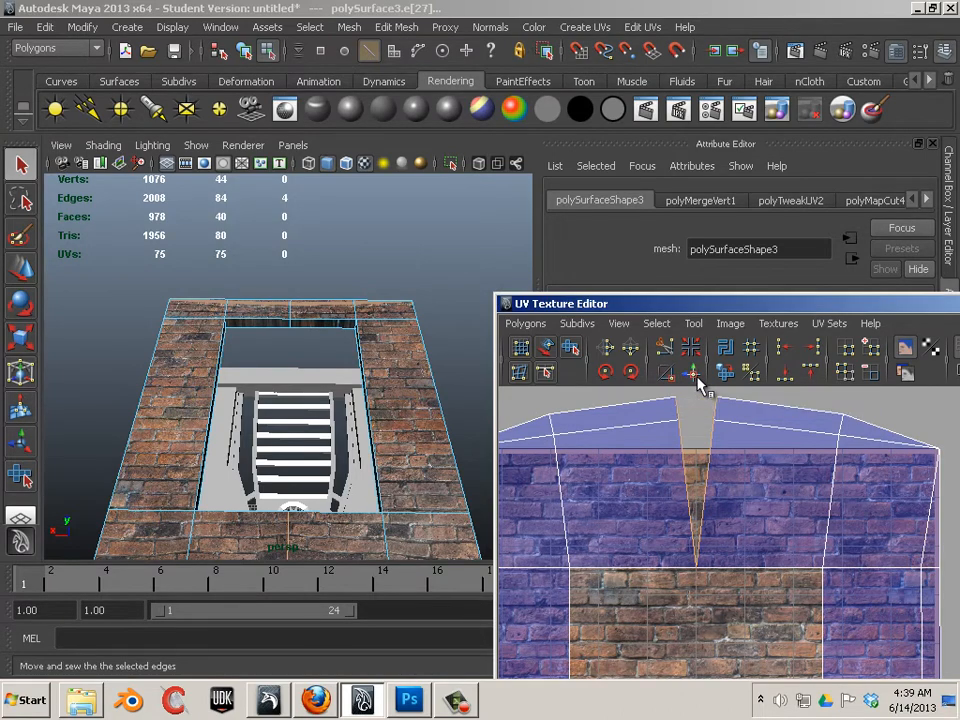
left_click(693, 374)
left_click(671, 379)
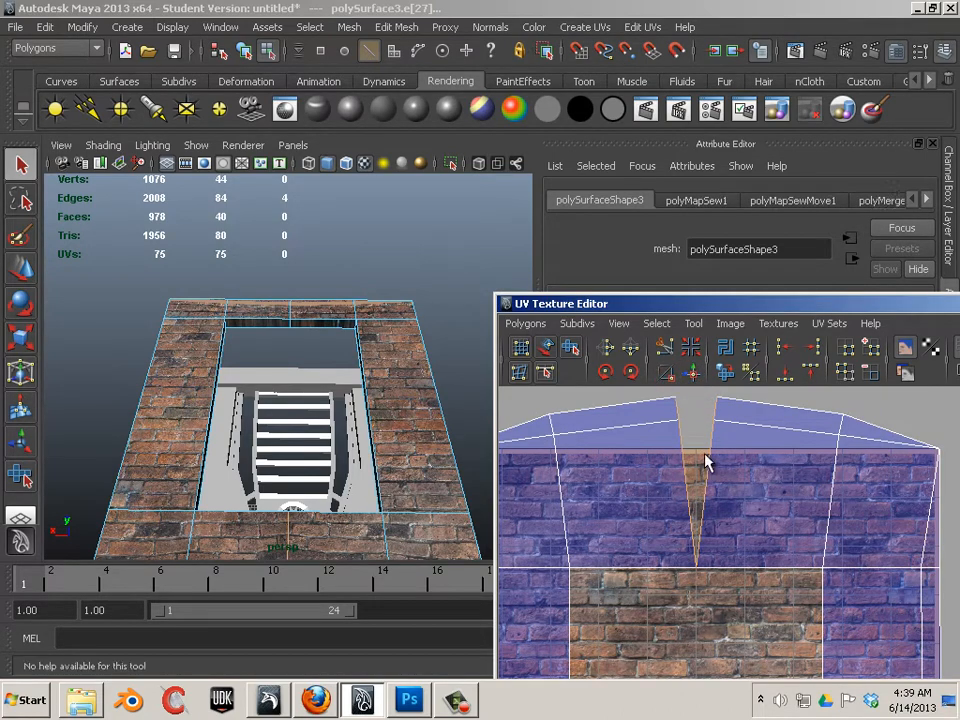
scroll(706, 462, "down", 2)
middle_click_drag(727, 531, 672, 471, "alt")
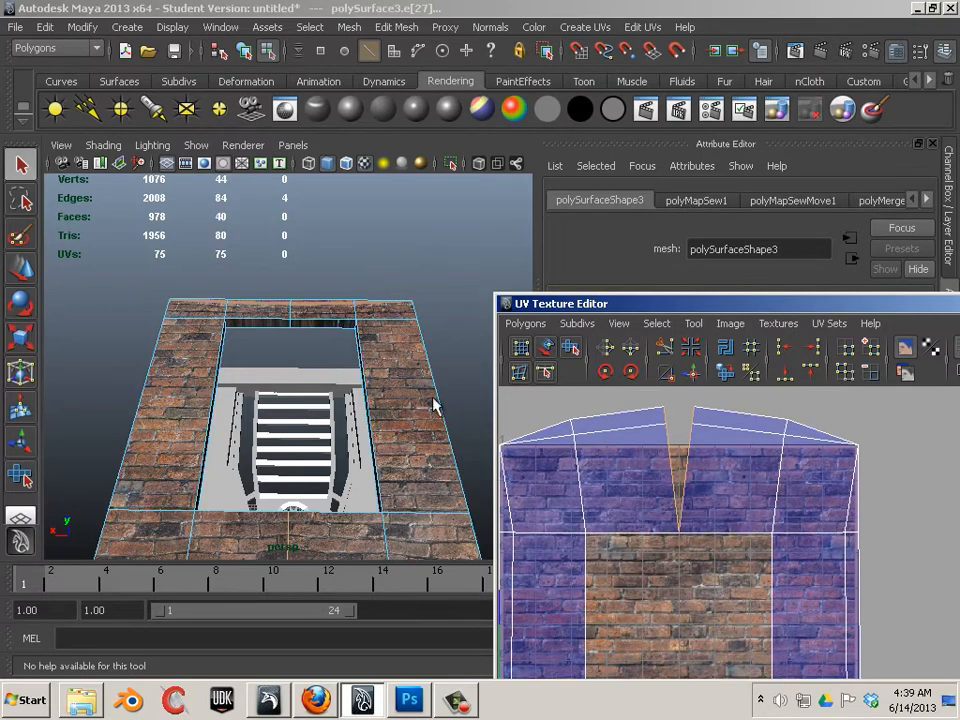
left_click(663, 374)
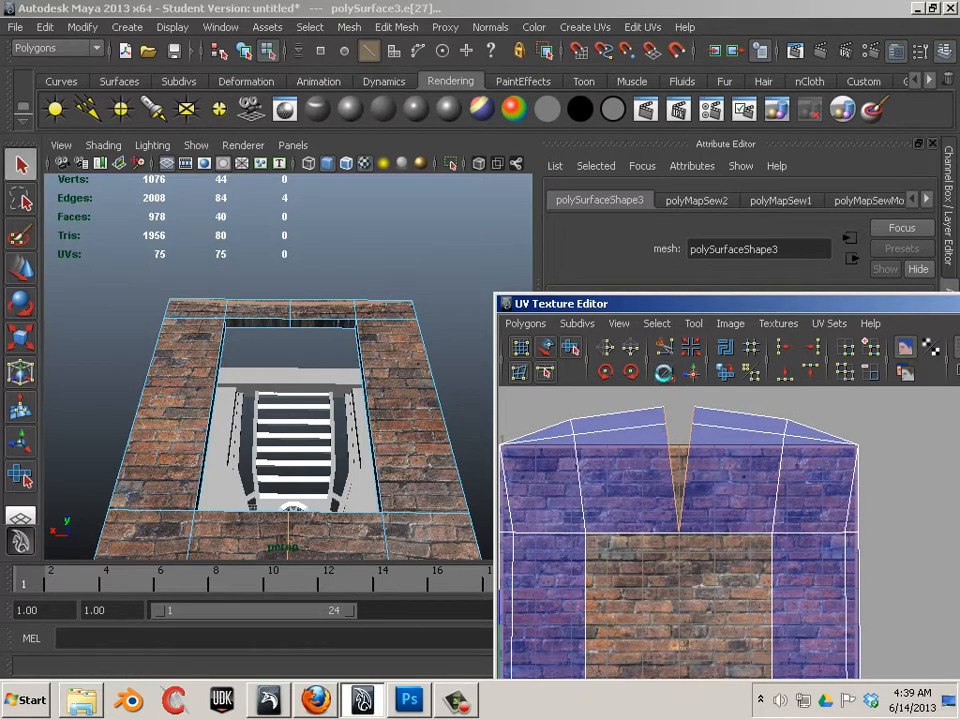
left_click(663, 374)
Step: Reselect the midpoint vertices of the frame's narrow end bar and apply a merge to them with a threshold of 0.0690
left_click(303, 318)
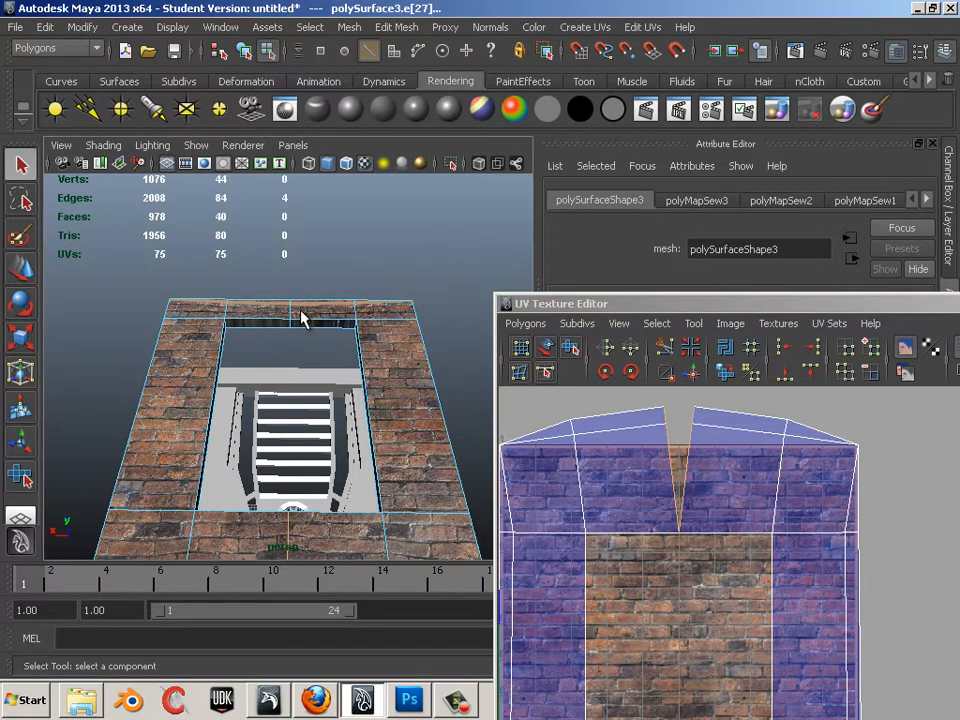
right_click_drag(236, 307, 234, 307)
left_click_drag(254, 289, 321, 340)
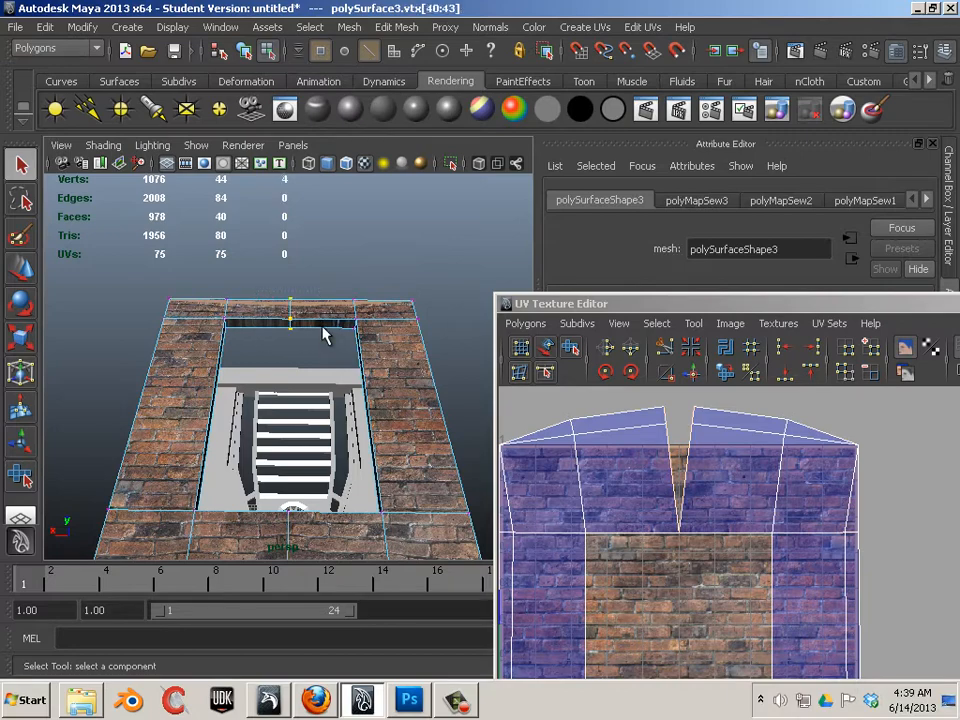
left_click(396, 27)
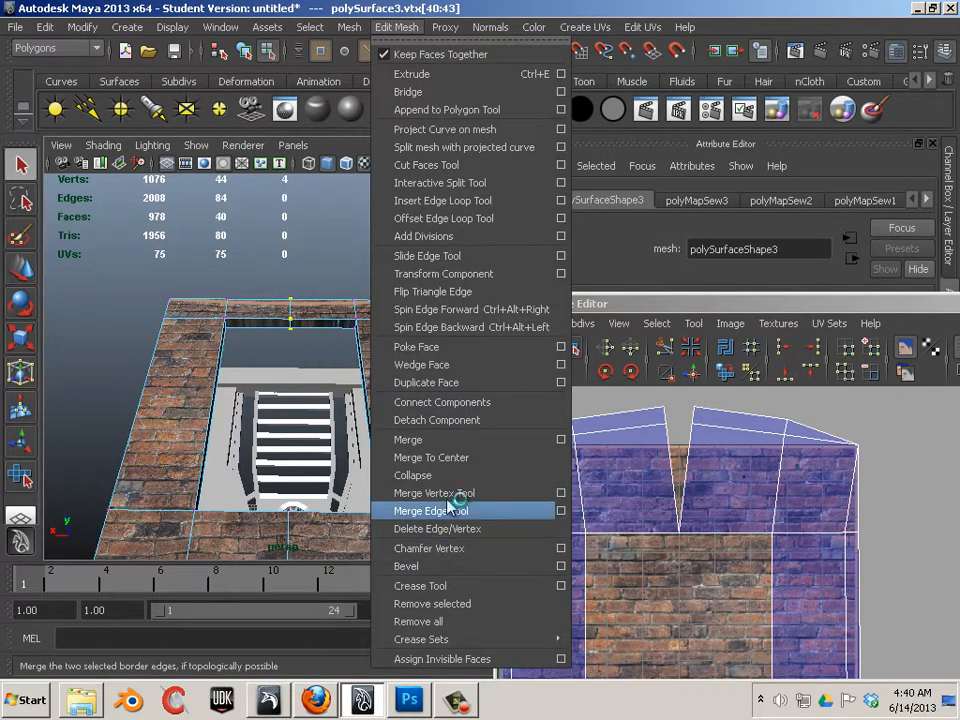
left_click(466, 445)
left_click(556, 446)
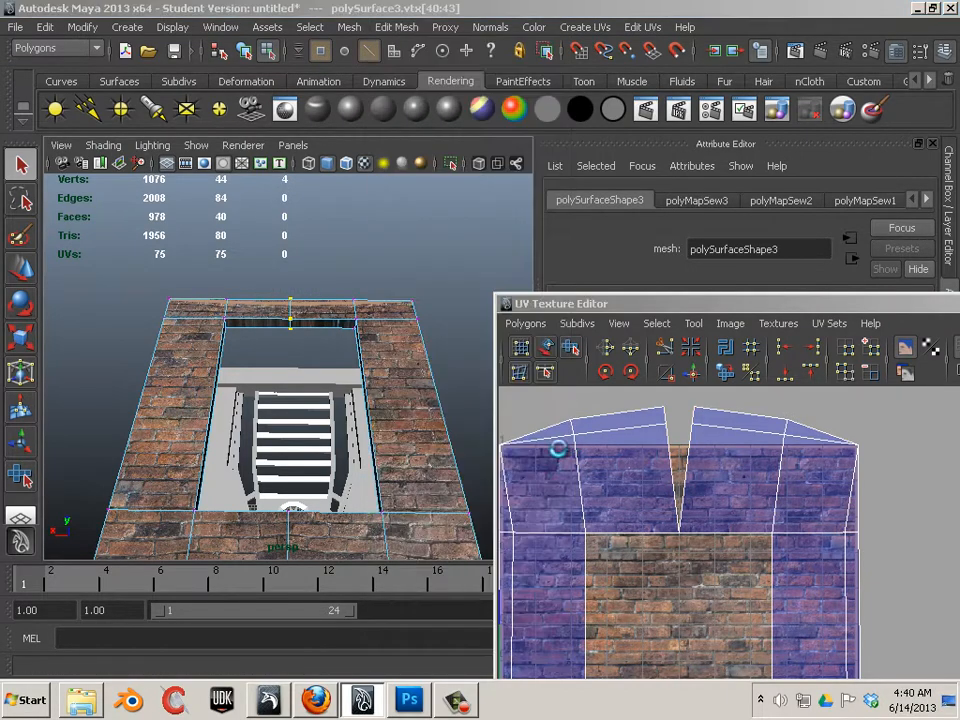
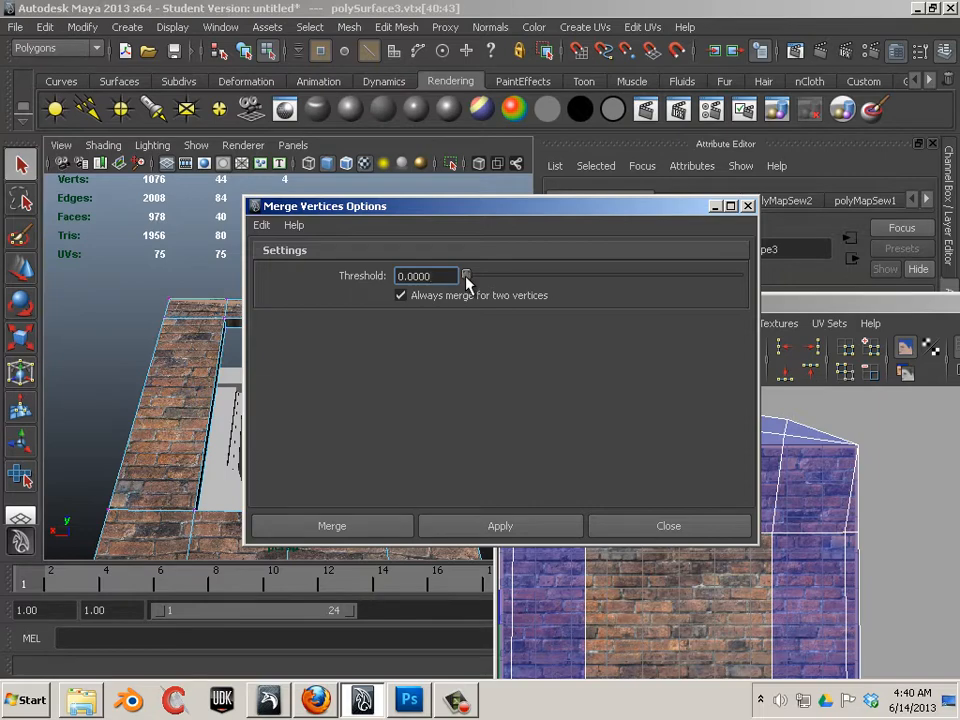
left_click(500, 526)
left_click_drag(506, 215, 758, 263)
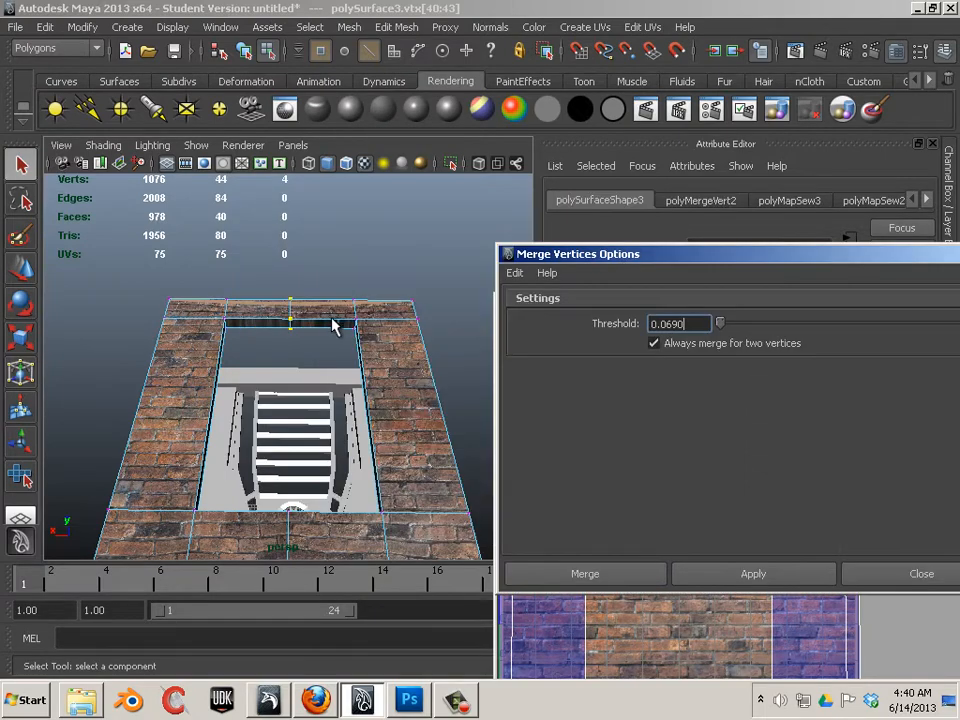
left_click_drag(316, 326, 299, 334, "alt")
right_click_drag(299, 334, 378, 302, "alt")
middle_click_drag(316, 309, 290, 372, "alt")
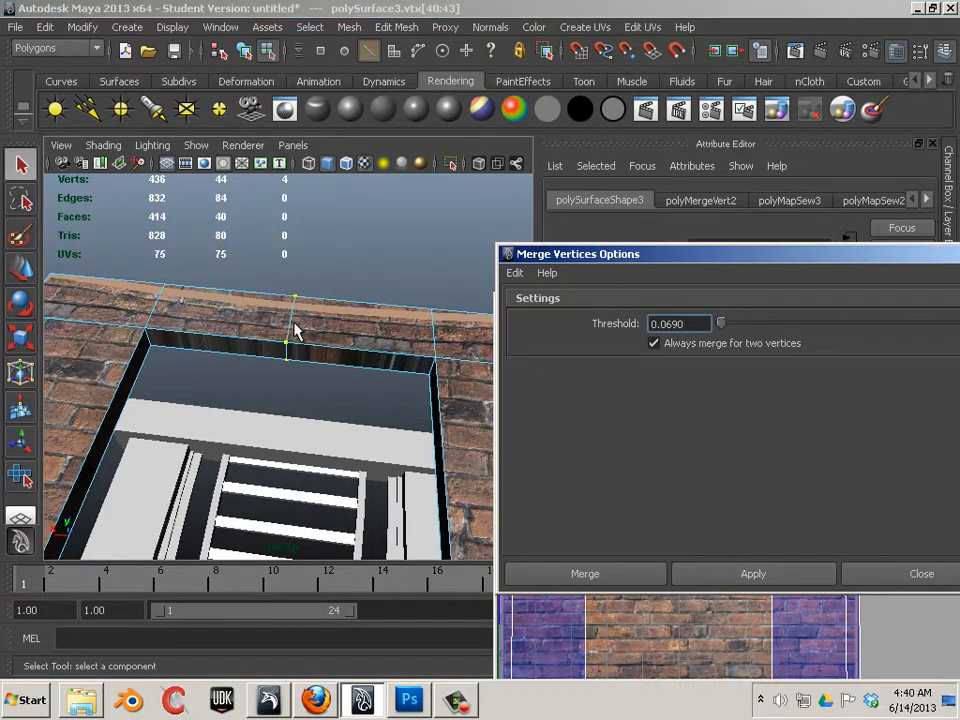
Step: Select the middle edge of the frame's narrow end bar, nudge it sideways to test it, and dismiss the Merge Vertices options
left_click(288, 330)
key("w")
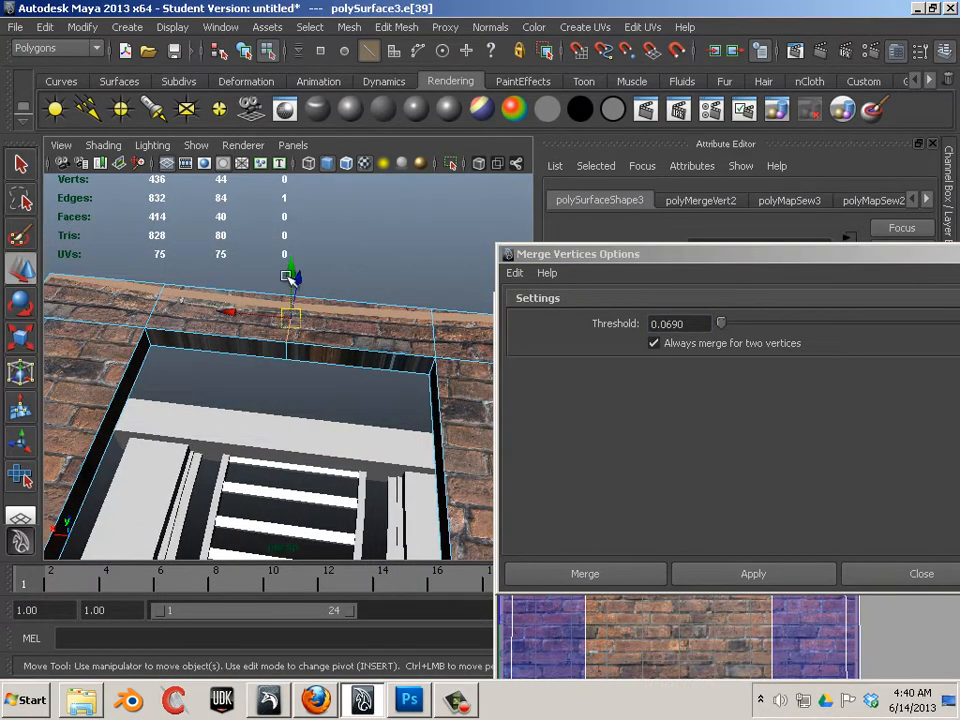
mouse_move(231, 317)
left_mouse_down()
mouse_move(244, 318)
mouse_move(214, 313)
mouse_move(240, 314)
left_mouse_up()
left_click(671, 262)
left_click(885, 573)
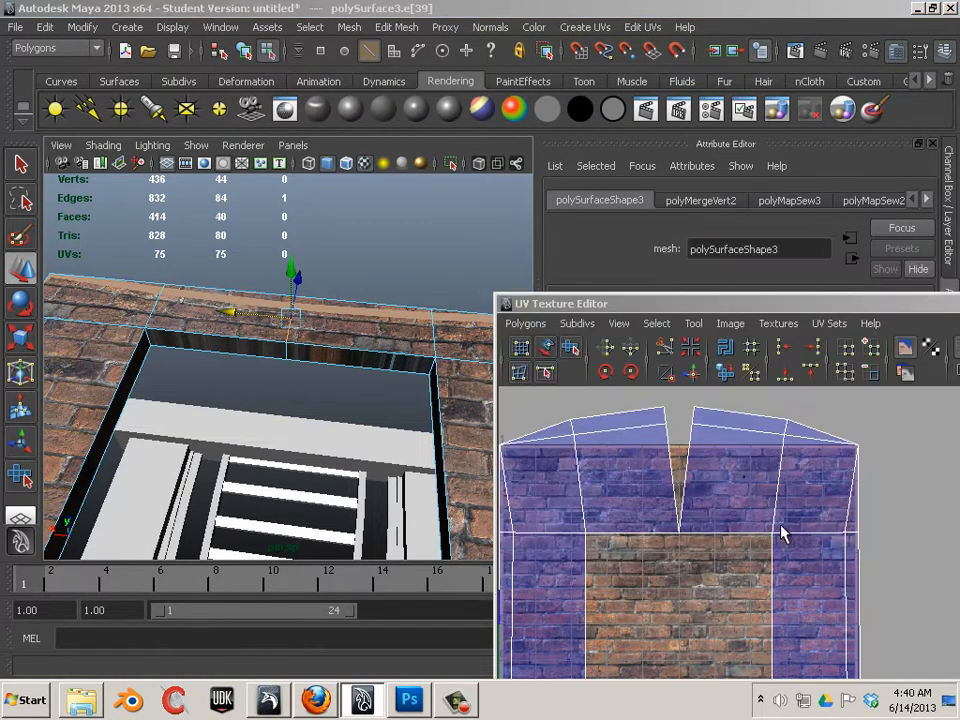
Step: Select all four edges lining the V-shaped UV gap and try Sew and Move and Sew on them again
left_click(657, 491)
left_click_drag(661, 478, 698, 423)
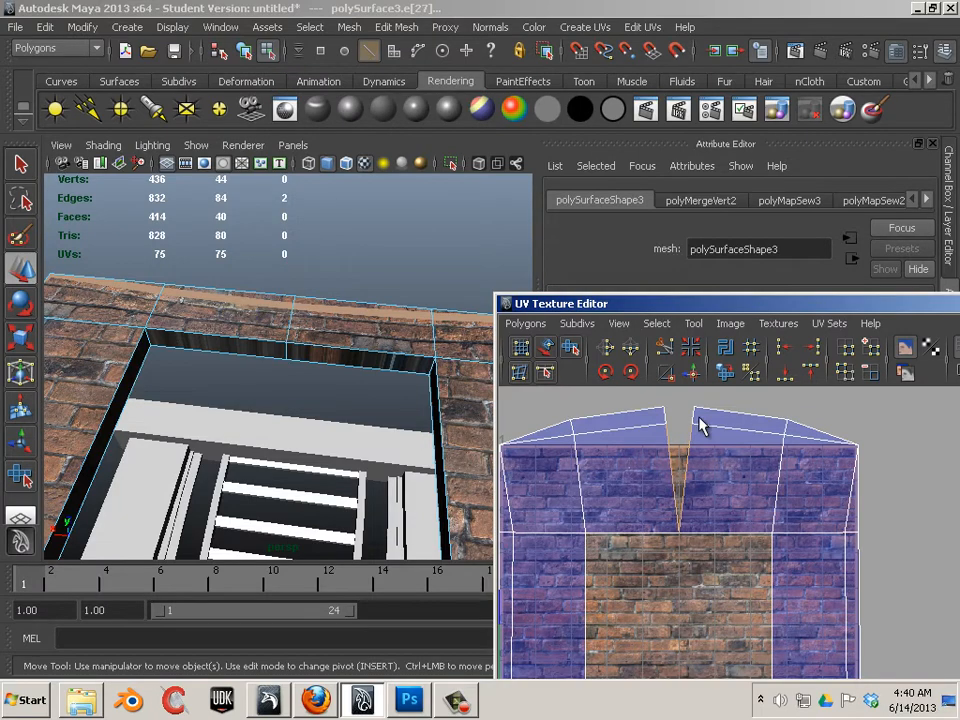
left_click(670, 415, "shift")
left_click(672, 377)
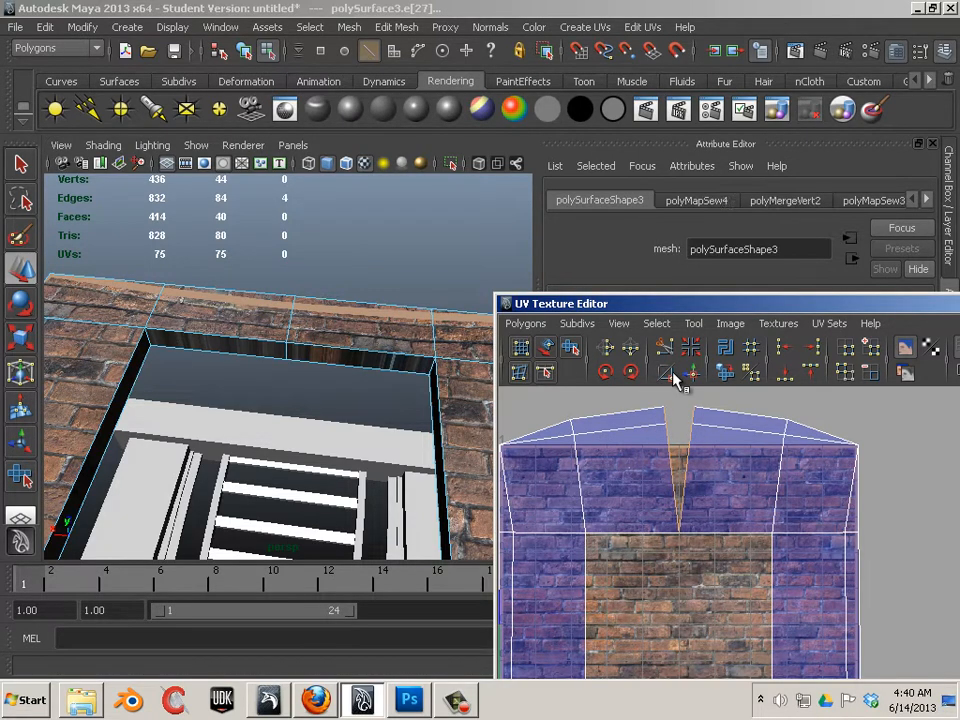
left_click(673, 380)
scroll(694, 465, "up", 3)
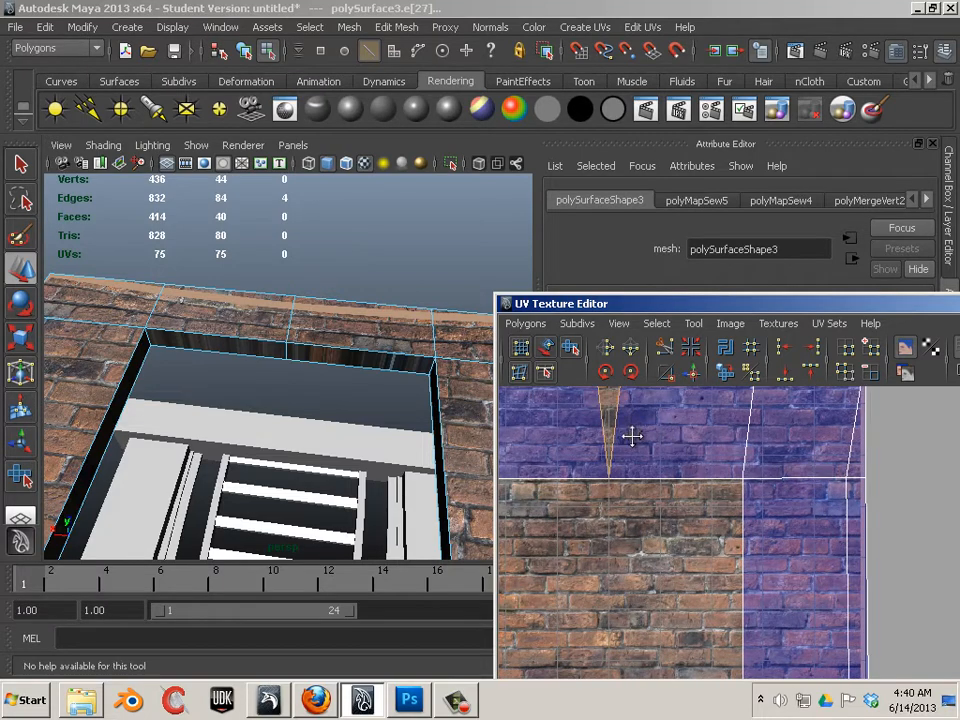
middle_click_drag(632, 435, 690, 499, "alt")
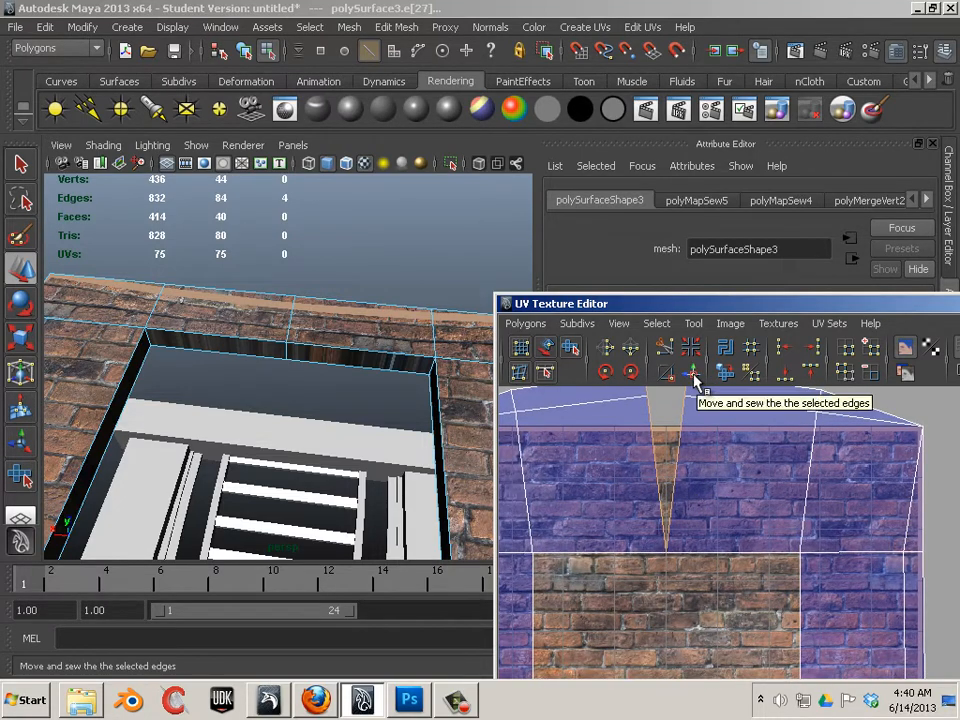
left_click(694, 378)
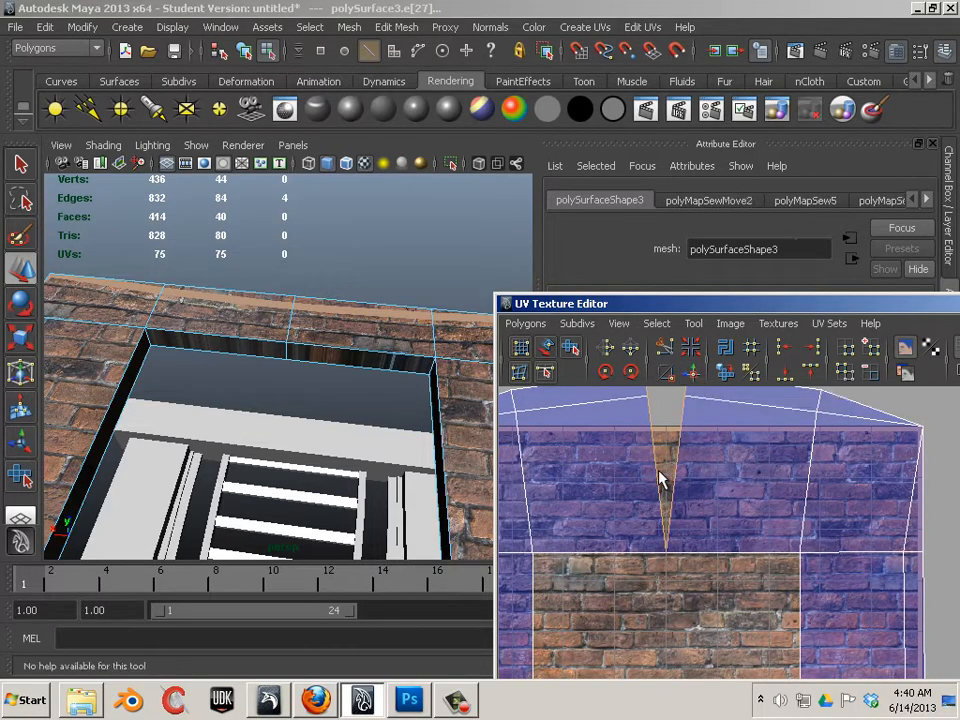
Step: Convert the selected gap edges to vertices, merge them on the wall frame's end bar, and return to object mode
middle_click_drag(660, 476, 652, 541, "alt")
left_click_drag(284, 373, 335, 384, "alt")
right_click_drag(335, 384, 395, 388, "alt")
left_click_drag(309, 369, 342, 428, "alt")
middle_click_drag(358, 440, 416, 512, "alt")
left_click_drag(398, 470, 352, 446, "alt")
left_click_drag(313, 377, 357, 466, "alt")
middle_click_drag(398, 400, 371, 214, "alt")
right_click_drag(371, 214, 209, 402, "alt")
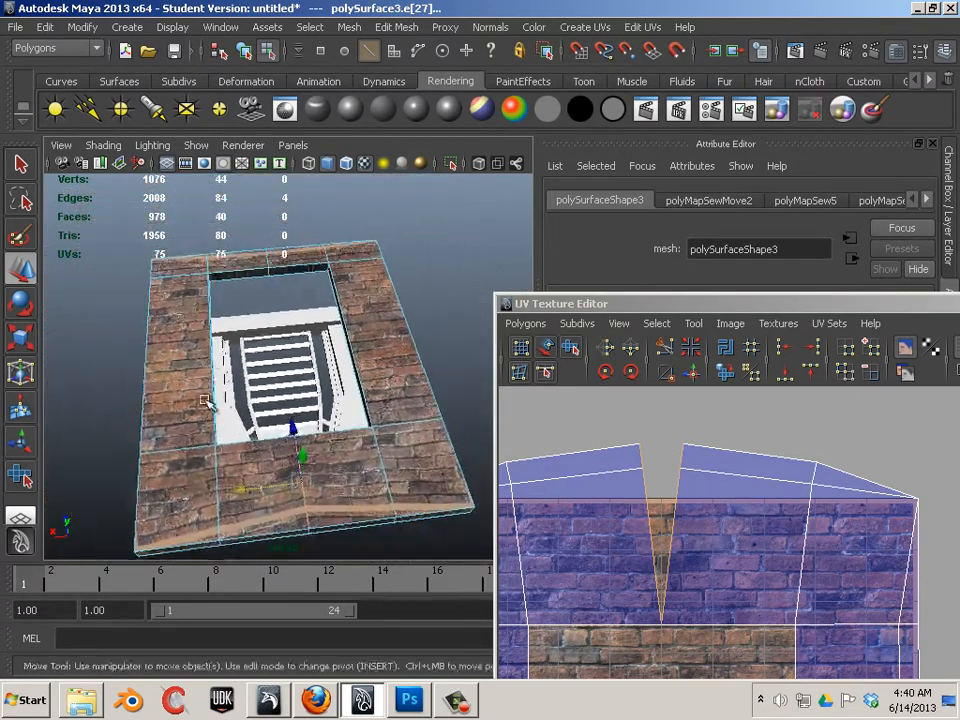
left_click_drag(322, 510, 300, 497, "alt")
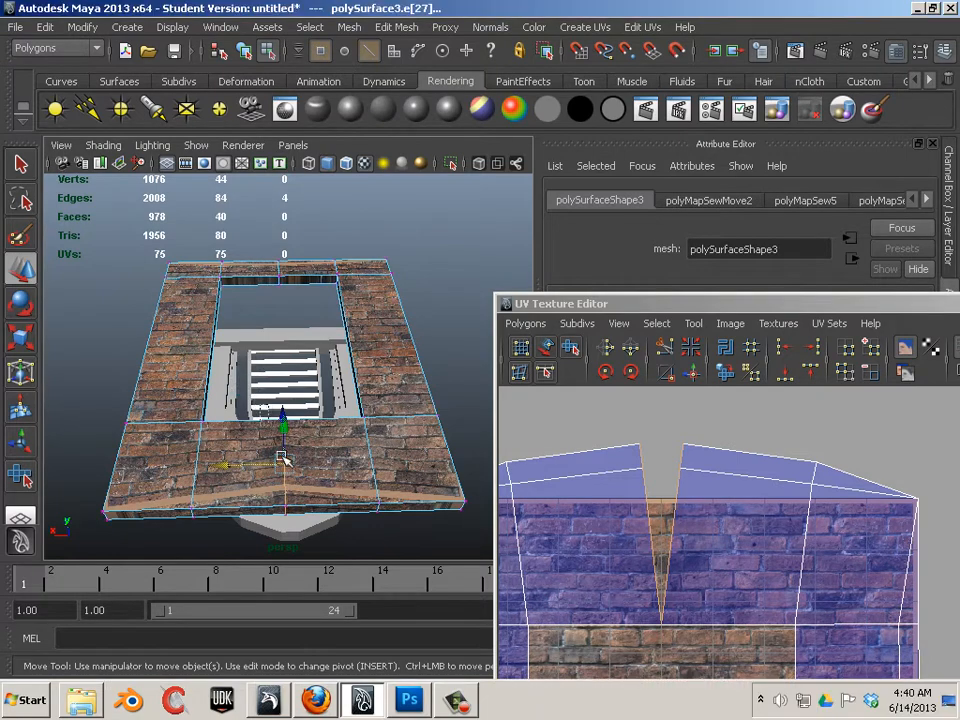
key("ctrl+F9")
left_click(403, 29)
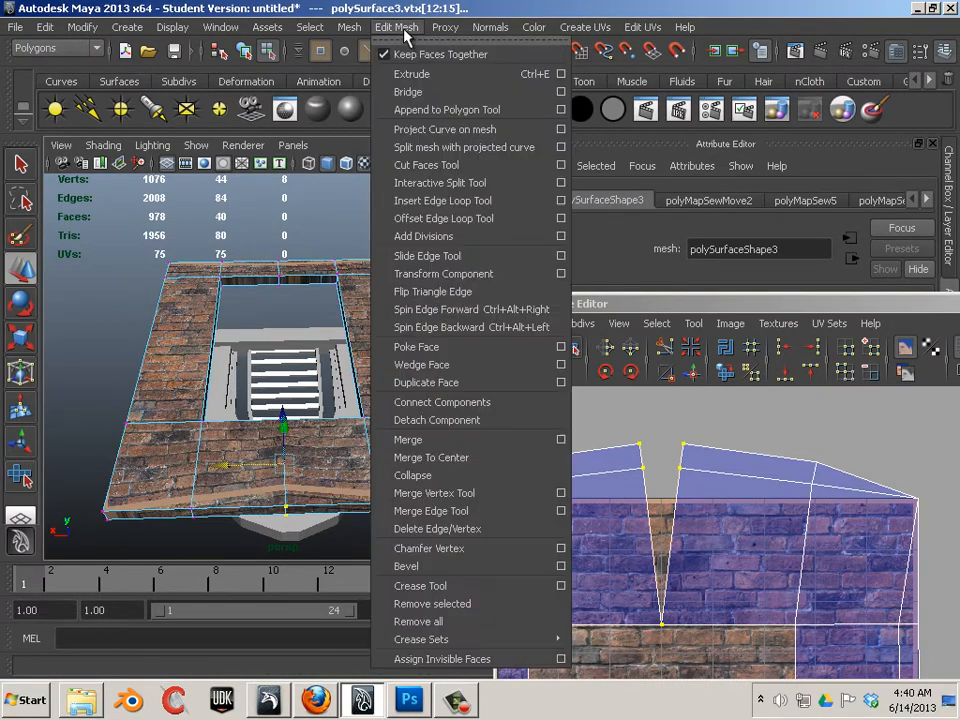
left_click(443, 439)
key("F8")
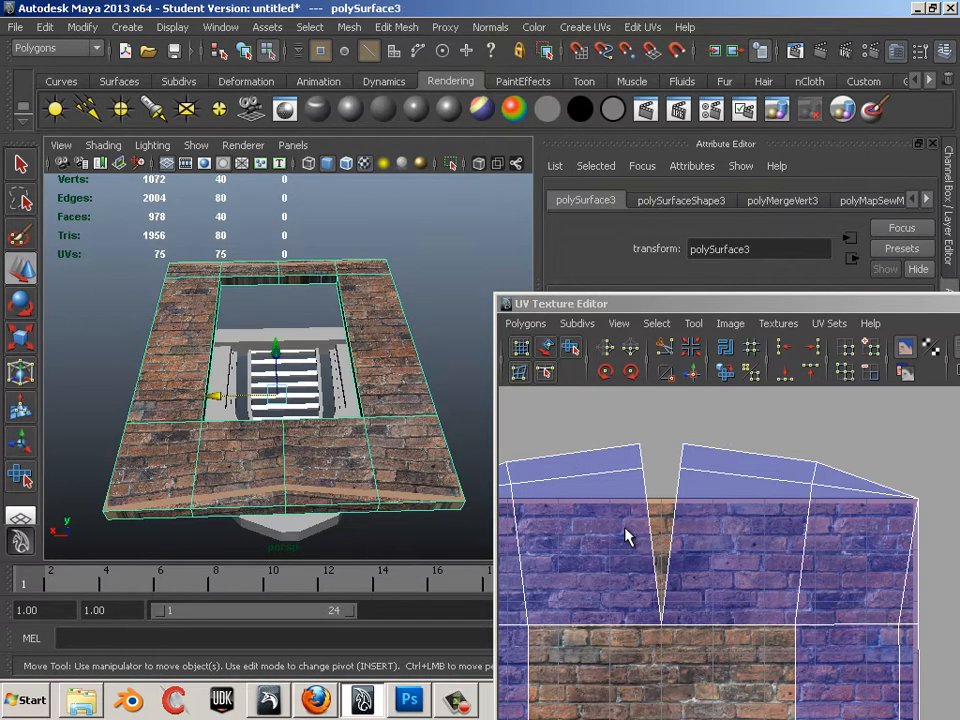
Step: Reselect the edges along the V-shaped gap in the UV shell and sew them together
right_click_drag(723, 526, 712, 486)
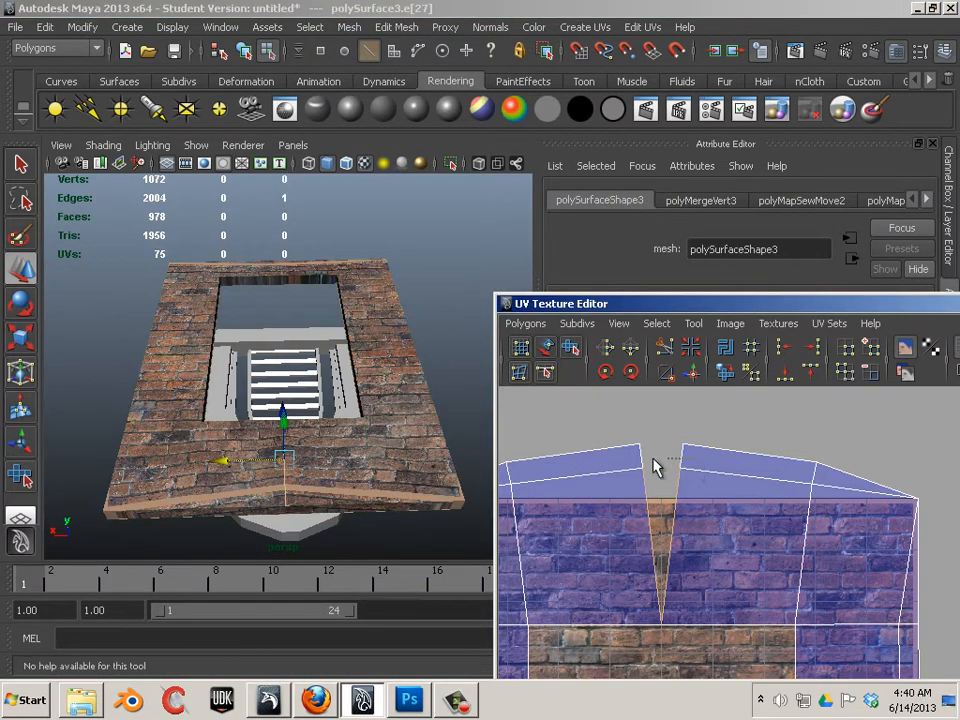
left_click(672, 375)
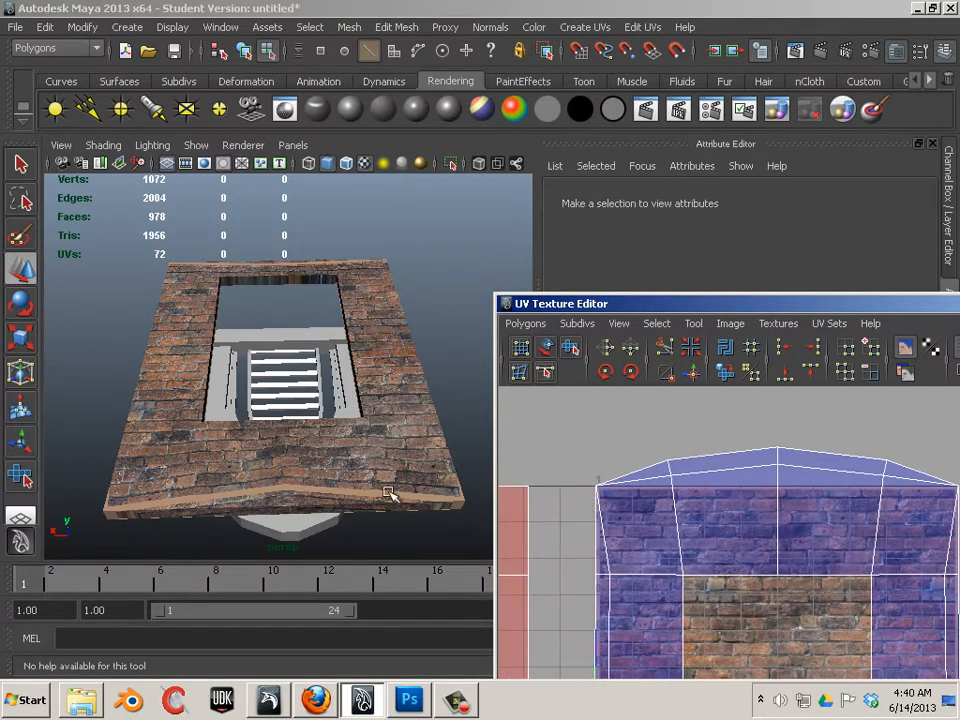
left_click_drag(390, 497, 250, 390, "alt")
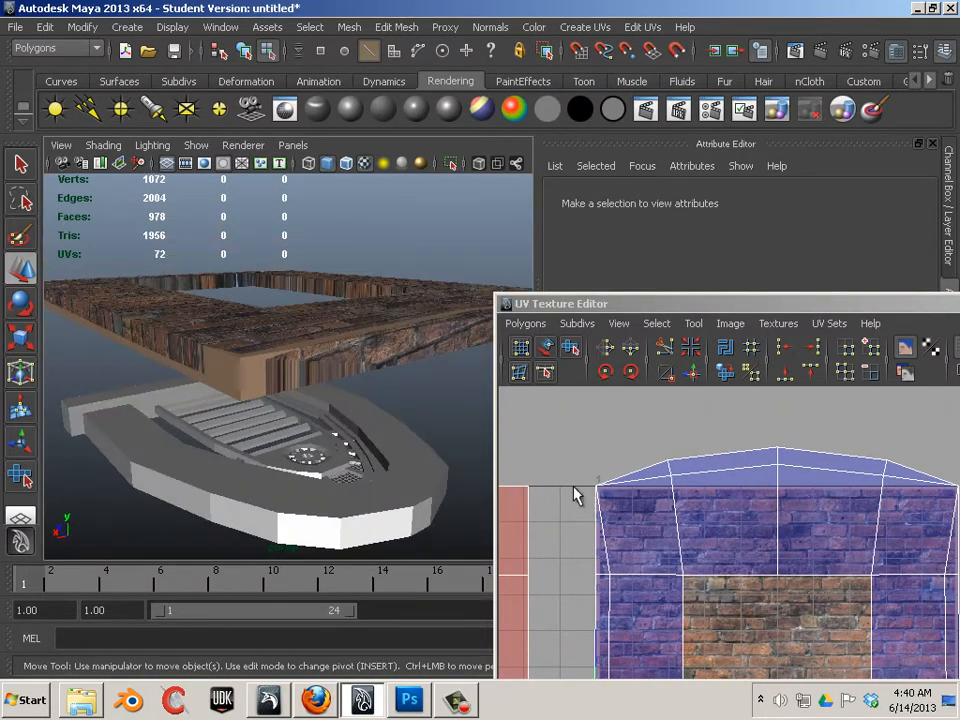
Step: Select the two rows of UVs along the blue shell's upper border and unfold them with the Smooth UV Tool
right_click_drag(653, 480, 647, 468)
left_click_drag(573, 438, 958, 510)
left_click_drag(485, 136, 447, 88)
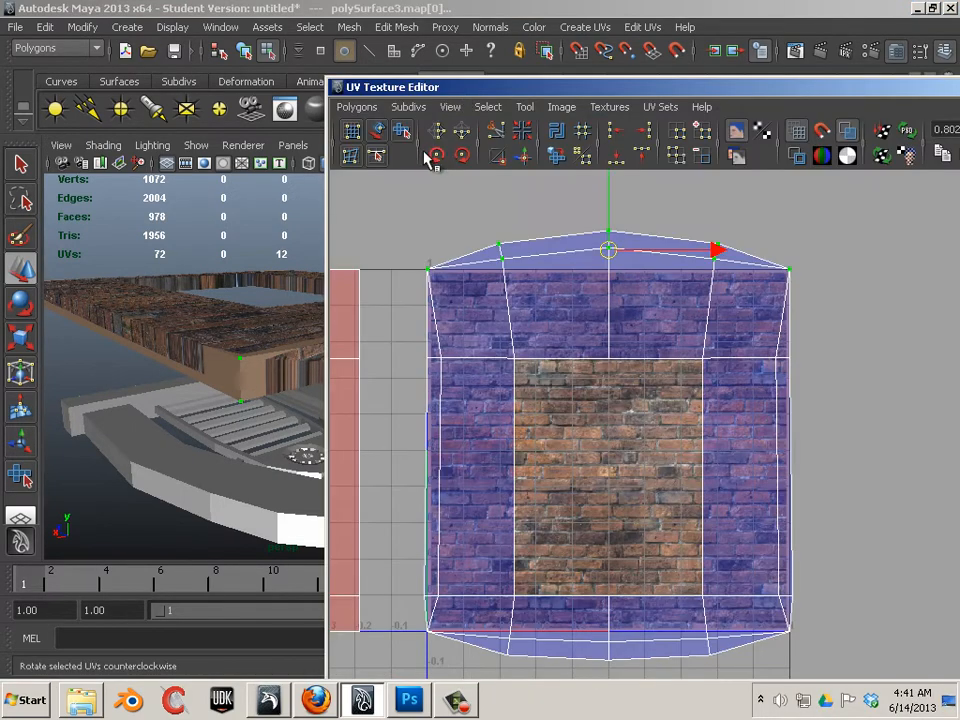
left_click(403, 134)
left_click_drag(395, 280, 482, 285)
middle_click_drag(553, 466, 614, 431, "alt")
right_click_drag(600, 430, 508, 350, "alt")
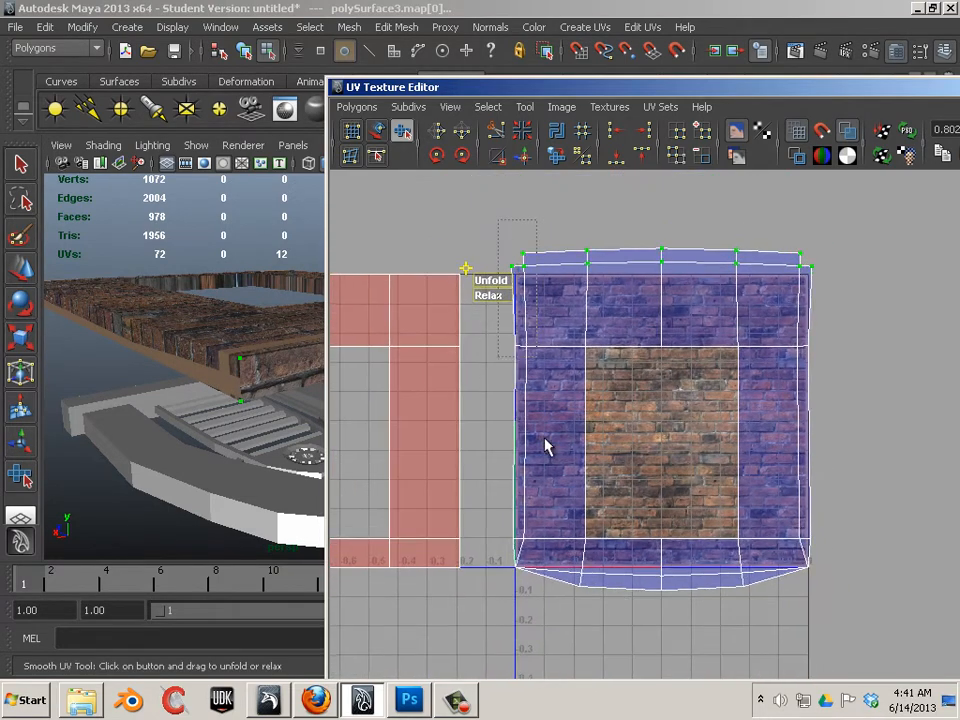
Step: Unfold the border UVs on the blue shell's left, lower and right sides with the Smooth UV Tool
left_click_drag(545, 438, 532, 615)
left_click_drag(489, 572, 581, 580)
left_click_drag(829, 617, 829, 617)
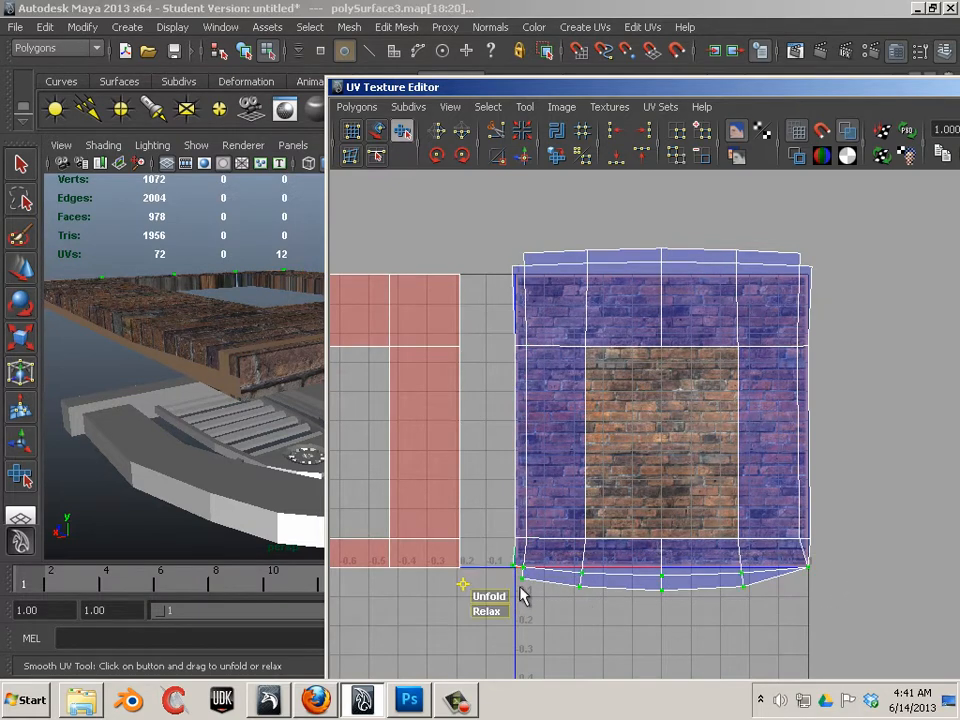
left_click_drag(489, 597, 771, 449)
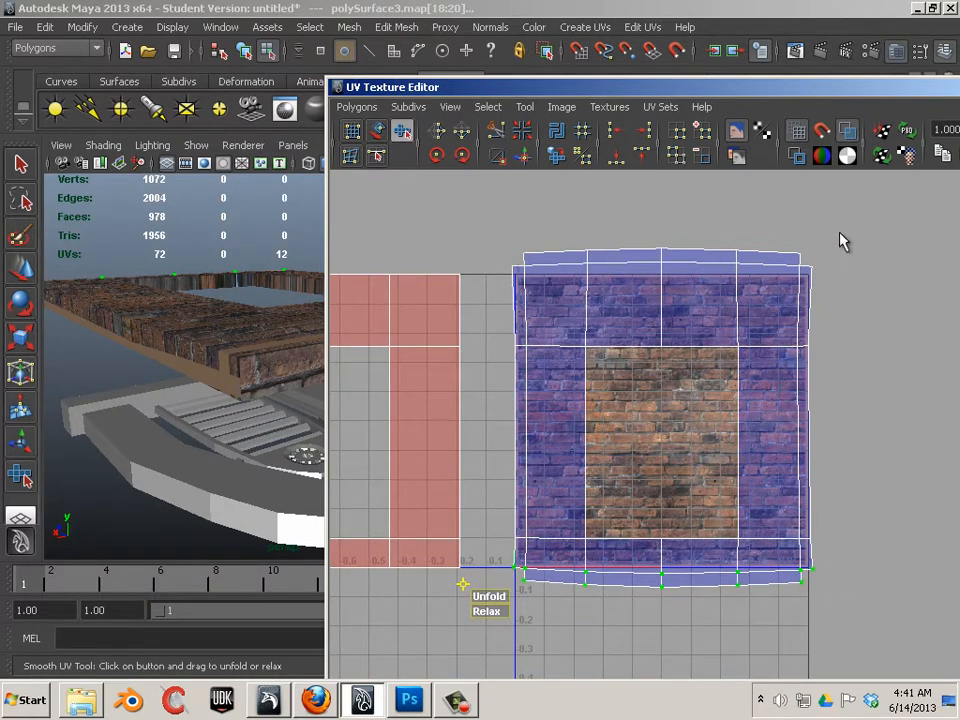
left_click_drag(771, 641, 771, 641)
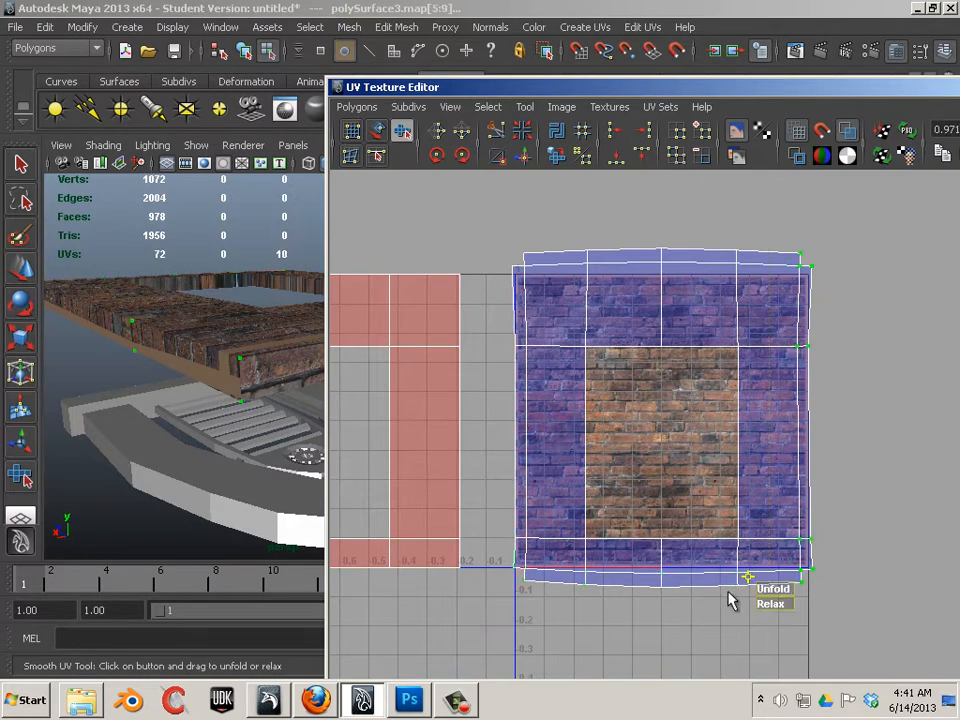
left_click_drag(767, 584, 836, 588)
Step: Select all UVs of the red and blue shells and scale them down uniformly to about half size
right_click_drag(838, 527, 507, 475, "alt")
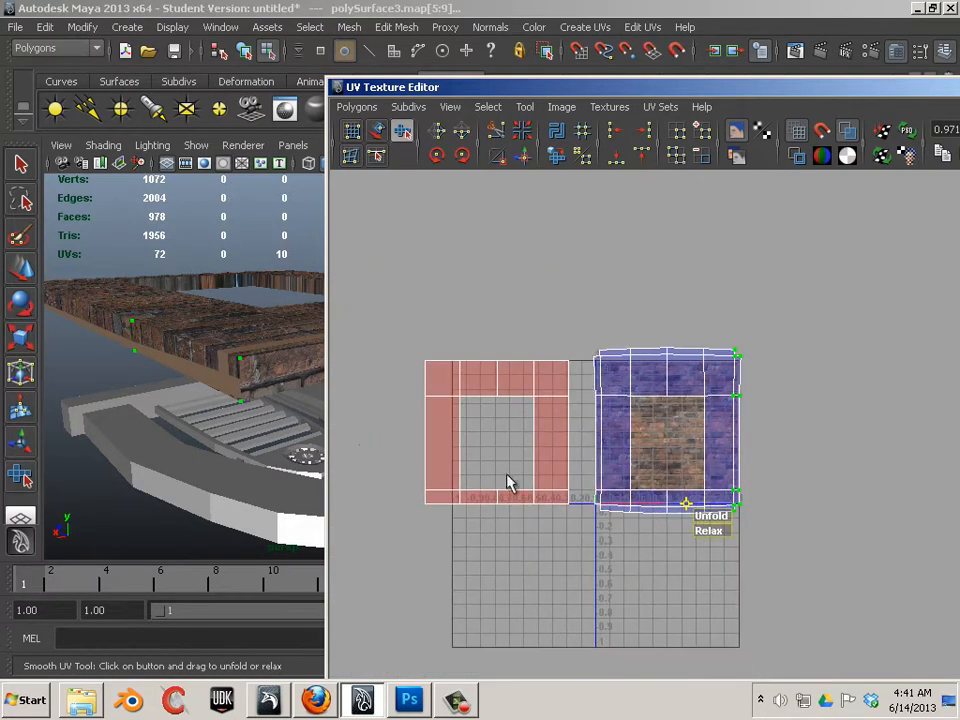
middle_click_drag(615, 458, 512, 467, "alt")
right_click_drag(570, 430, 399, 399, "alt")
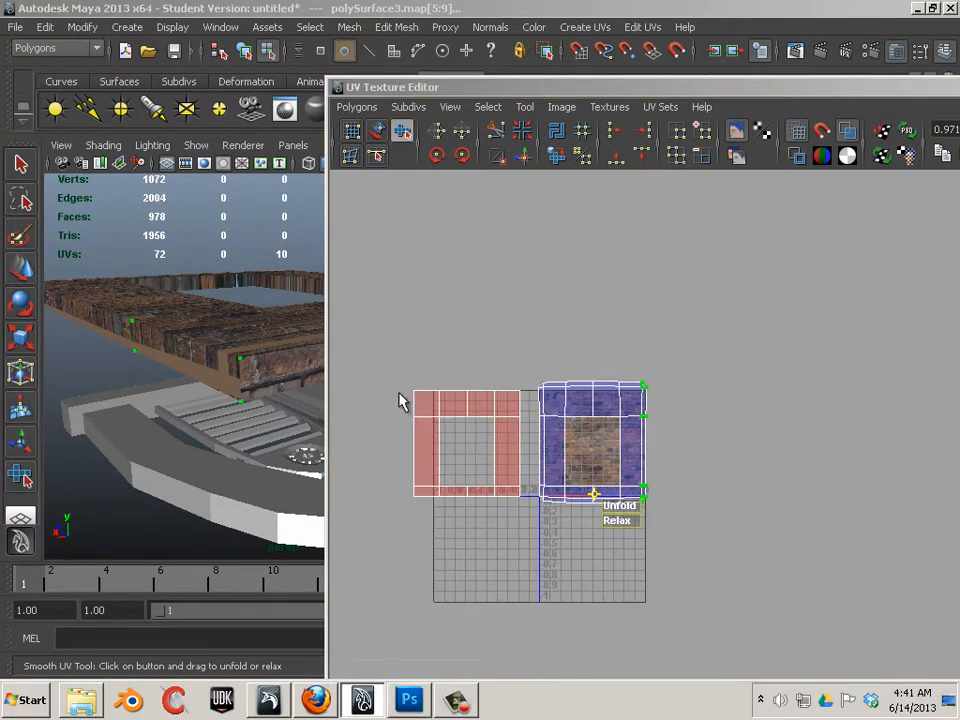
left_click_drag(547, 502, 715, 588)
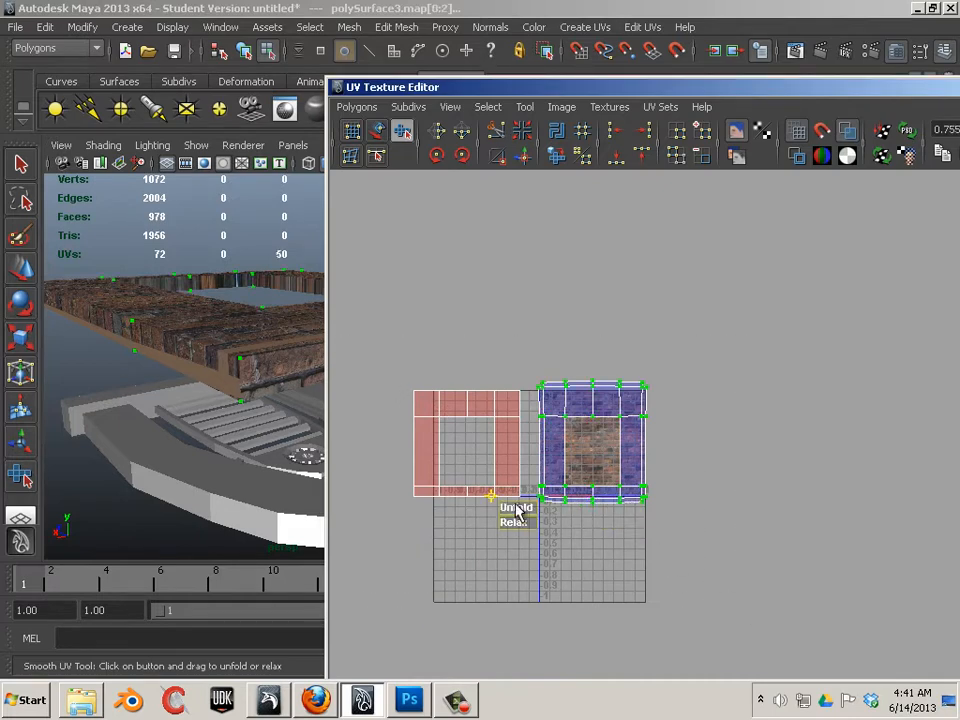
key("w")
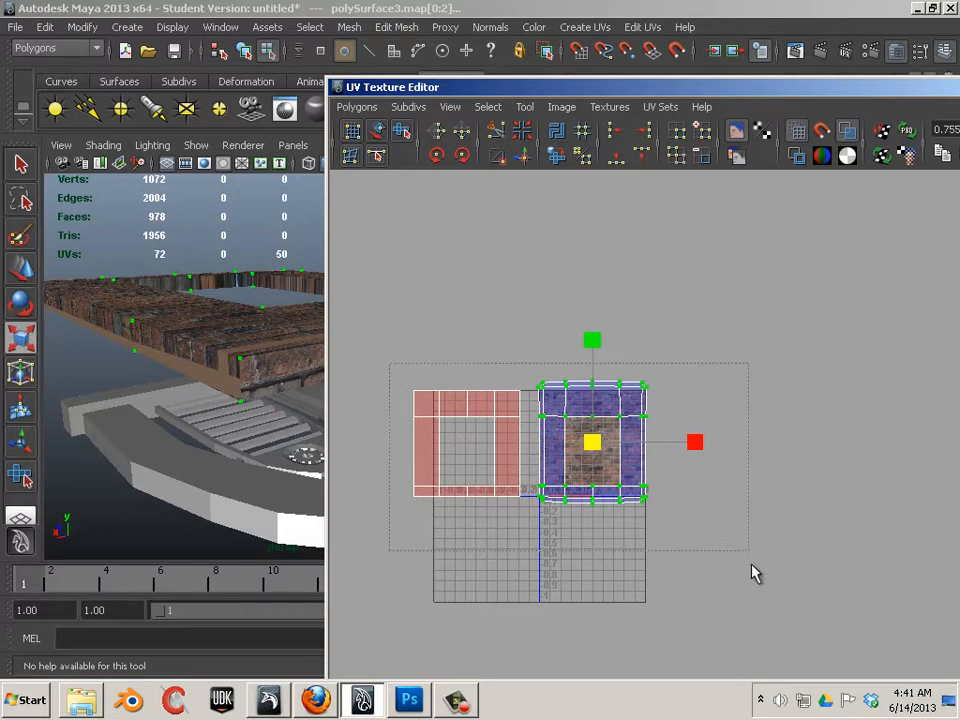
left_click_drag(752, 565, 754, 568)
left_click_drag(527, 439, 559, 488)
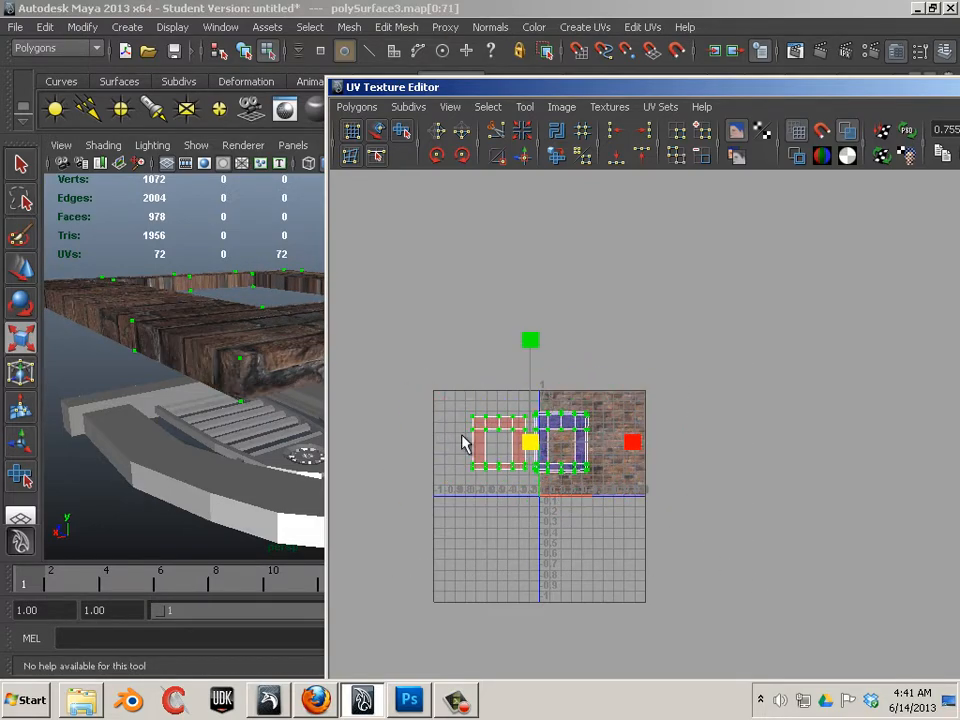
Step: Move both UV shells onto the upper part of the brick texture tile and shrink them slightly to fit its width
left_click_drag(234, 395, 243, 425, "alt")
key("w")
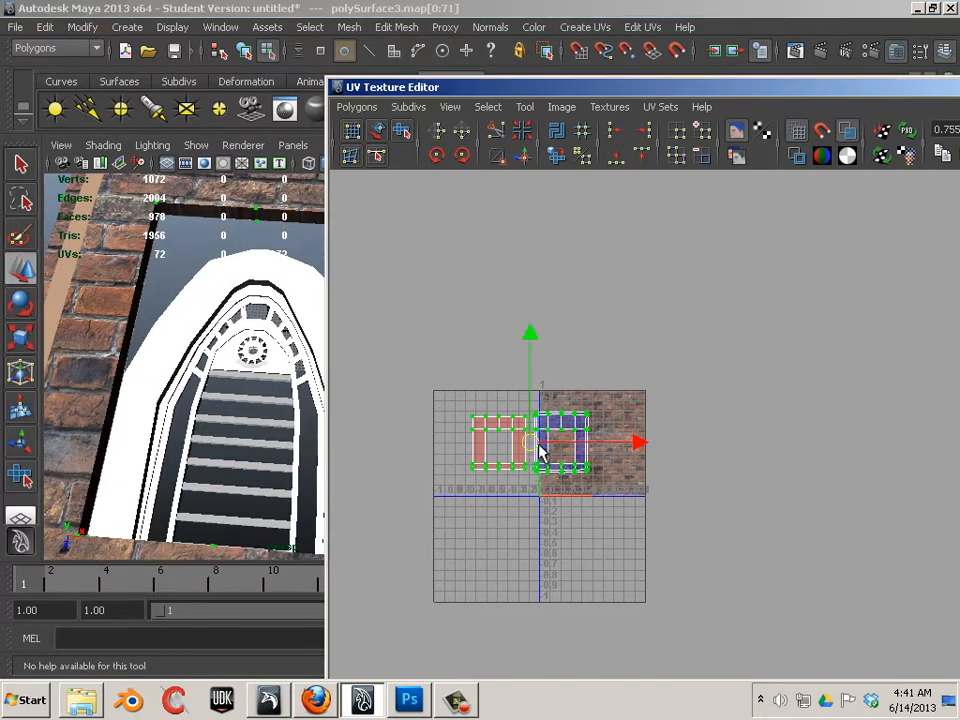
left_click_drag(540, 452, 598, 440)
key("r")
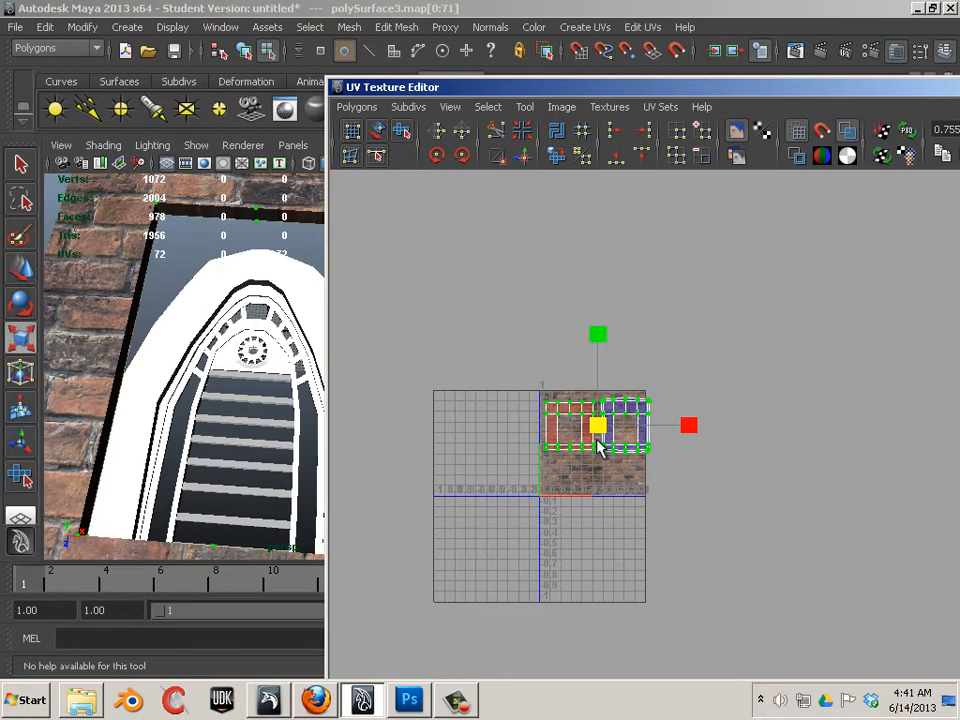
key("w")
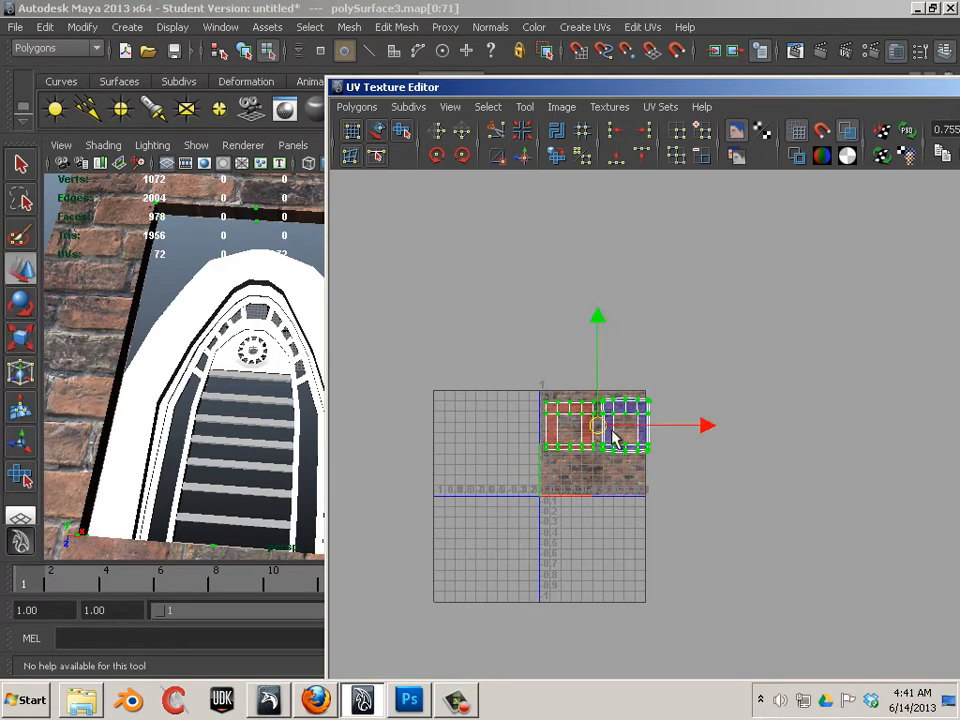
left_click_drag(604, 432, 600, 428)
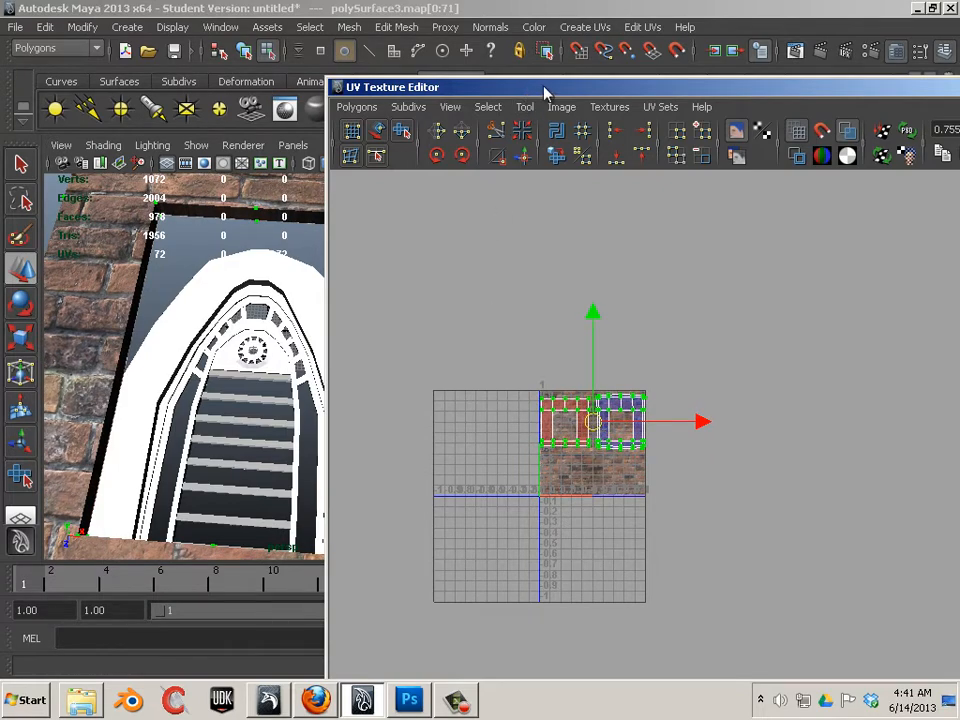
left_click_drag(545, 92, 665, 106)
left_click_drag(330, 316, 318, 448, "alt")
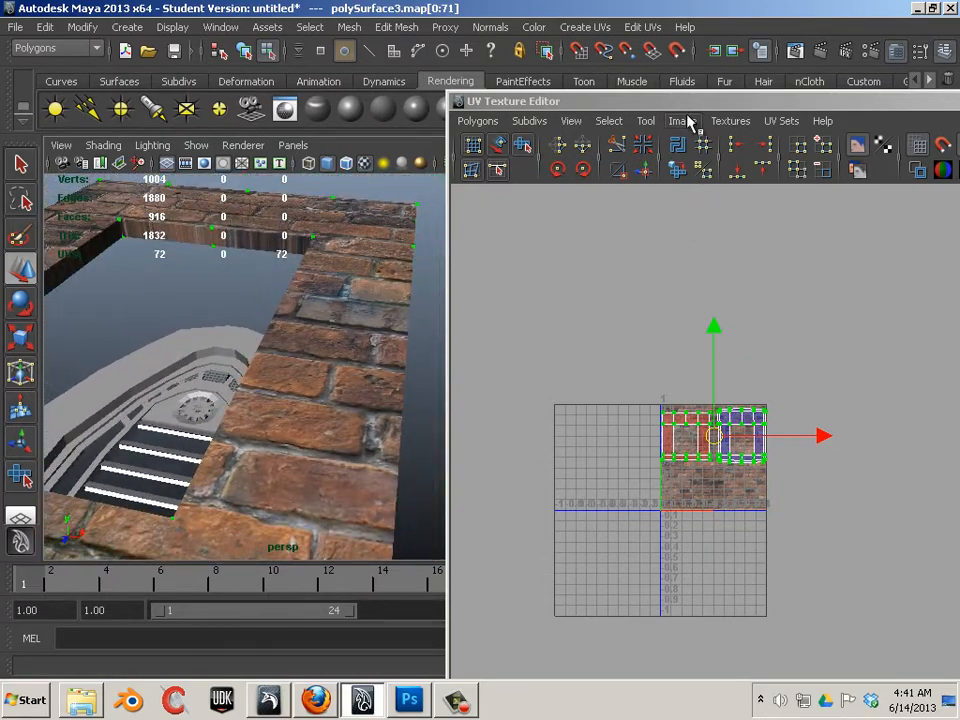
Step: Scale both UV shells up uniformly by roughly a tenth so the bricks appear smaller on the wall frame
left_click_drag(640, 98, 486, 79)
scroll(552, 415, "up", 6)
middle_click_drag(465, 394, 665, 435, "alt")
scroll(248, 328, "up", 3)
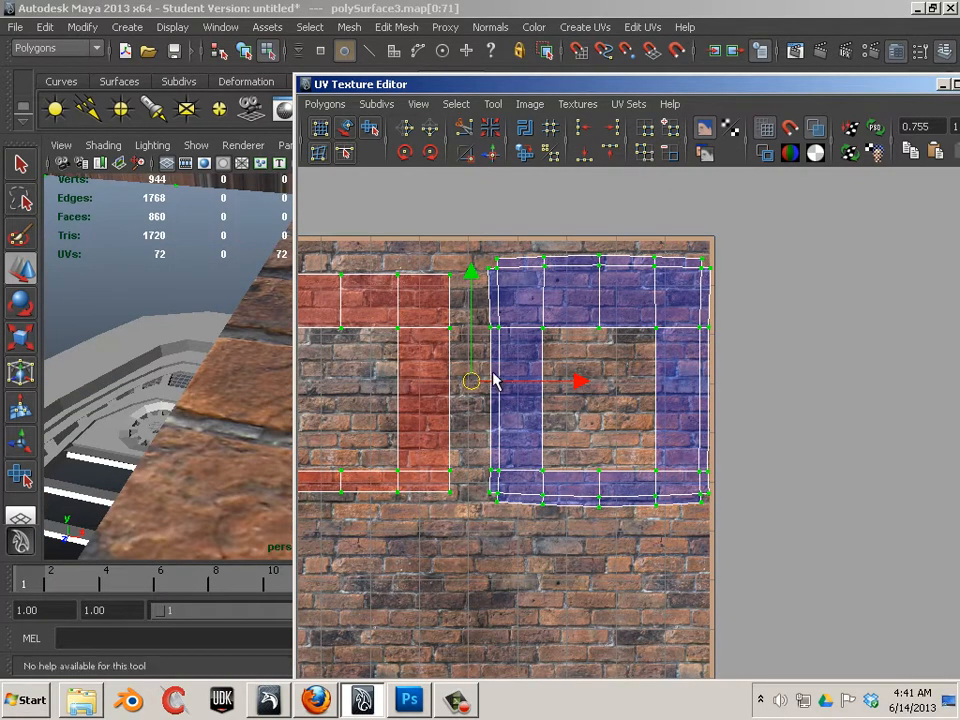
middle_click_drag(493, 381, 613, 373, "alt")
key("r")
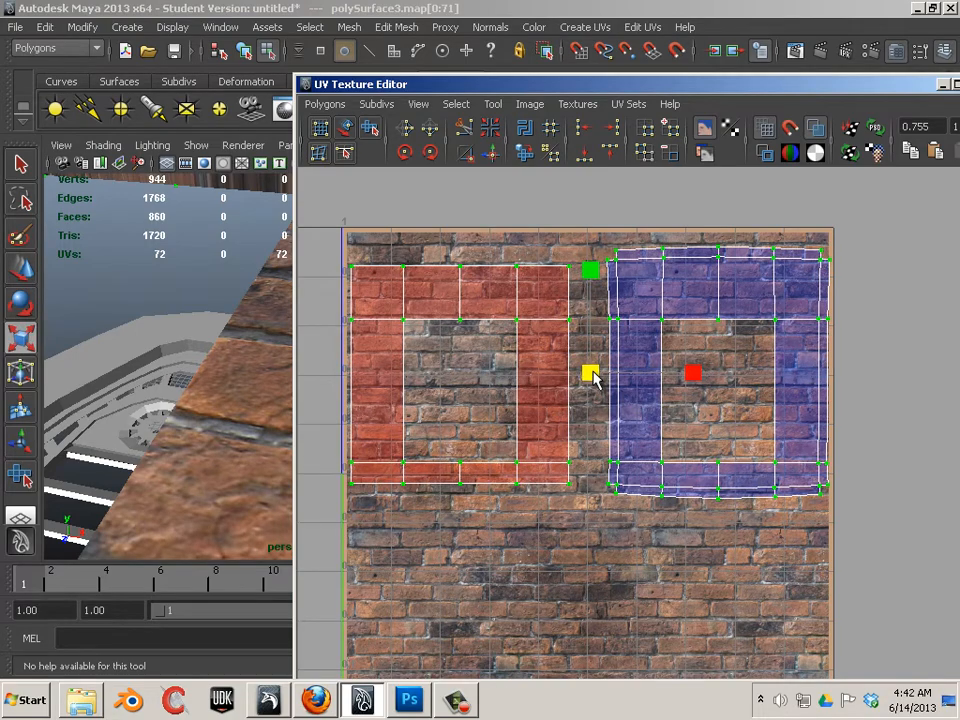
mouse_move(591, 375)
left_mouse_down()
mouse_move(596, 386)
mouse_move(559, 381)
mouse_move(579, 469)
mouse_move(557, 372)
mouse_move(514, 375)
mouse_move(621, 381)
mouse_move(606, 380)
left_mouse_up()
Step: Shift both UV shells sideways and slightly down so the blue shell lies inside the brick texture, and reselect the wall frame object
key("w")
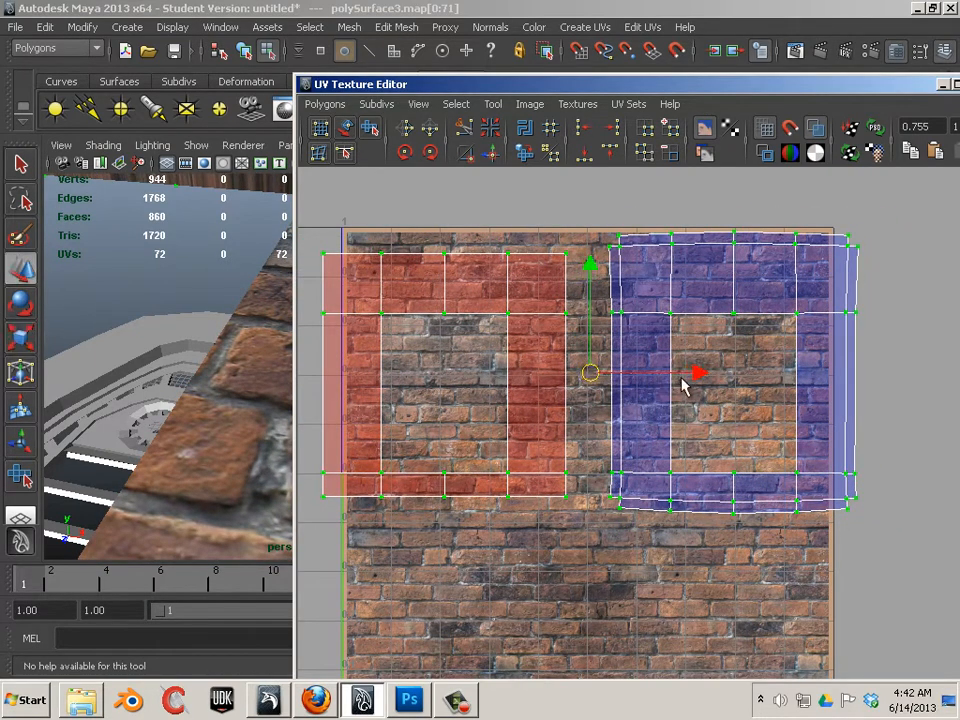
left_click_drag(692, 373, 660, 376)
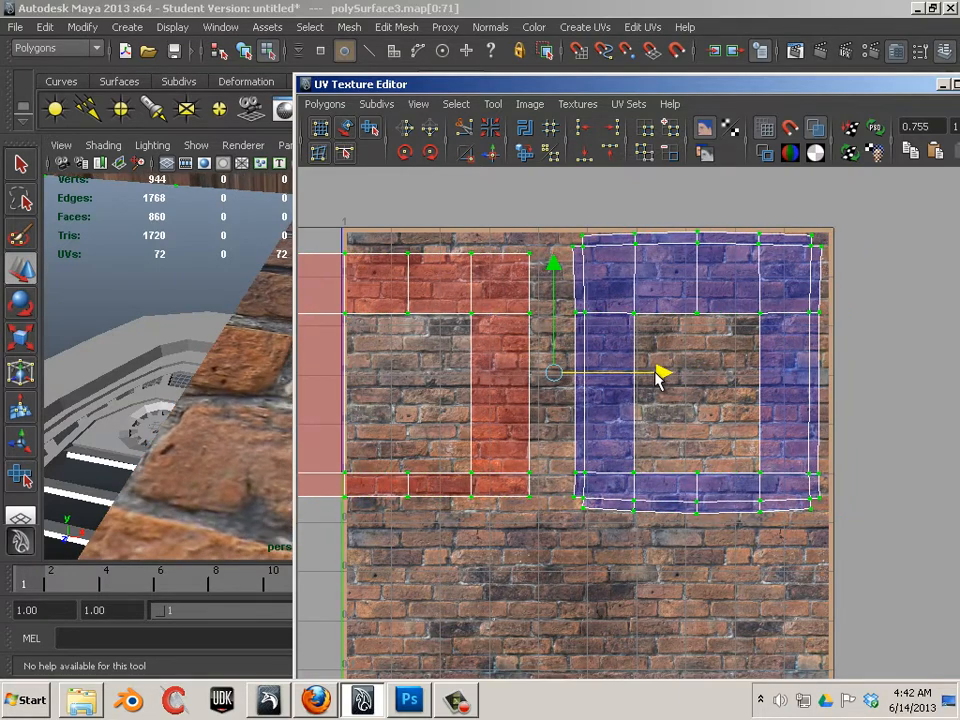
left_click_drag(556, 286, 556, 280)
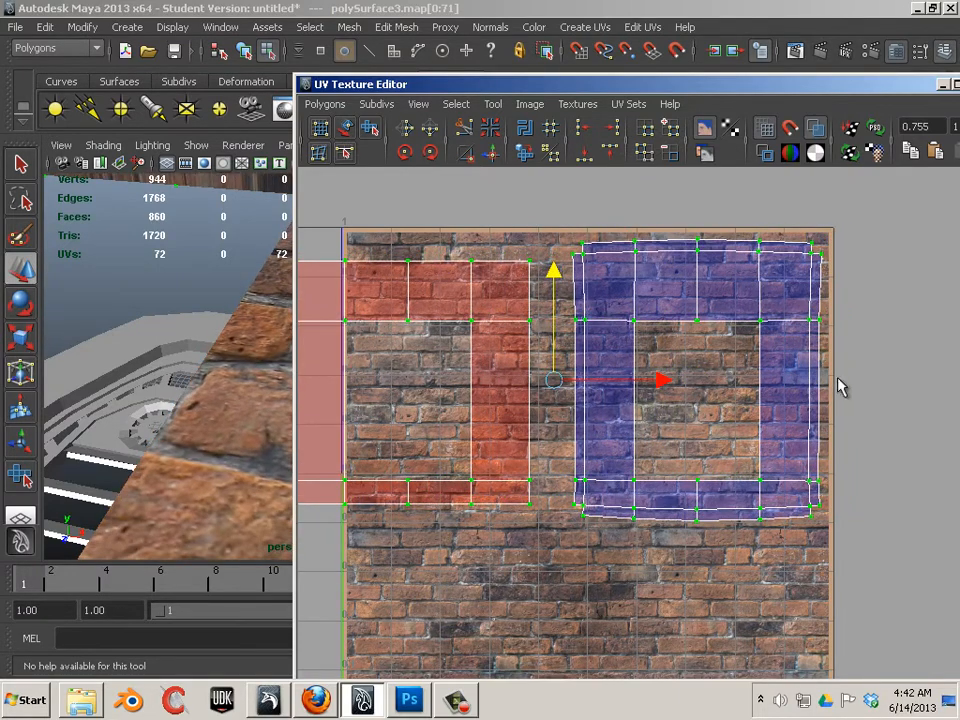
left_click(888, 466)
left_click(208, 422)
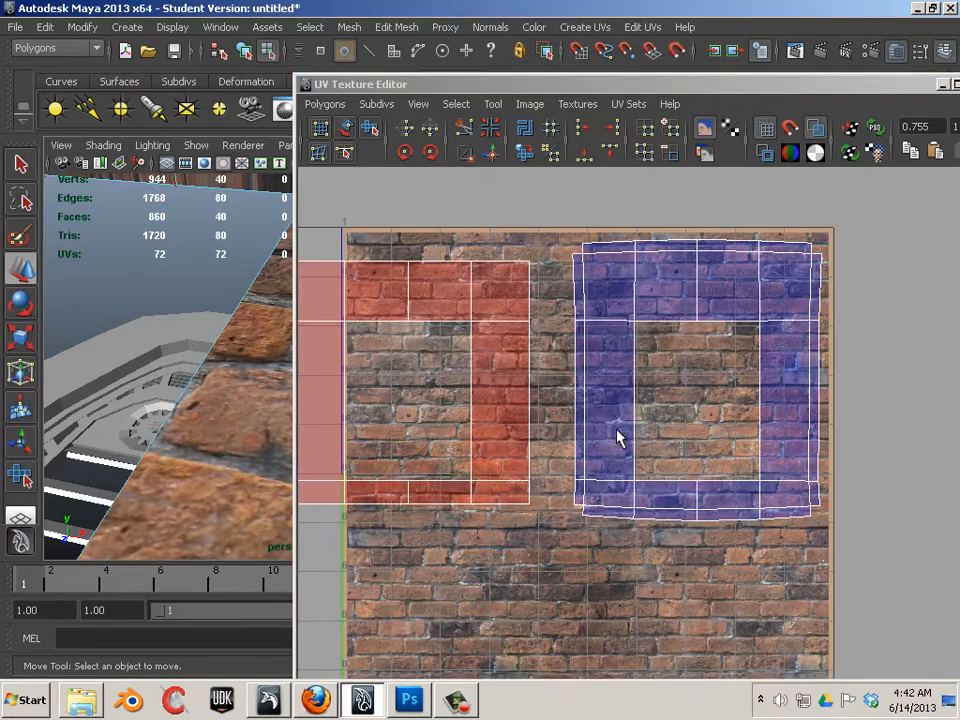
Step: Align the blue shell's two bottom UV rows into straight horizontal lines, lowering the upper row slightly towards the edge
scroll(699, 452, "up", 5)
middle_click_drag(762, 543, 583, 451, "alt")
right_click_drag(553, 439, 658, 457, "alt")
middle_click_drag(658, 457, 766, 414, "alt")
right_click_drag(640, 416, 667, 430, "alt")
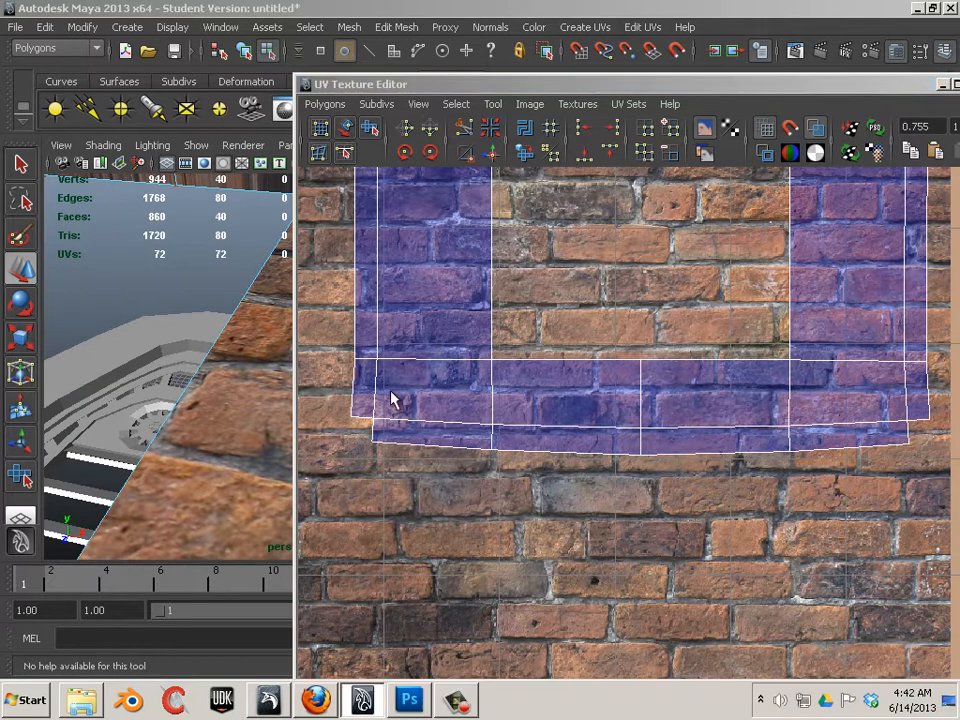
left_click_drag(328, 398, 945, 437)
key("w")
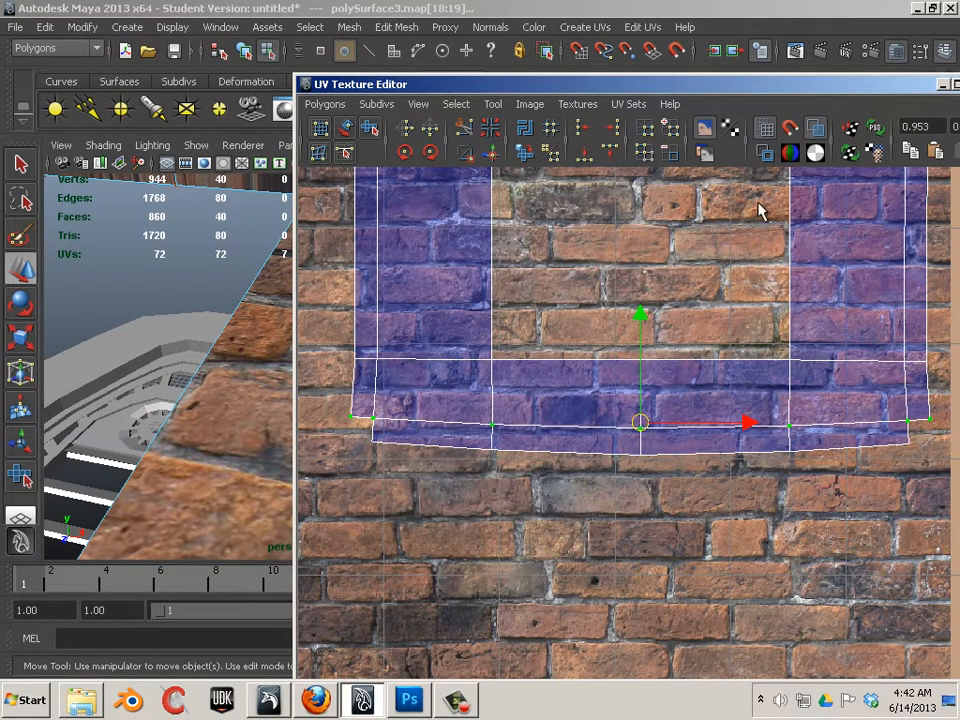
left_click(619, 157)
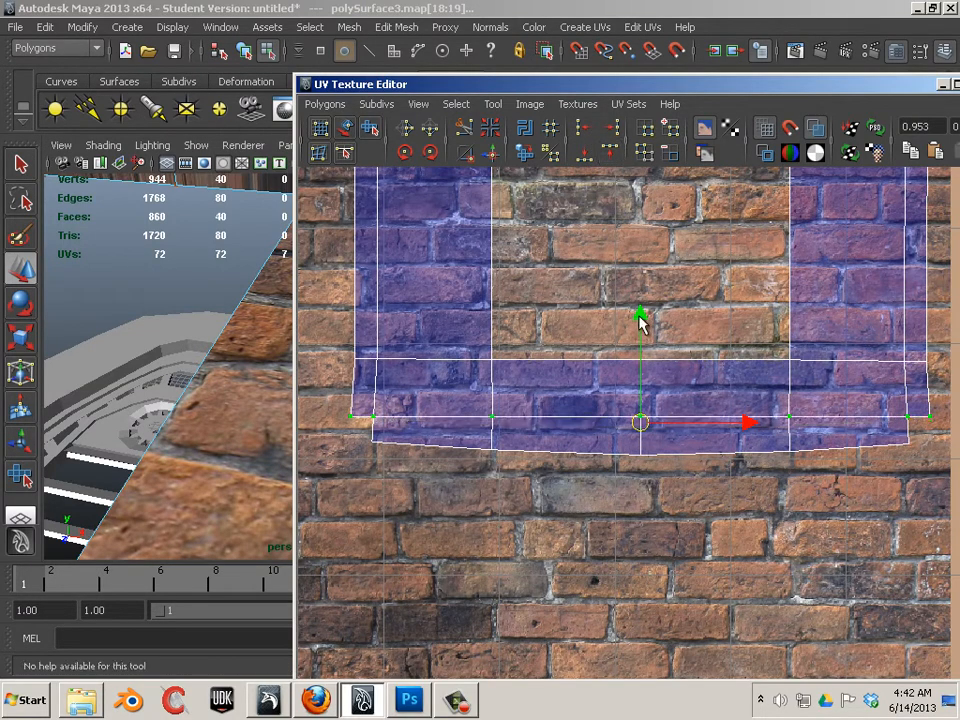
left_click_drag(640, 318, 640, 336)
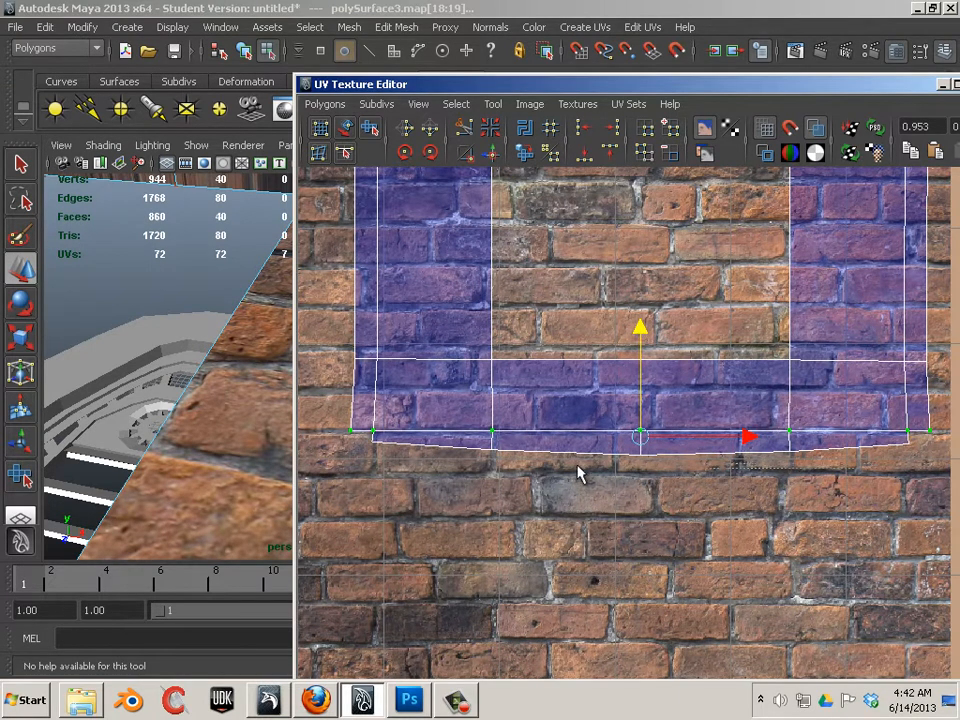
left_click_drag(577, 465, 351, 437)
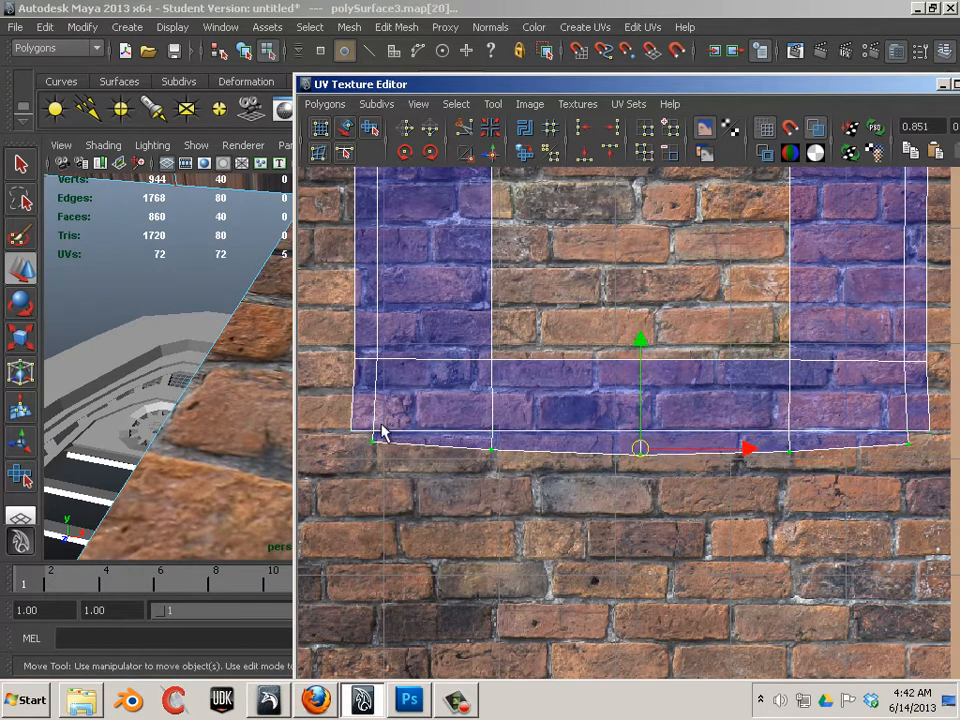
left_click(592, 163)
Step: Align the blue shell's two top UV rows into straight horizontal lines and raise the lower row slightly towards the edge
middle_click_drag(634, 283, 626, 470, "alt")
middle_click_drag(632, 350, 602, 508, "alt")
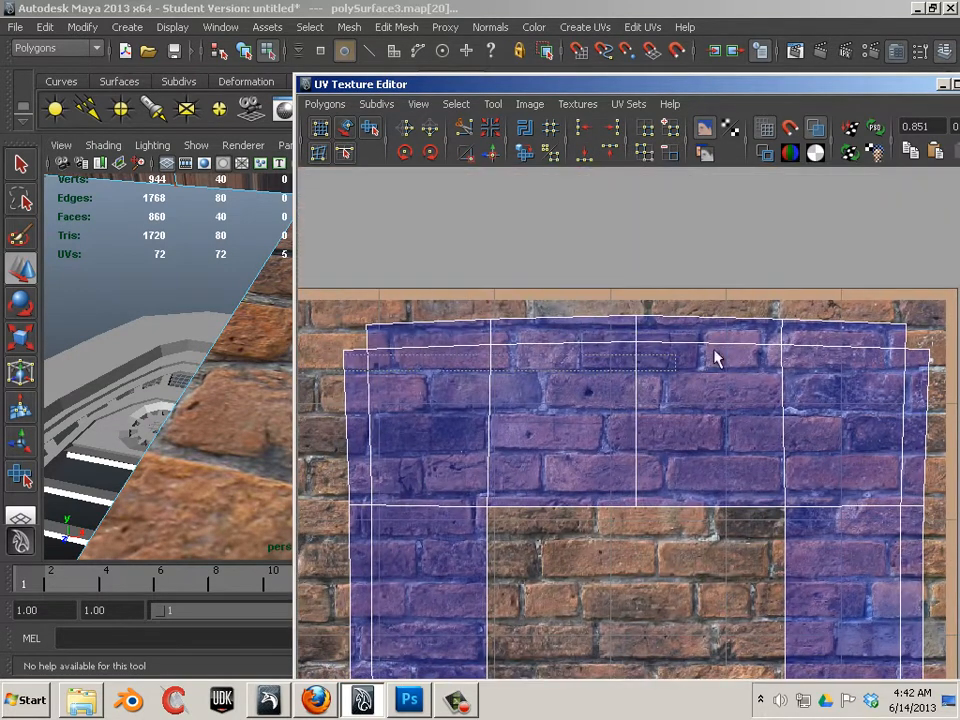
left_click_drag(716, 358, 931, 358)
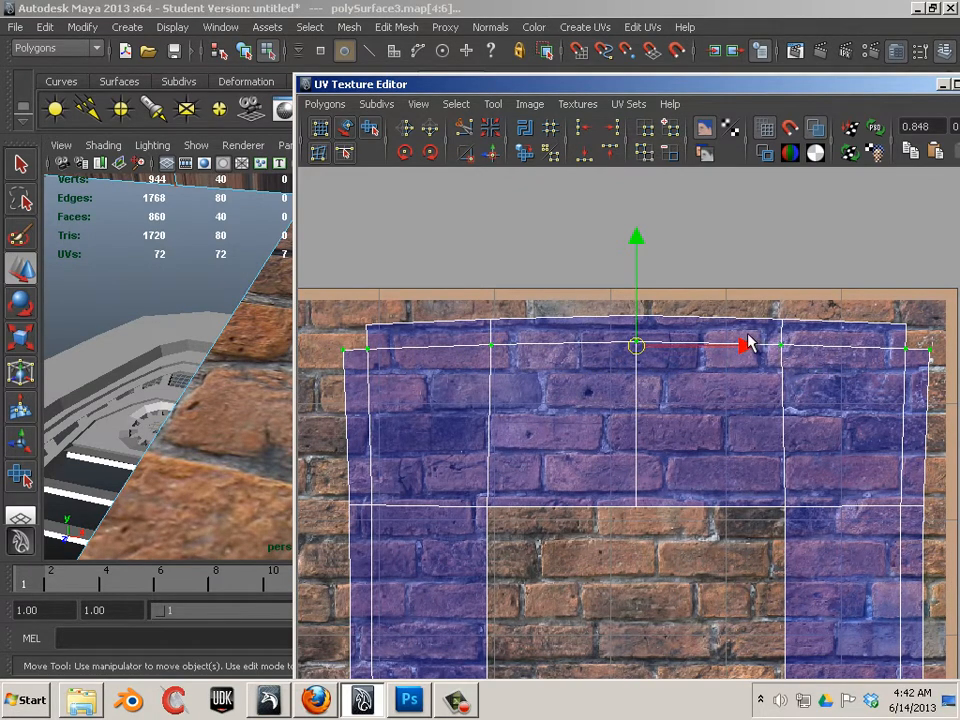
left_click(620, 148)
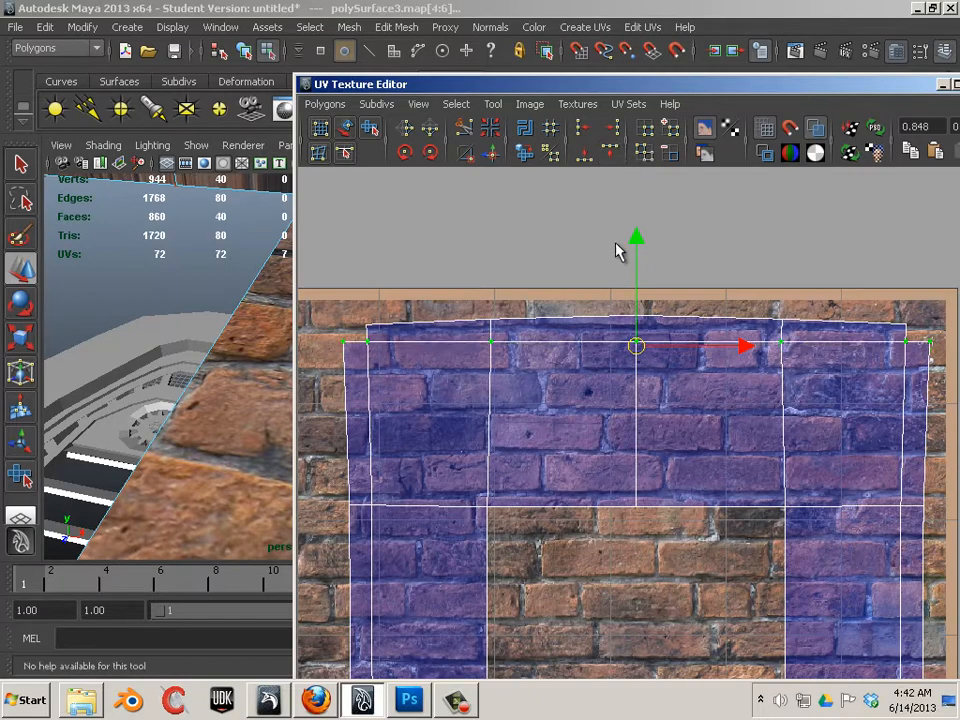
left_click_drag(641, 255, 645, 240)
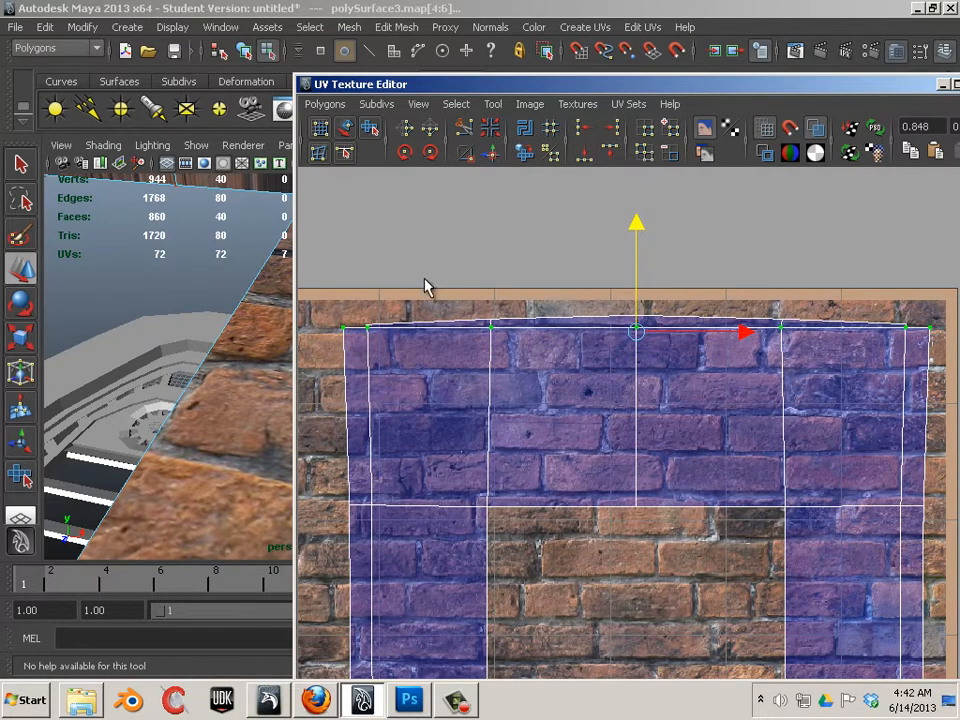
key("ctrl+z")
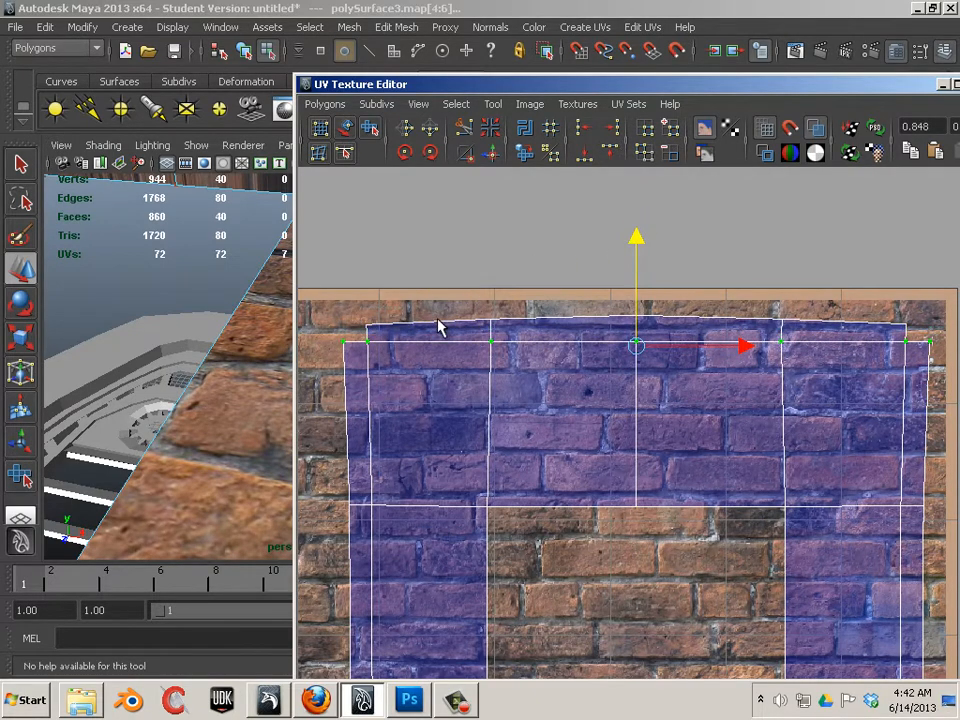
left_click_drag(942, 306, 940, 358)
left_click(612, 153)
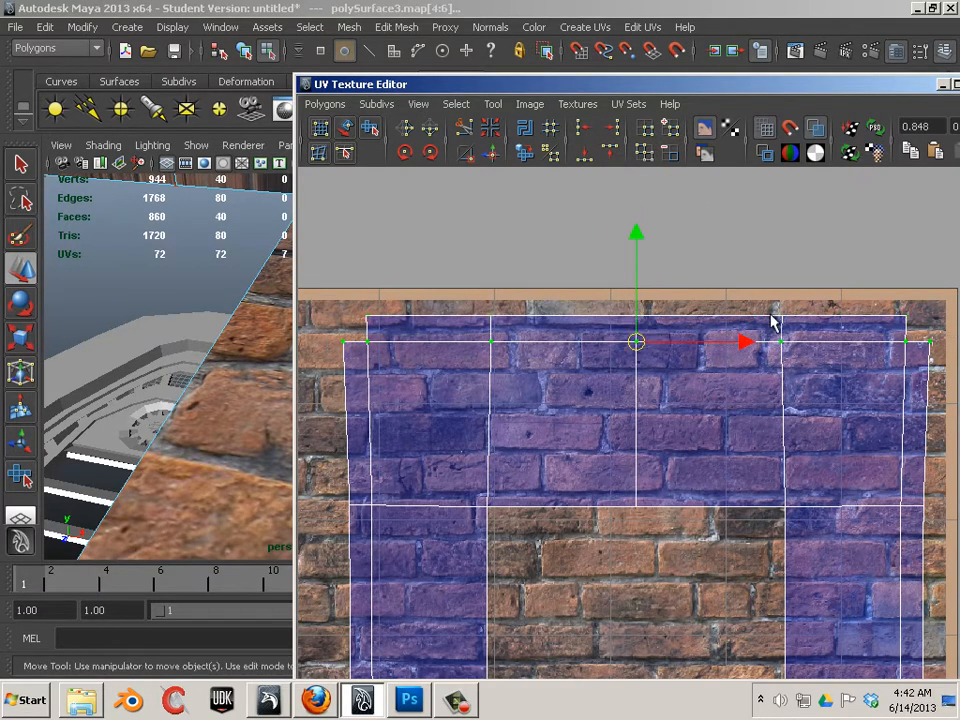
left_click_drag(640, 250, 641, 240)
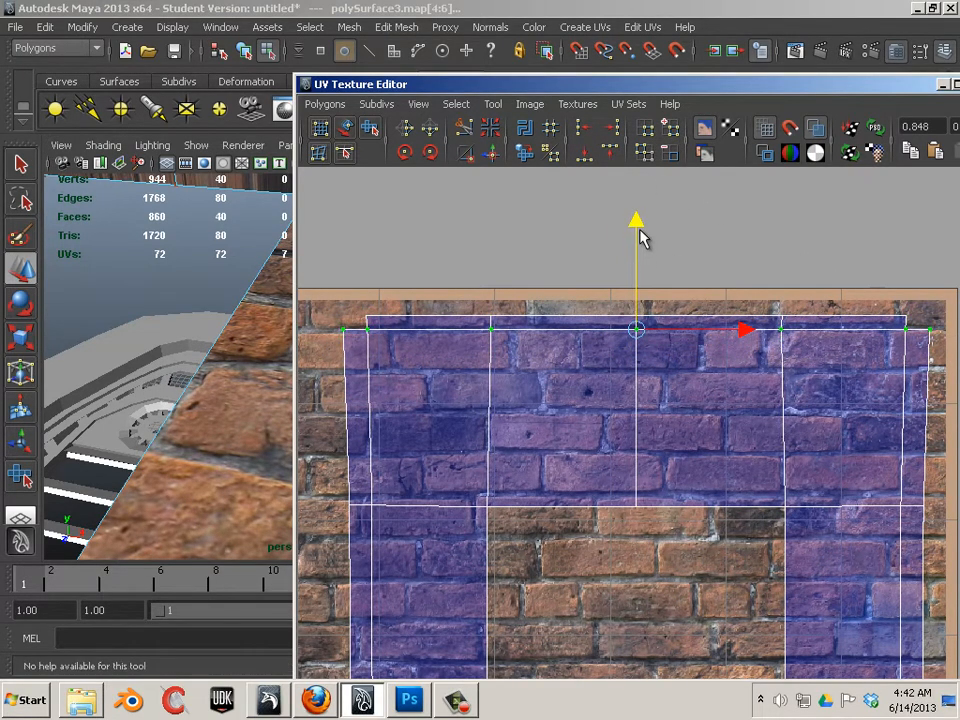
Step: Align the inner and outer UV columns on both sides of the blue shell into straight vertical lines
right_click_drag(225, 436, 81, 396, "alt")
left_click_drag(81, 396, 180, 446, "alt")
middle_click_drag(180, 446, 170, 373, "alt")
scroll(377, 452, "down", 5)
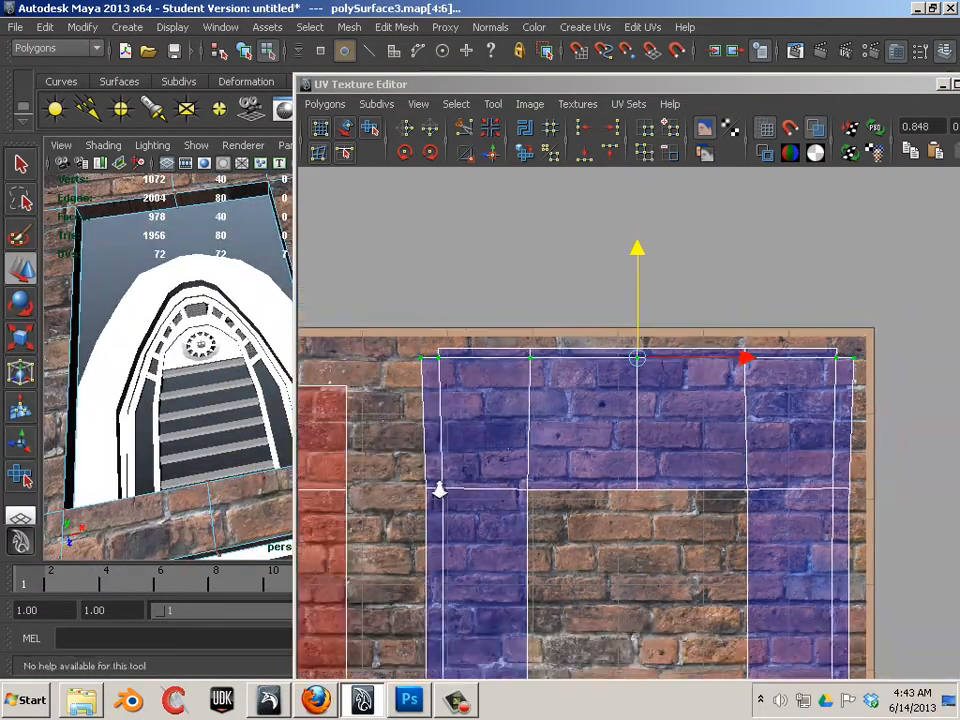
middle_click_drag(467, 444, 475, 262, "alt")
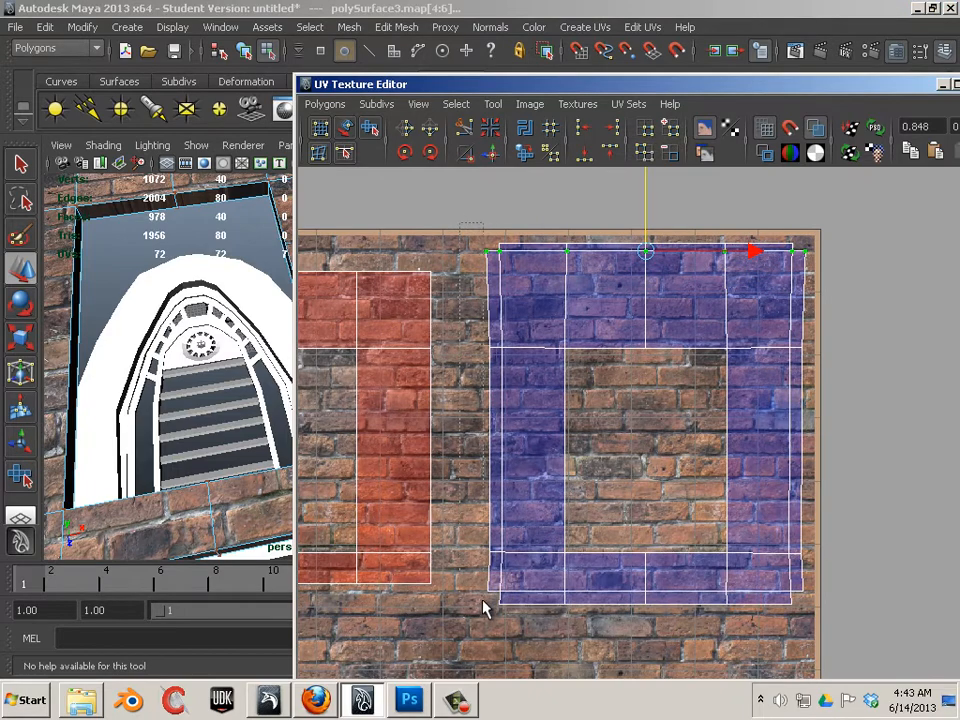
left_click_drag(424, 517, 424, 518)
left_click_drag(527, 216, 499, 633)
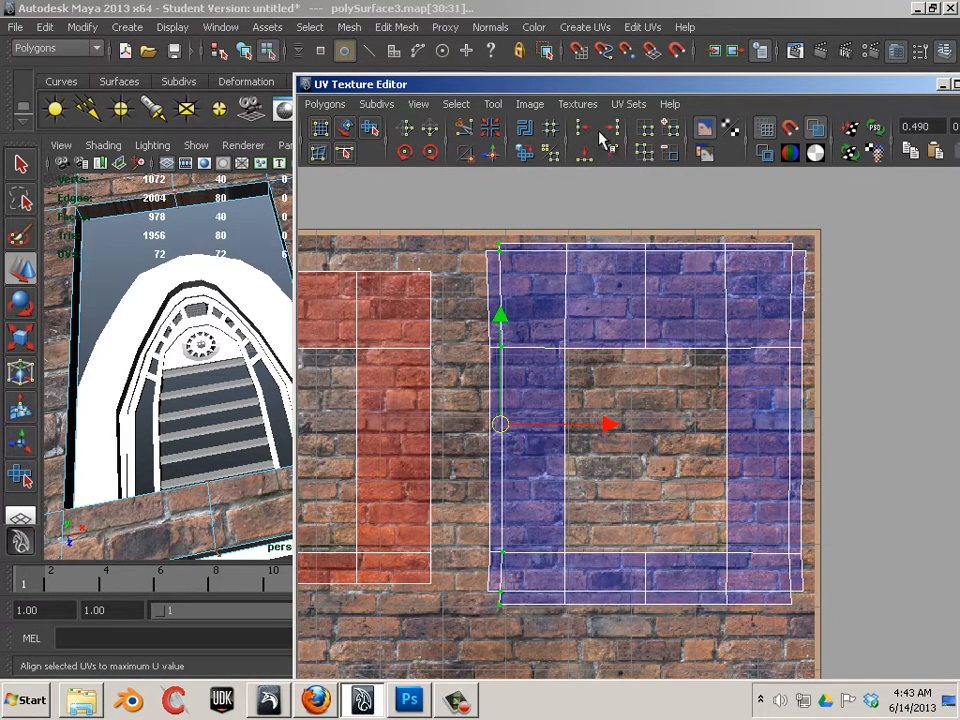
left_click_drag(757, 229, 795, 650)
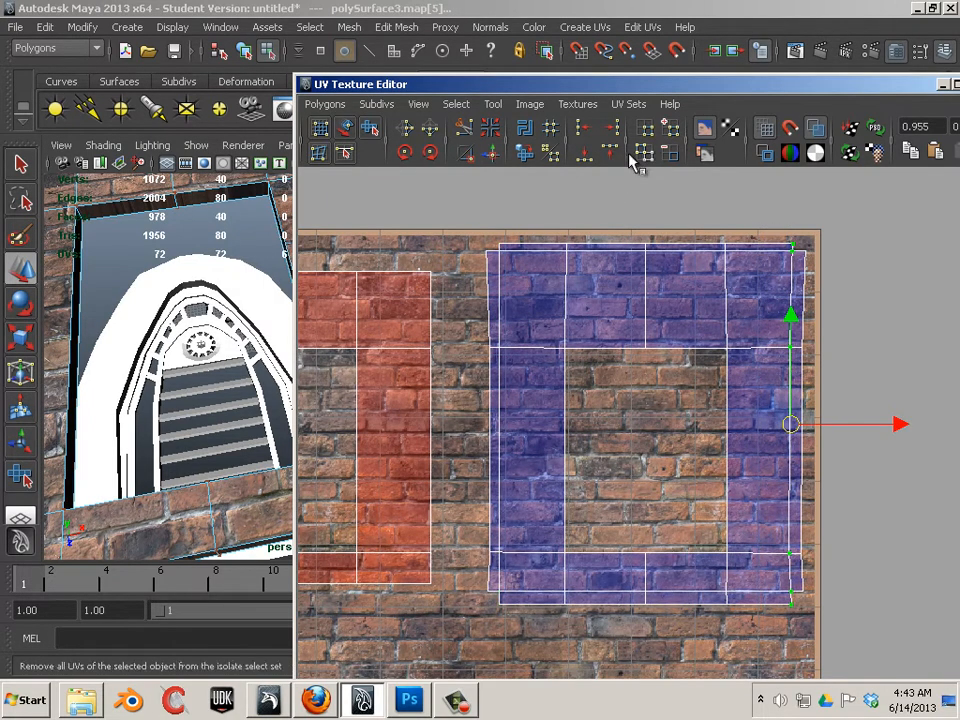
left_click_drag(507, 597, 498, 655)
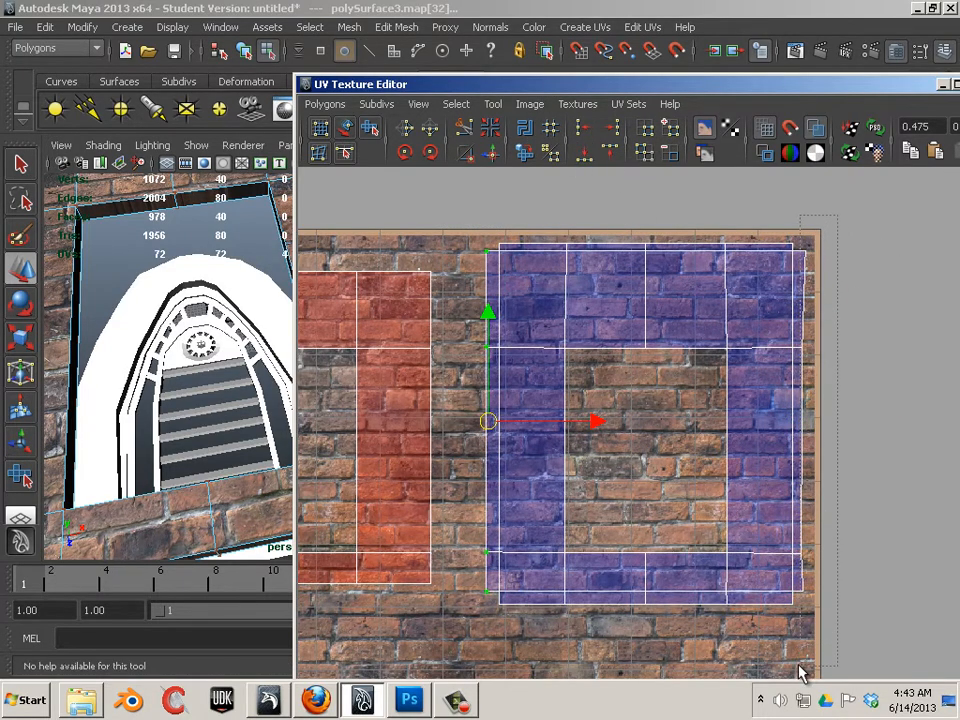
left_click_drag(800, 666, 797, 667)
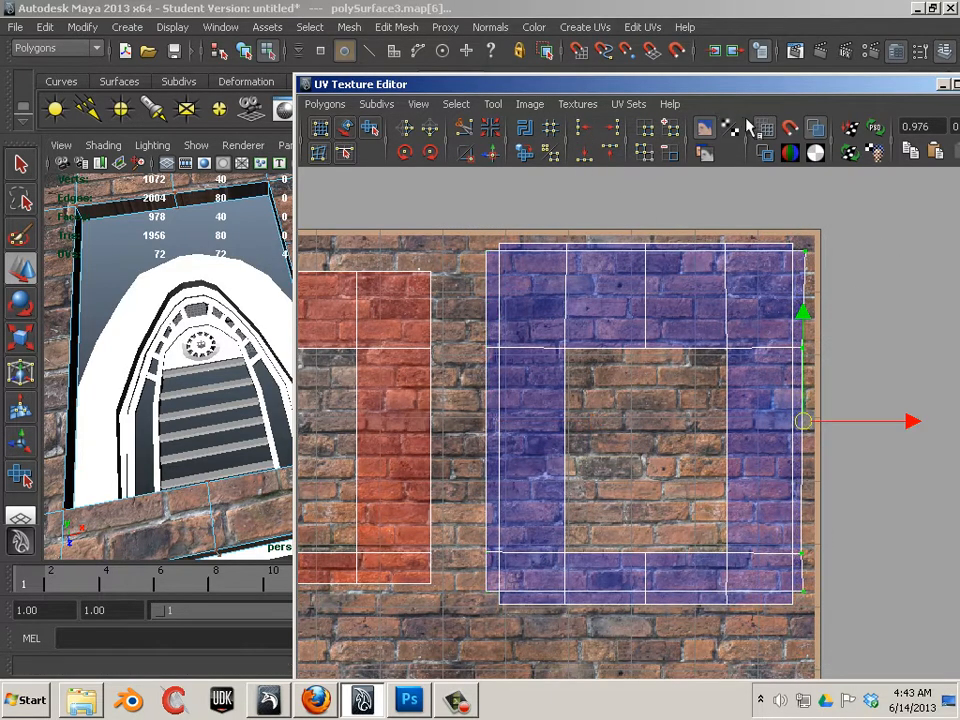
left_click(617, 130)
Step: Move the blue shell's left inner UV column slightly outwards, closer to the shell's left edge
middle_click_drag(446, 279, 474, 221, "alt")
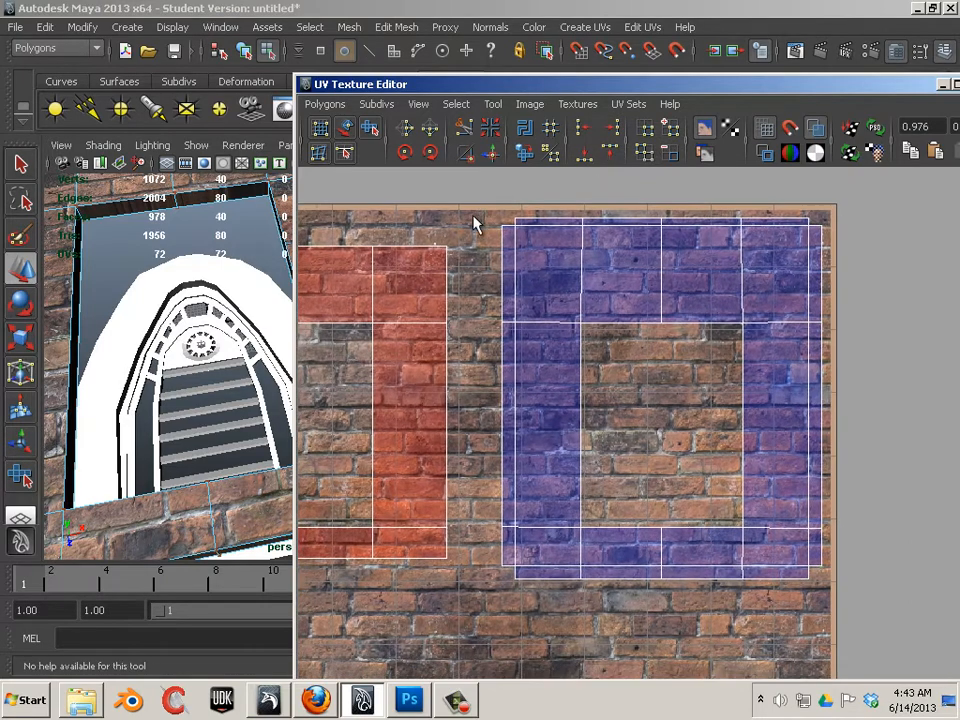
left_click_drag(547, 192, 516, 570)
scroll(453, 370, "up", 8)
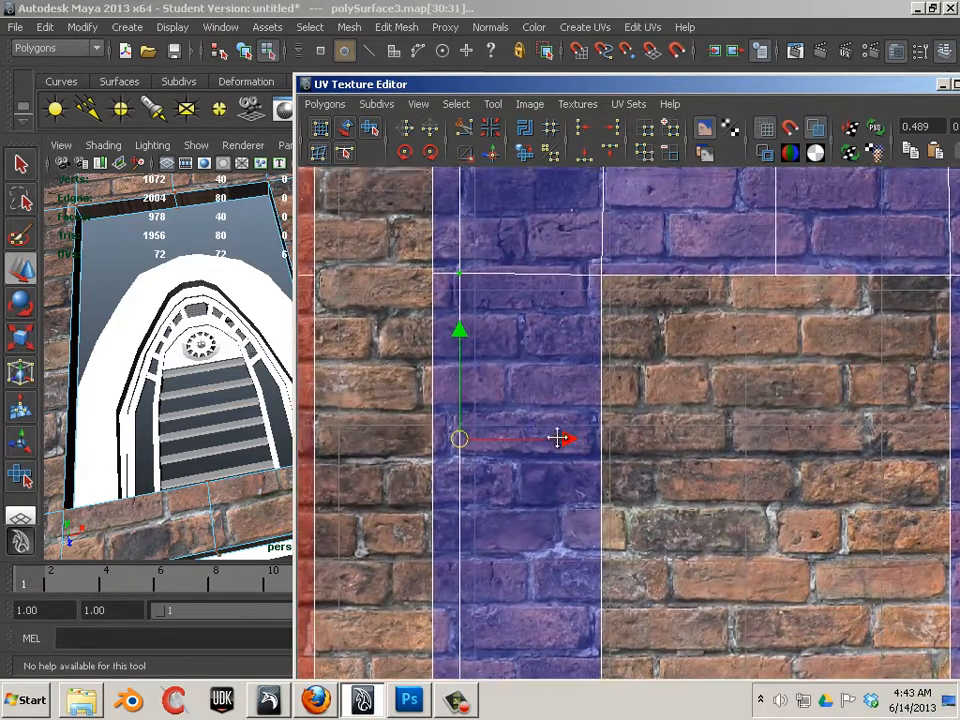
middle_click_drag(558, 438, 615, 523, "alt")
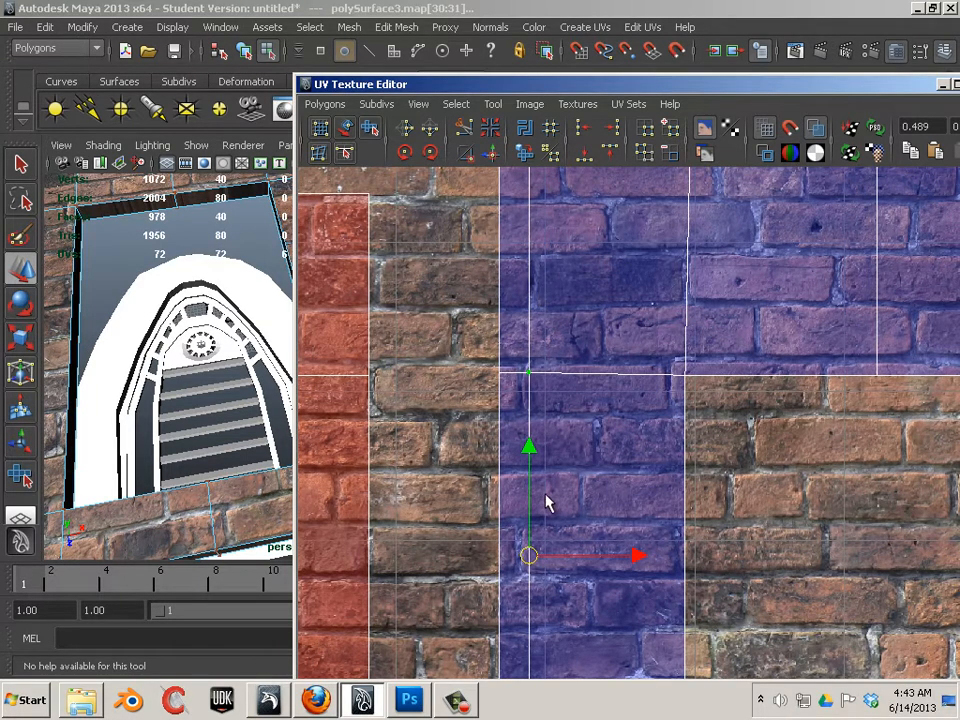
middle_click_drag(538, 499, 528, 343, "alt")
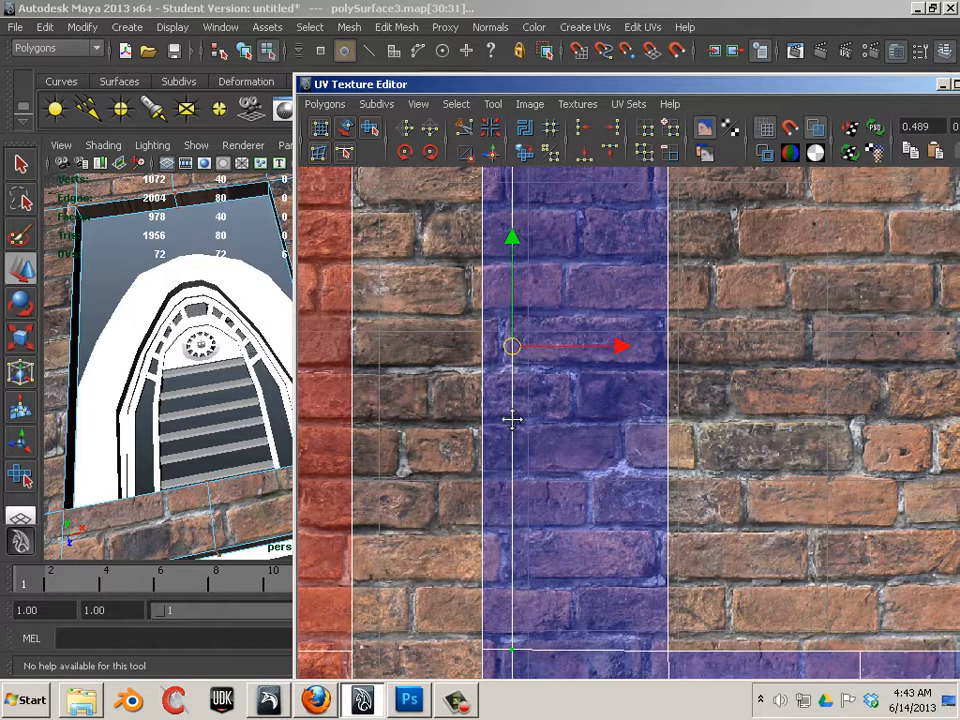
middle_click_drag(510, 418, 515, 337, "alt")
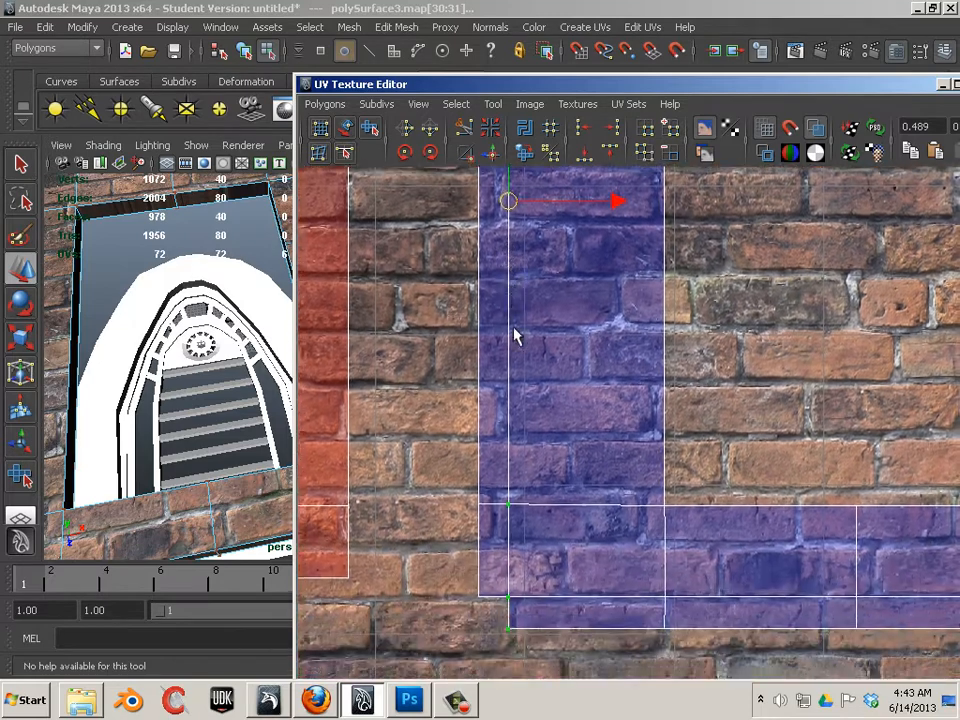
left_click_drag(618, 212, 610, 213)
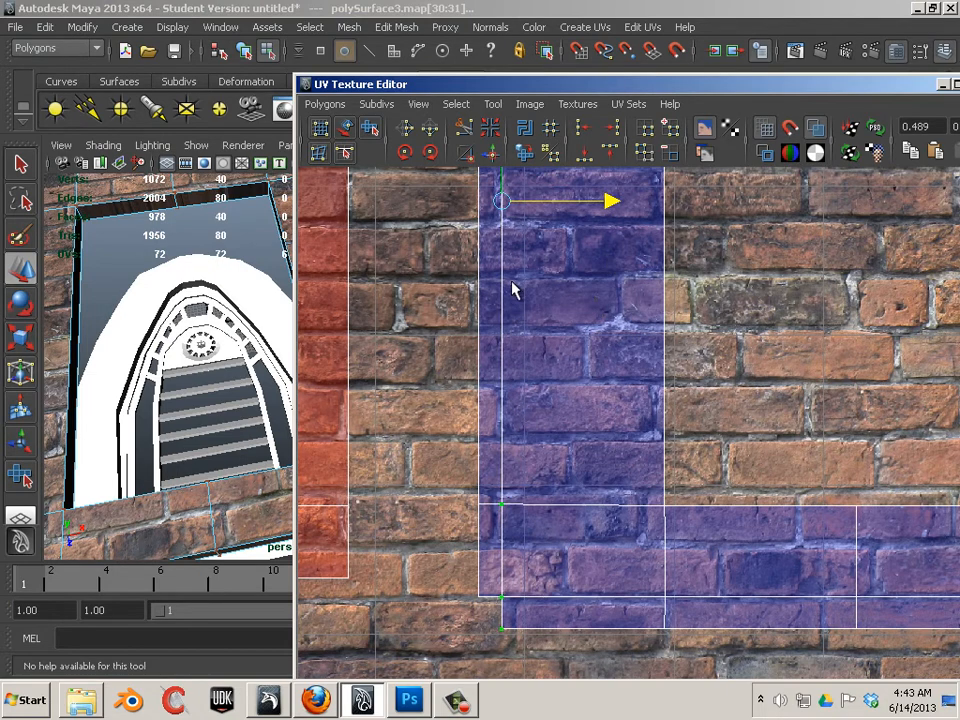
Step: Move the blue shell's right inner UV column slightly inwards, away from the shell's right edge
middle_click_drag(602, 425, 242, 535, "alt")
scroll(625, 465, "down", 3)
middle_click_drag(432, 407, 519, 335, "alt")
scroll(433, 436, "down", 1)
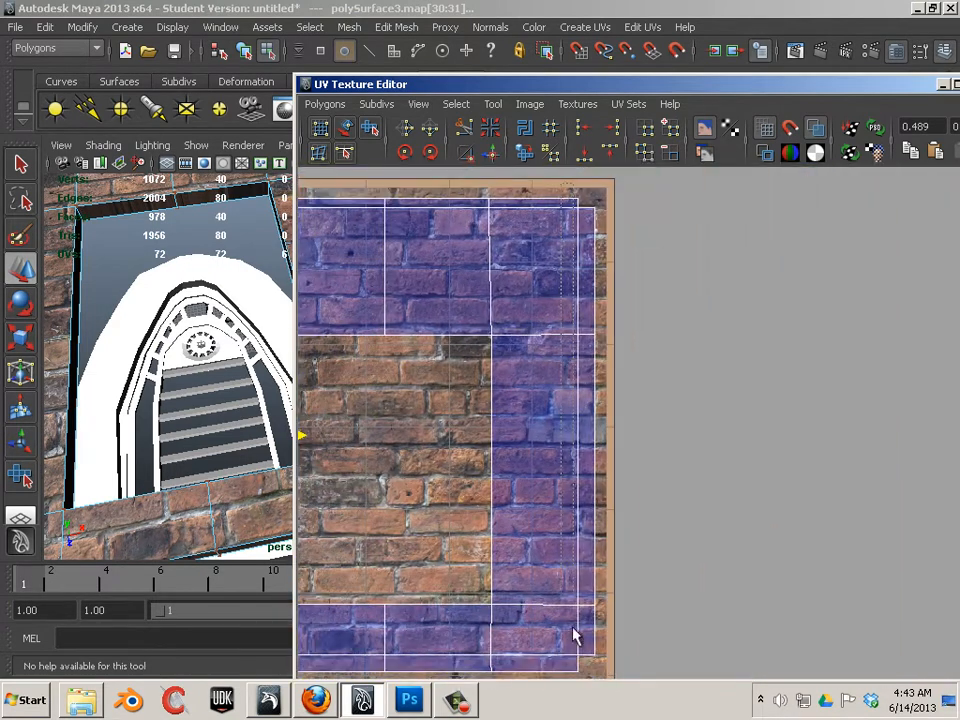
left_click_drag(573, 628, 587, 681)
middle_click_drag(507, 404, 516, 495, "alt")
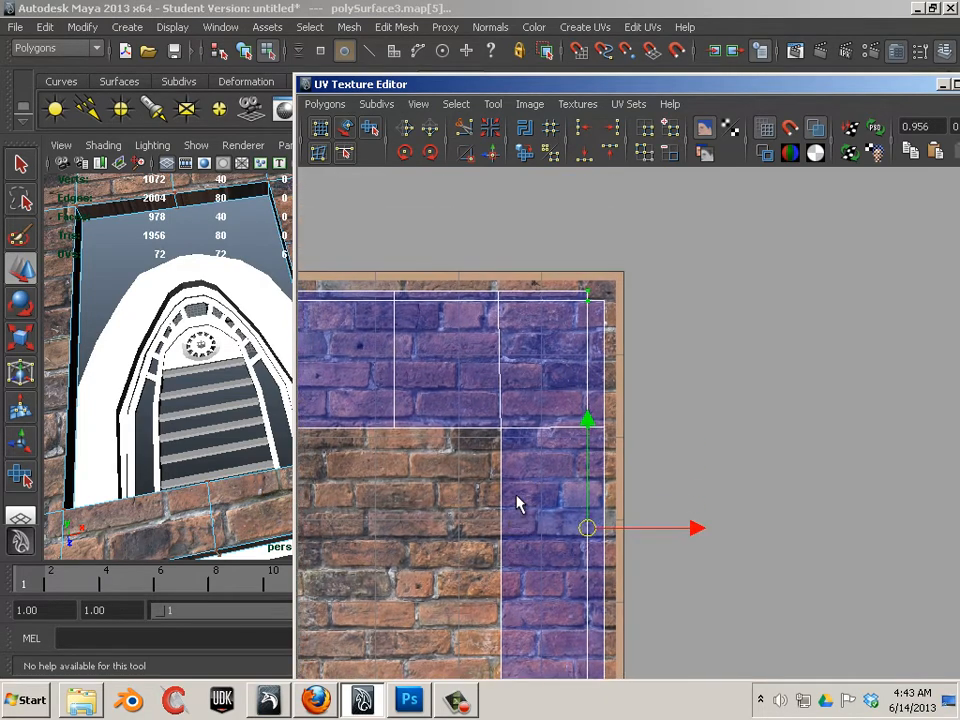
right_click_drag(516, 495, 856, 548, "alt")
middle_click_drag(624, 364, 678, 419, "alt")
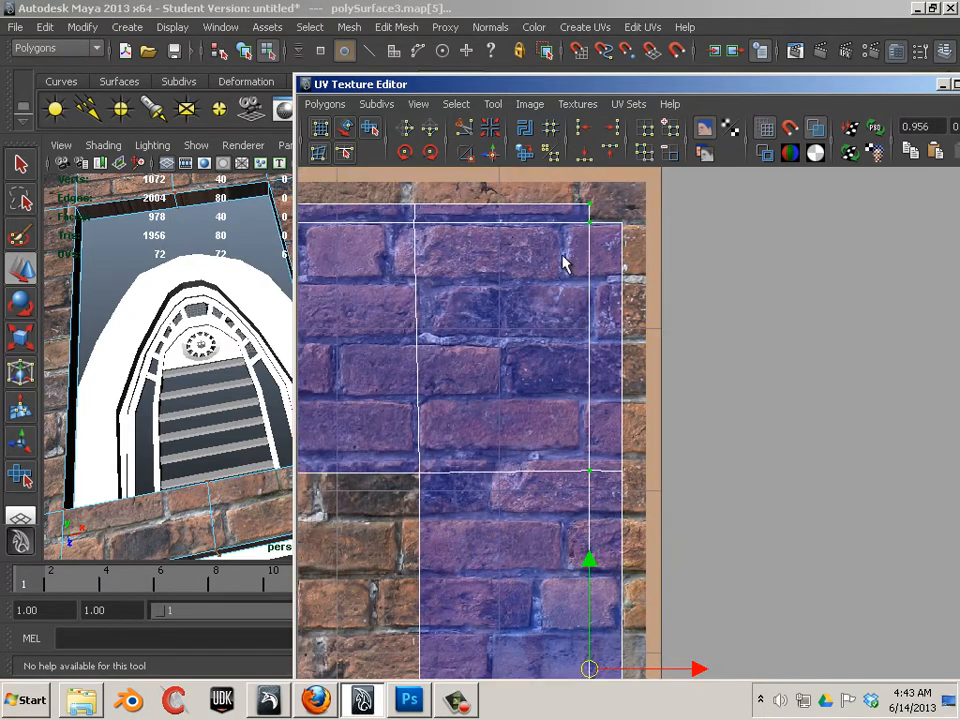
middle_click_drag(637, 503, 597, 306, "alt")
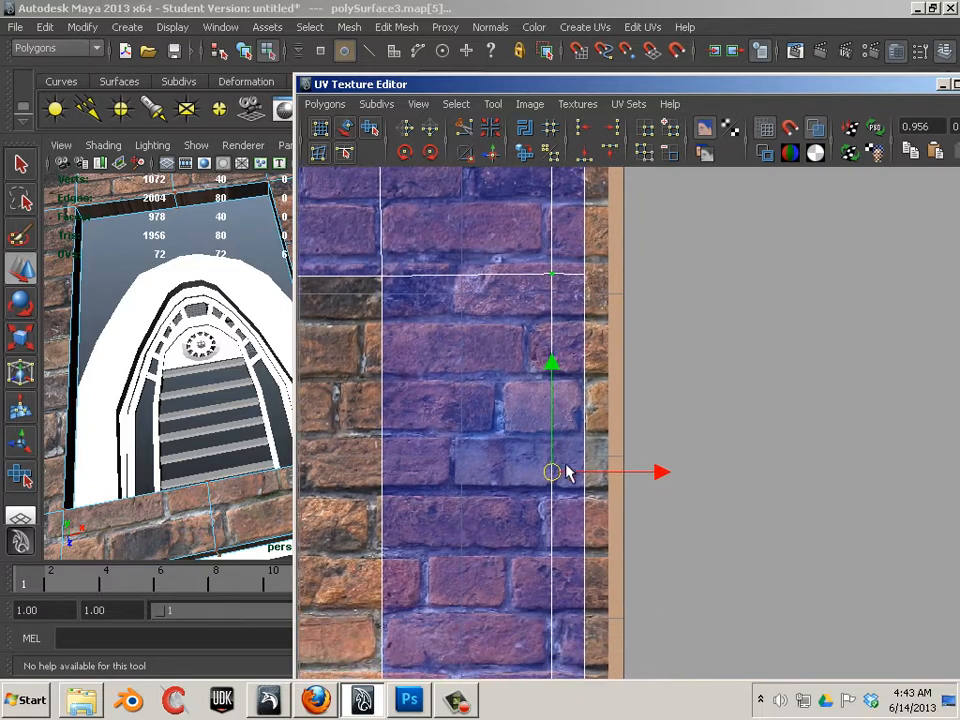
middle_click_drag(555, 517, 573, 454, "alt")
left_click_drag(676, 410, 663, 411)
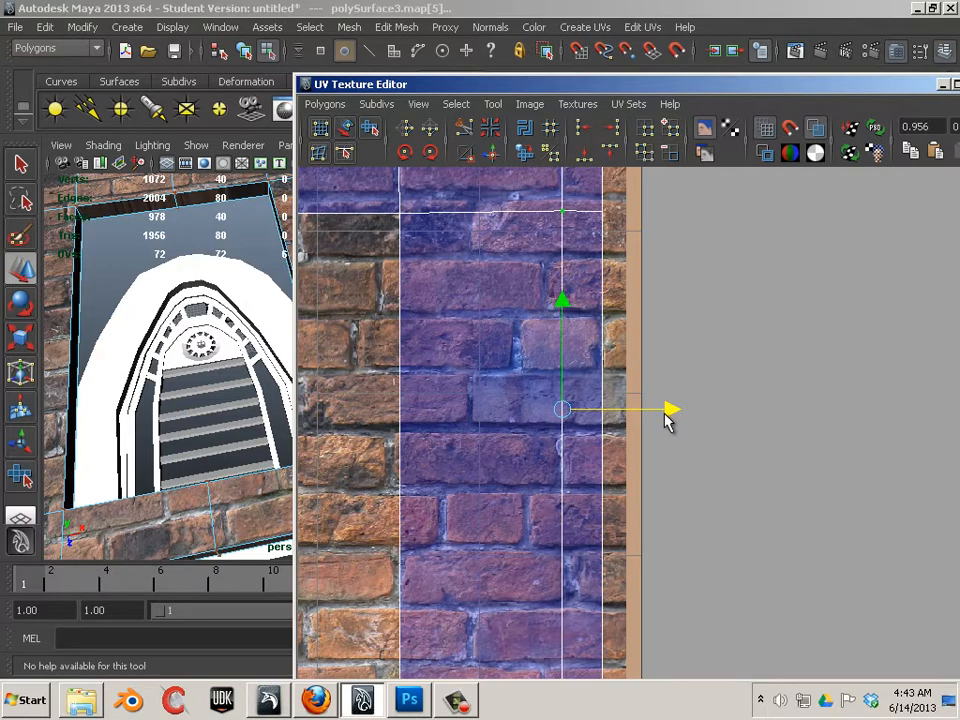
Step: Clear the UV selection and move the UV Texture Editor window aside to examine the bricks on the whole wall frame
left_click(668, 420)
left_click_drag(330, 84, 942, 218)
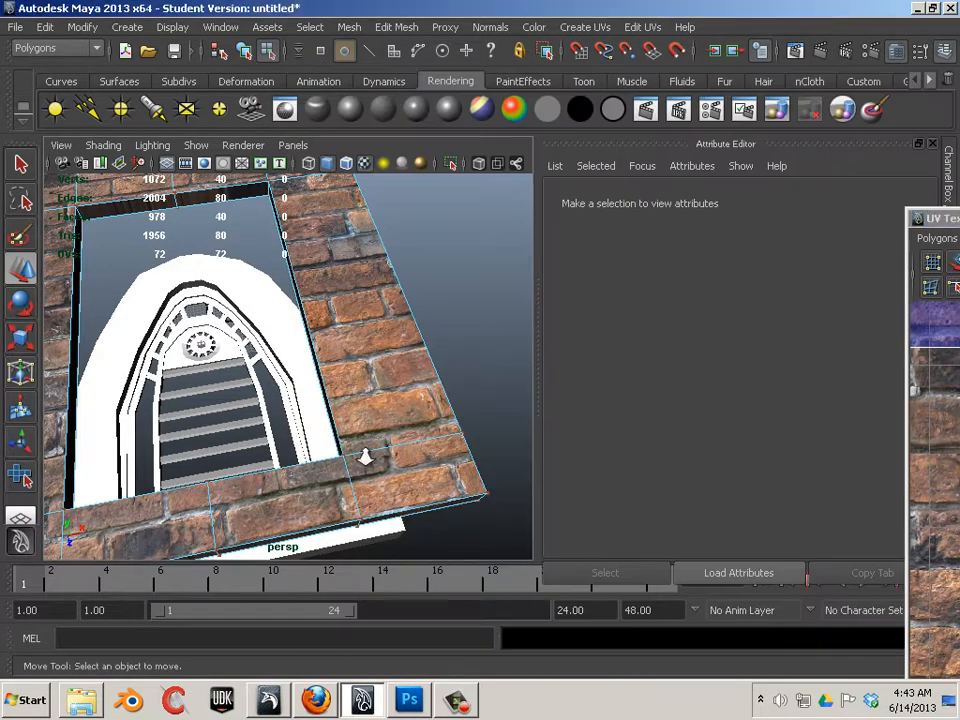
right_click_drag(366, 456, 135, 470, "alt")
left_click_drag(135, 470, 162, 480, "alt")
right_click_drag(162, 480, 356, 478, "alt")
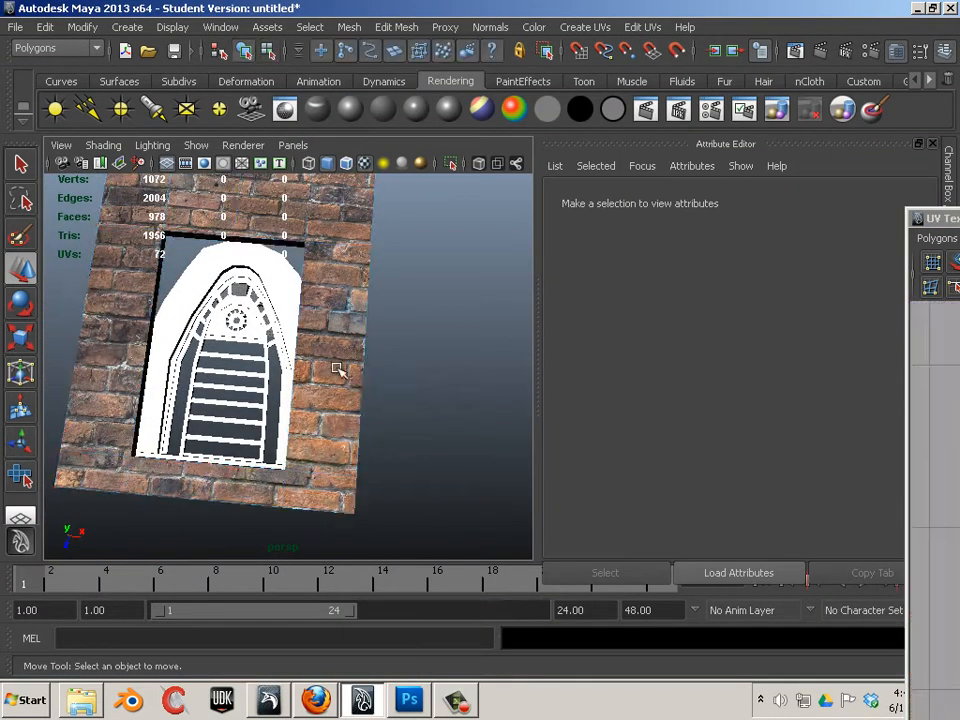
Step: Duplicate the brick wall frame and move the copy along X until it sits directly beside the original
left_click(336, 369)
scroll(295, 405, "down", 3)
key("ctrl+d")
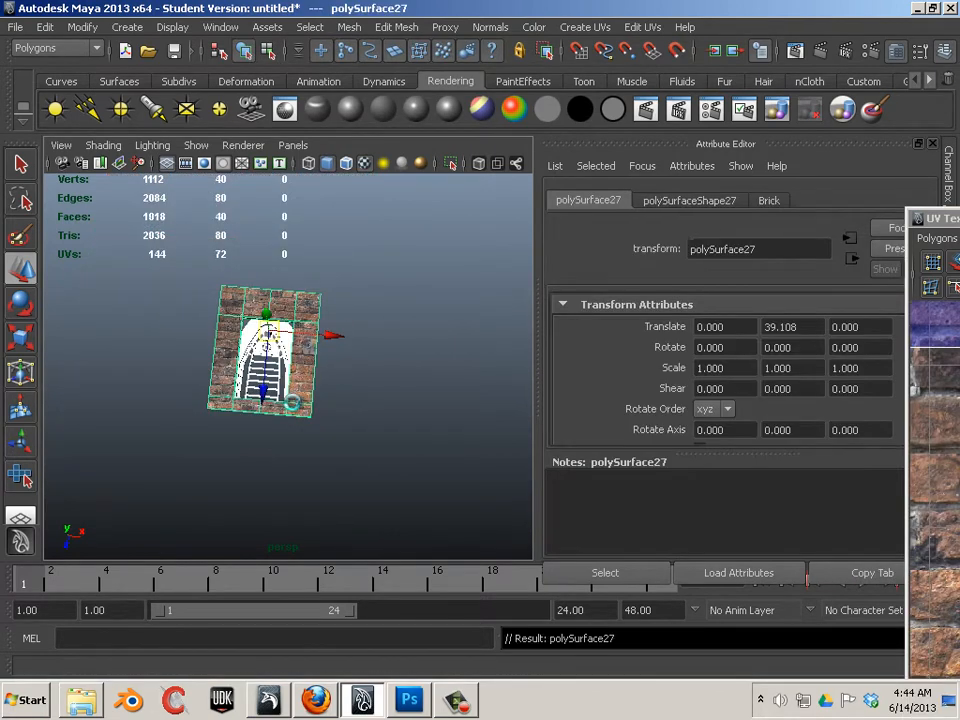
left_click_drag(330, 338, 429, 354)
left_click(317, 465)
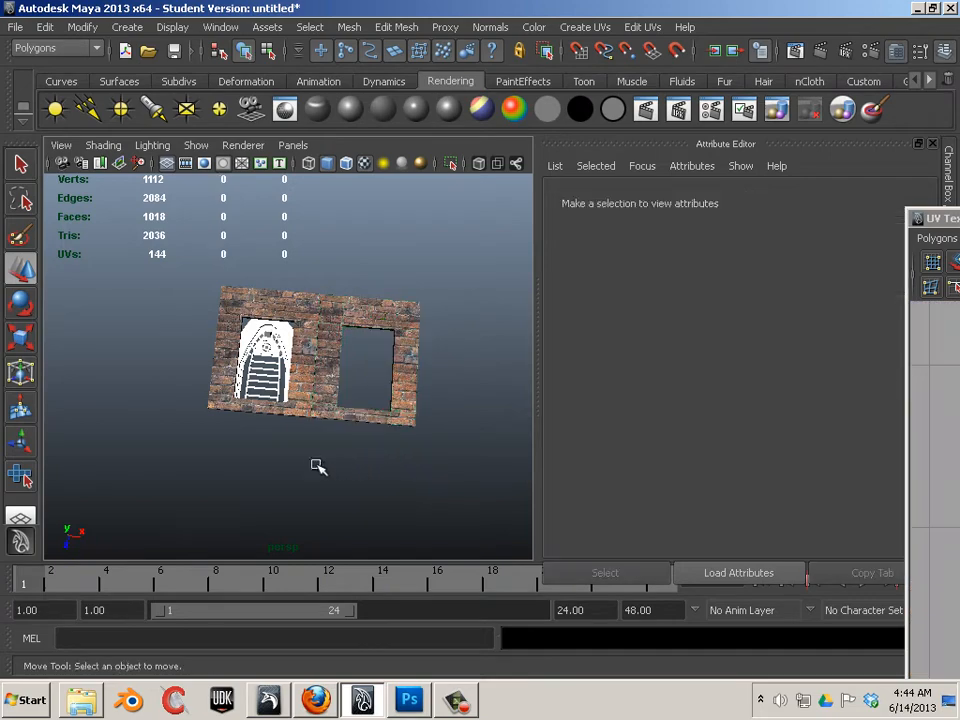
Step: Fine-tune the duplicated wall frame's position against the original's edge, at about 87.08 in Translate X, and keep it selected
scroll(454, 510, "up", 5)
left_click_drag(343, 472, 244, 444, "alt")
left_click(443, 317)
left_click_drag(410, 298, 415, 306)
left_click(493, 390)
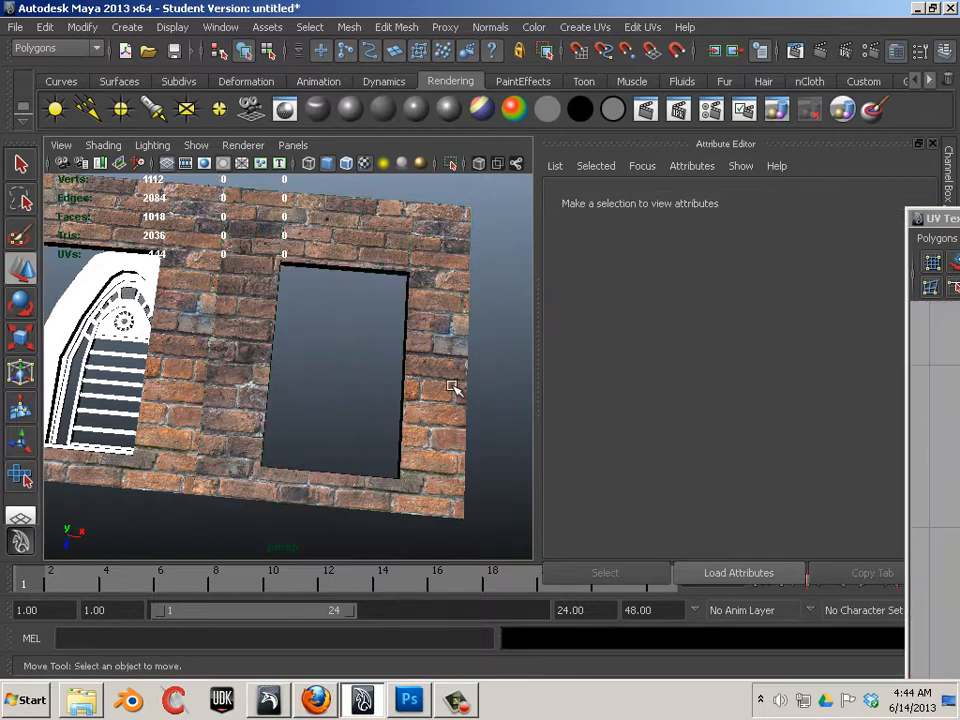
left_click(450, 388)
key("alt+Left")
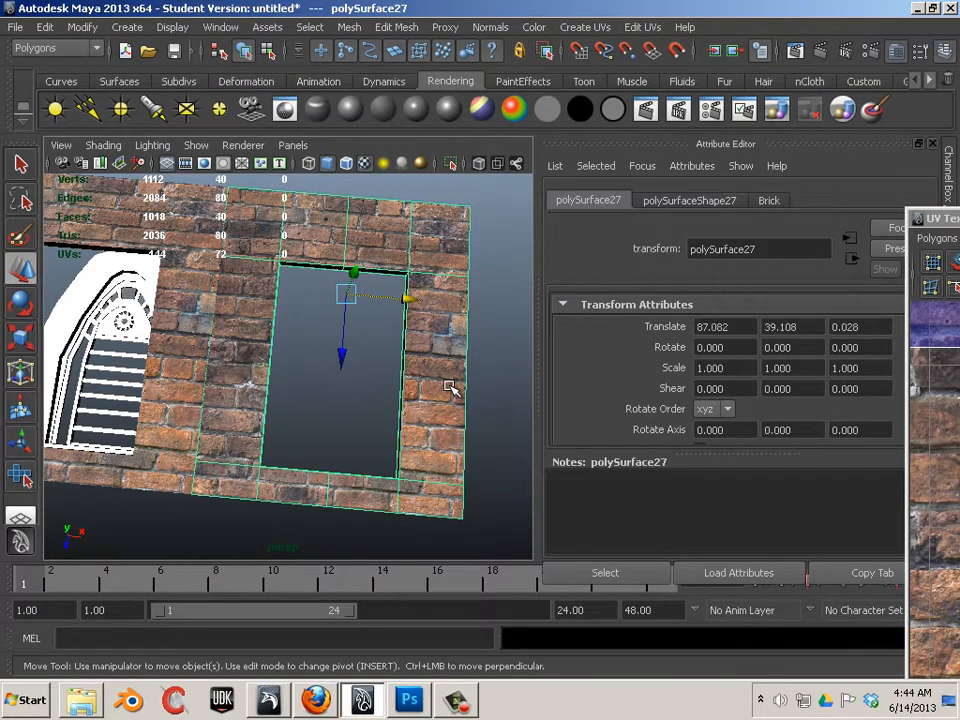
Step: Deselect the duplicated wall frame and switch the perspective view to High Quality Rendering
left_click(337, 393)
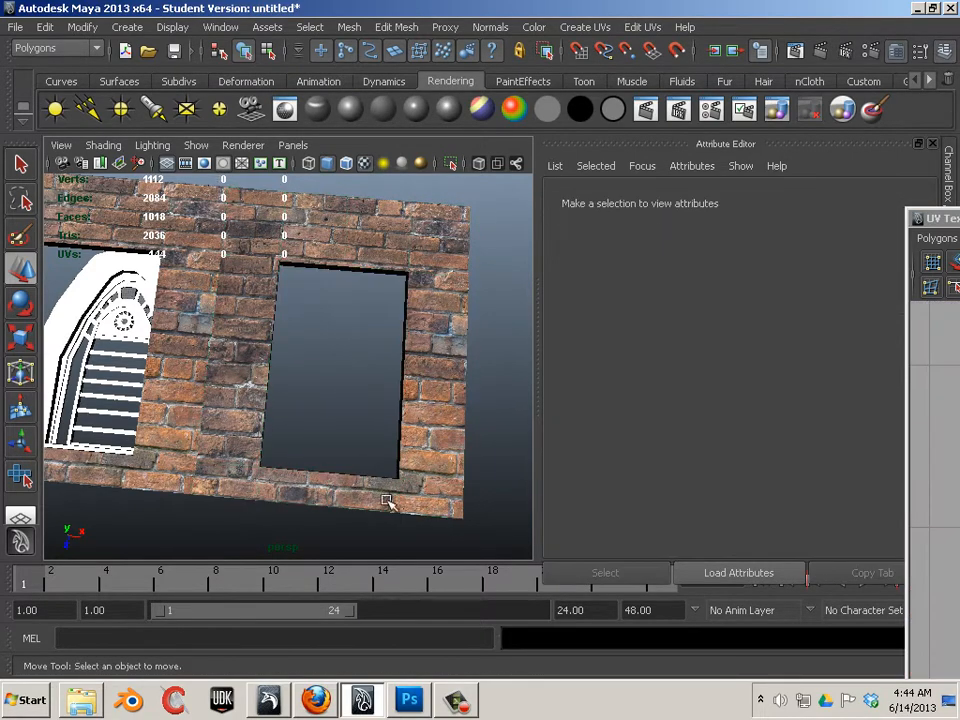
left_click_drag(262, 546, 298, 542, "alt")
middle_click_drag(298, 542, 345, 500, "alt")
left_click_drag(345, 500, 284, 455, "alt")
left_click(257, 150)
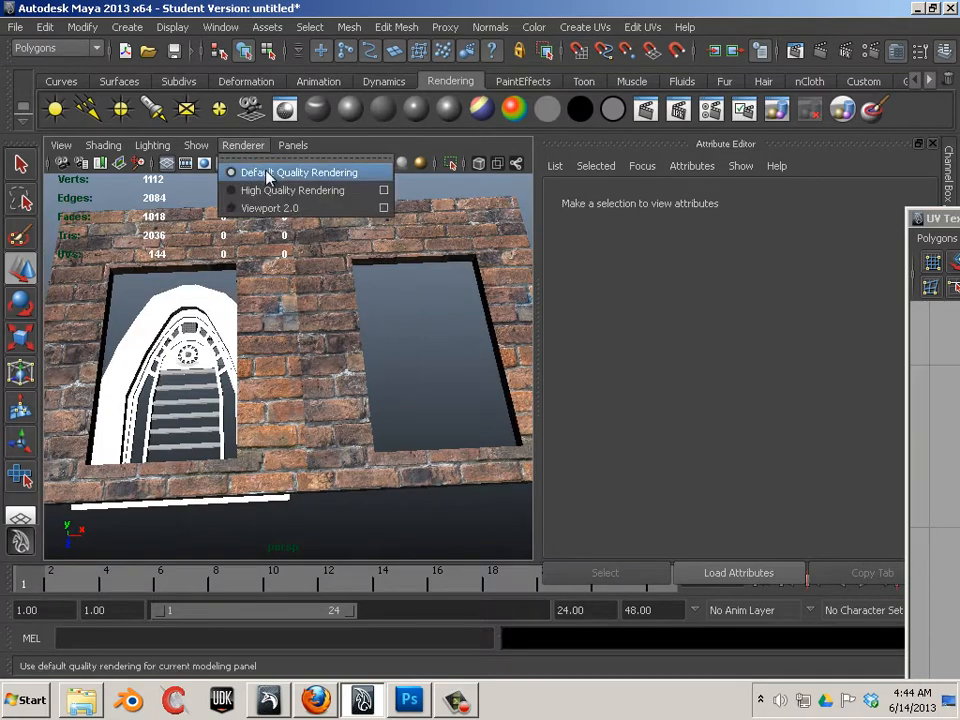
left_click(249, 189)
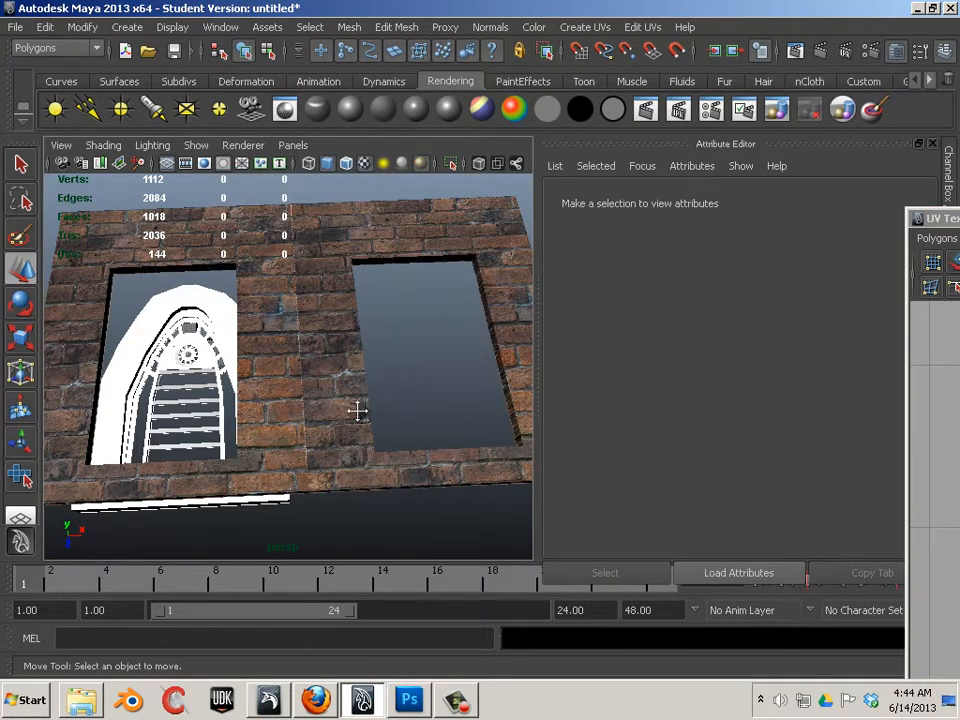
Step: Examine the brick texture up close across both wall frames, including the outer edges, the window openings and the seam between them
middle_click_drag(357, 411, 440, 414, "alt")
left_click_drag(440, 414, 377, 377, "alt")
right_click_drag(377, 377, 590, 430, "alt")
middle_click_drag(114, 335, 234, 390, "alt")
right_click_drag(234, 390, 249, 418, "alt")
left_click_drag(249, 418, 371, 414, "alt")
right_click_drag(371, 414, 349, 422, "alt")
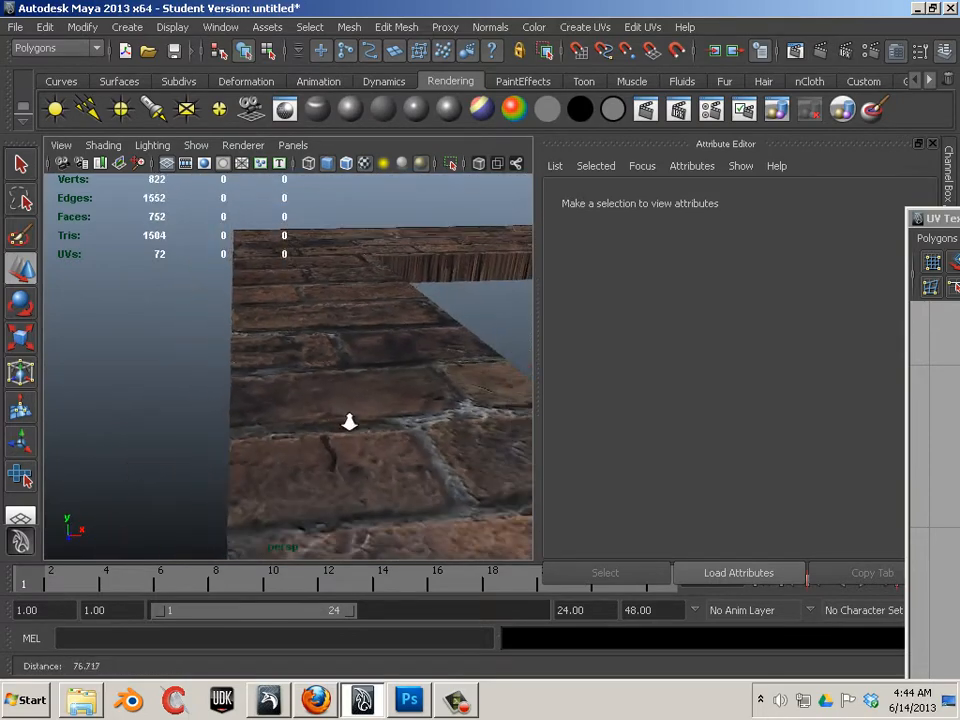
left_click_drag(349, 422, 336, 478, "alt")
right_click_drag(336, 478, 392, 452, "alt")
middle_click_drag(392, 452, 360, 465, "alt")
right_click_drag(360, 465, 347, 461, "alt")
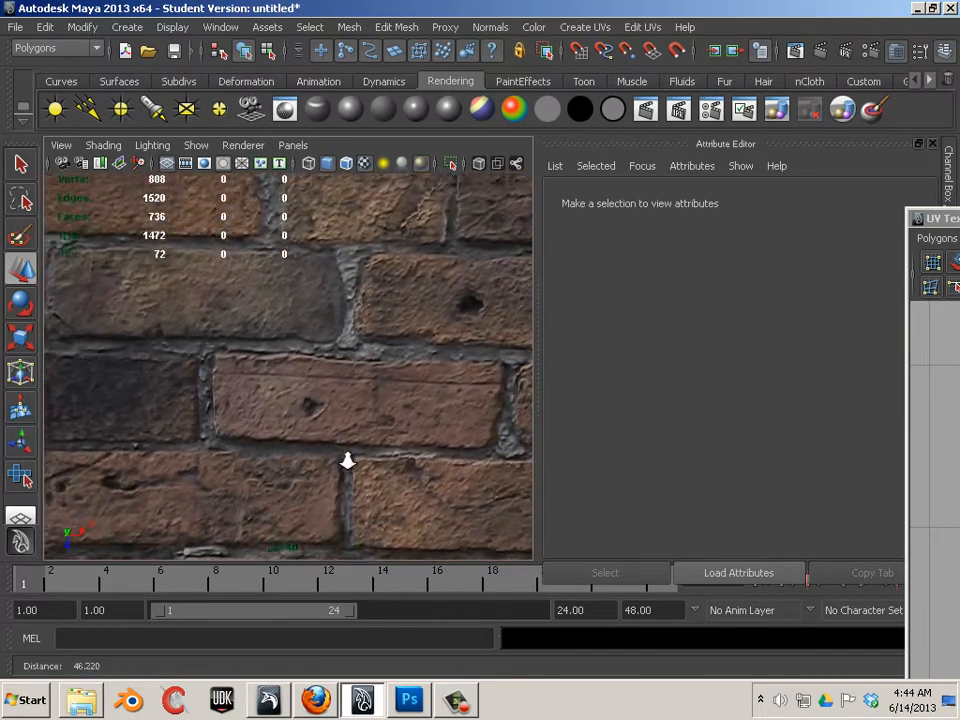
middle_click_drag(347, 461, 150, 456, "alt")
right_click_drag(150, 456, 336, 452, "alt")
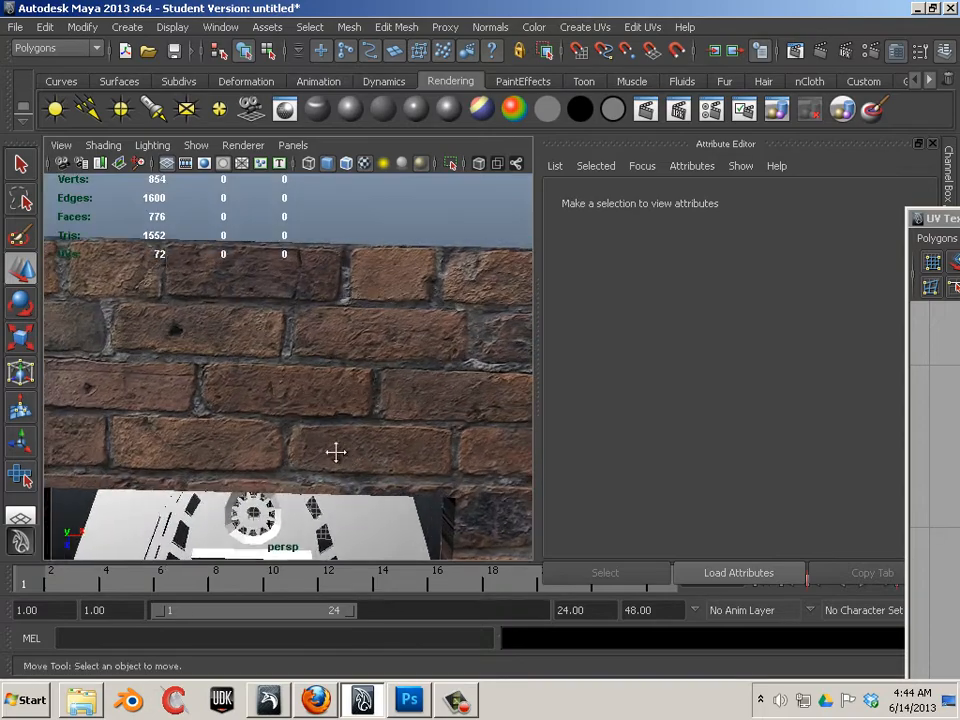
middle_click_drag(336, 452, 246, 414, "alt")
middle_click_drag(388, 408, 354, 348, "alt")
right_click_drag(354, 348, 247, 362, "alt")
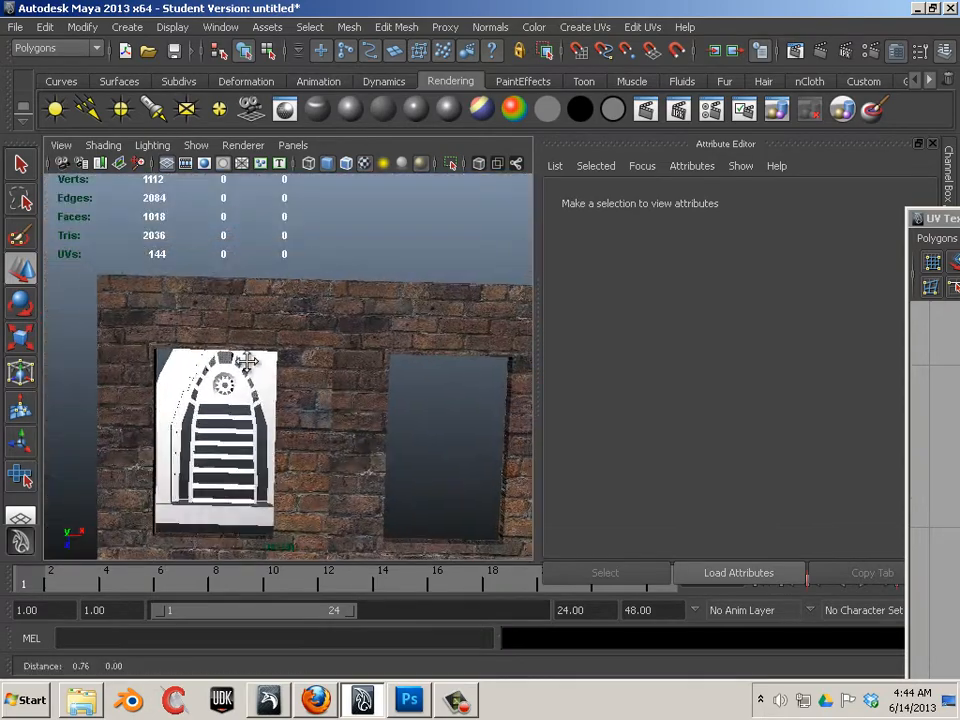
middle_click_drag(247, 362, 199, 334, "alt")
right_click_drag(293, 375, 358, 422, "alt")
middle_click_drag(360, 424, 312, 364, "alt")
right_click_drag(246, 370, 286, 380, "alt")
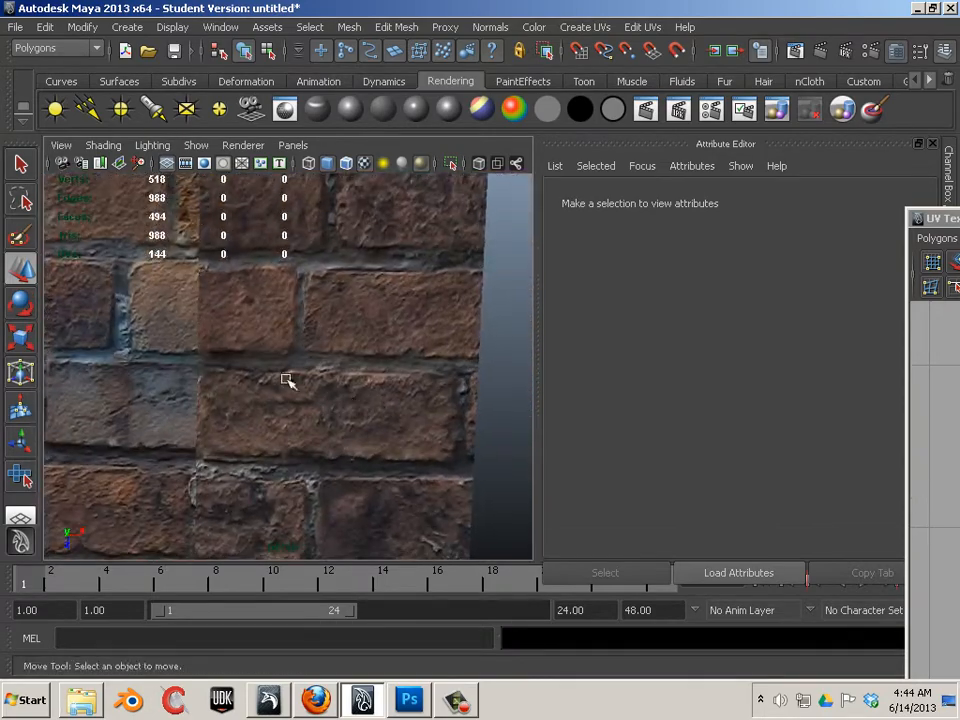
Step: Select the duplicated wall frame and nudge it along X to 87.216 in Translate X
middle_click_drag(287, 381, 319, 403, "alt")
left_click(332, 409)
right_click_drag(332, 409, 323, 402, "alt")
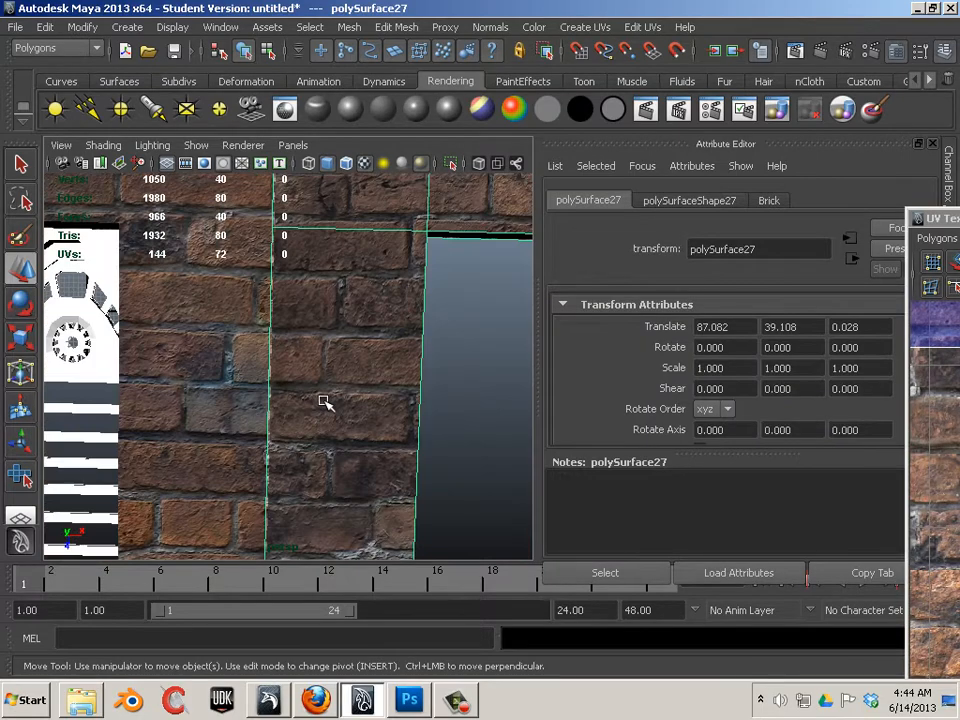
key("alt+Right")
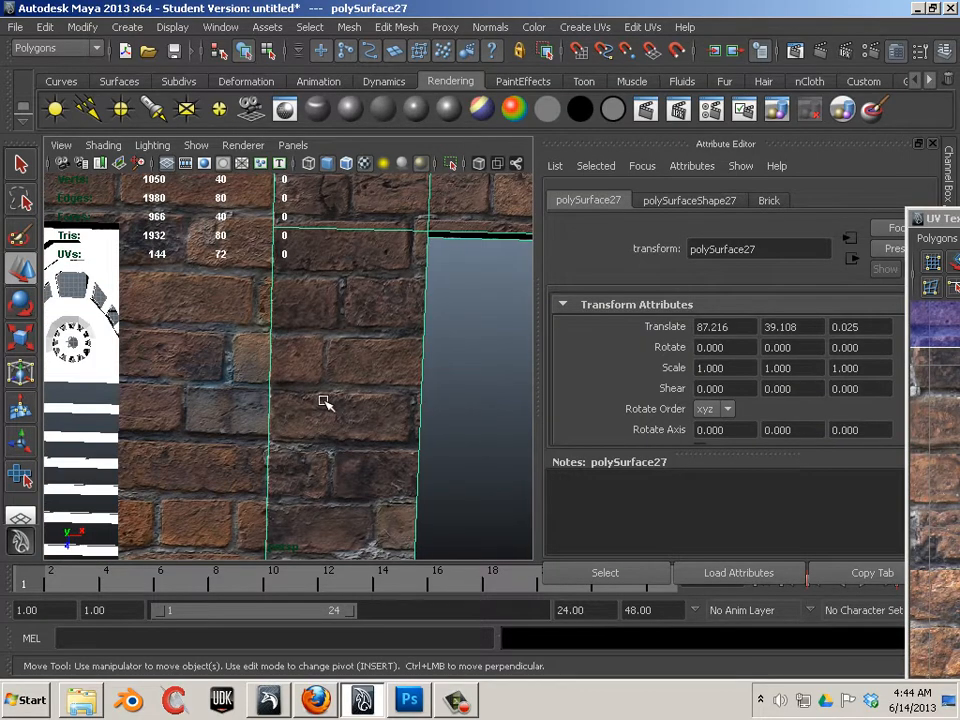
left_click(441, 387)
Step: Select the duplicated wall frame from behind and bring its complete UV layout into view in the UV Texture Editor
left_click_drag(371, 444, 364, 390, "alt")
right_click_drag(364, 390, 101, 336, "alt")
left_click_drag(101, 336, 341, 298, "alt")
left_click(360, 385)
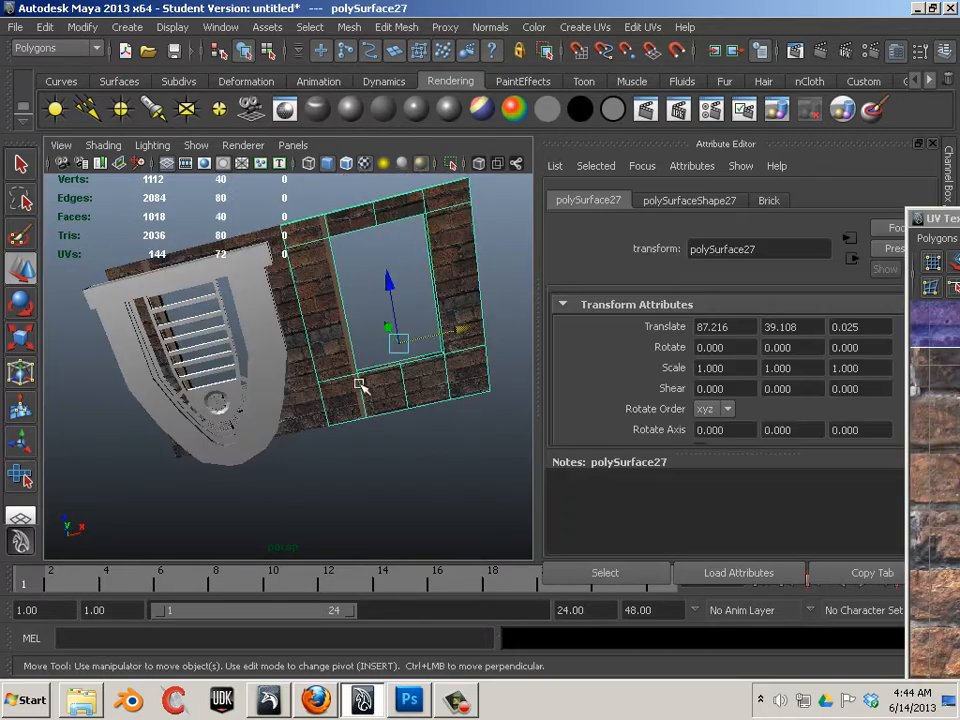
left_click_drag(950, 218, 405, 44)
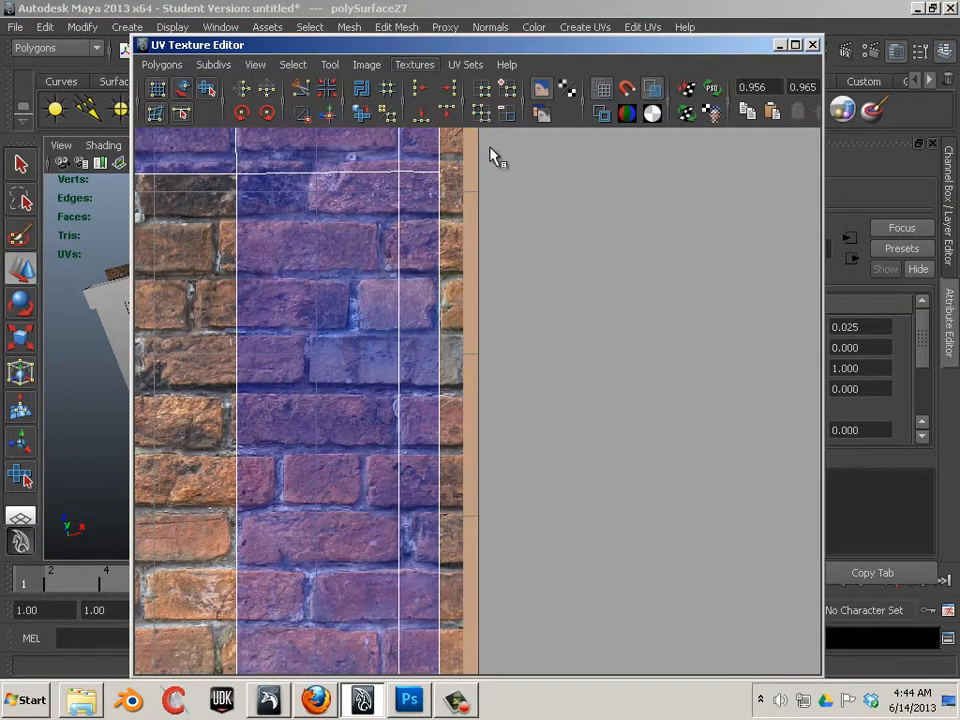
scroll(372, 361, "down", 4)
scroll(371, 361, "down", 4)
middle_click_drag(328, 363, 606, 331, "alt")
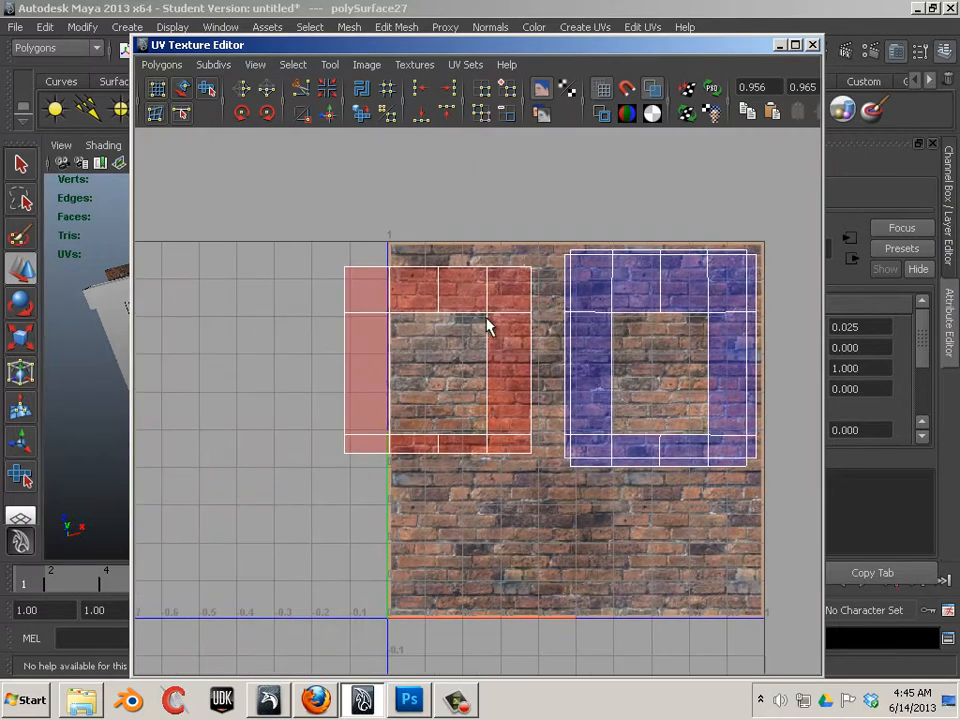
Step: Select all UVs of the red shell and move it fully inside the brick texture, into the lower-left area
key("g")
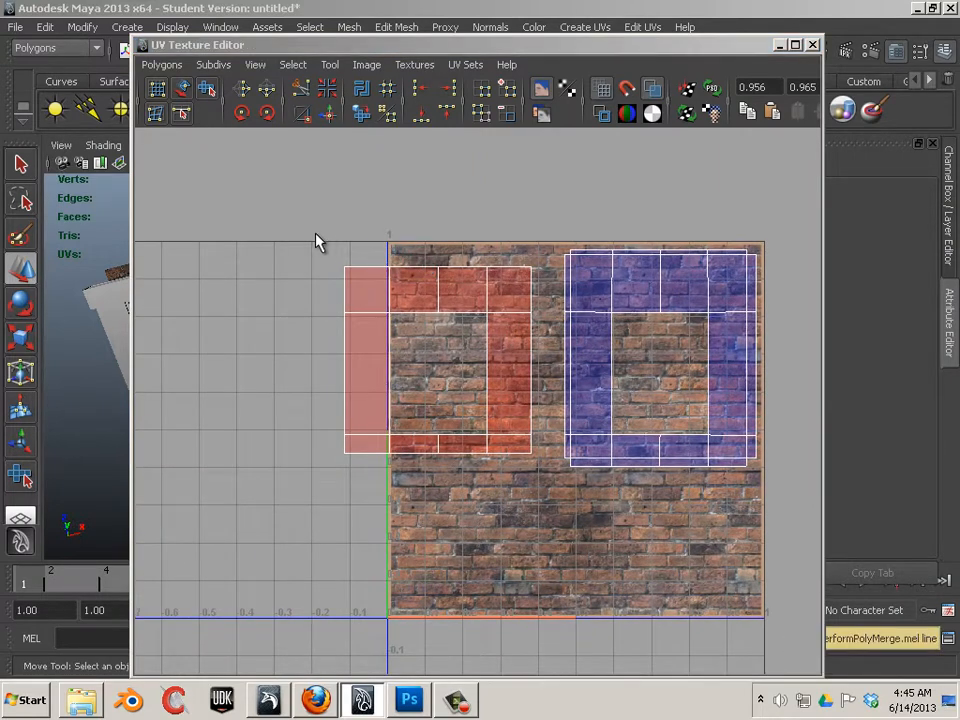
left_click_drag(316, 242, 533, 520)
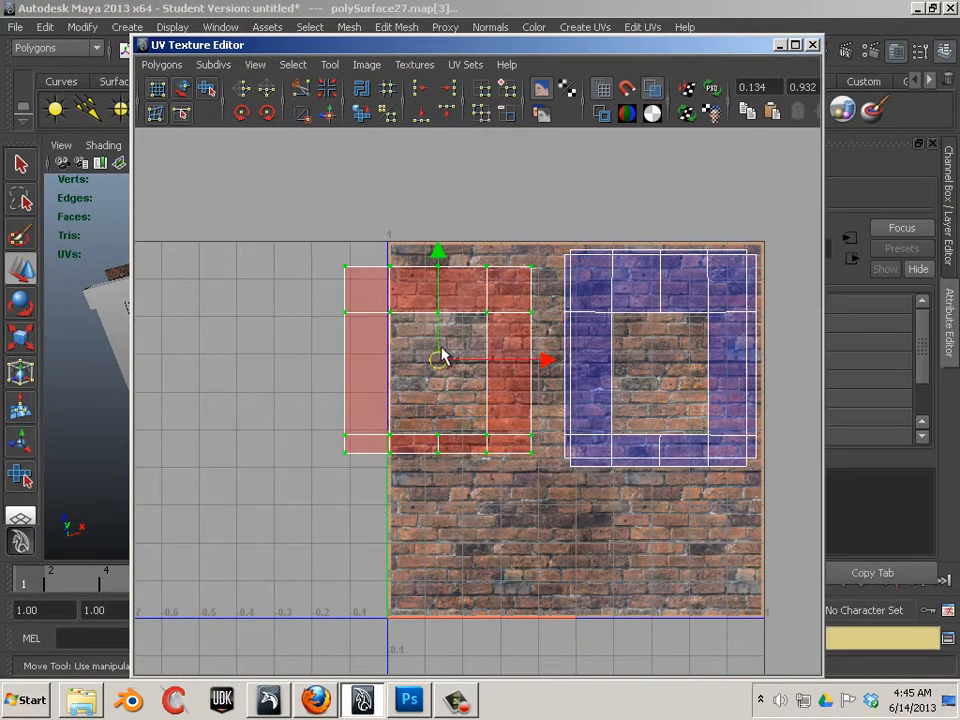
left_click_drag(443, 357, 492, 477)
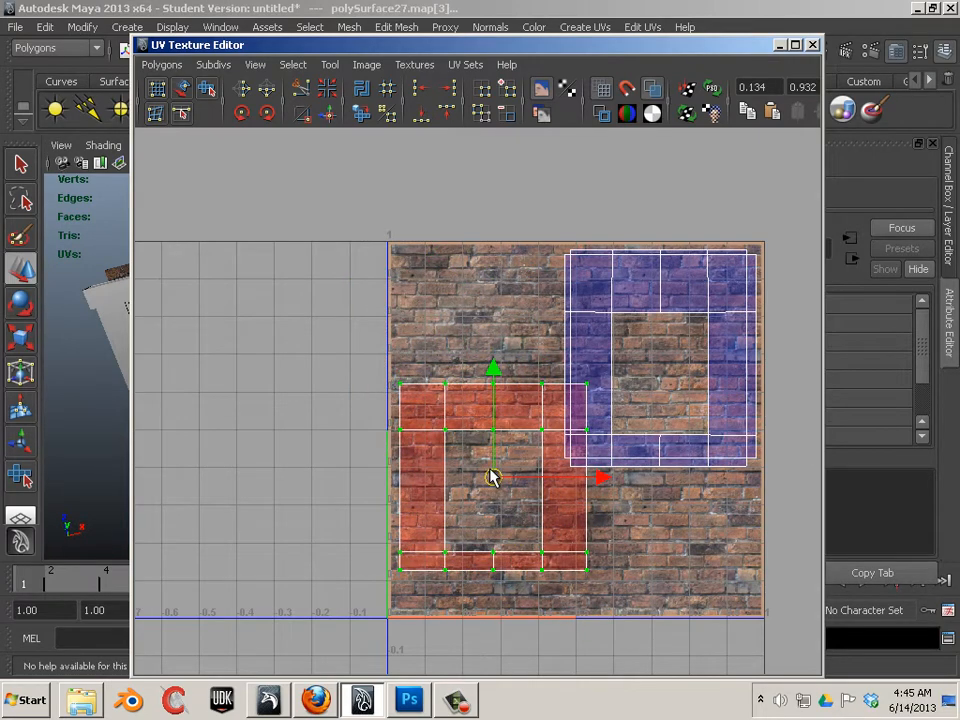
scroll(492, 477, "up", 2)
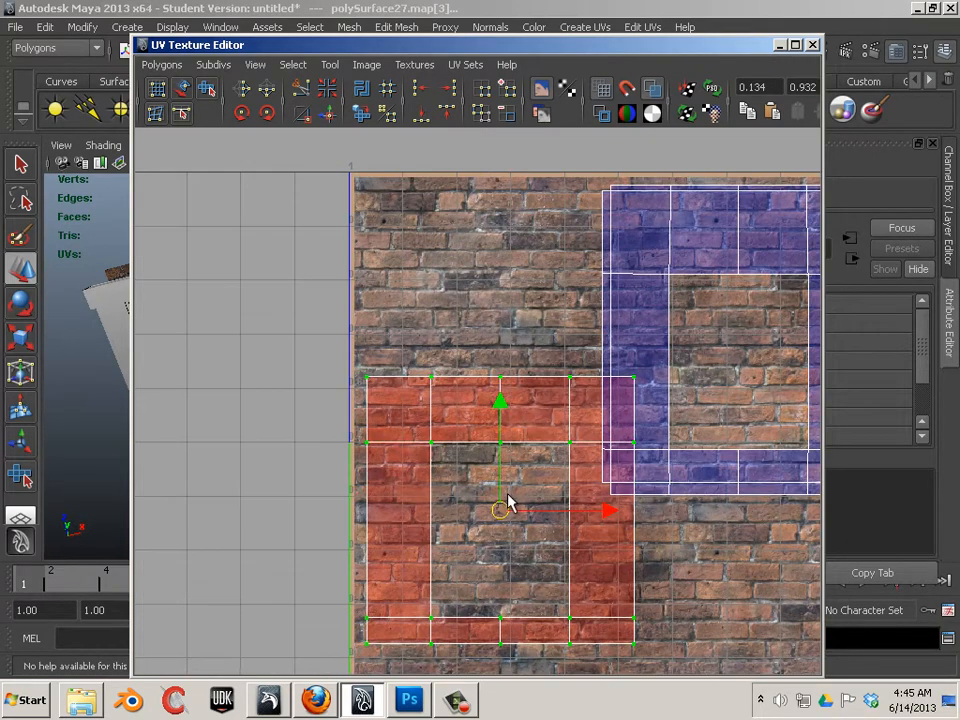
Step: Move the whole red shell up into the brick texture's upper-left corner, just inside its edges
left_click(513, 345)
left_click_drag(356, 362, 434, 420)
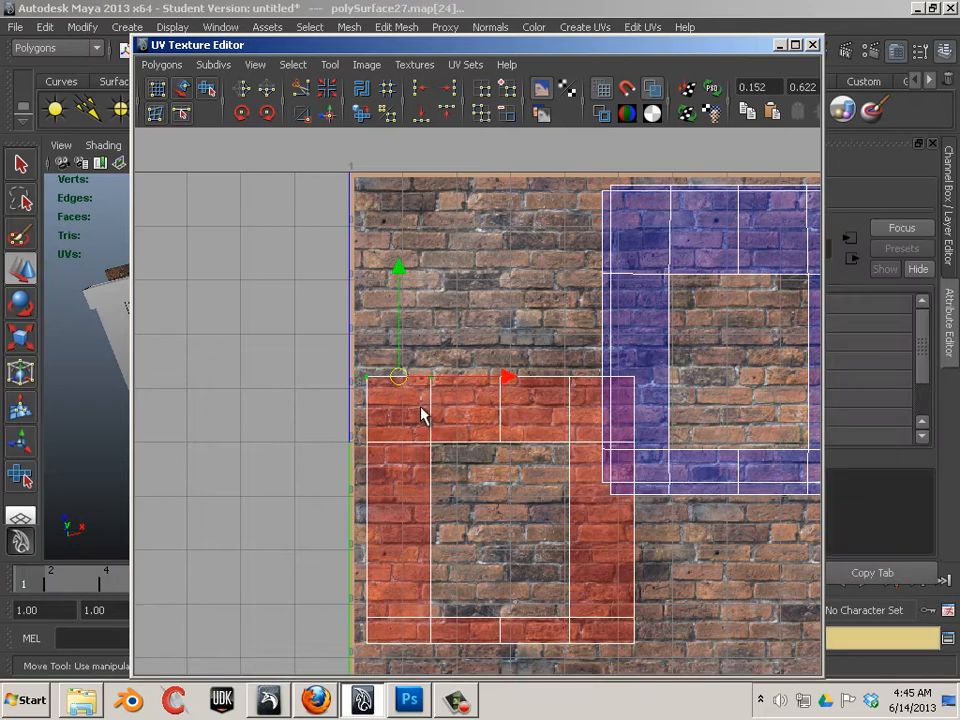
double_click(450, 443)
left_click_drag(498, 414, 521, 221)
middle_click_drag(521, 221, 368, 345, "alt")
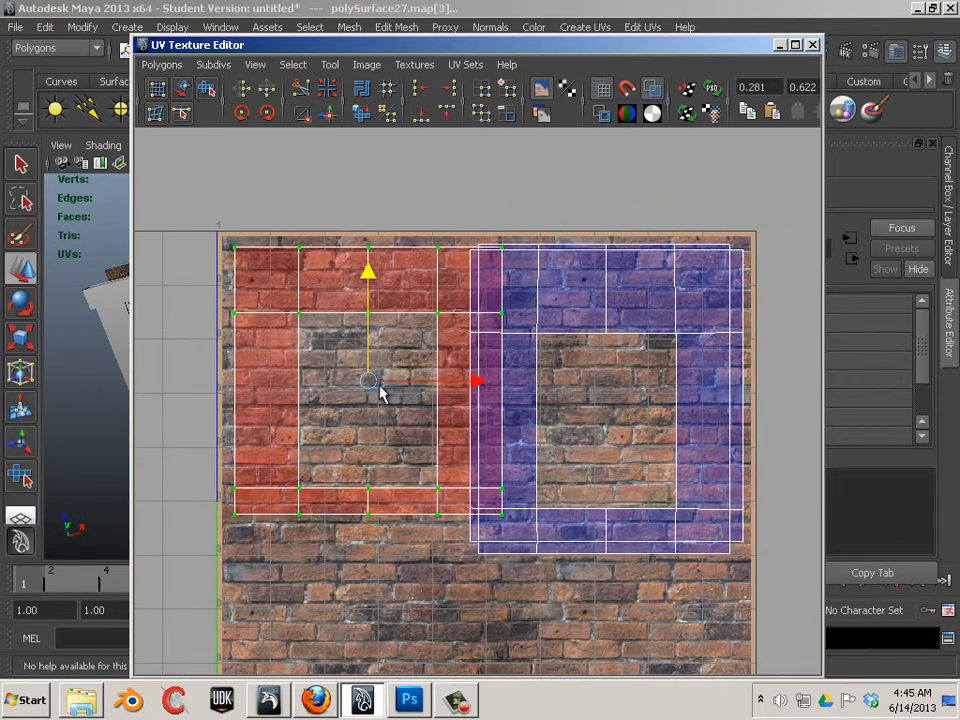
mouse_move(366, 383)
left_mouse_down()
mouse_move(597, 404)
mouse_move(612, 388)
mouse_move(439, 379)
mouse_move(377, 399)
mouse_move(366, 388)
mouse_move(613, 388)
mouse_move(448, 396)
mouse_move(361, 386)
left_mouse_up()
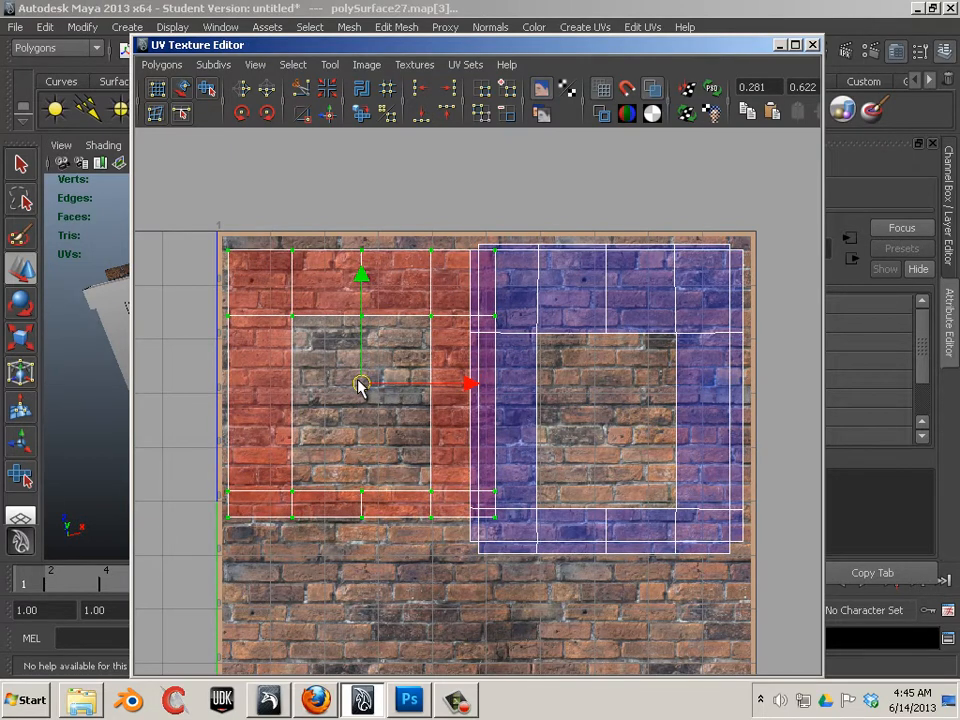
Step: Examine the red shell's placement on the brick texture, and check both wall frames with the UV Texture Editor moved aside
scroll(406, 485, "up", 2)
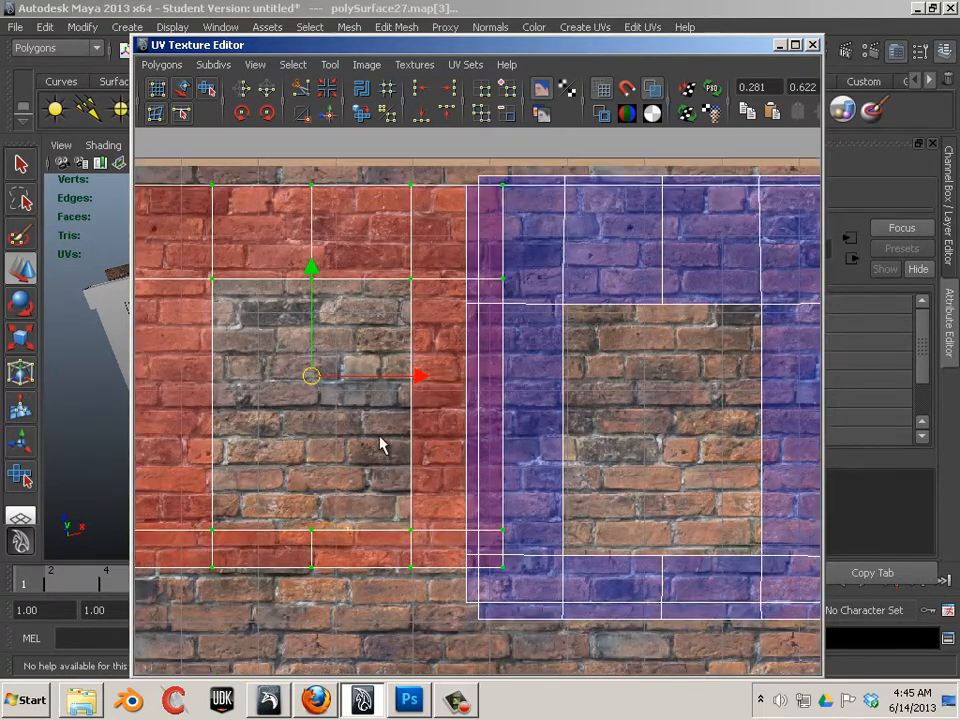
middle_click_drag(378, 434, 477, 406, "alt")
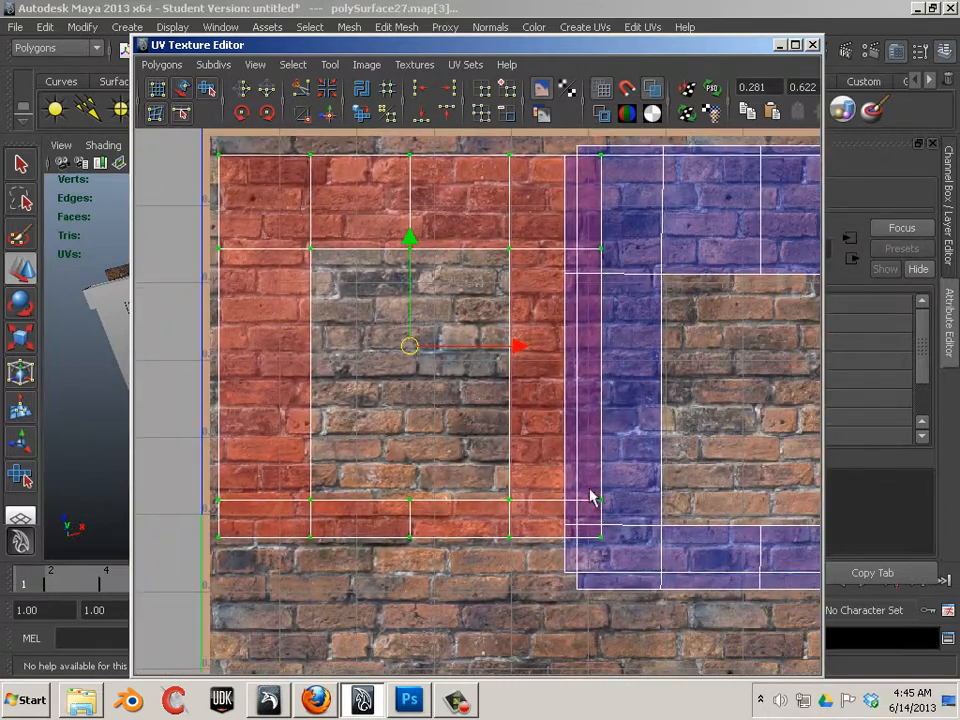
scroll(582, 486, "down", 1)
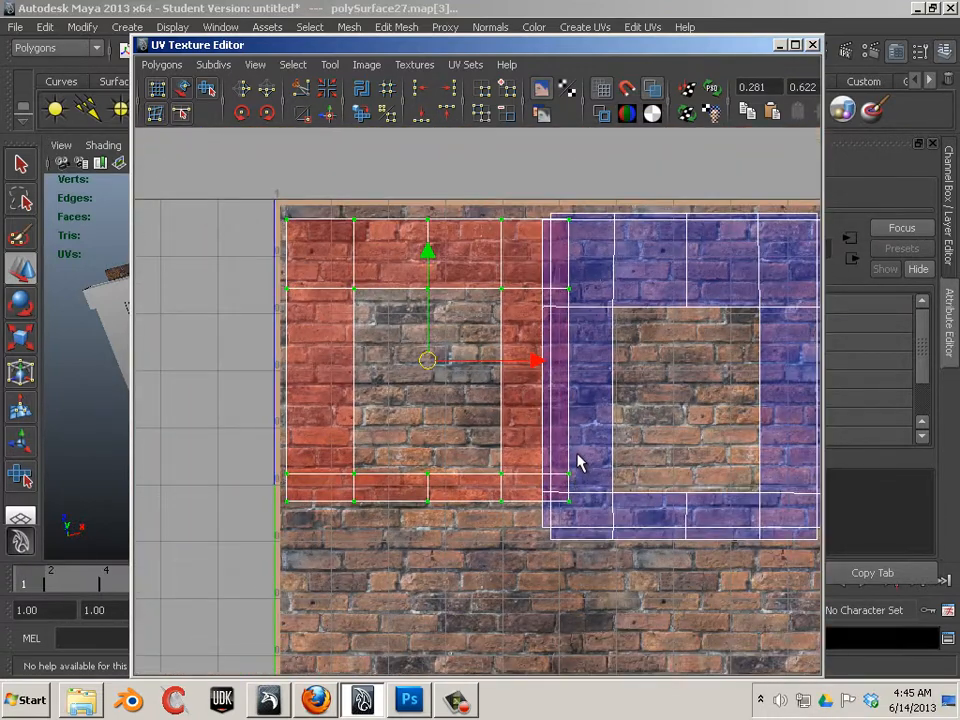
scroll(569, 474, "down", 1)
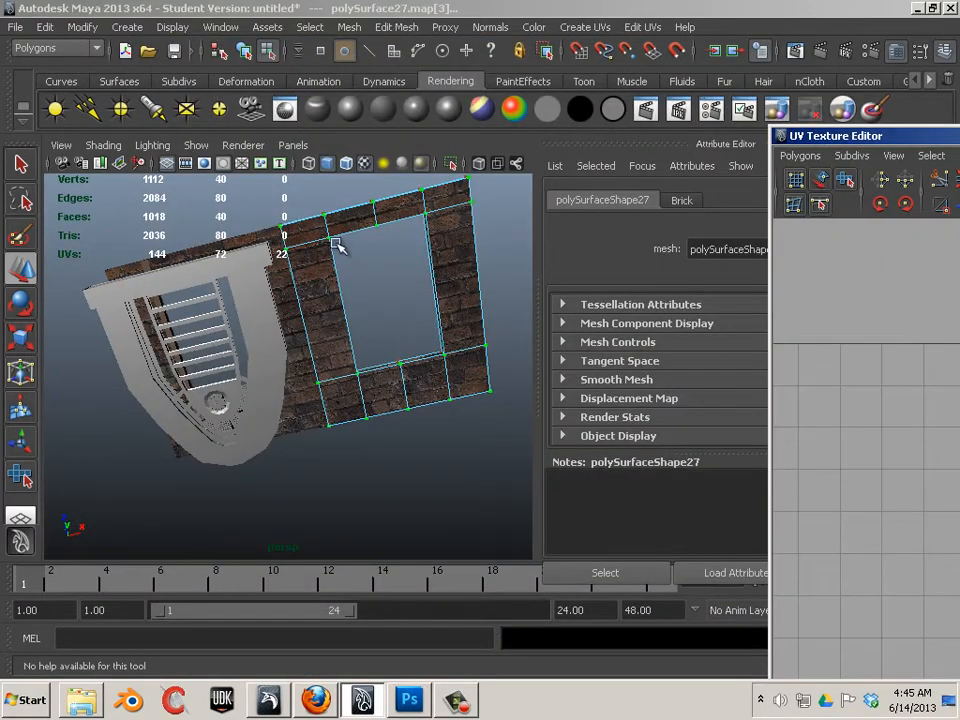
left_click_drag(337, 245, 321, 441, "alt")
mouse_move(321, 441)
right_mouse_down("alt")
mouse_move(409, 455)
mouse_move(315, 418)
right_mouse_up("alt")
left_click_drag(315, 418, 395, 417, "alt")
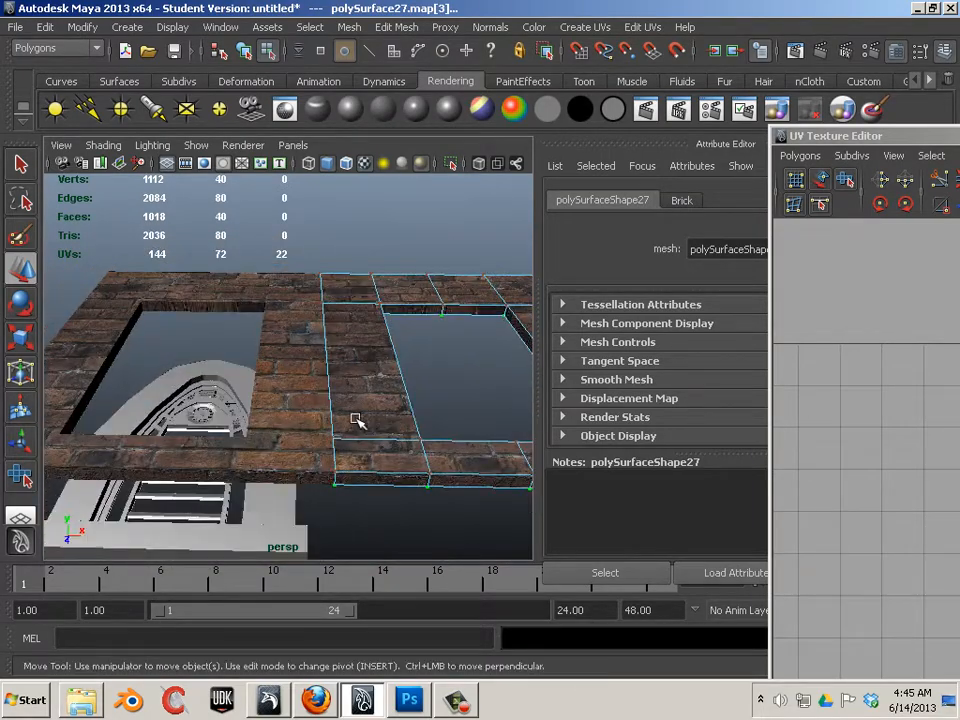